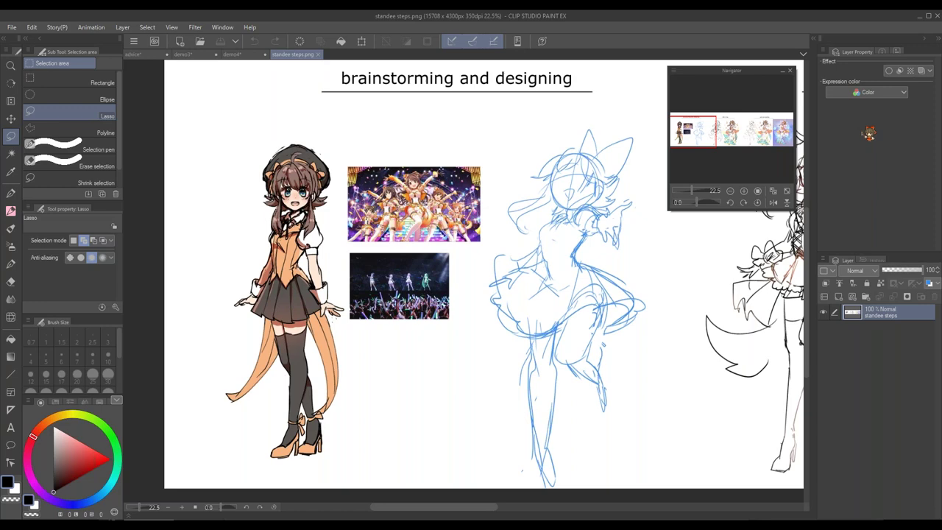
# Examine the base character and the two concert reference images under "brainstorming and designing" up close
pyautogui.scroll(2, 440, 187)
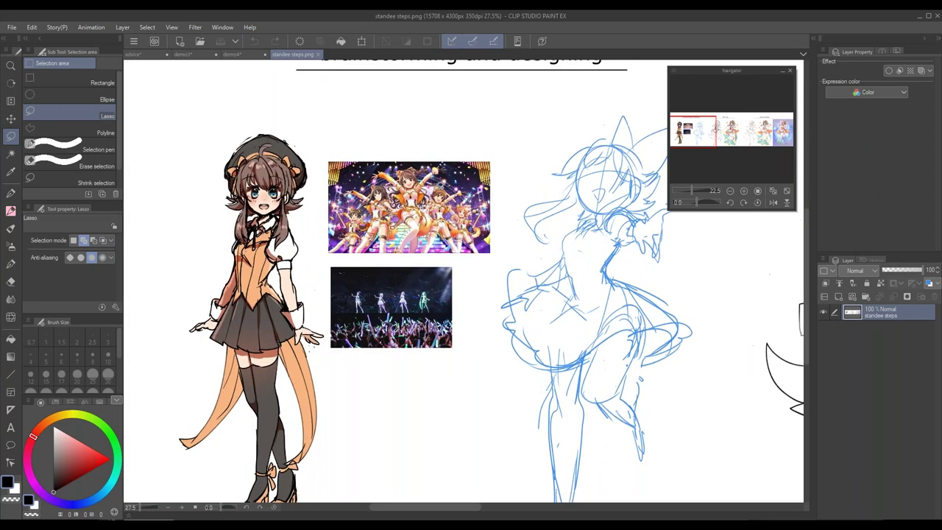
pyautogui.scroll(2, 440, 188)
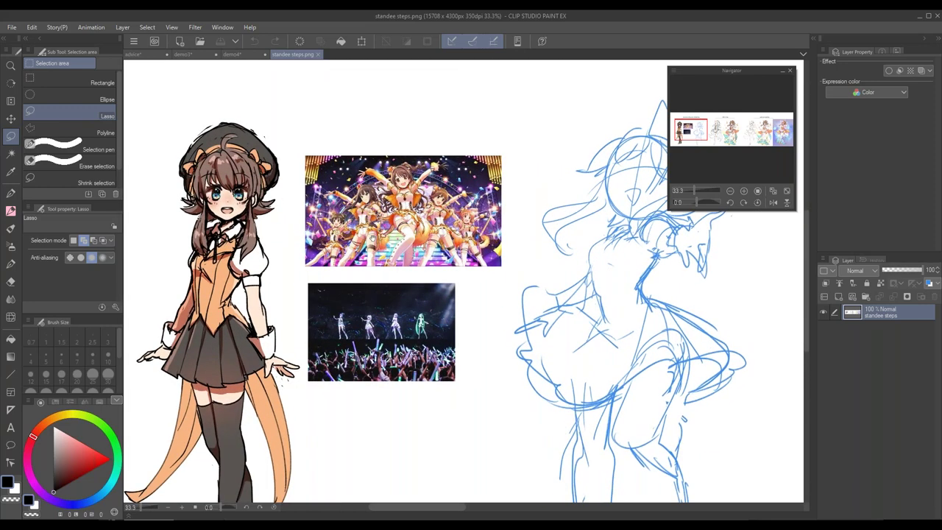
pyautogui.moveTo(406, 235); pyautogui.dragTo(531, 190)
pyautogui.scroll(3, 531, 189)
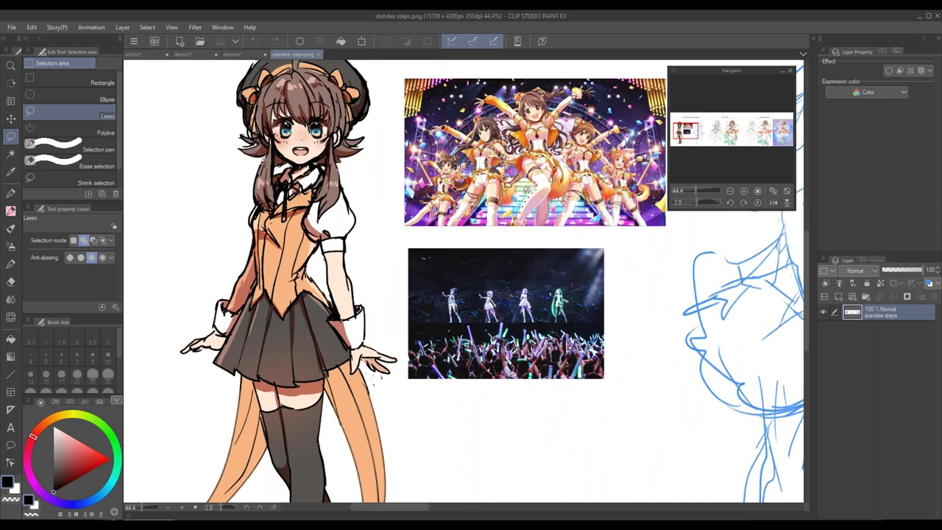
pyautogui.scroll(3, 556, 168)
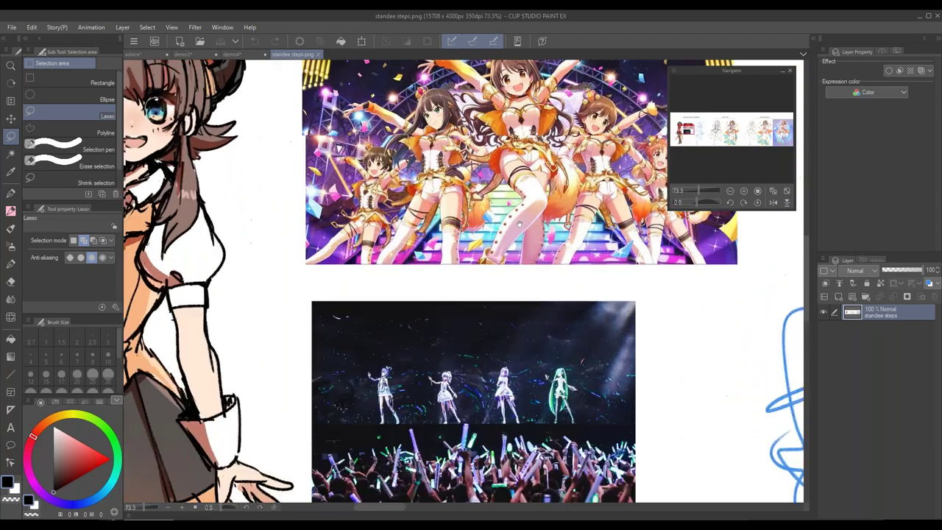
pyautogui.moveTo(519, 223); pyautogui.dragTo(447, 336)
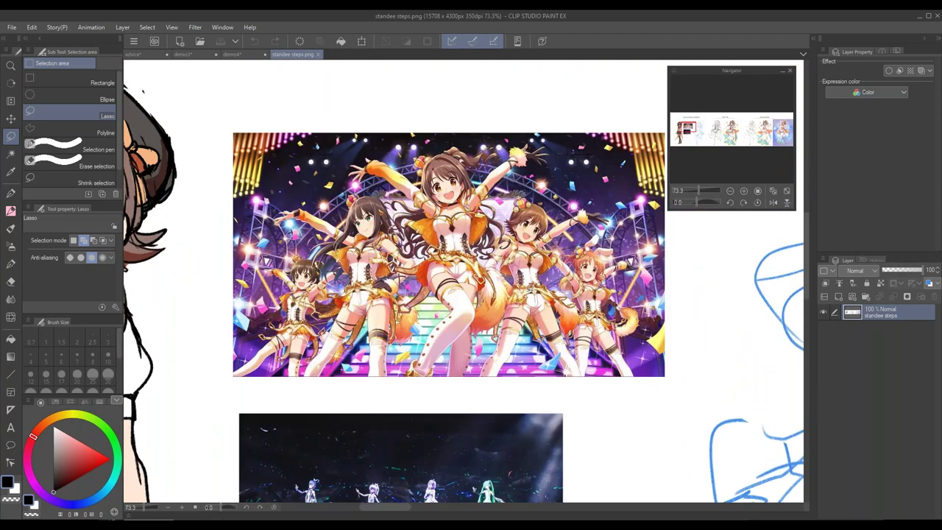
pyautogui.moveTo(367, 460); pyautogui.dragTo(459, 204)
pyautogui.scroll(3, 479, 245)
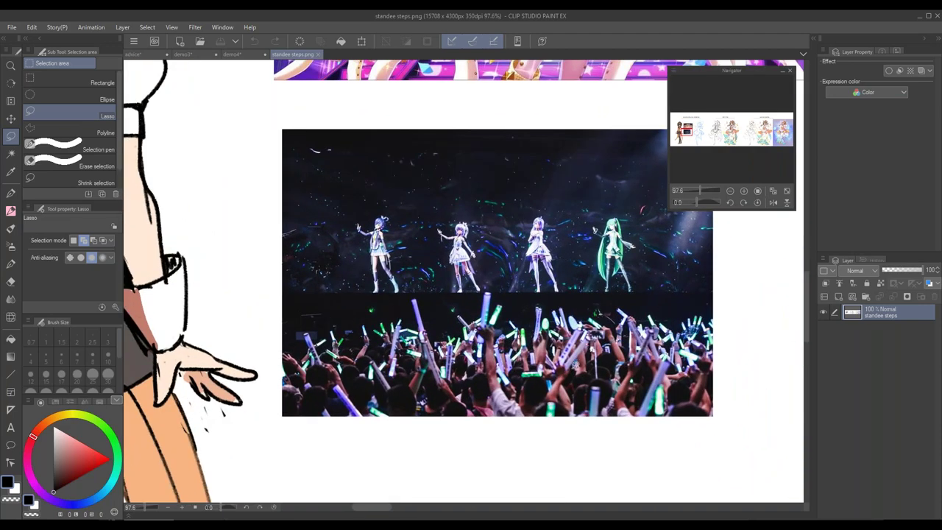
# Examine the blue rough pose sketch and the line and colour versions in the "sketching" section
pyautogui.scroll(-2, 640, 315)
pyautogui.scroll(-5, 640, 315)
pyautogui.moveTo(761, 319)
pyautogui.mouseDown()
pyautogui.moveTo(528, 304)
pyautogui.moveTo(467, 317)
pyautogui.mouseUp()
pyautogui.scroll(-1, 469, 286)
pyautogui.moveTo(593, 321)
pyautogui.mouseDown()
pyautogui.moveTo(469, 285)
pyautogui.moveTo(518, 286)
pyautogui.mouseUp()
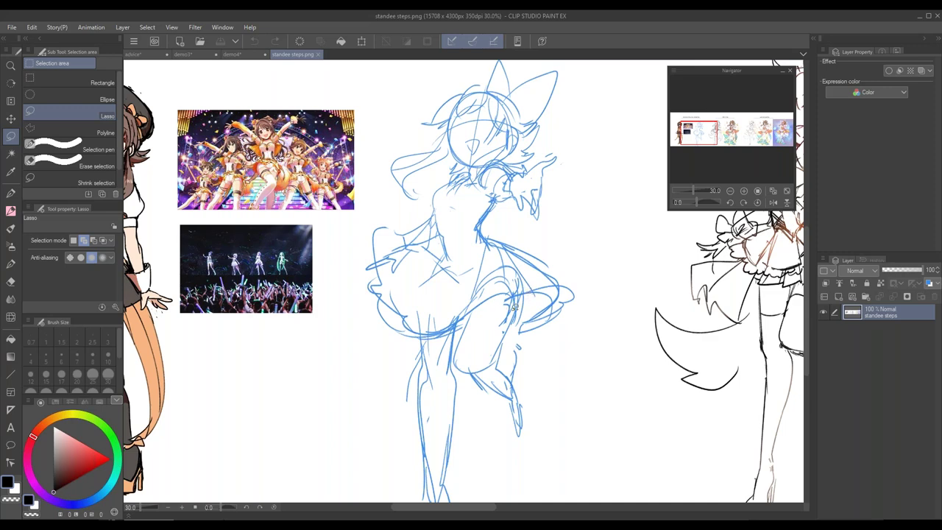
pyautogui.scroll(-1, 509, 314)
pyautogui.moveTo(493, 320); pyautogui.dragTo(366, 330)
pyautogui.moveTo(787, 309); pyautogui.dragTo(477, 329)
pyautogui.scroll(-1, 484, 320)
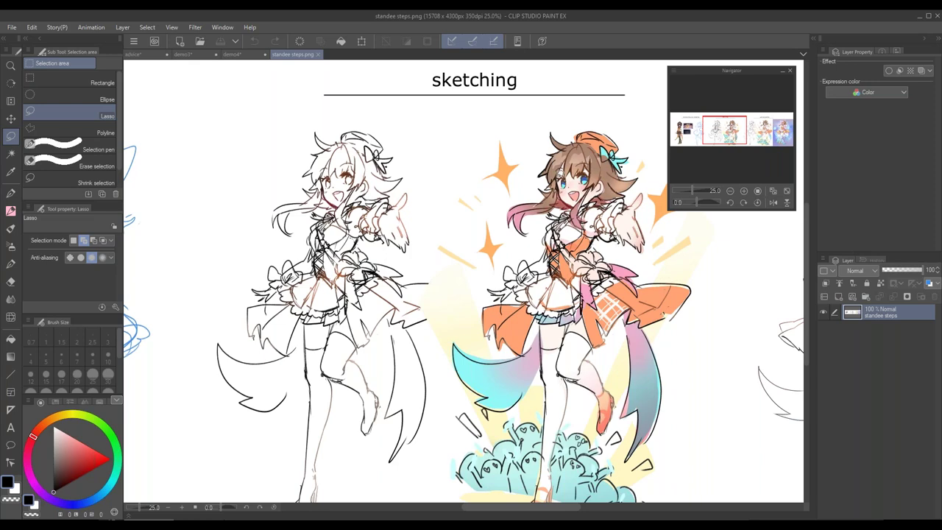
# Examine the clean line art and the flat-coloured version in the "post processing" section up close
pyautogui.moveTo(697, 287); pyautogui.dragTo(329, 286)
pyautogui.moveTo(513, 291); pyautogui.dragTo(202, 291)
pyautogui.hotkey('ctrl', '-')
pyautogui.moveTo(708, 75); pyautogui.dragTo(907, 72)
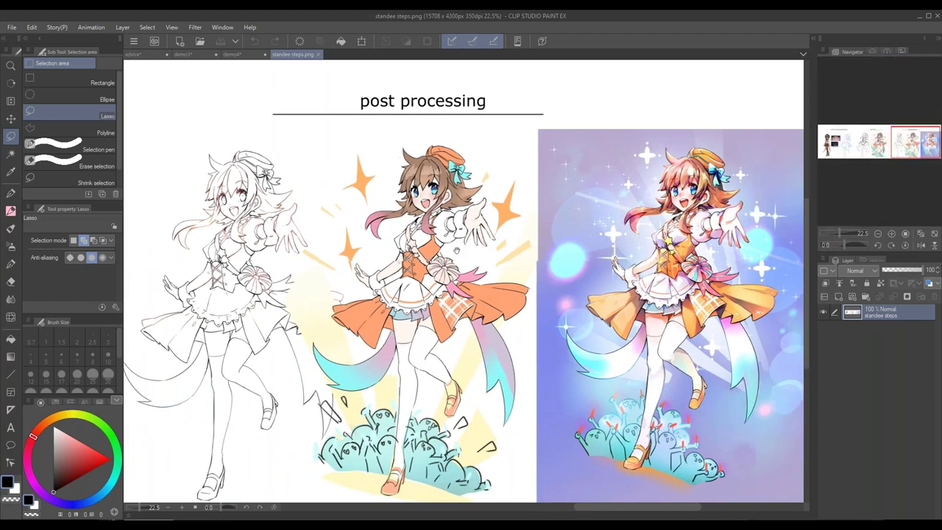
pyautogui.scroll(5, 412, 248)
pyautogui.moveTo(412, 248); pyautogui.dragTo(590, 300)
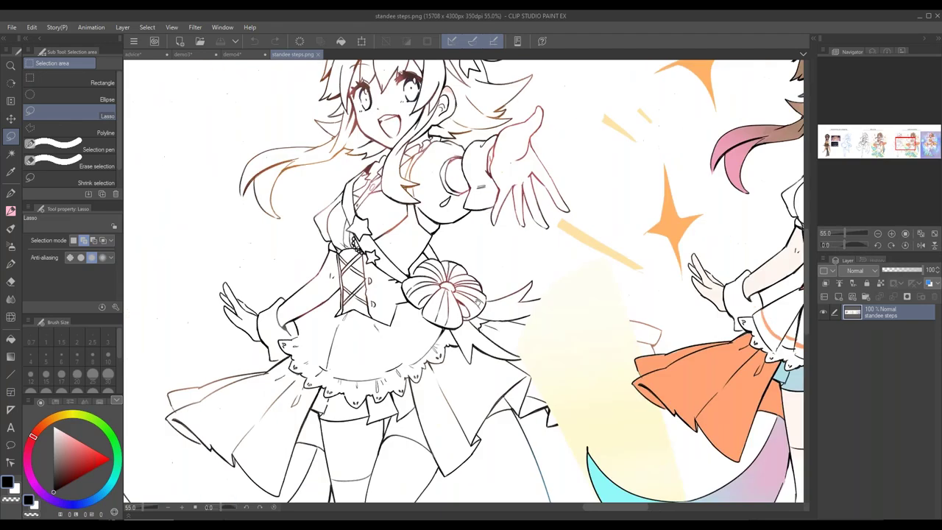
pyautogui.scroll(4, 585, 298)
pyautogui.moveTo(570, 226); pyautogui.dragTo(314, 343)
pyautogui.moveTo(731, 263); pyautogui.dragTo(454, 330)
pyautogui.moveTo(514, 211); pyautogui.dragTo(505, 222)
pyautogui.moveTo(685, 295); pyautogui.dragTo(349, 329)
pyautogui.moveTo(731, 285); pyautogui.dragTo(526, 322)
# Examine the finished rendered illustration, both the upper-body detail and the full figure with its background
pyautogui.scroll(-1, 526, 322)
pyautogui.moveTo(745, 358); pyautogui.dragTo(454, 340)
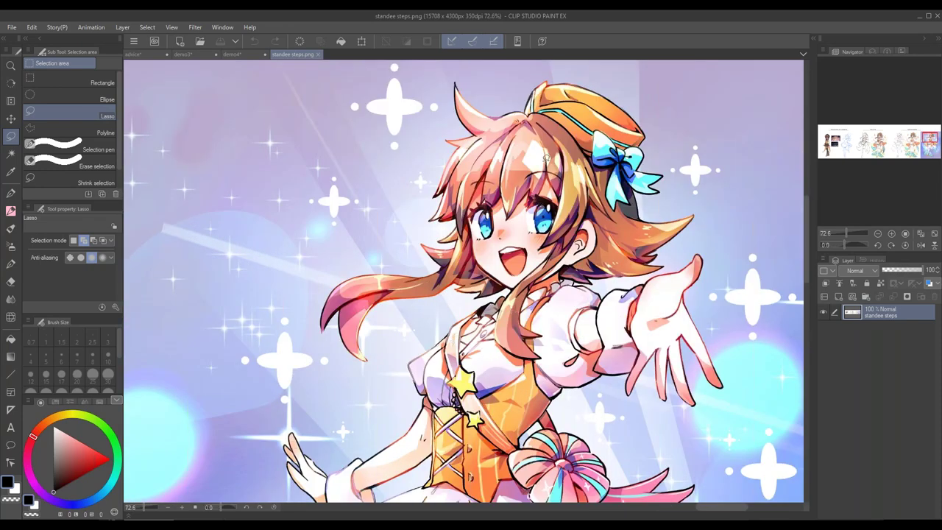
pyautogui.moveTo(560, 267); pyautogui.dragTo(557, 265)
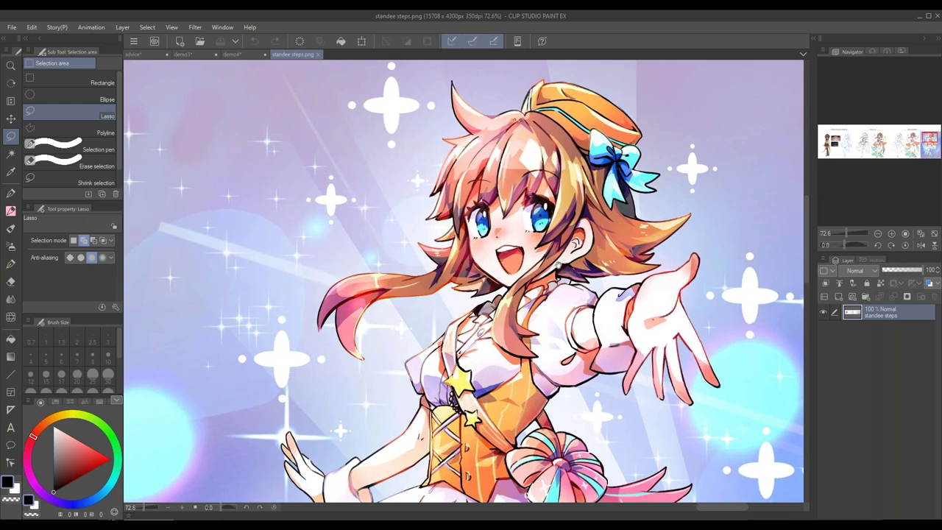
pyautogui.scroll(-2, 552, 288)
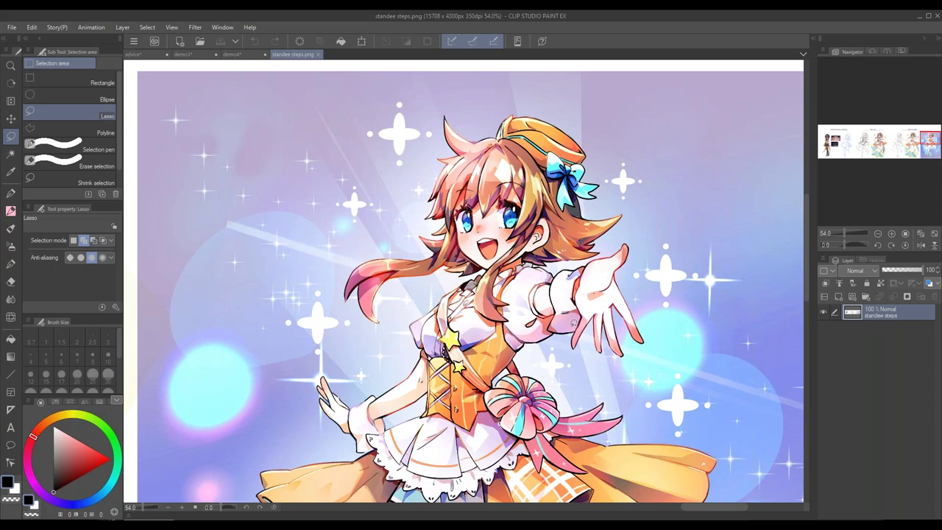
pyautogui.scroll(1, 530, 241)
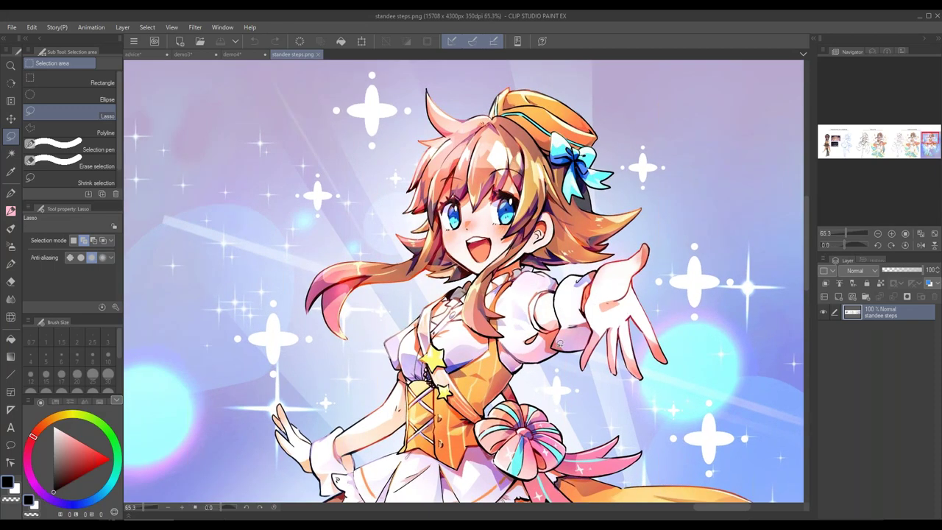
pyautogui.scroll(-4, 560, 343)
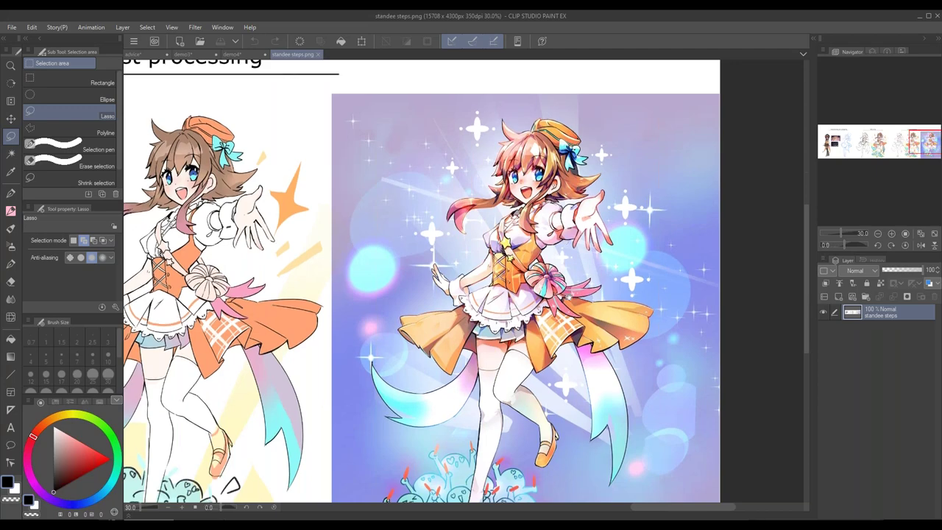
pyautogui.moveTo(552, 378); pyautogui.dragTo(562, 321)
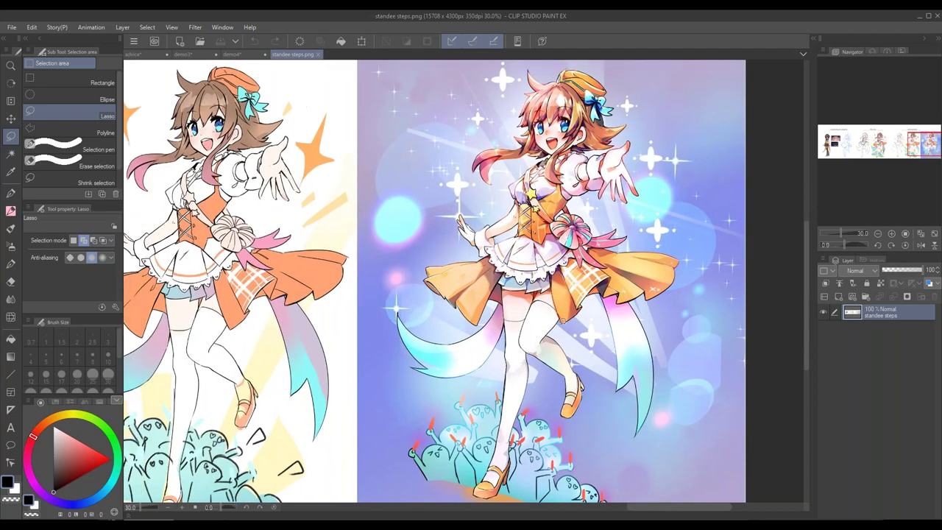
# Compare all the standee stages across the whole sheet, from brainstorming through sketching to post processing
pyautogui.moveTo(380, 306); pyautogui.dragTo(650, 323)
pyautogui.scroll(-2, 614, 315)
pyautogui.moveTo(558, 318); pyautogui.dragTo(526, 317)
pyautogui.scroll(-3, 526, 316)
pyautogui.moveTo(268, 324); pyautogui.dragTo(544, 321)
pyautogui.hscroll(-4, 543, 321)
pyautogui.scroll(1, 800, 316)
pyautogui.hscroll(-2, 800, 317)
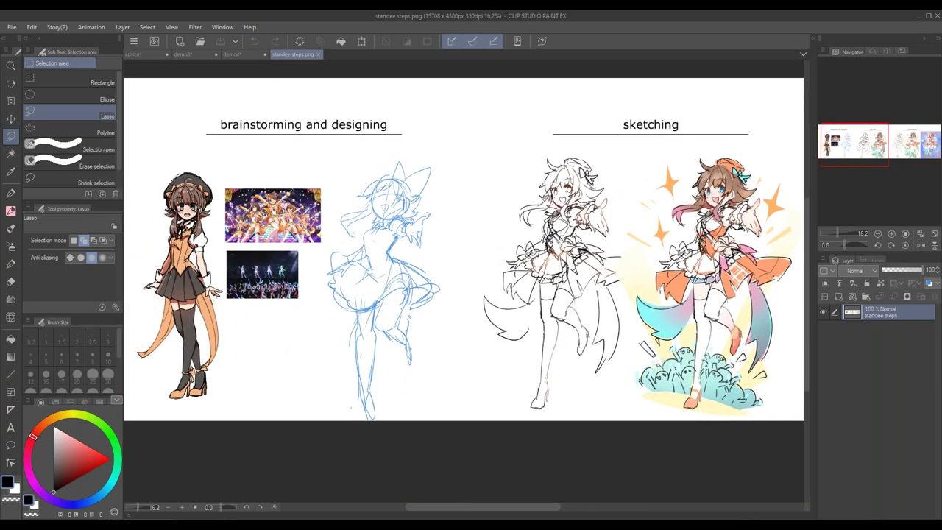
pyautogui.moveTo(735, 289); pyautogui.dragTo(362, 294)
pyautogui.moveTo(802, 292)
pyautogui.mouseDown()
pyautogui.moveTo(564, 286)
pyautogui.moveTo(626, 307)
pyautogui.mouseUp()
pyautogui.scroll(3, 570, 284)
pyautogui.scroll(-2, 567, 301)
pyautogui.hscroll(-15, 488, 309)
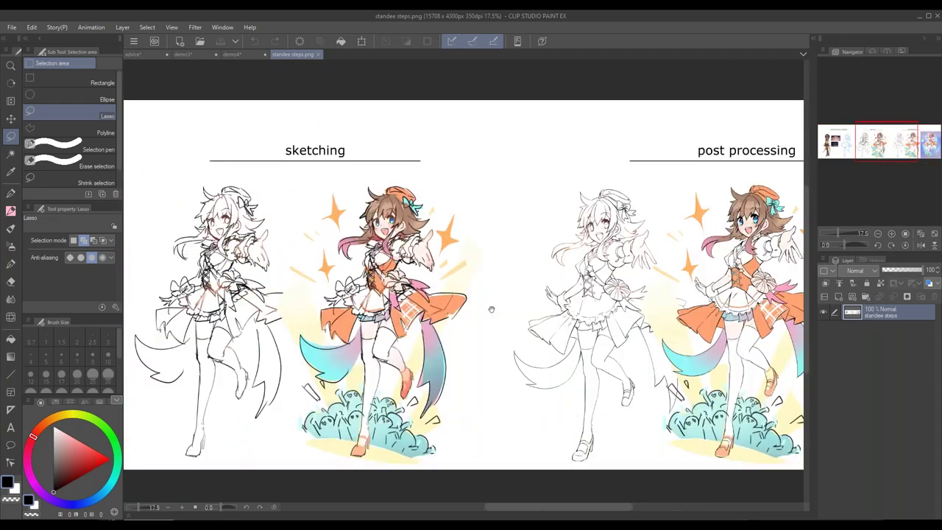
pyautogui.moveTo(715, 312); pyautogui.dragTo(745, 294)
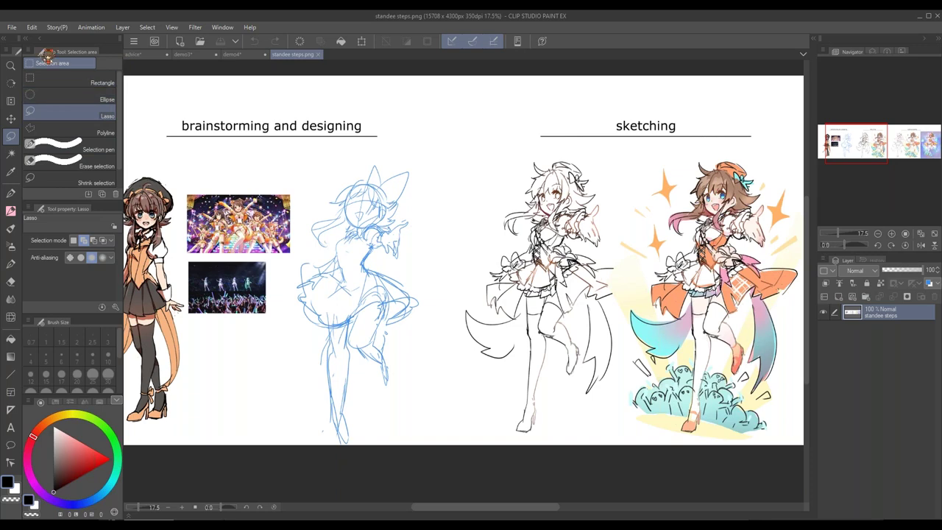
# Create a new illustration canvas 11 × 17 in at 350 dpi
pyautogui.click(12, 27)
pyautogui.click(30, 37)
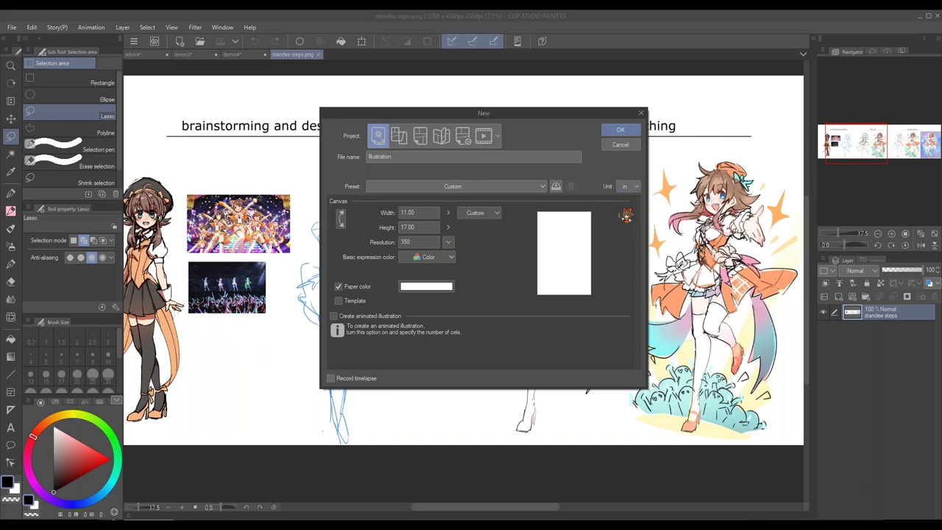
pyautogui.click(447, 243)
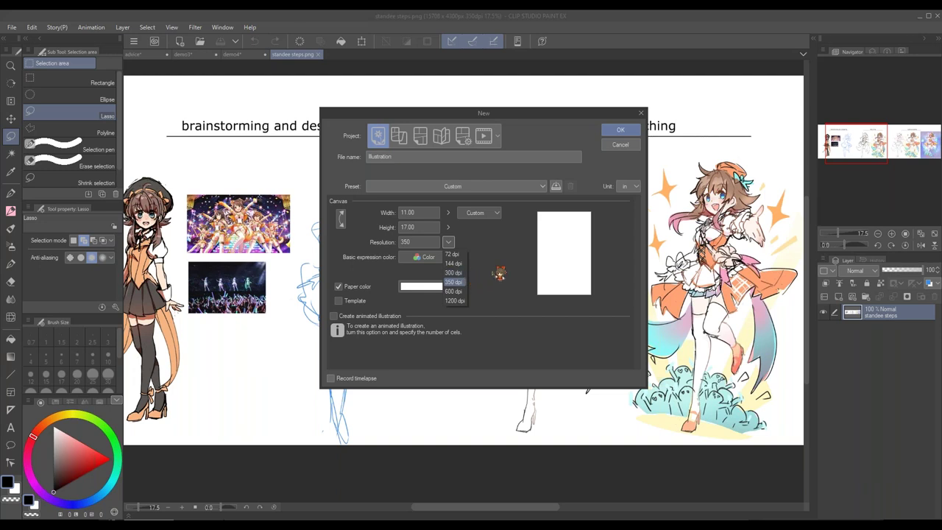
pyautogui.click(499, 274)
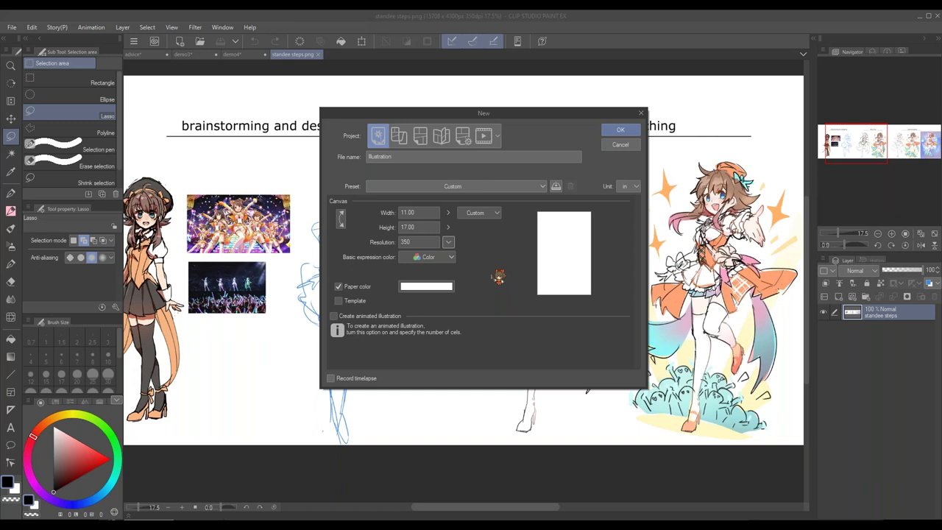
pyautogui.click(624, 130)
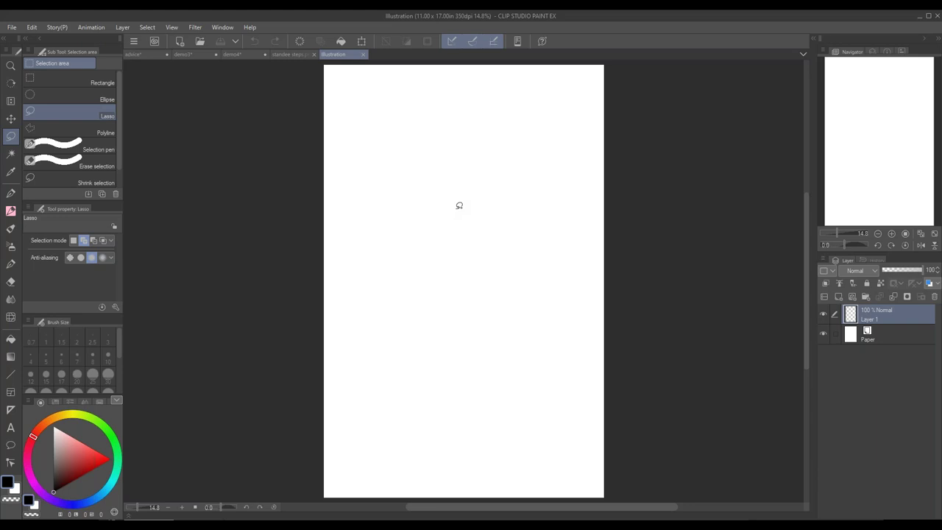
# Float the Navigator palette over the workspace beside the blank canvas
pyautogui.moveTo(850, 53); pyautogui.dragTo(691, 75)
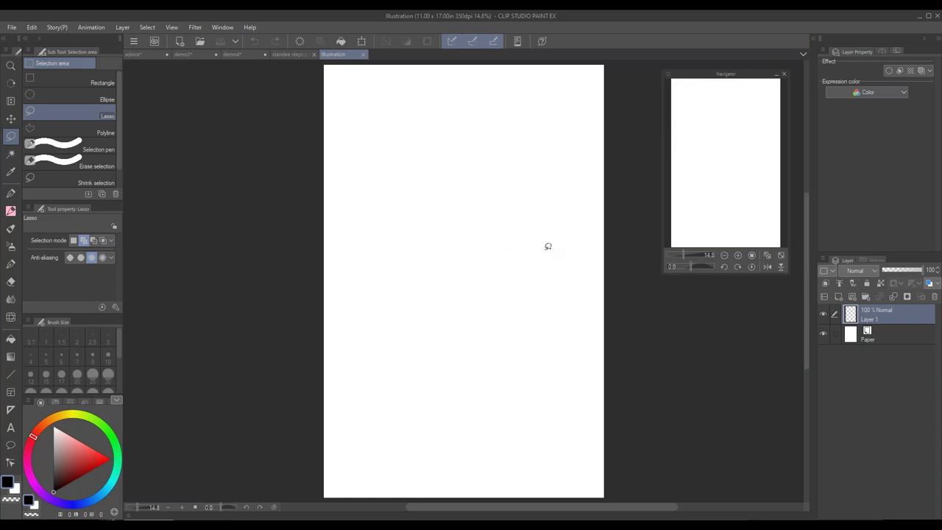
pyautogui.scroll(1, 546, 245)
pyautogui.moveTo(531, 185); pyautogui.dragTo(556, 251)
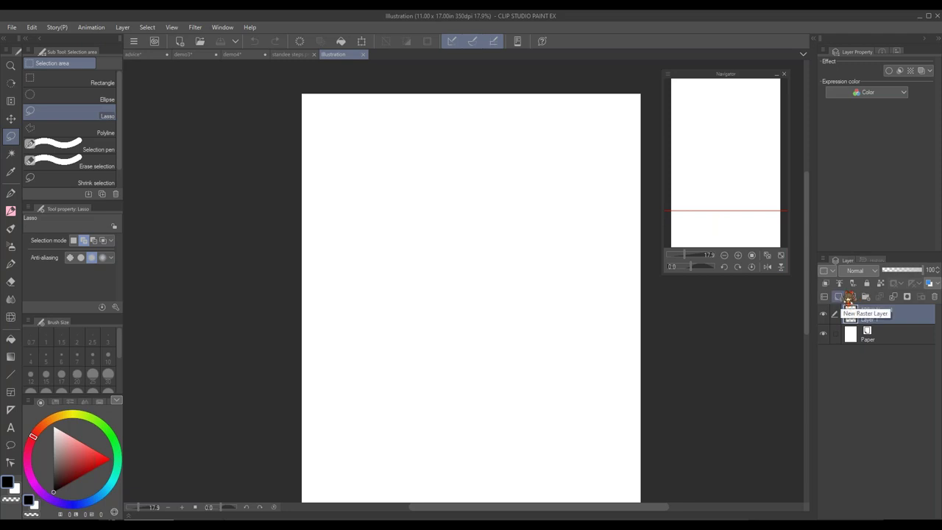
pyautogui.moveTo(734, 199); pyautogui.dragTo(738, 208)
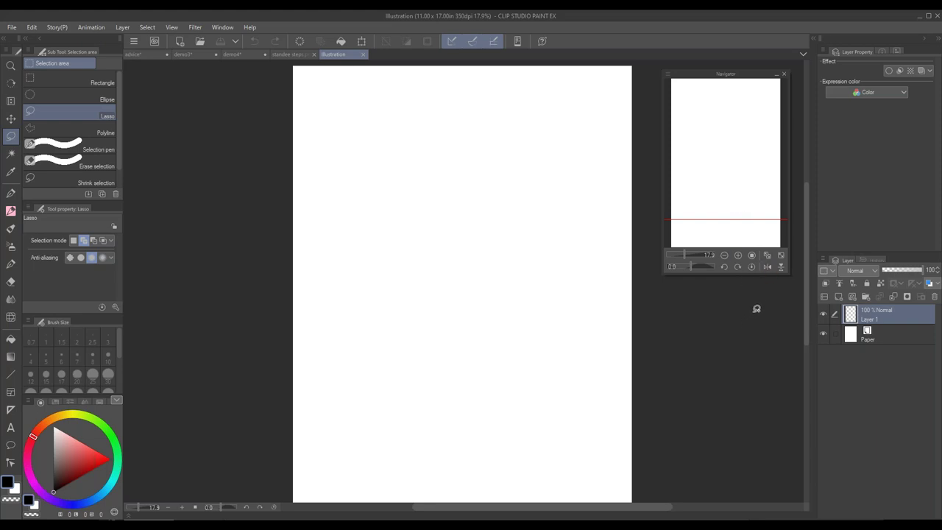
# Sketch the character's round head with face guidelines, hair strands and ears using the SU-Cream Pencil at size 15
pyautogui.press('p')
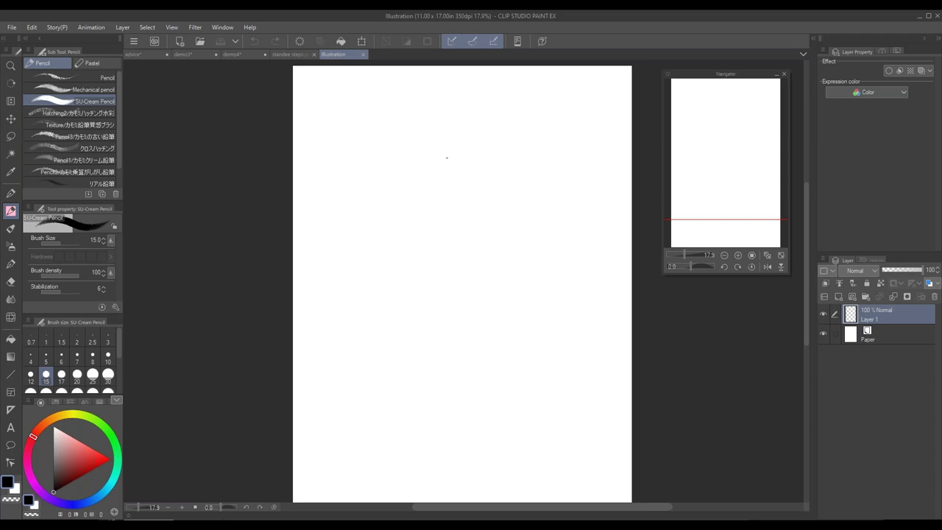
pyautogui.moveTo(450, 107)
pyautogui.mouseDown()
pyautogui.moveTo(462, 199)
pyautogui.moveTo(427, 172)
pyautogui.moveTo(463, 201)
pyautogui.mouseUp()
pyautogui.moveTo(451, 88); pyautogui.dragTo(463, 197)
pyautogui.moveTo(398, 151)
pyautogui.mouseDown()
pyautogui.moveTo(490, 164)
pyautogui.moveTo(523, 134)
pyautogui.mouseUp()
pyautogui.moveTo(434, 101); pyautogui.dragTo(426, 156)
pyautogui.moveTo(450, 118); pyautogui.dragTo(514, 158)
pyautogui.moveTo(422, 153); pyautogui.dragTo(416, 184)
pyautogui.moveTo(434, 131); pyautogui.dragTo(427, 170)
pyautogui.moveTo(439, 109); pyautogui.dragTo(436, 176)
# Rough in the neck, shoulder, arms and the leaning torso below the head
pyautogui.moveTo(485, 209)
pyautogui.mouseDown()
pyautogui.moveTo(513, 222)
pyautogui.moveTo(478, 266)
pyautogui.moveTo(453, 256)
pyautogui.moveTo(412, 283)
pyautogui.mouseUp()
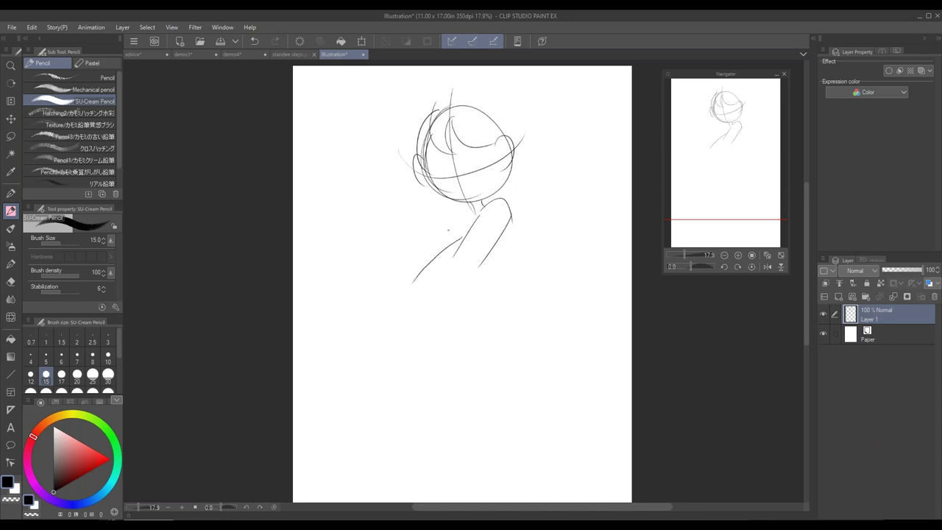
pyautogui.moveTo(471, 215); pyautogui.dragTo(384, 278)
pyautogui.moveTo(429, 256)
pyautogui.mouseDown()
pyautogui.moveTo(389, 298)
pyautogui.moveTo(416, 319)
pyautogui.mouseUp()
pyautogui.moveTo(512, 220); pyautogui.dragTo(515, 286)
pyautogui.moveTo(514, 251); pyautogui.dragTo(498, 317)
pyautogui.moveTo(473, 233)
pyautogui.mouseDown()
pyautogui.moveTo(473, 266)
pyautogui.moveTo(510, 351)
pyautogui.mouseUp()
pyautogui.moveTo(484, 309); pyautogui.dragTo(418, 303)
pyautogui.hotkey('ctrl', 'z')
# Sketch the seated figure's thighs and crossed lower legs down to the foot
pyautogui.moveTo(494, 317)
pyautogui.mouseDown()
pyautogui.moveTo(394, 300)
pyautogui.moveTo(382, 371)
pyautogui.mouseUp()
pyautogui.moveTo(518, 309)
pyautogui.mouseDown()
pyautogui.moveTo(447, 357)
pyautogui.moveTo(417, 339)
pyautogui.mouseUp()
pyautogui.moveTo(419, 329); pyautogui.dragTo(388, 416)
pyautogui.moveTo(501, 370); pyautogui.dragTo(515, 244)
pyautogui.hotkey('ctrl', 'z')
pyautogui.hotkey('ctrl', 'z')
pyautogui.moveTo(425, 191); pyautogui.dragTo(421, 275)
pyautogui.moveTo(398, 202)
pyautogui.mouseDown()
pyautogui.moveTo(441, 348)
pyautogui.moveTo(398, 297)
pyautogui.moveTo(417, 331)
pyautogui.mouseUp()
pyautogui.moveTo(437, 218)
pyautogui.mouseDown()
pyautogui.moveTo(440, 288)
pyautogui.moveTo(462, 312)
pyautogui.moveTo(473, 350)
pyautogui.mouseUp()
pyautogui.moveTo(438, 331); pyautogui.dragTo(465, 366)
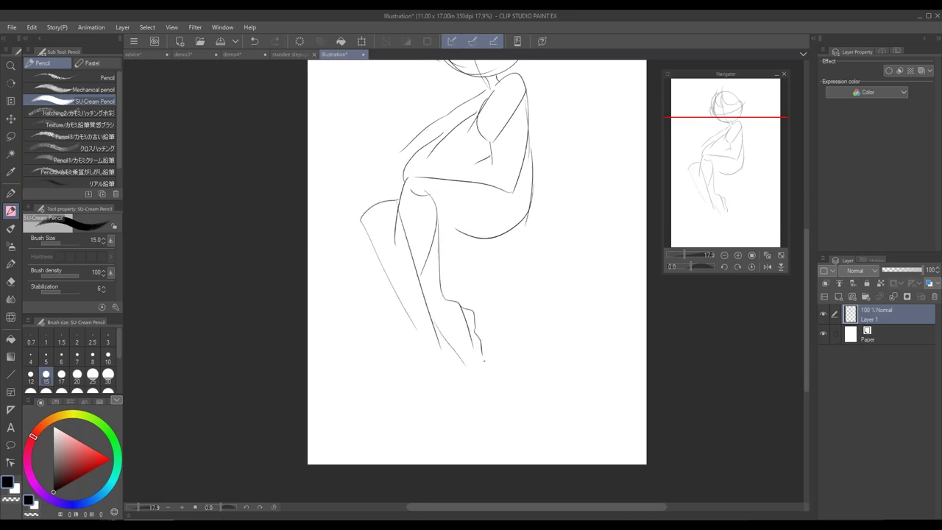
# Add the hips, forearms, hand on the lap and skirt lines, checking the pose in a mirrored view
pyautogui.moveTo(534, 192); pyautogui.dragTo(485, 247)
pyautogui.moveTo(499, 139)
pyautogui.mouseDown()
pyautogui.moveTo(419, 172)
pyautogui.moveTo(401, 160)
pyautogui.moveTo(388, 206)
pyautogui.mouseUp()
pyautogui.moveTo(381, 156); pyautogui.dragTo(439, 196)
pyautogui.moveTo(462, 118); pyautogui.dragTo(412, 142)
pyautogui.moveTo(414, 139)
pyautogui.mouseDown()
pyautogui.moveTo(417, 155)
pyautogui.moveTo(482, 150)
pyautogui.mouseUp()
pyautogui.moveTo(414, 136); pyautogui.dragTo(419, 149)
pyautogui.click(766, 267)
pyautogui.click(767, 266)
pyautogui.moveTo(479, 179)
pyautogui.mouseDown()
pyautogui.moveTo(445, 176)
pyautogui.moveTo(470, 250)
pyautogui.mouseUp()
pyautogui.moveTo(534, 160)
pyautogui.mouseDown()
pyautogui.moveTo(504, 262)
pyautogui.moveTo(468, 258)
pyautogui.mouseUp()
# Sketch the chair's curved tall backrest and seat behind and under the figure
pyautogui.moveTo(559, 227); pyautogui.dragTo(557, 325)
pyautogui.moveTo(581, 107)
pyautogui.mouseDown()
pyautogui.moveTo(516, 246)
pyautogui.moveTo(529, 259)
pyautogui.mouseUp()
pyautogui.hotkey('ctrl', 'z')
pyautogui.moveTo(587, 132); pyautogui.dragTo(552, 358)
pyautogui.moveTo(454, 361); pyautogui.dragTo(534, 352)
pyautogui.moveTo(445, 335); pyautogui.dragTo(543, 262)
pyautogui.moveTo(521, 138); pyautogui.dragTo(574, 123)
pyautogui.moveTo(451, 175); pyautogui.dragTo(440, 210)
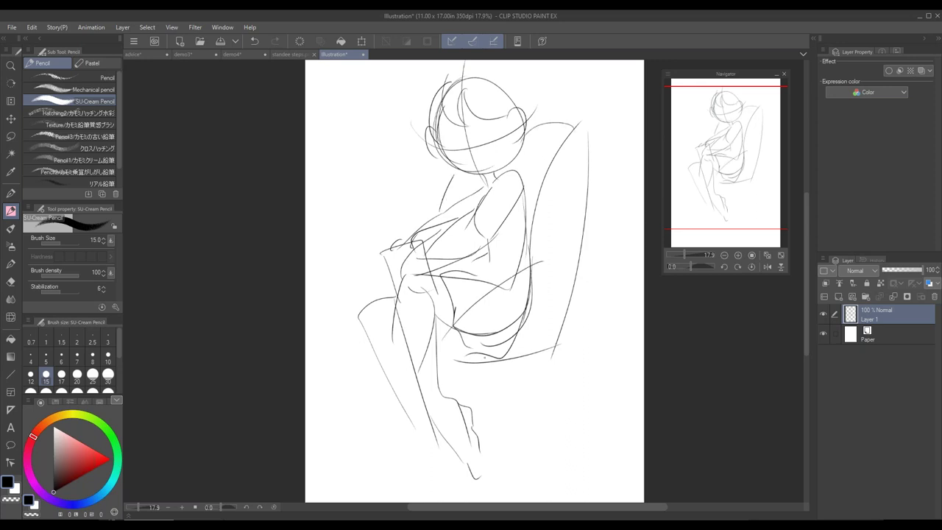
# Draw the chair's central column and its spreading base legs beneath the seat
pyautogui.moveTo(559, 383); pyautogui.dragTo(561, 244)
pyautogui.moveTo(490, 229); pyautogui.dragTo(498, 282)
pyautogui.moveTo(505, 235)
pyautogui.mouseDown()
pyautogui.moveTo(500, 282)
pyautogui.moveTo(524, 296)
pyautogui.moveTo(508, 283)
pyautogui.mouseUp()
pyautogui.moveTo(494, 303)
pyautogui.mouseDown()
pyautogui.moveTo(498, 372)
pyautogui.moveTo(502, 361)
pyautogui.mouseUp()
pyautogui.moveTo(496, 366)
pyautogui.mouseDown()
pyautogui.moveTo(414, 386)
pyautogui.moveTo(381, 394)
pyautogui.mouseUp()
pyautogui.moveTo(495, 373)
pyautogui.mouseDown()
pyautogui.moveTo(384, 403)
pyautogui.moveTo(528, 406)
pyautogui.moveTo(507, 393)
pyautogui.moveTo(521, 416)
pyautogui.mouseUp()
pyautogui.hotkey('ctrl', 'z')
pyautogui.moveTo(505, 374)
pyautogui.mouseDown()
pyautogui.moveTo(518, 400)
pyautogui.moveTo(587, 366)
pyautogui.moveTo(514, 363)
pyautogui.moveTo(593, 393)
pyautogui.mouseUp()
pyautogui.hotkey('ctrl', 'z')
pyautogui.moveTo(595, 385); pyautogui.dragTo(515, 365)
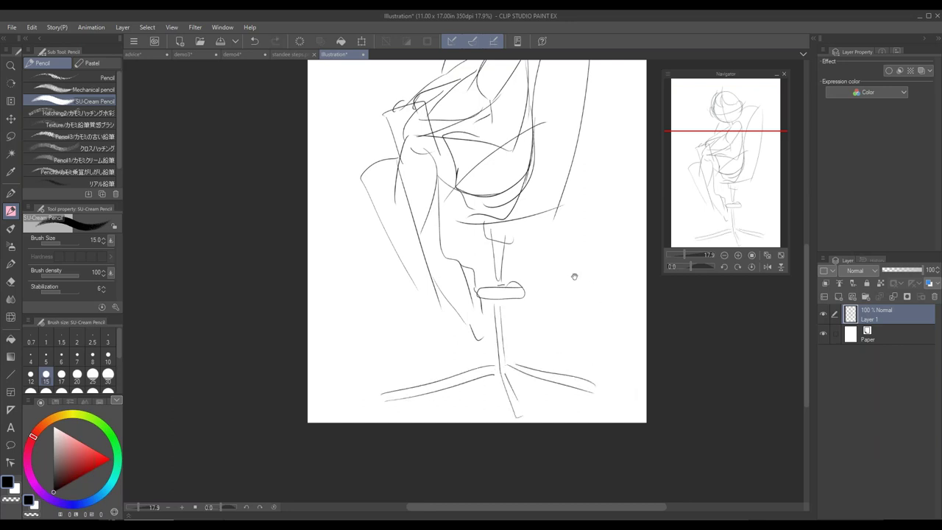
# Sketch the hair strands framing the face and hanging down to the chest
pyautogui.moveTo(579, 278); pyautogui.dragTo(595, 367)
pyautogui.scroll(3, 562, 253)
pyautogui.moveTo(513, 131); pyautogui.dragTo(522, 220)
pyautogui.hotkey('ctrl', 'z')
pyautogui.moveTo(518, 142); pyautogui.dragTo(525, 223)
pyautogui.moveTo(519, 162); pyautogui.dragTo(533, 223)
pyautogui.moveTo(470, 164); pyautogui.dragTo(460, 238)
pyautogui.moveTo(471, 199); pyautogui.dragTo(486, 248)
# Draw the long hair falling over the chair's back and tie its end with a large ribbon bow
pyautogui.moveTo(489, 113)
pyautogui.mouseDown()
pyautogui.moveTo(546, 128)
pyautogui.moveTo(586, 182)
pyautogui.moveTo(542, 213)
pyautogui.mouseUp()
pyautogui.hotkey('ctrl', 'z')
pyautogui.moveTo(571, 169)
pyautogui.mouseDown()
pyautogui.moveTo(587, 153)
pyautogui.moveTo(615, 179)
pyautogui.mouseUp()
pyautogui.moveTo(618, 206)
pyautogui.mouseDown()
pyautogui.moveTo(619, 383)
pyautogui.moveTo(633, 325)
pyautogui.moveTo(617, 345)
pyautogui.mouseUp()
pyautogui.hotkey('ctrl', 'z')
pyautogui.moveTo(601, 343)
pyautogui.mouseDown()
pyautogui.moveTo(620, 343)
pyautogui.moveTo(618, 374)
pyautogui.moveTo(593, 380)
pyautogui.moveTo(614, 434)
pyautogui.mouseUp()
pyautogui.moveTo(615, 376); pyautogui.dragTo(623, 430)
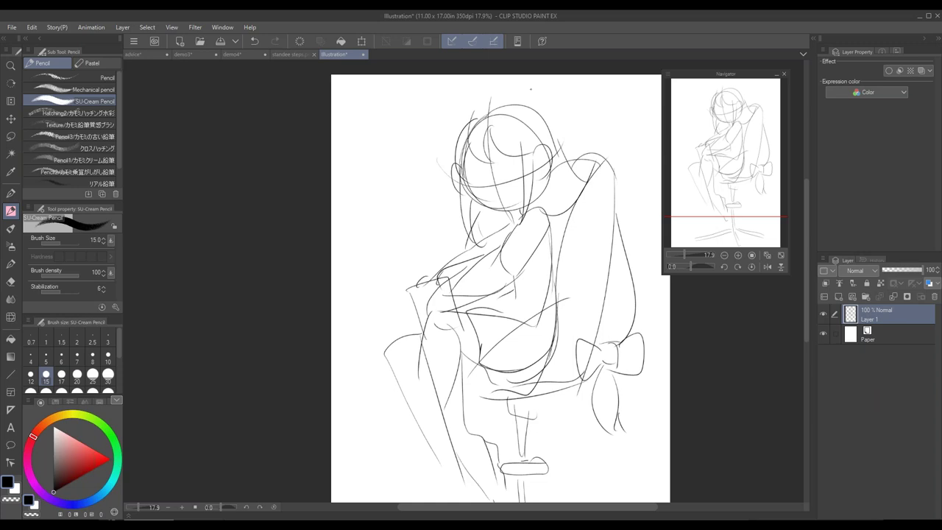
# Check the sketch mirrored and add the collar, sleeve cuff and skirt fold lines
pyautogui.press('h')
pyautogui.press('h')
pyautogui.moveTo(548, 221); pyautogui.dragTo(524, 228)
pyautogui.moveTo(557, 274)
pyautogui.mouseDown()
pyautogui.moveTo(515, 277)
pyautogui.moveTo(516, 293)
pyautogui.moveTo(465, 309)
pyautogui.mouseUp()
pyautogui.moveTo(521, 316); pyautogui.dragTo(486, 371)
pyautogui.moveTo(548, 302); pyautogui.dragTo(536, 379)
pyautogui.moveTo(479, 305)
pyautogui.mouseDown()
pyautogui.moveTo(409, 314)
pyautogui.moveTo(430, 402)
pyautogui.mouseUp()
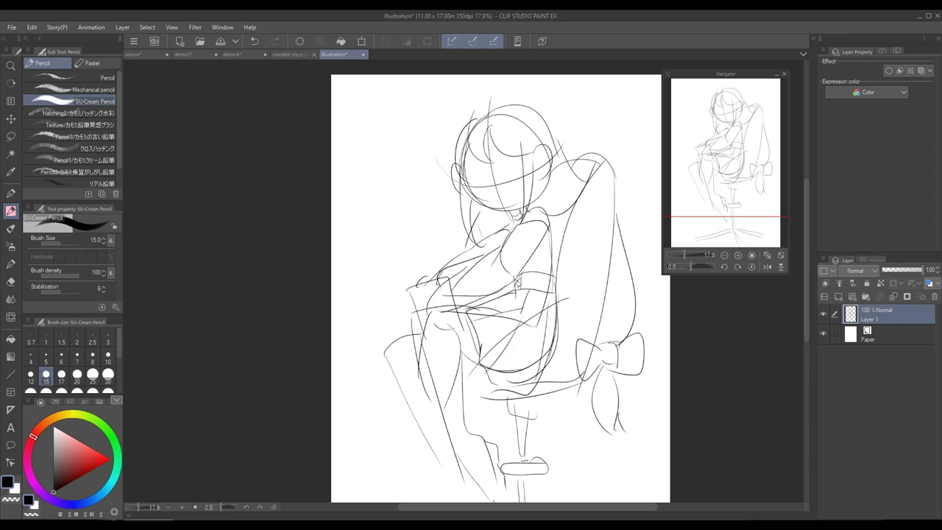
# Erase and redraw the hand and the flat object held above the knees, and add a hair accessory on the head
pyautogui.press('e')
pyautogui.moveTo(411, 286)
pyautogui.mouseDown()
pyautogui.moveTo(444, 275)
pyautogui.moveTo(416, 318)
pyautogui.mouseUp()
pyautogui.press('p')
pyautogui.moveTo(401, 283)
pyautogui.mouseDown()
pyautogui.moveTo(440, 274)
pyautogui.moveTo(451, 302)
pyautogui.mouseUp()
pyautogui.moveTo(420, 277)
pyautogui.mouseDown()
pyautogui.moveTo(447, 267)
pyautogui.moveTo(438, 276)
pyautogui.mouseUp()
pyautogui.moveTo(422, 275); pyautogui.dragTo(435, 273)
pyautogui.moveTo(521, 131); pyautogui.dragTo(537, 152)
pyautogui.moveTo(484, 120)
pyautogui.mouseDown()
pyautogui.moveTo(499, 114)
pyautogui.moveTo(539, 142)
pyautogui.mouseUp()
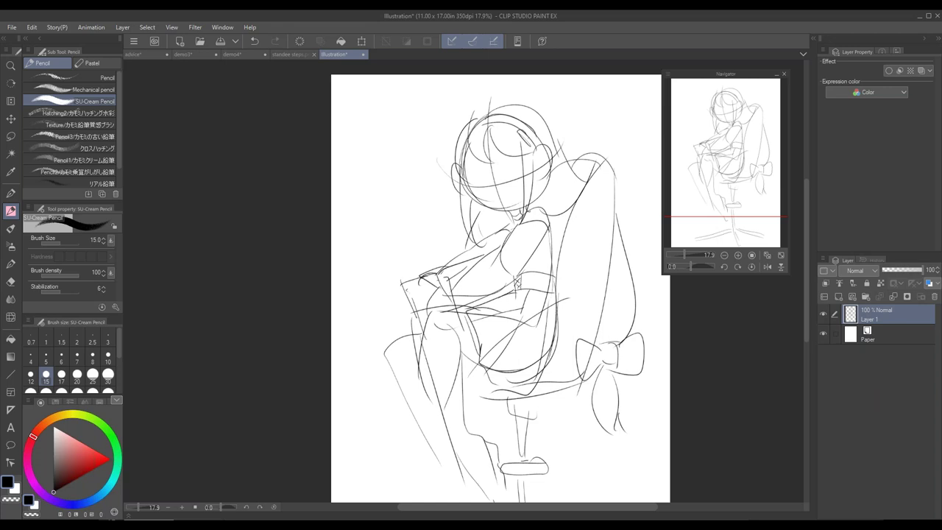
# Check the sketch mirrored, select the head and upper torso with the lasso, and shift and tilt them slightly towards the chair's back
pyautogui.press('h')
pyautogui.press('h')
pyautogui.press('m')
pyautogui.moveTo(536, 86)
pyautogui.mouseDown()
pyautogui.moveTo(436, 218)
pyautogui.moveTo(514, 293)
pyautogui.moveTo(586, 178)
pyautogui.moveTo(541, 86)
pyautogui.moveTo(573, 215)
pyautogui.moveTo(626, 179)
pyautogui.moveTo(559, 224)
pyautogui.moveTo(576, 225)
pyautogui.moveTo(591, 247)
pyautogui.mouseUp()
pyautogui.hotkey('ctrl', 't')
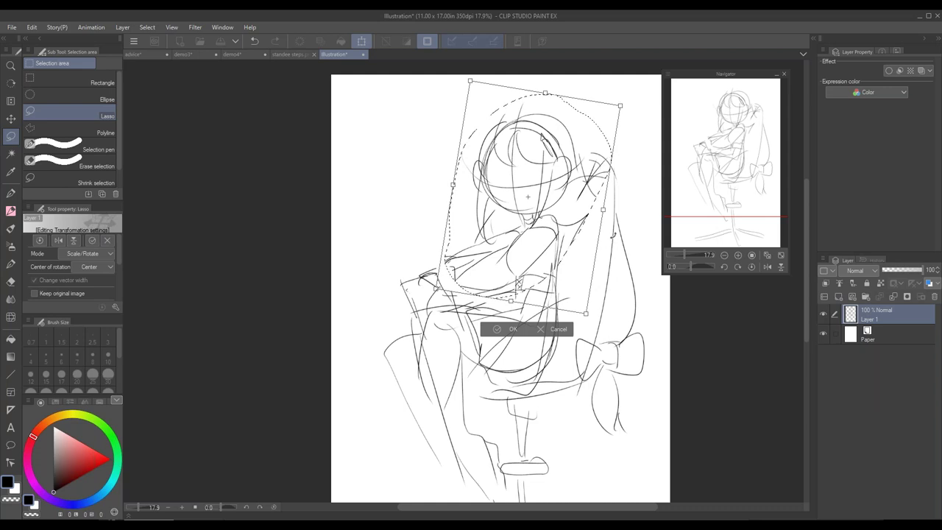
pyautogui.press('Return')
pyautogui.press('p')
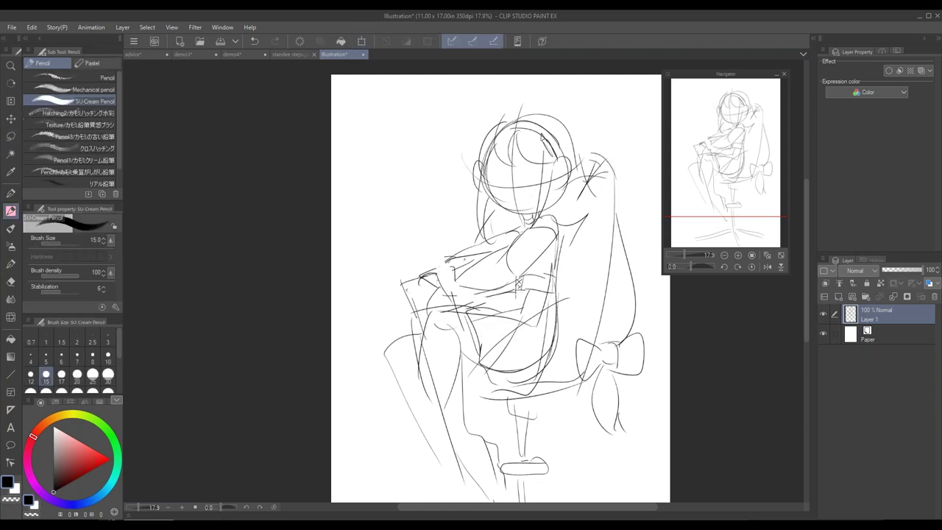
# Redraw the hand above the knees and refine the line of the long hair hanging down to the ribbon bow
pyautogui.moveTo(431, 267); pyautogui.dragTo(420, 279)
pyautogui.press('h')
pyautogui.press('h')
pyautogui.moveTo(590, 176)
pyautogui.mouseDown()
pyautogui.moveTo(574, 221)
pyautogui.moveTo(626, 339)
pyautogui.mouseUp()
pyautogui.moveTo(635, 389); pyautogui.dragTo(621, 299)
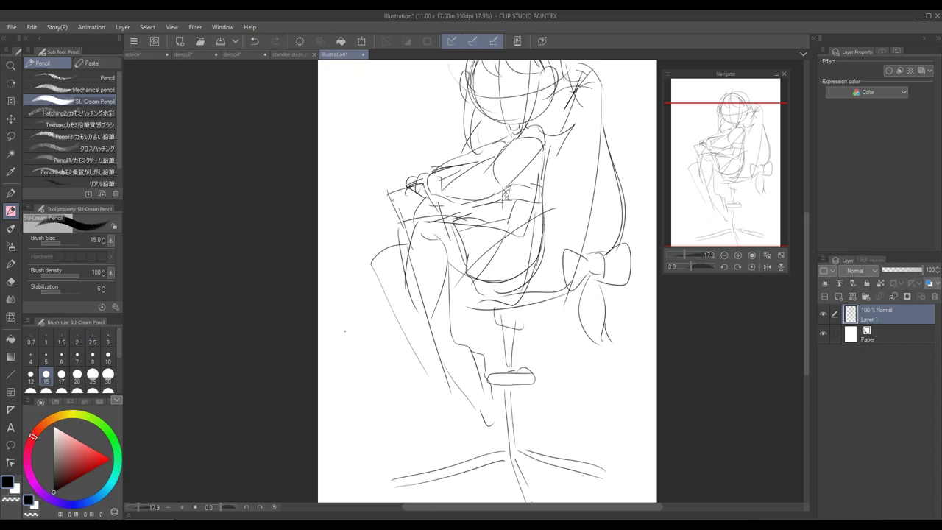
# Open a second window of the same illustration canvas and switch back and forth between the two views
pyautogui.scroll(-2, 400, 311)
pyautogui.moveTo(399, 312)
pyautogui.mouseDown()
pyautogui.moveTo(374, 334)
pyautogui.moveTo(372, 324)
pyautogui.mouseUp()
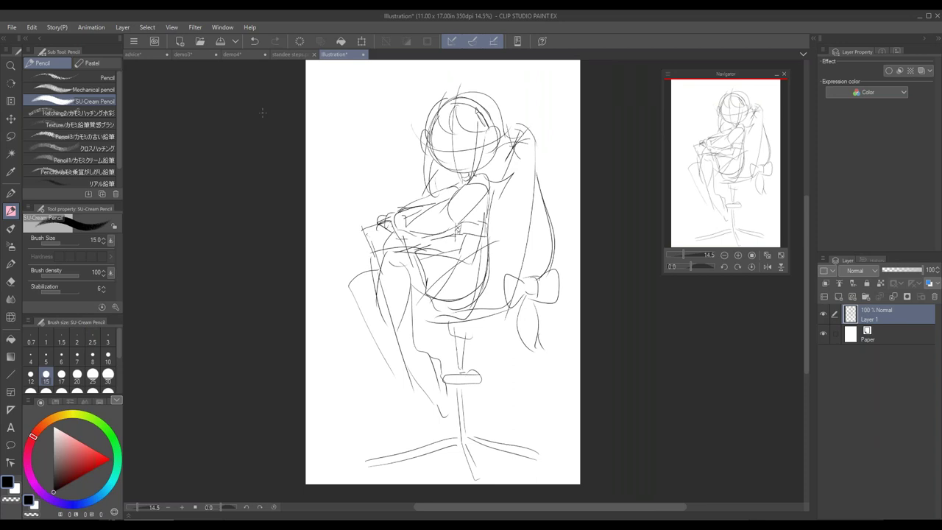
pyautogui.click(226, 27)
pyautogui.moveTo(237, 40)
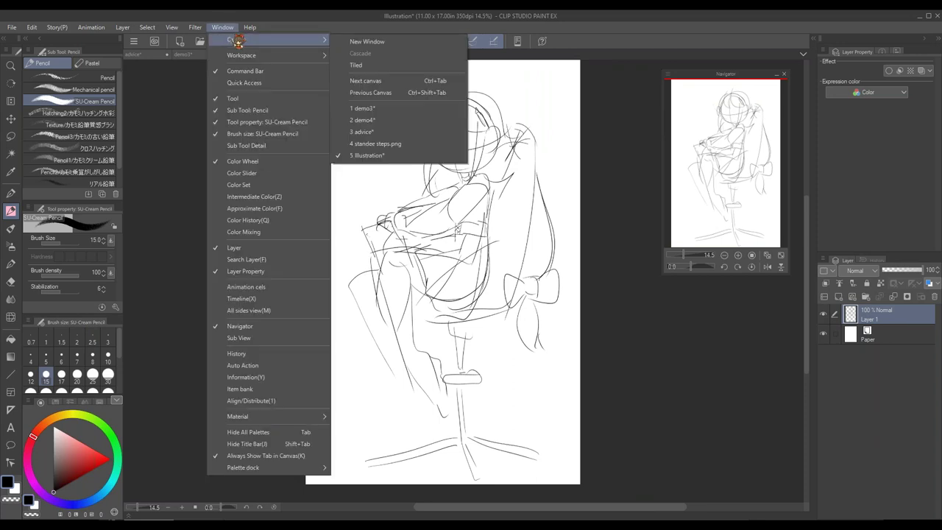
pyautogui.click(409, 42)
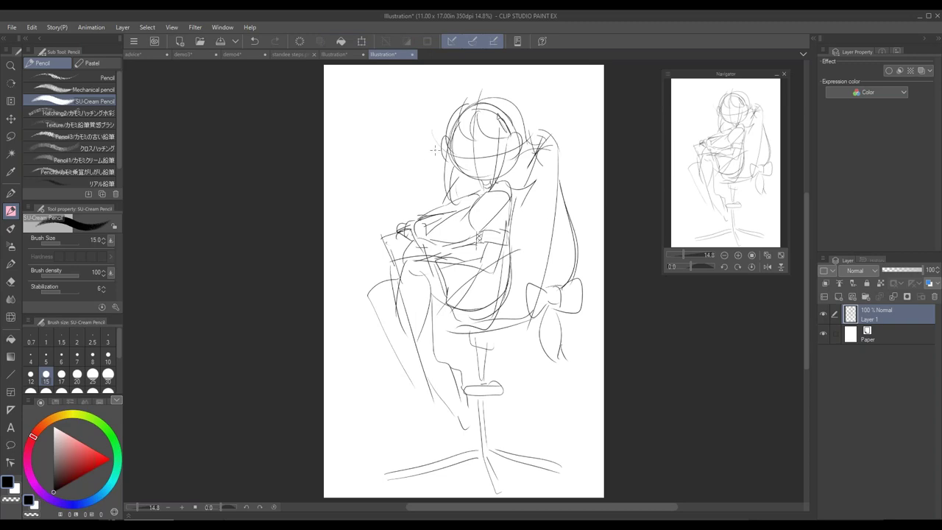
pyautogui.click(356, 55)
pyautogui.click(396, 56)
pyautogui.click(356, 56)
pyautogui.click(395, 57)
# Dock the new canvas window beside the original, narrow it to a small overview pane, and enlarge the figure in the main view
pyautogui.moveTo(400, 57); pyautogui.dragTo(138, 131)
pyautogui.scroll(-3, 316, 149)
pyautogui.moveTo(371, 153); pyautogui.dragTo(291, 159)
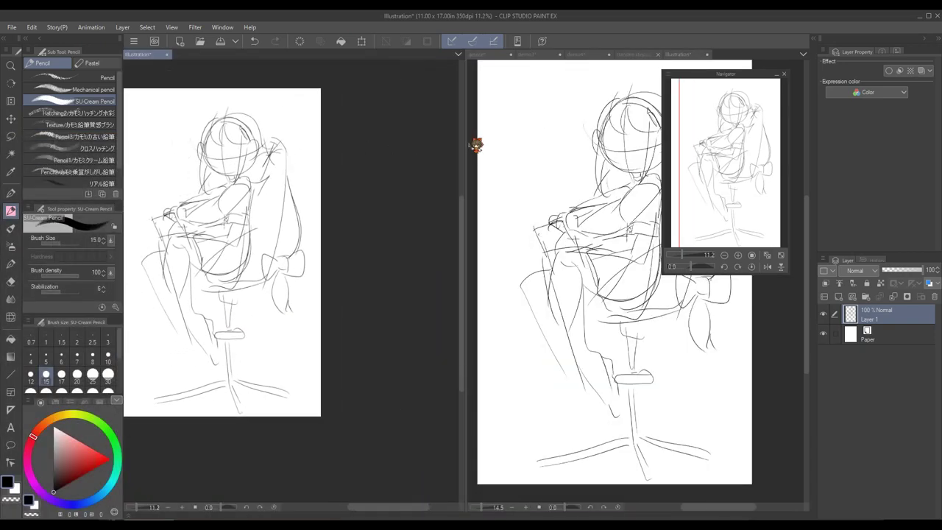
pyautogui.moveTo(458, 147); pyautogui.dragTo(327, 147)
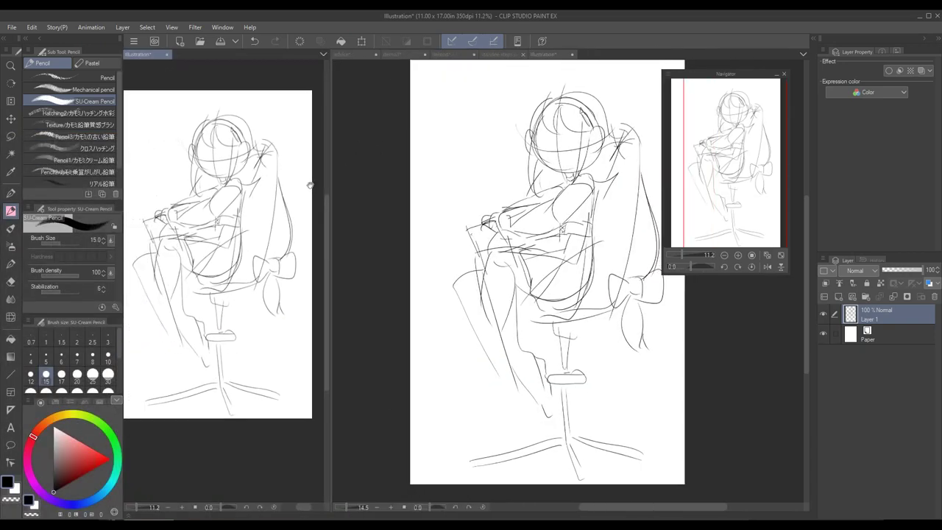
pyautogui.click(507, 189)
pyautogui.moveTo(481, 190); pyautogui.dragTo(450, 197)
pyautogui.scroll(3, 450, 198)
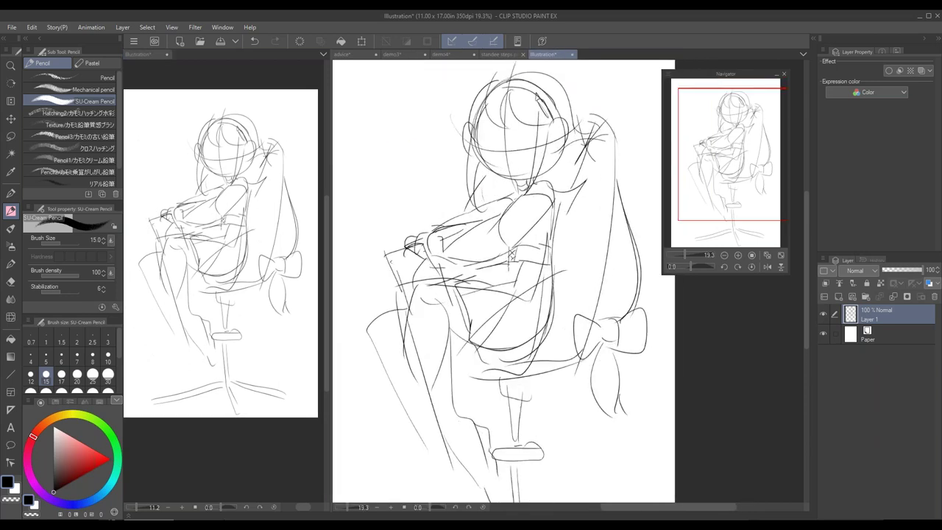
# Add a new layer above the sketch, scribble test strokes across the figure in red, and undo them
pyautogui.click(839, 295)
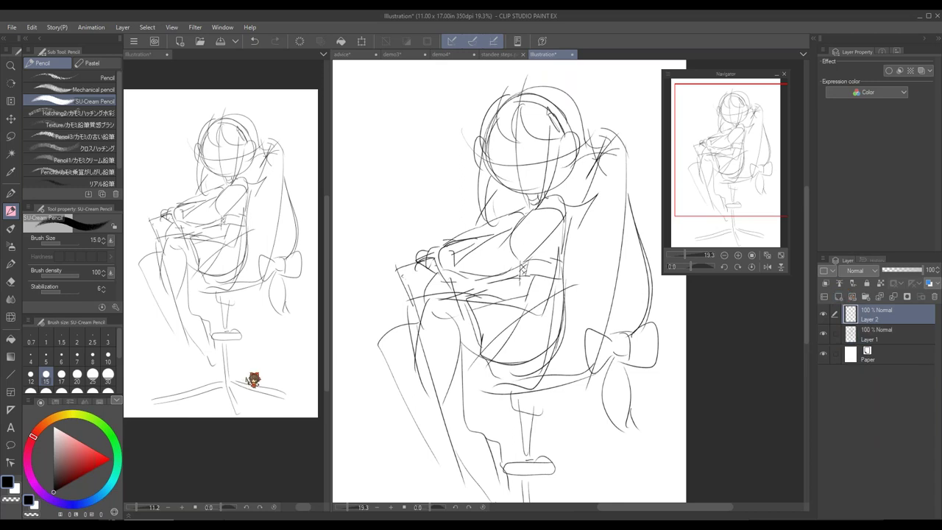
pyautogui.click(77, 441)
pyautogui.click(95, 449)
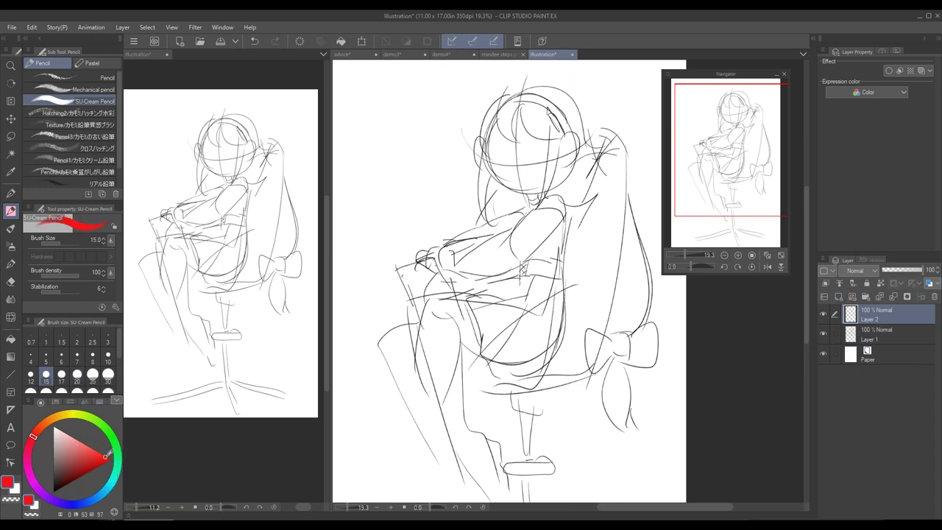
pyautogui.moveTo(416, 283)
pyautogui.mouseDown()
pyautogui.moveTo(339, 283)
pyautogui.moveTo(581, 320)
pyautogui.moveTo(611, 337)
pyautogui.mouseUp()
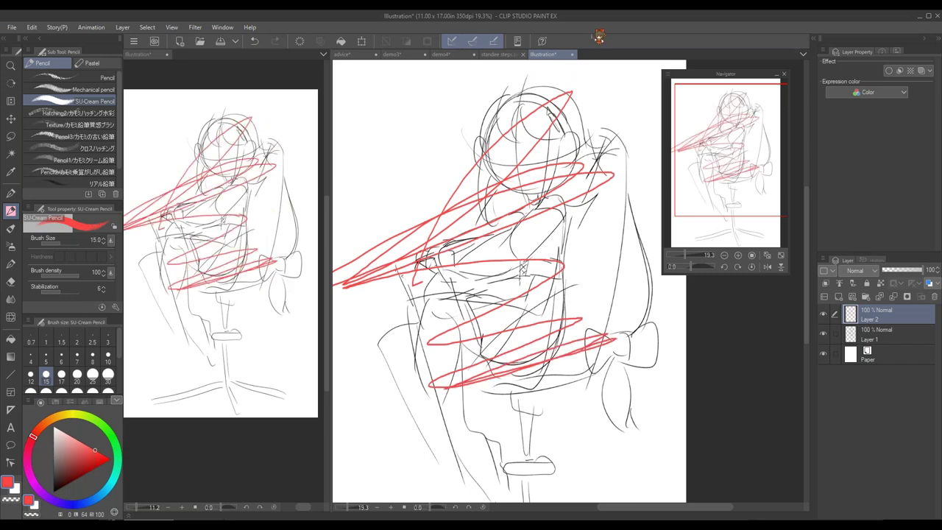
pyautogui.hotkey('ctrl', 'z')
# Fit the whole figure in the small overview and examine the head and torso up close in the main view
pyautogui.click(267, 79)
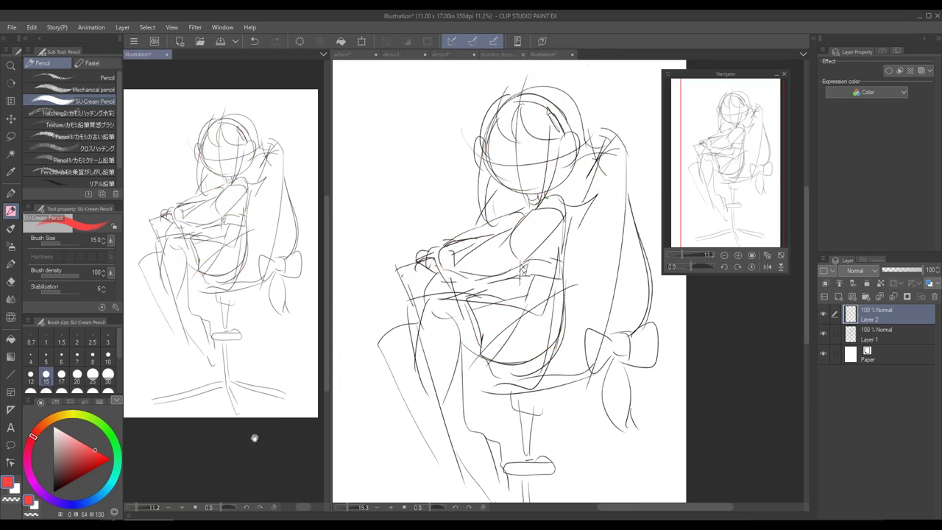
pyautogui.moveTo(252, 437); pyautogui.dragTo(256, 409)
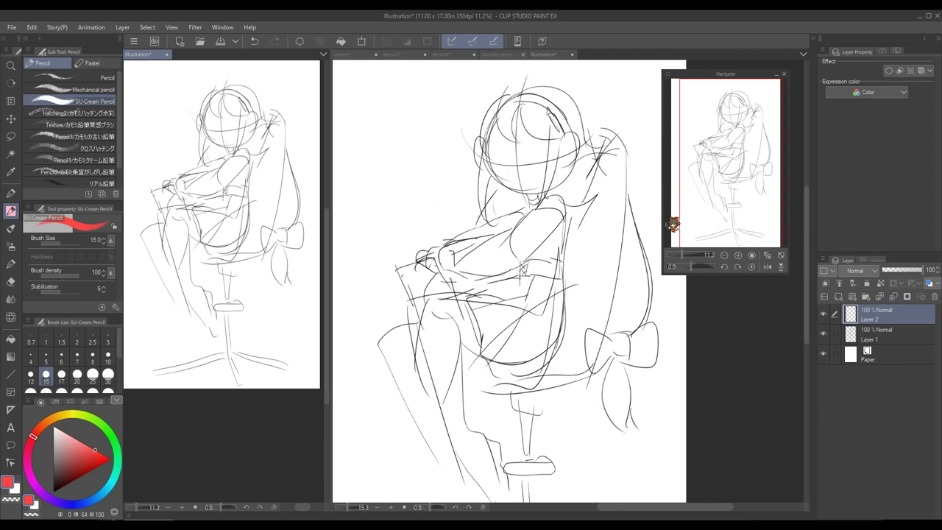
pyautogui.scroll(5, 515, 162)
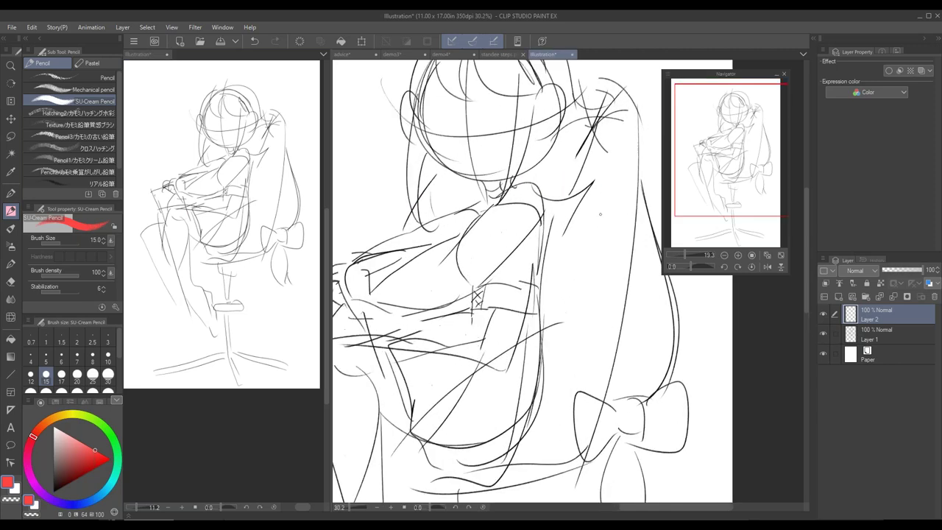
pyautogui.scroll(2, 592, 269)
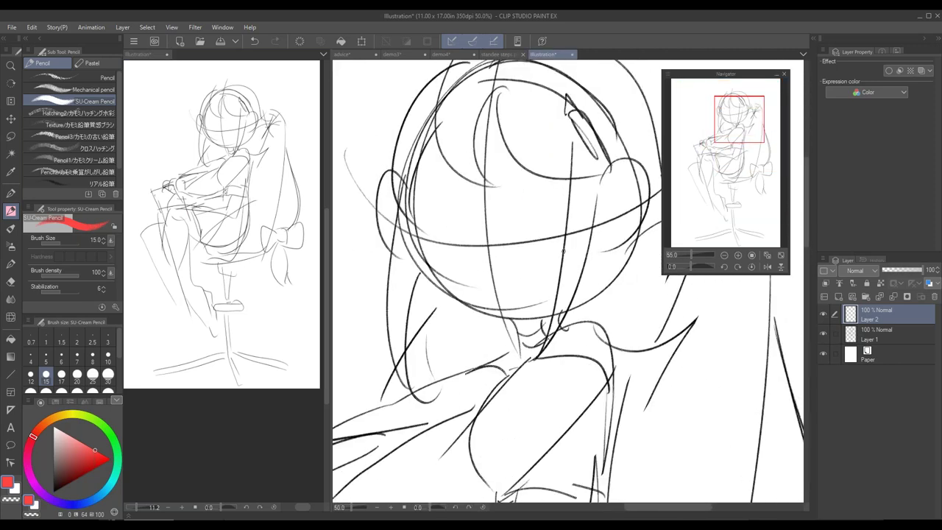
pyautogui.scroll(-5, 564, 256)
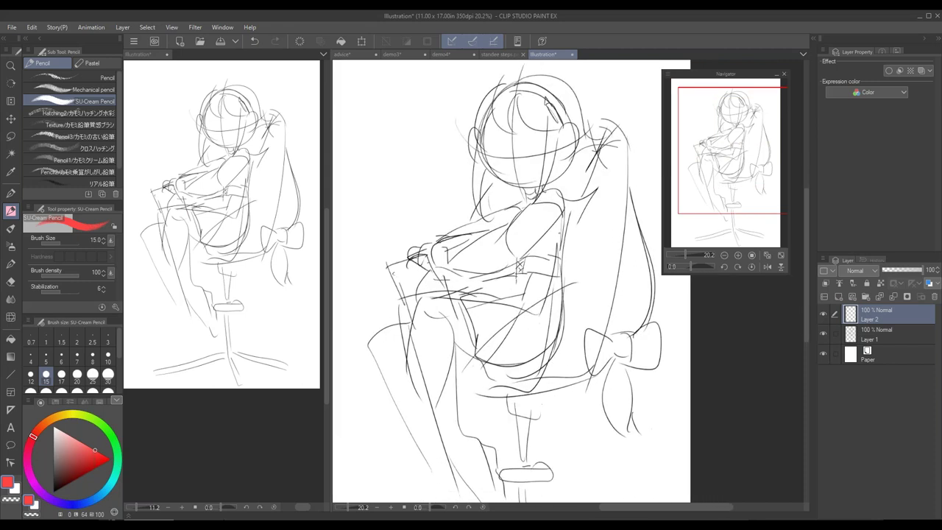
pyautogui.moveTo(563, 266); pyautogui.dragTo(559, 257)
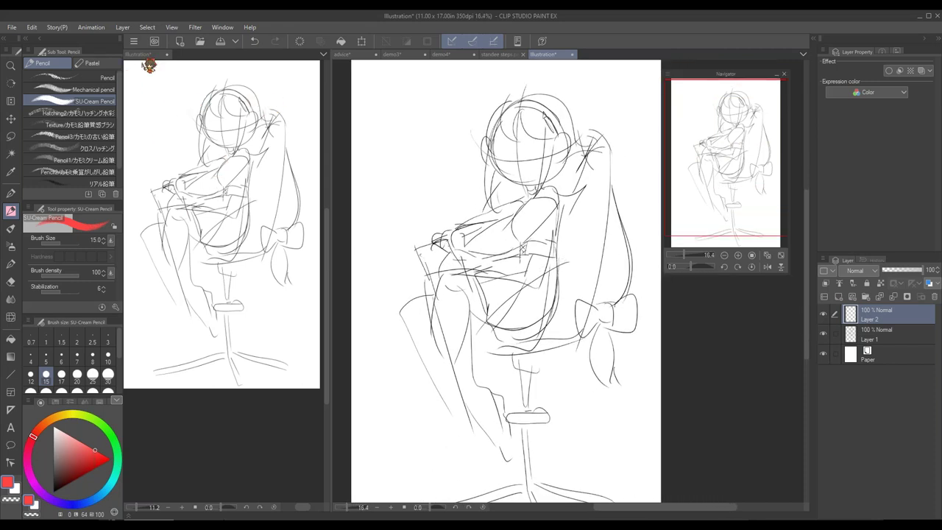
# Turn on timelapse recording for the canvas
pyautogui.click(12, 27)
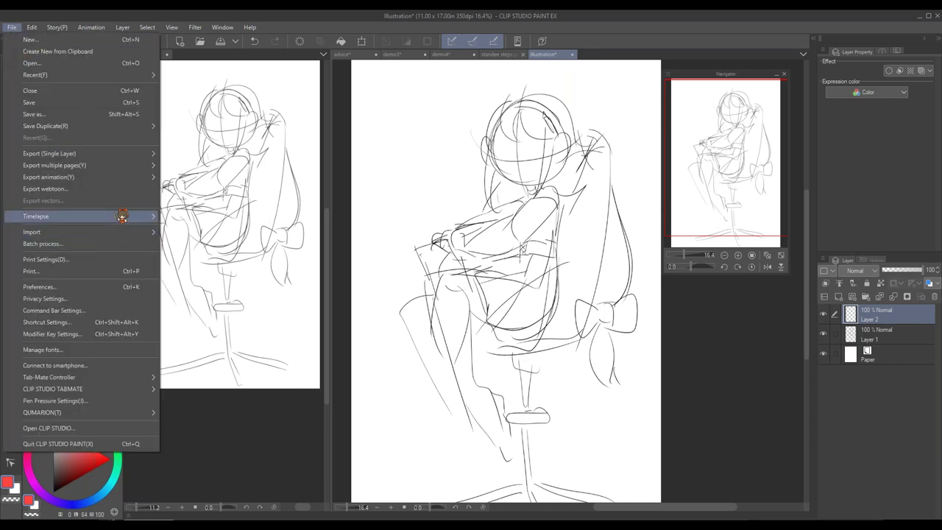
pyautogui.moveTo(119, 222)
pyautogui.click(215, 217)
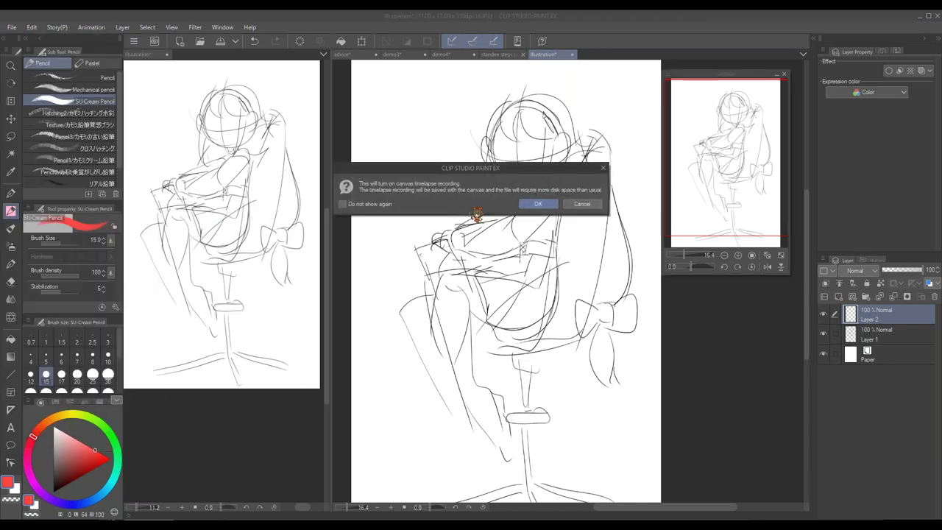
pyautogui.click(534, 199)
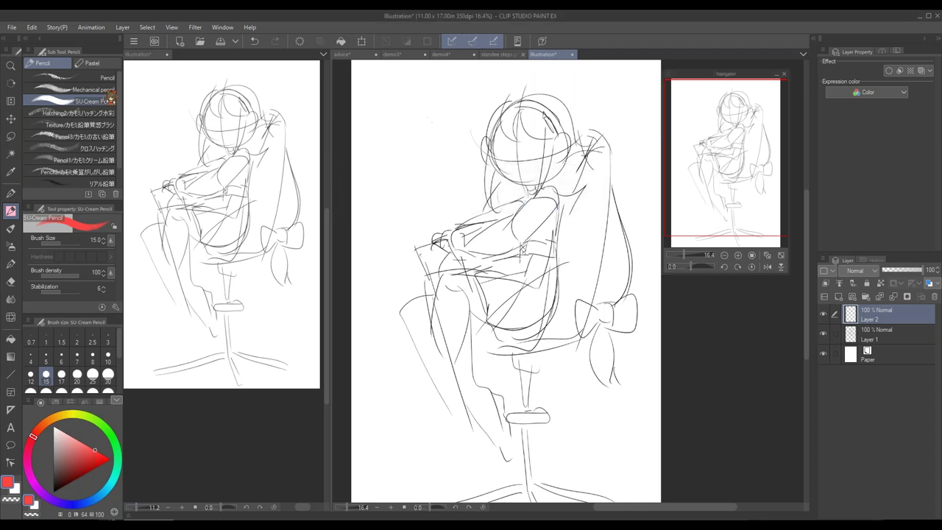
# Look up the option for exporting the recorded timelapse
pyautogui.click(12, 27)
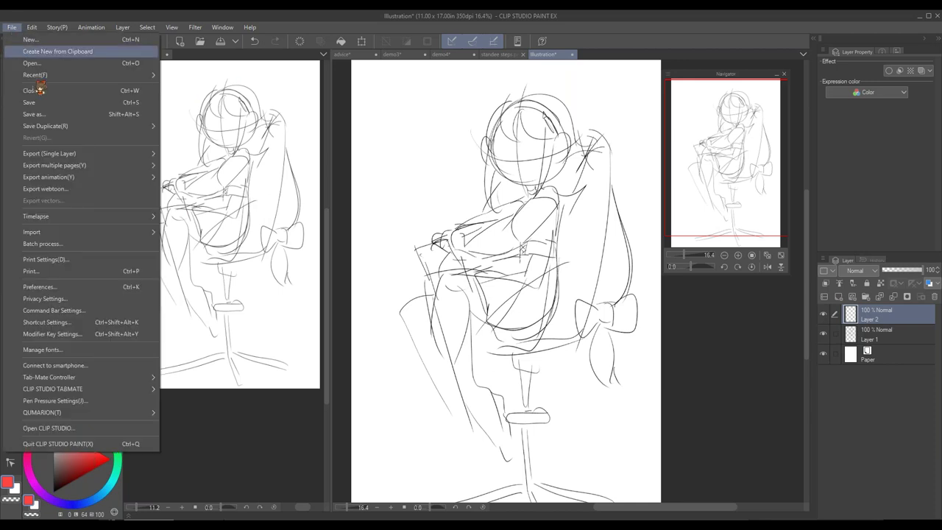
pyautogui.moveTo(149, 216)
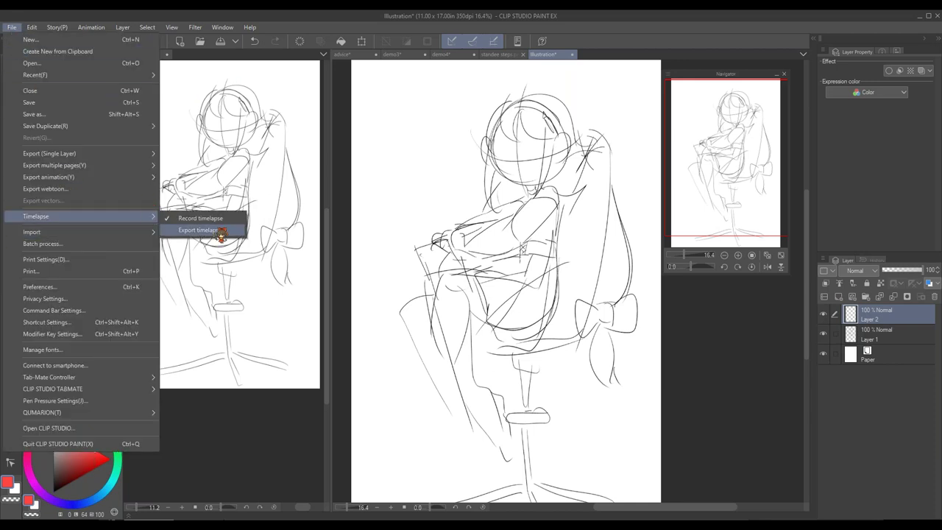
pyautogui.click(456, 193)
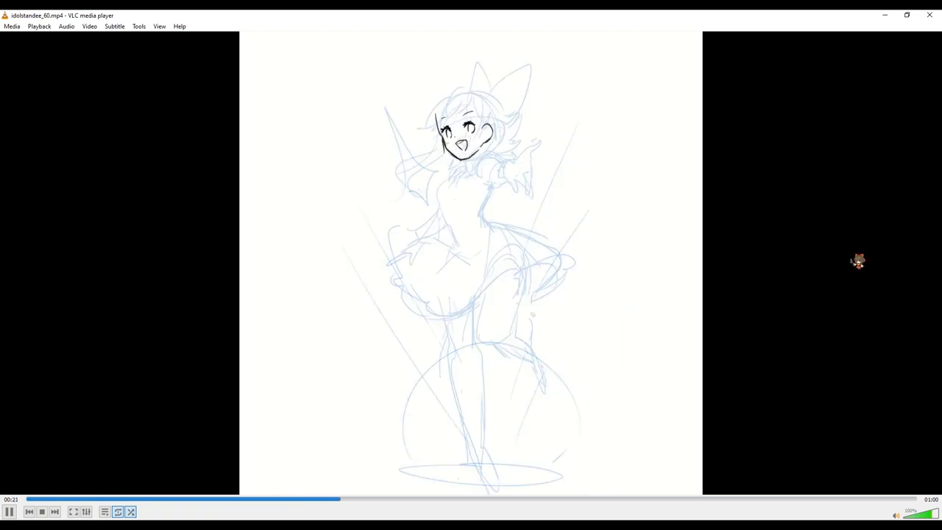
# Skim through the second half of the idolstandee_60.mp4 timelapse in VLC media player and return to Clip Studio Paint
pyautogui.click(689, 499)
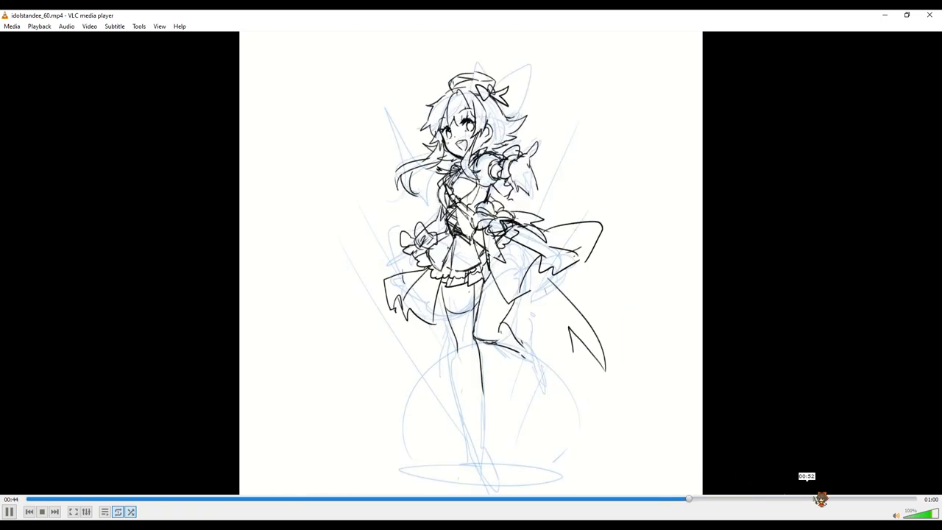
pyautogui.click(820, 499)
pyautogui.click(877, 498)
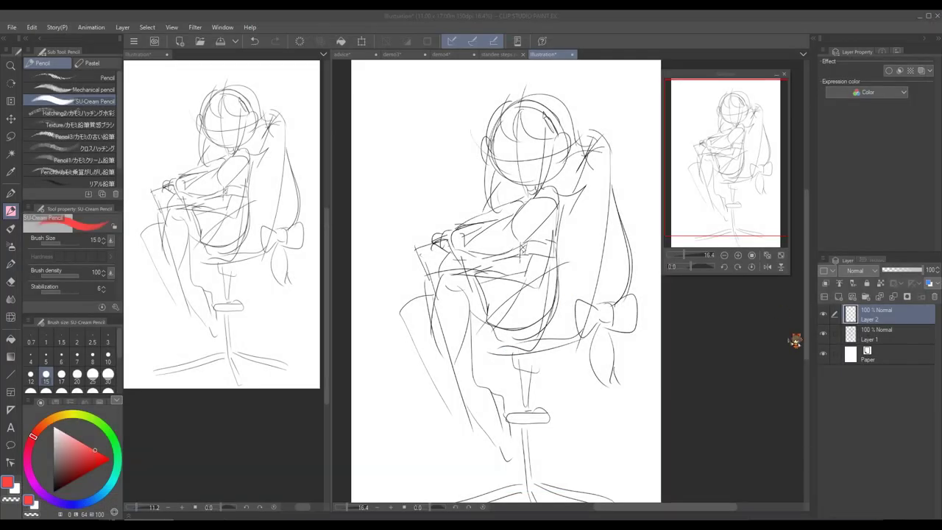
pyautogui.click(740, 338)
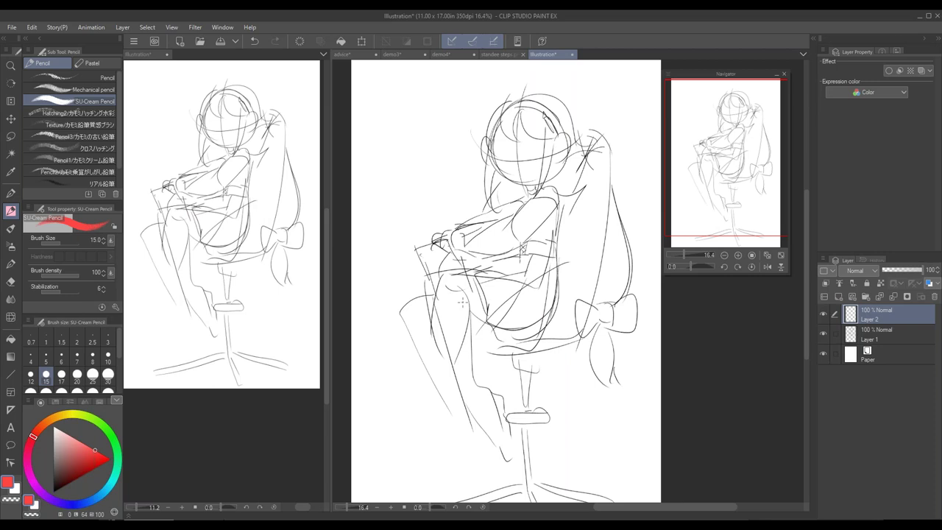
# Apply a blue layer color to the sketch on Layer 1 and lower its opacity to 27%
pyautogui.scroll(2, 462, 302)
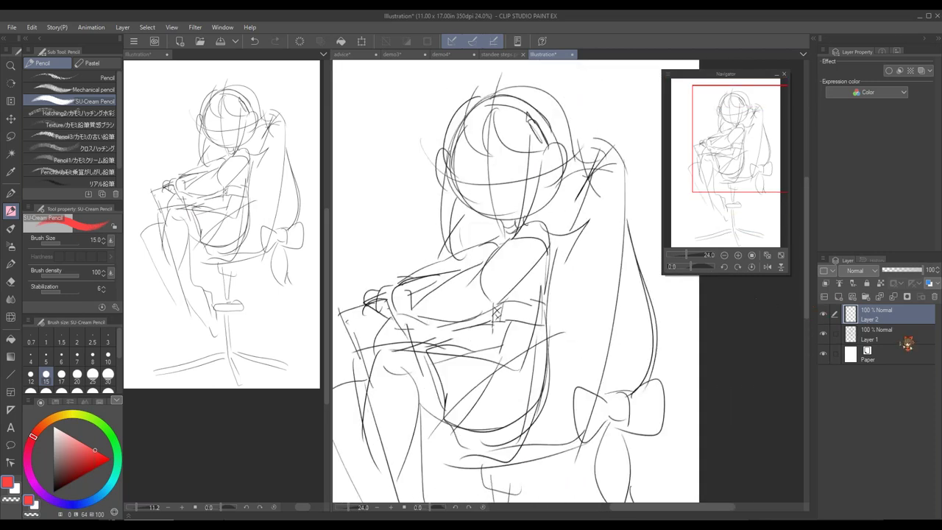
pyautogui.click(883, 335)
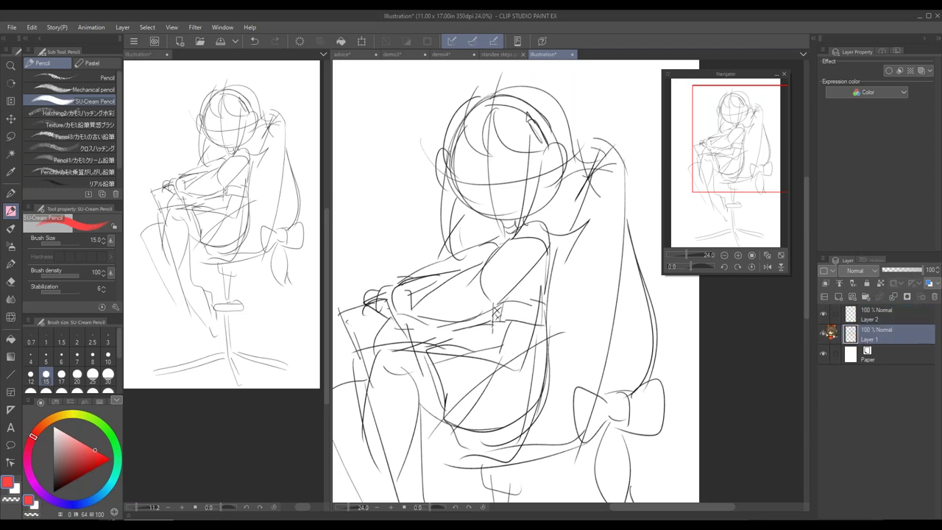
pyautogui.click(824, 333)
pyautogui.click(824, 333)
pyautogui.click(929, 283)
pyautogui.scroll(2, 487, 250)
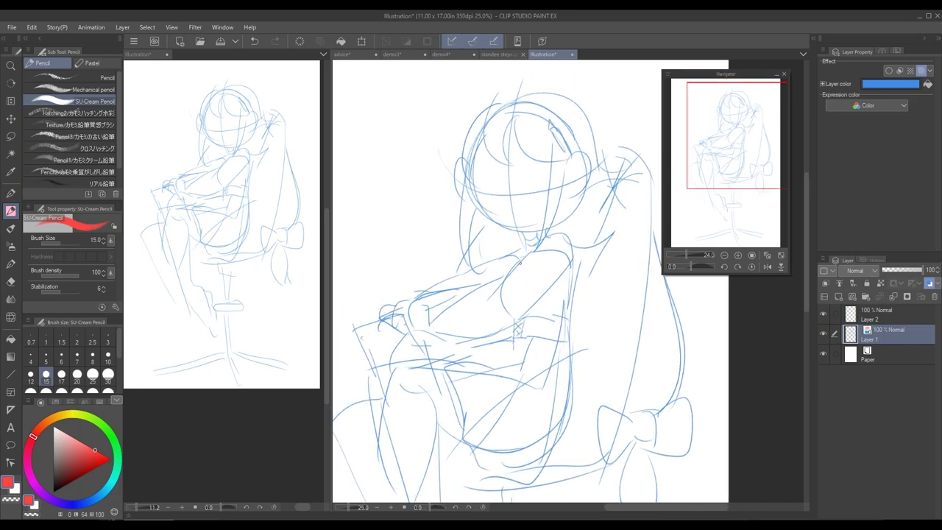
pyautogui.moveTo(900, 274); pyautogui.dragTo(888, 271)
pyautogui.moveTo(542, 237); pyautogui.dragTo(559, 275)
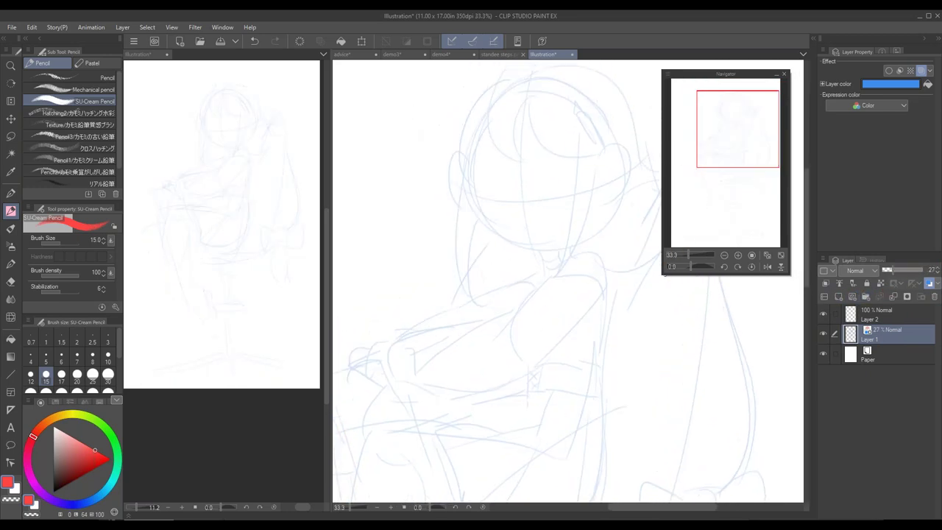
# Shrink the Navigator and reposition it in the corner so it covers less of the drawing
pyautogui.moveTo(668, 273); pyautogui.dragTo(697, 227)
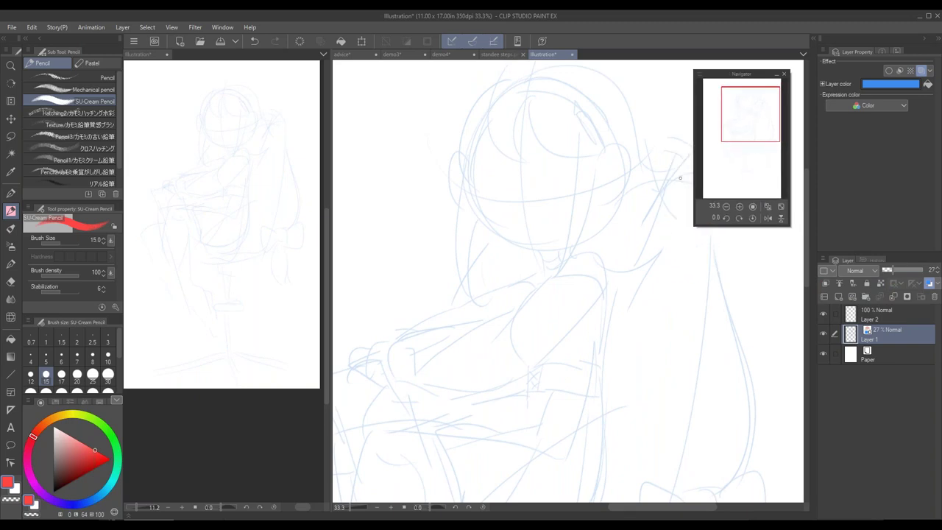
pyautogui.moveTo(728, 78); pyautogui.dragTo(743, 70)
pyautogui.moveTo(607, 195); pyautogui.dragTo(595, 210)
pyautogui.scroll(2, 532, 240)
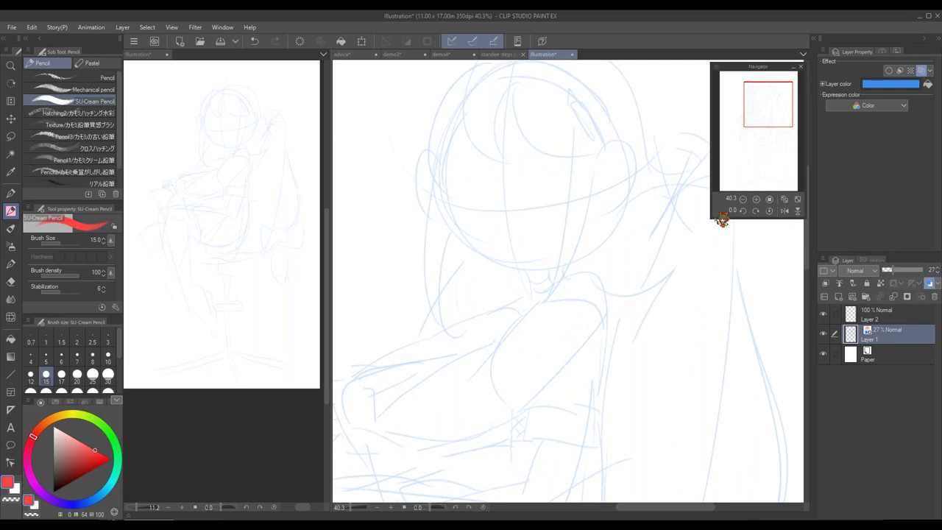
pyautogui.moveTo(711, 216); pyautogui.dragTo(678, 215)
# Make Layer 2 the active layer and set the drawing color to black
pyautogui.click(864, 312)
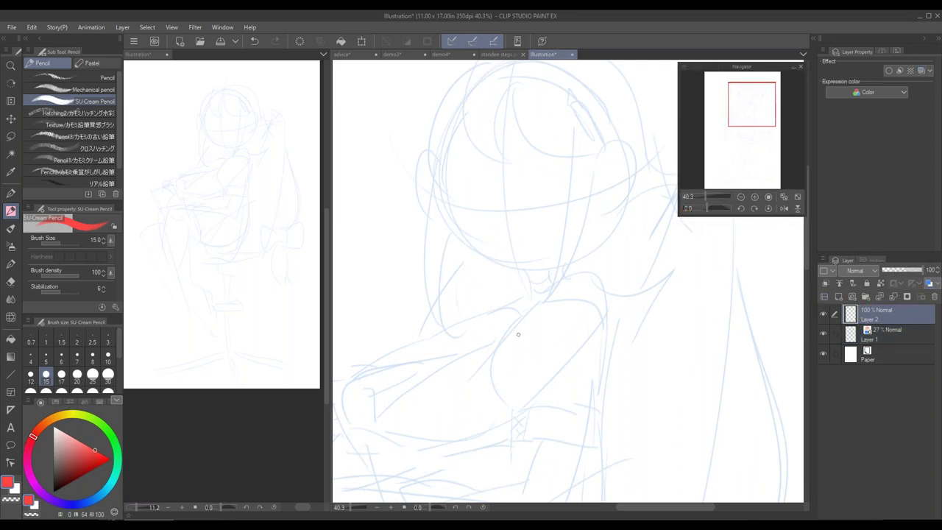
pyautogui.moveTo(102, 446); pyautogui.dragTo(53, 491)
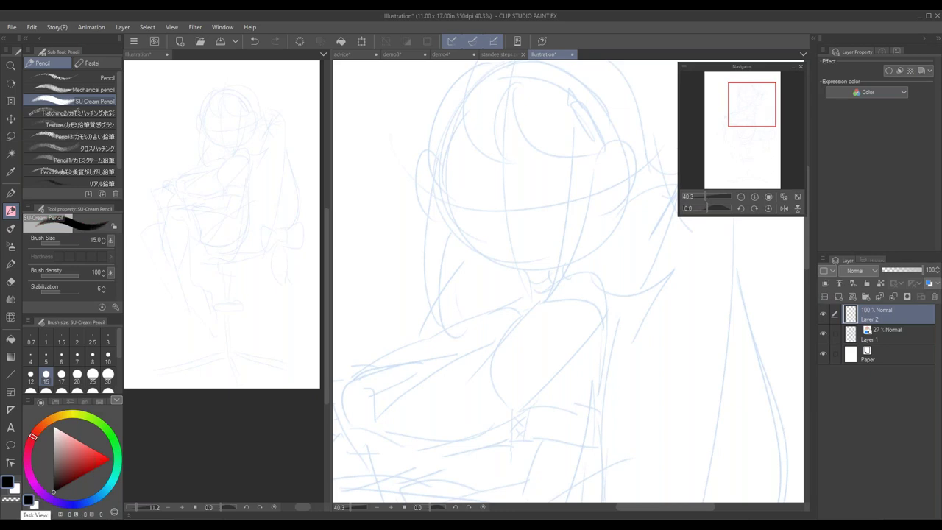
# Draw the character's first eye with a thick lashed upper lid, an iris outline and an eyebrow above it
pyautogui.scroll(5, 580, 263)
pyautogui.moveTo(581, 263); pyautogui.dragTo(668, 347)
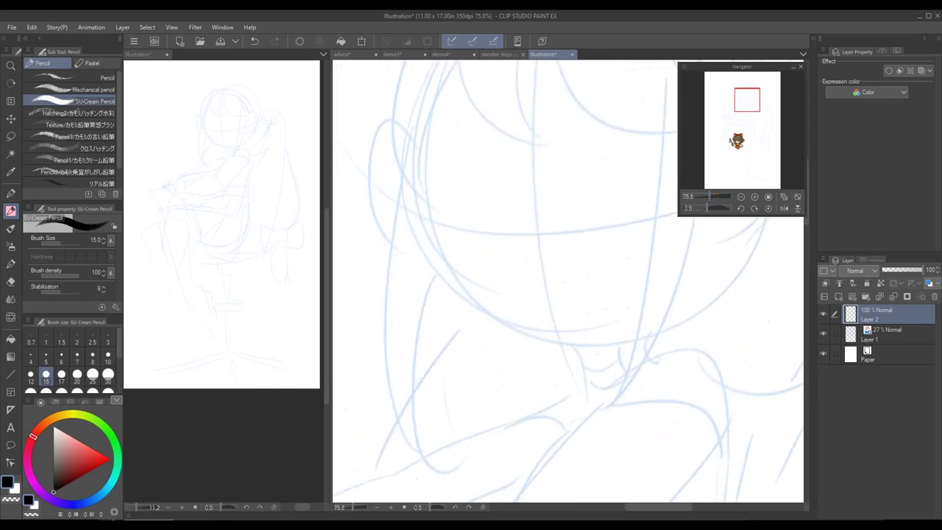
pyautogui.click(740, 197)
pyautogui.moveTo(471, 198); pyautogui.dragTo(517, 211)
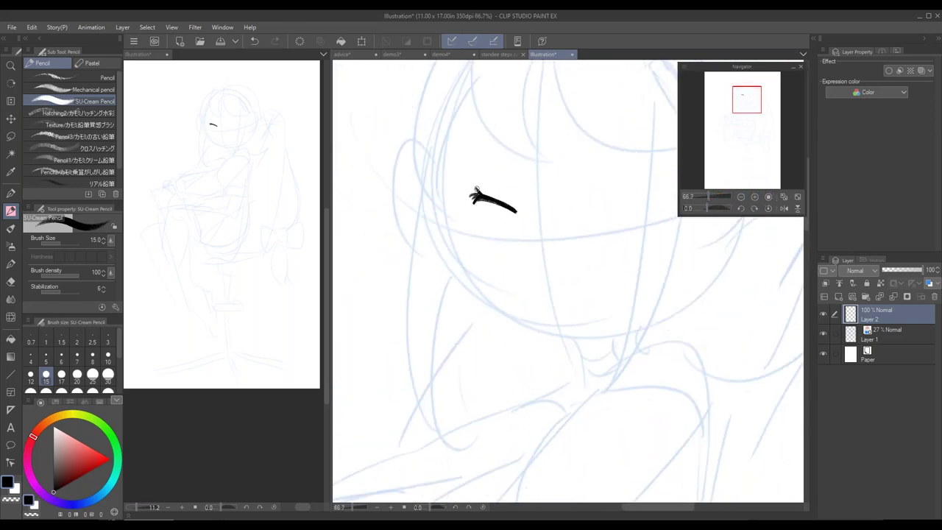
pyautogui.moveTo(473, 152); pyautogui.dragTo(520, 168)
pyautogui.moveTo(495, 206); pyautogui.dragTo(503, 250)
pyautogui.moveTo(495, 203)
pyautogui.mouseDown()
pyautogui.moveTo(501, 242)
pyautogui.moveTo(513, 252)
pyautogui.mouseUp()
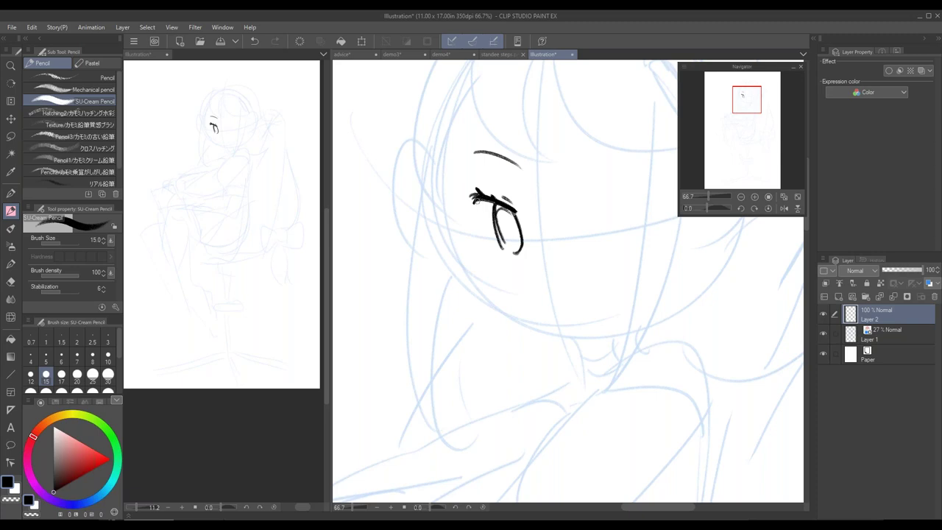
# Draw the second eye on the near side of the face with its upper lid, eyebrow and iris outline
pyautogui.moveTo(587, 212)
pyautogui.mouseDown()
pyautogui.moveTo(630, 200)
pyautogui.moveTo(623, 204)
pyautogui.mouseUp()
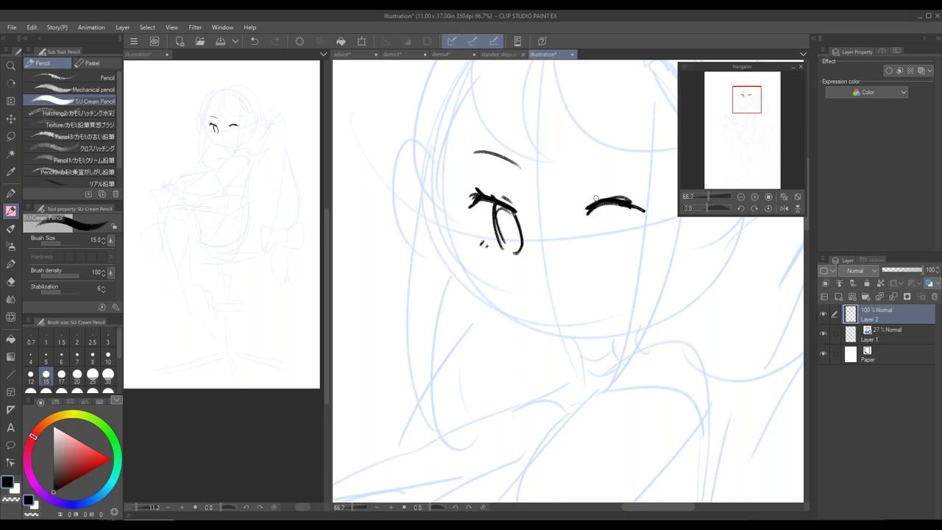
pyautogui.moveTo(586, 162); pyautogui.dragTo(644, 157)
pyautogui.hotkey('ctrl', 'z')
pyautogui.moveTo(608, 210)
pyautogui.mouseDown()
pyautogui.moveTo(604, 250)
pyautogui.moveTo(613, 251)
pyautogui.mouseUp()
# Draw the fringe as long pointed strands over the forehead, falling between and beside the eyes
pyautogui.moveTo(634, 203)
pyautogui.mouseDown()
pyautogui.moveTo(624, 251)
pyautogui.moveTo(581, 297)
pyautogui.mouseUp()
pyautogui.moveTo(499, 106)
pyautogui.mouseDown()
pyautogui.moveTo(487, 135)
pyautogui.moveTo(528, 287)
pyautogui.mouseUp()
pyautogui.moveTo(515, 211)
pyautogui.mouseDown()
pyautogui.moveTo(518, 259)
pyautogui.moveTo(537, 287)
pyautogui.mouseUp()
pyautogui.moveTo(514, 220); pyautogui.dragTo(576, 275)
pyautogui.moveTo(543, 112); pyautogui.dragTo(568, 266)
pyautogui.moveTo(558, 212); pyautogui.dragTo(631, 269)
pyautogui.moveTo(485, 163); pyautogui.dragTo(421, 270)
pyautogui.moveTo(444, 125); pyautogui.dragTo(383, 280)
# Outline the far cheek, jaw and pointed chin beneath the eyes
pyautogui.moveTo(439, 270)
pyautogui.mouseDown()
pyautogui.moveTo(463, 358)
pyautogui.moveTo(506, 389)
pyautogui.mouseUp()
pyautogui.moveTo(625, 397); pyautogui.dragTo(610, 337)
pyautogui.moveTo(451, 300); pyautogui.dragTo(525, 343)
pyautogui.hotkey('ctrl', 'z')
pyautogui.hotkey('ctrl', 'z')
pyautogui.moveTo(440, 264)
pyautogui.mouseDown()
pyautogui.moveTo(470, 322)
pyautogui.moveTo(463, 315)
pyautogui.moveTo(532, 353)
pyautogui.moveTo(537, 339)
pyautogui.moveTo(587, 309)
pyautogui.mouseUp()
pyautogui.hotkey('ctrl', 'z')
# Draw the near-side bangs, the ear and the pointed sidelock hanging in front of it
pyautogui.moveTo(640, 215)
pyautogui.mouseDown()
pyautogui.moveTo(671, 249)
pyautogui.moveTo(679, 232)
pyautogui.moveTo(632, 278)
pyautogui.mouseUp()
pyautogui.moveTo(567, 83)
pyautogui.mouseDown()
pyautogui.moveTo(631, 184)
pyautogui.moveTo(675, 212)
pyautogui.mouseUp()
pyautogui.moveTo(599, 197); pyautogui.dragTo(677, 210)
pyautogui.moveTo(602, 212); pyautogui.dragTo(567, 373)
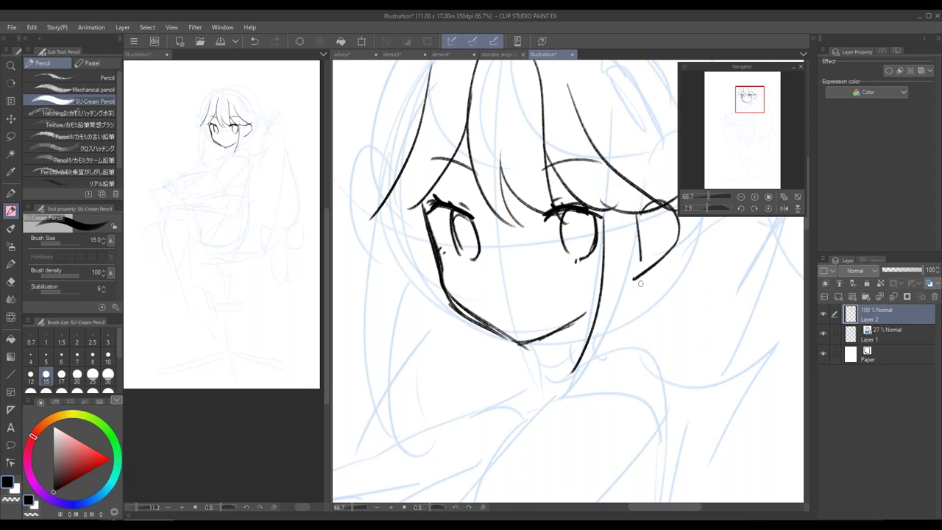
pyautogui.moveTo(637, 215); pyautogui.dragTo(571, 379)
pyautogui.moveTo(600, 303); pyautogui.dragTo(546, 397)
# Draw the long sidelock on the far side of the face and the outer hair contour beside it
pyautogui.moveTo(434, 246); pyautogui.dragTo(459, 409)
pyautogui.moveTo(422, 218)
pyautogui.mouseDown()
pyautogui.moveTo(454, 445)
pyautogui.moveTo(440, 414)
pyautogui.moveTo(480, 435)
pyautogui.mouseUp()
pyautogui.moveTo(450, 305); pyautogui.dragTo(445, 343)
pyautogui.moveTo(589, 349); pyautogui.dragTo(614, 429)
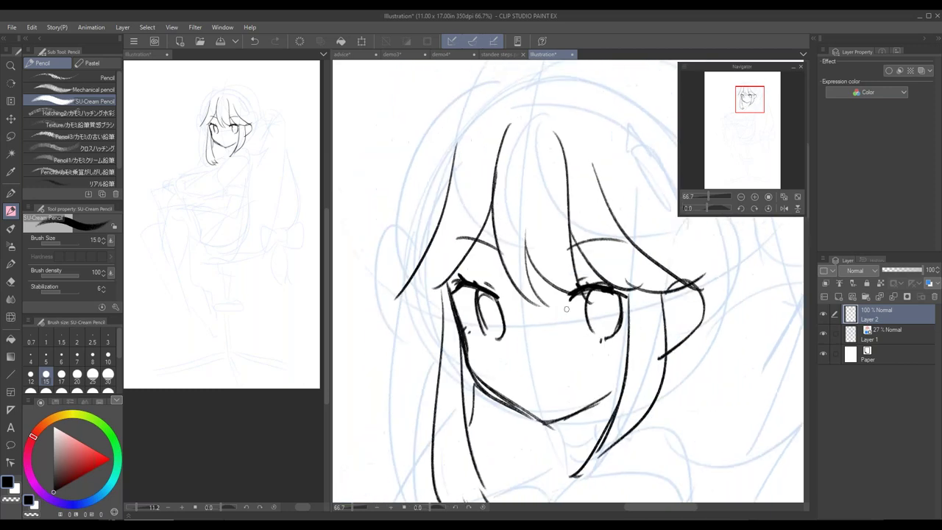
pyautogui.moveTo(470, 101)
pyautogui.mouseDown()
pyautogui.moveTo(394, 224)
pyautogui.moveTo(397, 273)
pyautogui.moveTo(431, 331)
pyautogui.mouseUp()
pyautogui.hotkey('ctrl', 'z')
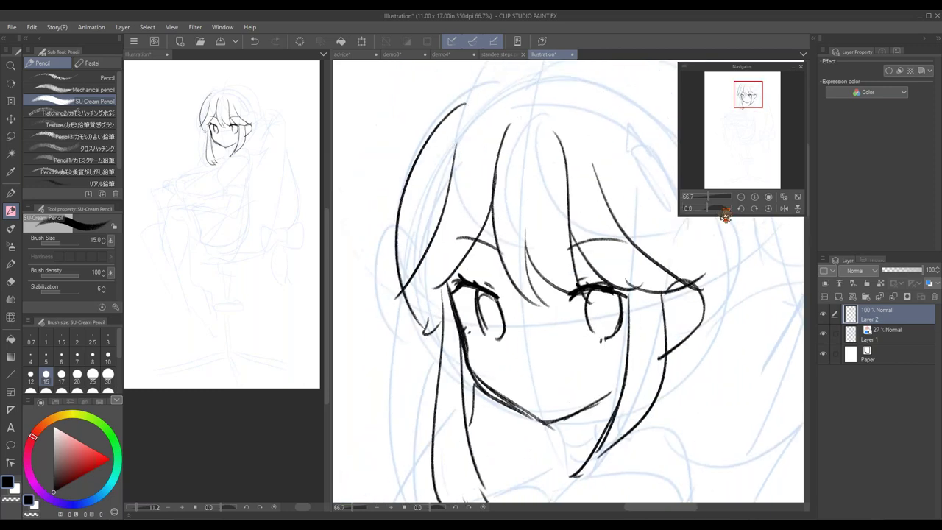
pyautogui.moveTo(578, 245); pyautogui.dragTo(553, 275)
# Rotate the canvas to draw the headband as two parallel arcs over the crown, and reset the rotation
pyautogui.moveTo(712, 209); pyautogui.dragTo(720, 209)
pyautogui.moveTo(619, 289); pyautogui.dragTo(530, 310)
pyautogui.moveTo(546, 149)
pyautogui.mouseDown()
pyautogui.moveTo(568, 342)
pyautogui.moveTo(591, 339)
pyautogui.moveTo(587, 345)
pyautogui.mouseUp()
pyautogui.hotkey('ctrl', 'z')
pyautogui.moveTo(555, 148)
pyautogui.mouseDown()
pyautogui.moveTo(568, 153)
pyautogui.moveTo(591, 353)
pyautogui.moveTo(594, 165)
pyautogui.moveTo(606, 345)
pyautogui.mouseUp()
pyautogui.hotkey('ctrl', 'z')
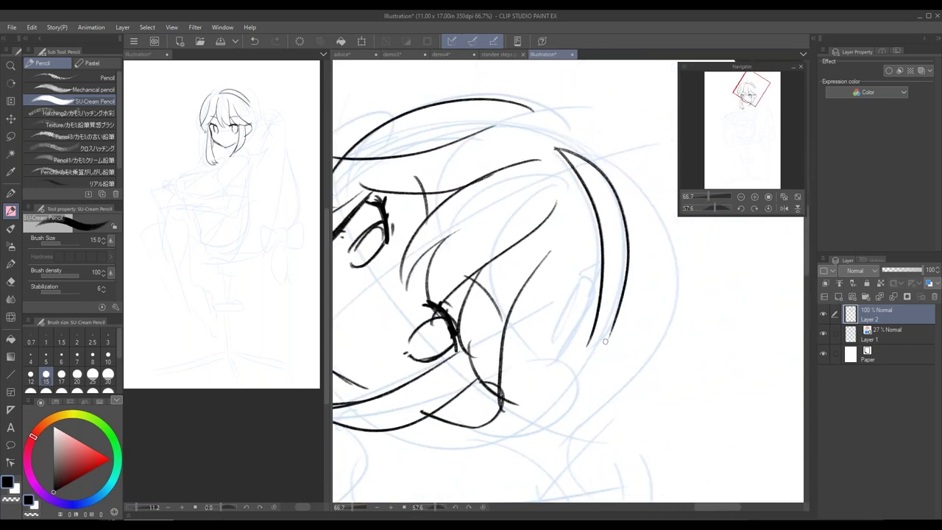
pyautogui.hotkey('ctrl', '@')
pyautogui.moveTo(673, 378); pyautogui.dragTo(647, 290)
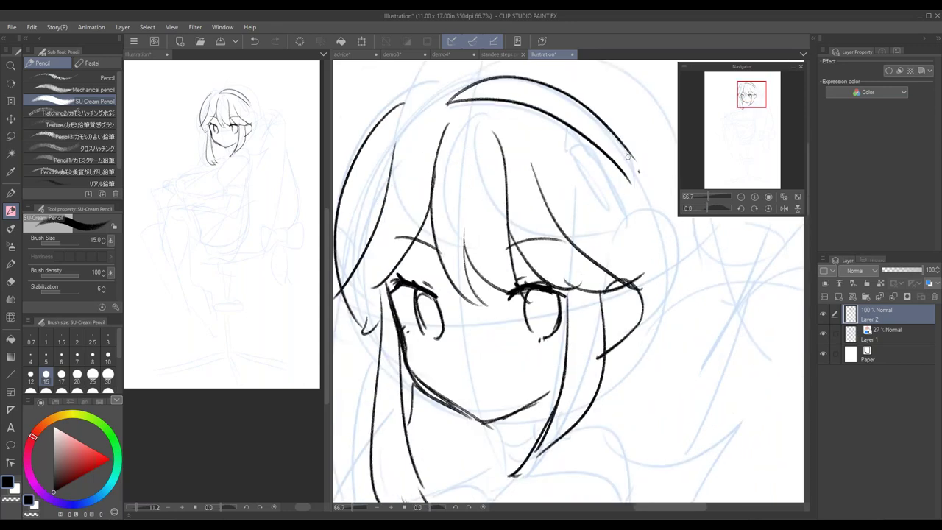
# Draw a narrow pencil-shaped hair clip in the near-side bangs and a small hooked mark below the ear
pyautogui.moveTo(562, 197); pyautogui.dragTo(628, 283)
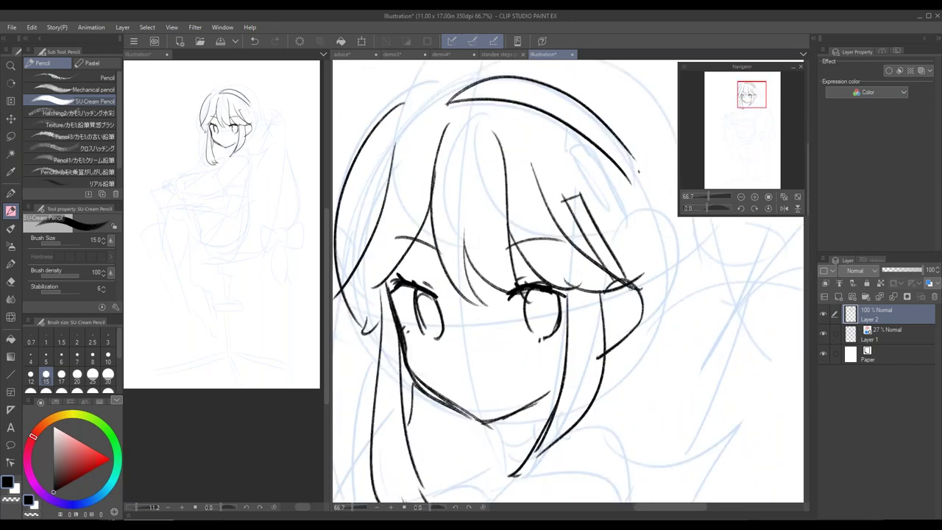
pyautogui.moveTo(563, 201); pyautogui.dragTo(562, 179)
pyautogui.moveTo(562, 178); pyautogui.dragTo(580, 196)
pyautogui.moveTo(633, 339); pyautogui.dragTo(625, 368)
# Outline the top of the hair above the headband and continue it down the back of the head
pyautogui.moveTo(439, 111); pyautogui.dragTo(661, 134)
pyautogui.hotkey('ctrl', 'z')
pyautogui.moveTo(423, 117); pyautogui.dragTo(628, 118)
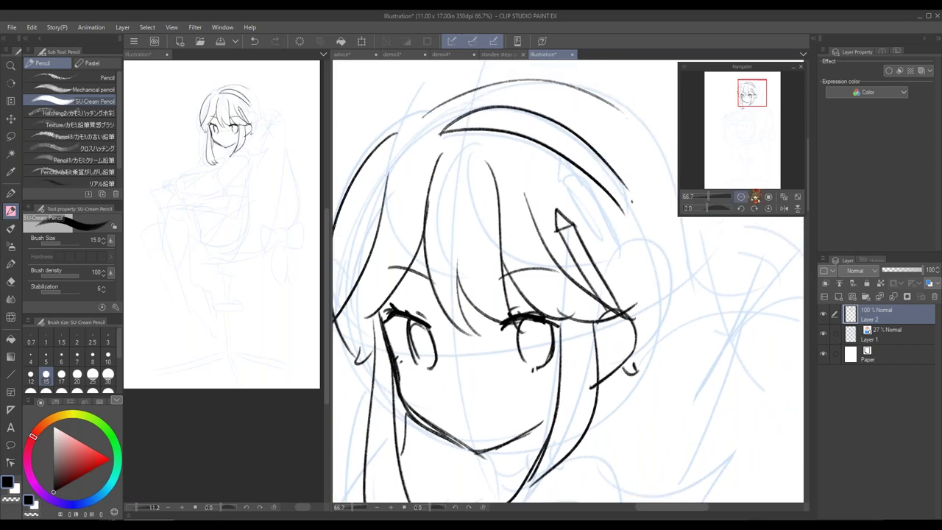
pyautogui.click(741, 196)
pyautogui.moveTo(670, 376); pyautogui.dragTo(648, 348)
pyautogui.moveTo(591, 127); pyautogui.dragTo(659, 390)
pyautogui.hotkey('ctrl', 'z')
pyautogui.moveTo(606, 143); pyautogui.dragTo(664, 320)
# Draw the drooping curves of hair swept back behind the ear toward the ponytail
pyautogui.moveTo(580, 347)
pyautogui.mouseDown()
pyautogui.moveTo(613, 372)
pyautogui.moveTo(634, 373)
pyautogui.mouseUp()
pyautogui.hotkey('ctrl', 'z')
pyautogui.moveTo(567, 342)
pyautogui.mouseDown()
pyautogui.moveTo(597, 378)
pyautogui.moveTo(686, 301)
pyautogui.mouseUp()
pyautogui.moveTo(597, 317); pyautogui.dragTo(668, 285)
pyautogui.moveTo(633, 392); pyautogui.dragTo(680, 278)
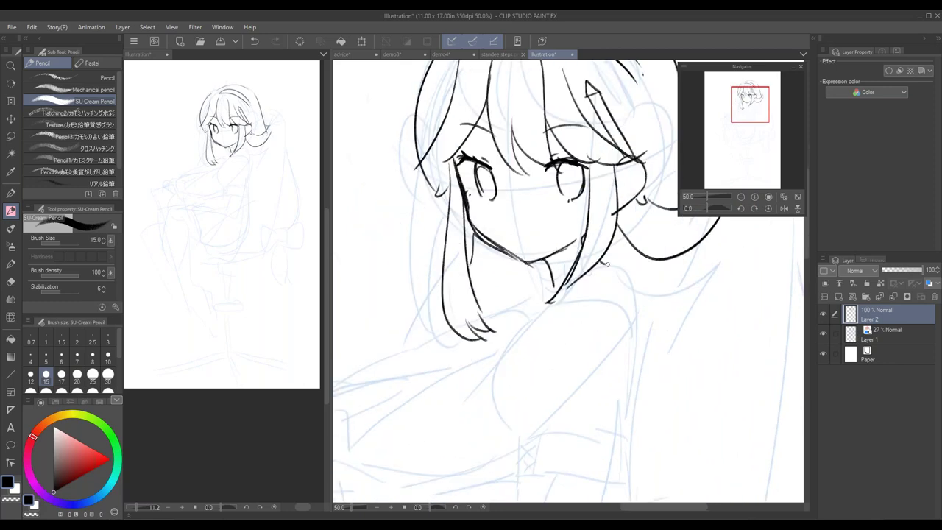
# Draw the shoulder and mirror the canvas view to add the collar and the sleeve's shoulder seam
pyautogui.moveTo(609, 264)
pyautogui.mouseDown()
pyautogui.moveTo(655, 285)
pyautogui.moveTo(650, 335)
pyautogui.mouseUp()
pyautogui.press('h')
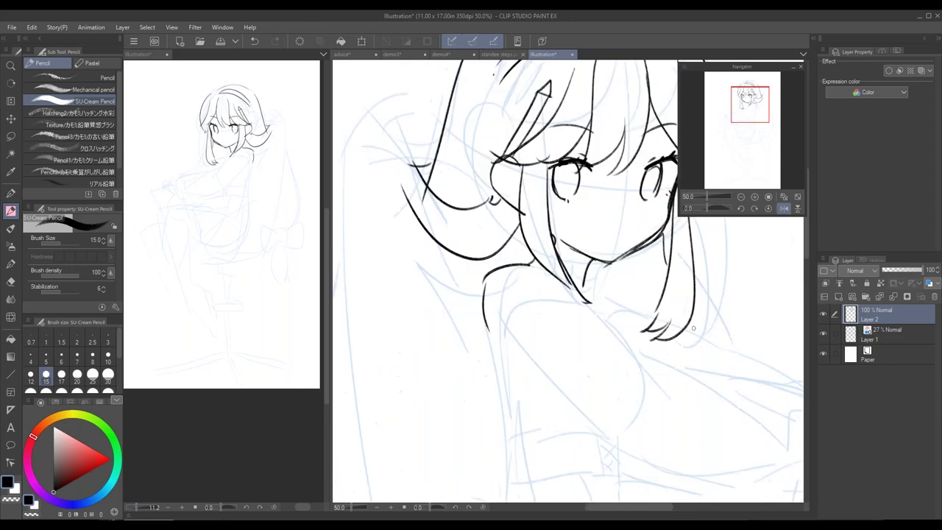
pyautogui.moveTo(707, 372); pyautogui.dragTo(628, 334)
pyautogui.hotkey('ctrl', 'z')
pyautogui.moveTo(509, 254)
pyautogui.mouseDown()
pyautogui.moveTo(555, 249)
pyautogui.moveTo(590, 284)
pyautogui.mouseUp()
pyautogui.moveTo(418, 318); pyautogui.dragTo(531, 274)
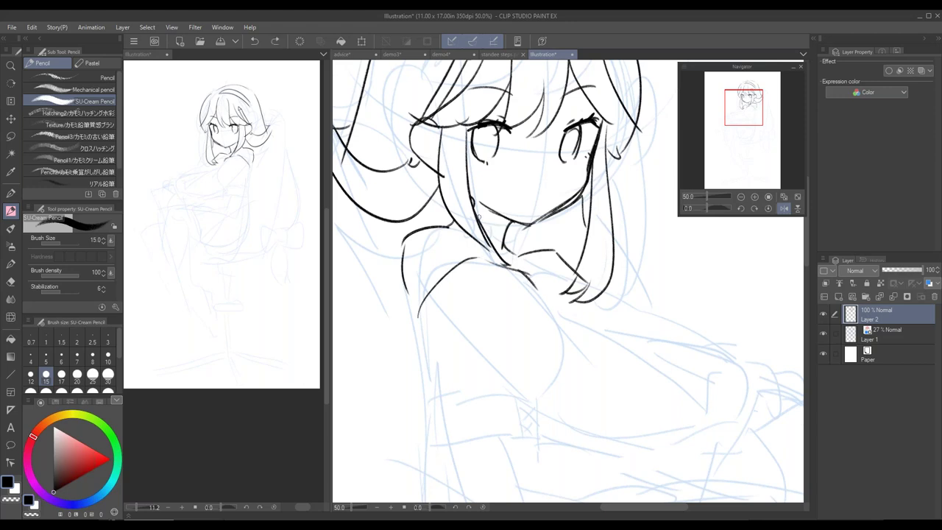
# Outline the back and lower edge of the top, the front of the shoulder and the underside of the upper arm
pyautogui.moveTo(408, 297)
pyautogui.mouseDown()
pyautogui.moveTo(454, 415)
pyautogui.moveTo(496, 392)
pyautogui.mouseUp()
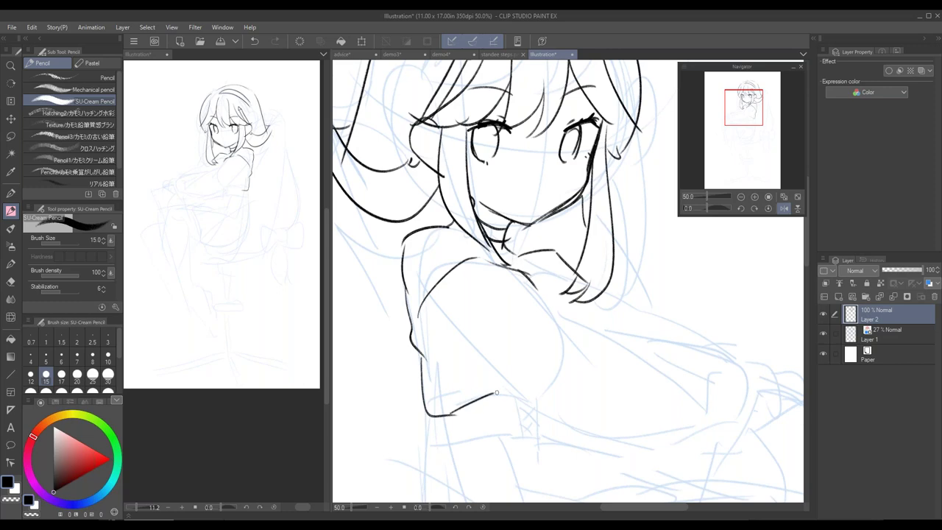
pyautogui.moveTo(541, 270); pyautogui.dragTo(584, 344)
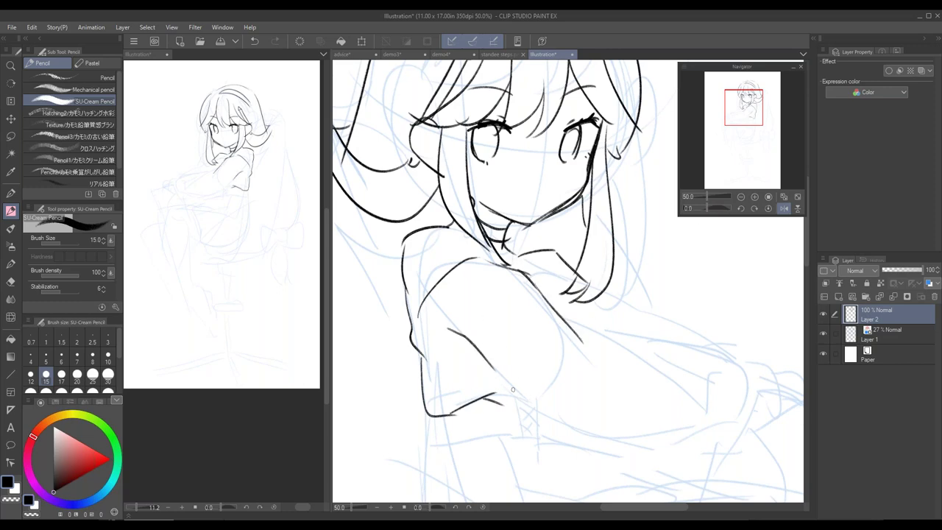
pyautogui.moveTo(480, 357)
pyautogui.mouseDown()
pyautogui.moveTo(525, 416)
pyautogui.moveTo(633, 456)
pyautogui.mouseUp()
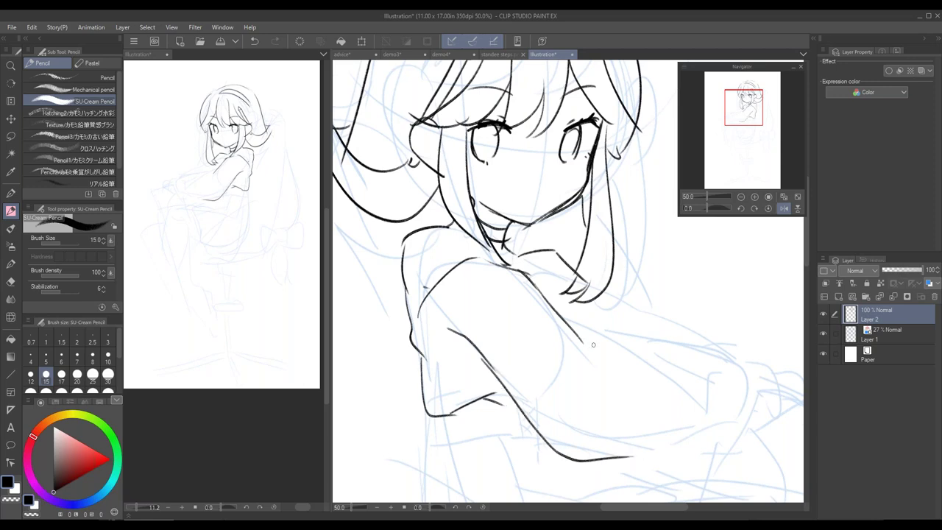
pyautogui.hotkey('ctrl', 'z')
pyautogui.moveTo(489, 364)
pyautogui.mouseDown()
pyautogui.moveTo(540, 434)
pyautogui.moveTo(565, 438)
pyautogui.mouseUp()
# Sketch a front-view butterfly with spotted wings in the empty area beside the head
pyautogui.moveTo(743, 272)
pyautogui.mouseDown()
pyautogui.moveTo(592, 319)
pyautogui.moveTo(623, 345)
pyautogui.mouseUp()
pyautogui.moveTo(581, 192)
pyautogui.mouseDown()
pyautogui.moveTo(587, 243)
pyautogui.moveTo(578, 250)
pyautogui.mouseUp()
pyautogui.hotkey('ctrl', 'z')
pyautogui.moveTo(561, 205)
pyautogui.mouseDown()
pyautogui.moveTo(585, 255)
pyautogui.moveTo(601, 237)
pyautogui.moveTo(604, 254)
pyautogui.mouseUp()
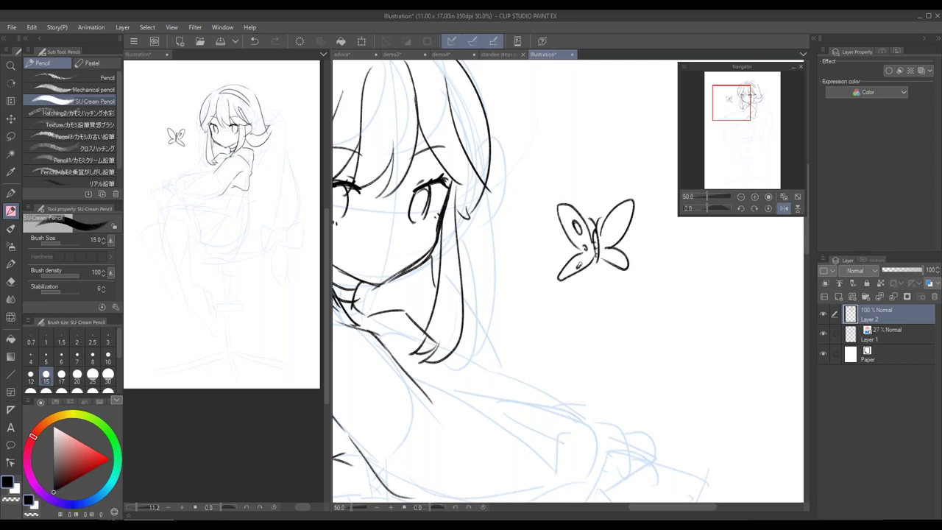
# Sketch a second butterfly next to the first and redo it as a side view with raised wings
pyautogui.moveTo(677, 323); pyautogui.dragTo(582, 359)
pyautogui.moveTo(620, 257)
pyautogui.mouseDown()
pyautogui.moveTo(598, 272)
pyautogui.moveTo(640, 265)
pyautogui.moveTo(626, 284)
pyautogui.mouseUp()
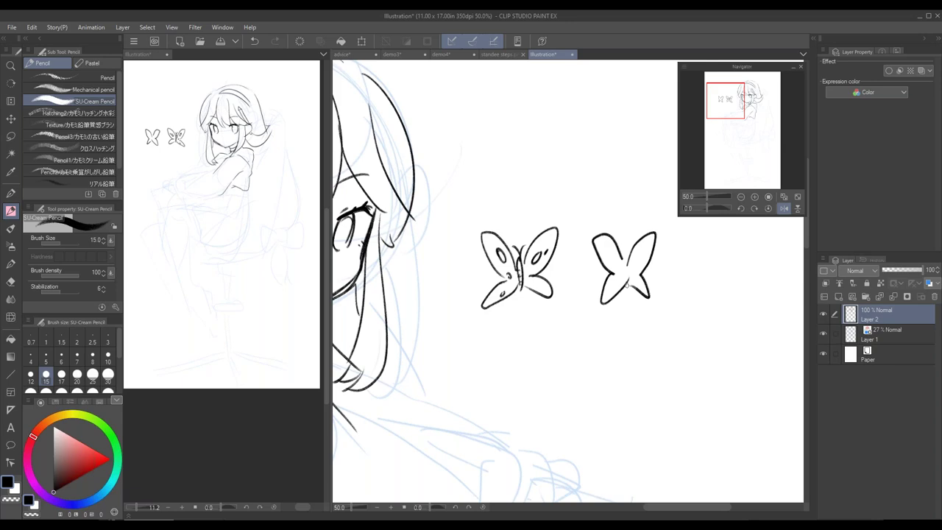
pyautogui.hotkey('ctrl', 'z')
pyautogui.hotkey('ctrl', 'z')
pyautogui.moveTo(648, 251); pyautogui.dragTo(616, 260)
pyautogui.moveTo(653, 199); pyautogui.dragTo(649, 264)
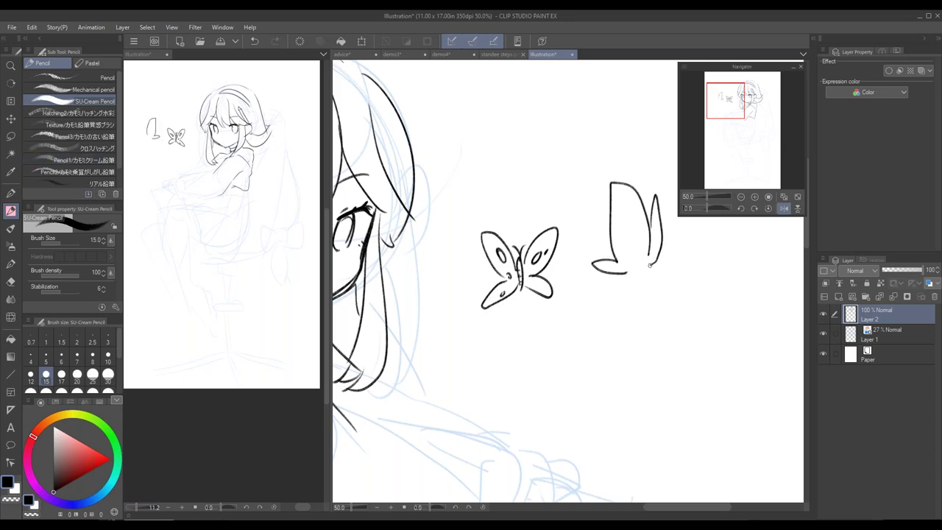
# Lasso both butterfly sketches and delete them from the layer
pyautogui.press('m')
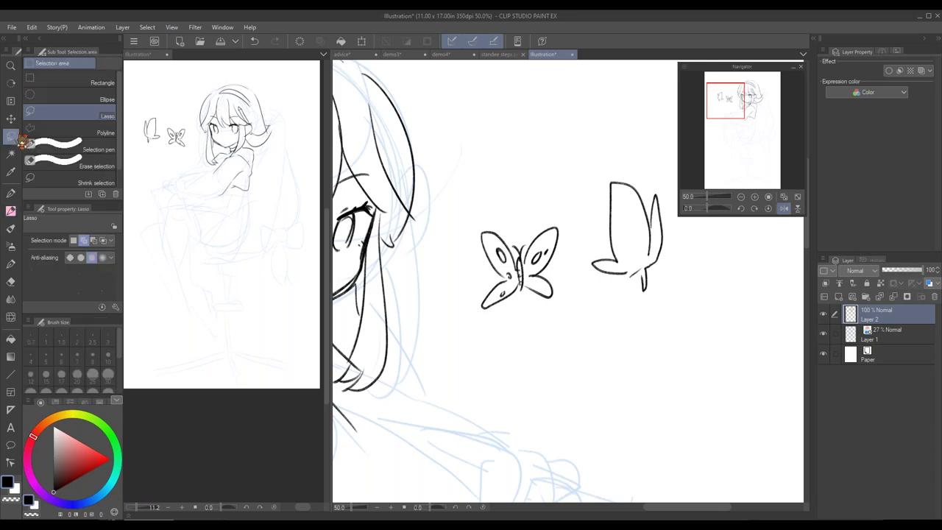
pyautogui.moveTo(576, 142)
pyautogui.mouseDown()
pyautogui.moveTo(693, 167)
pyautogui.moveTo(673, 150)
pyautogui.mouseUp()
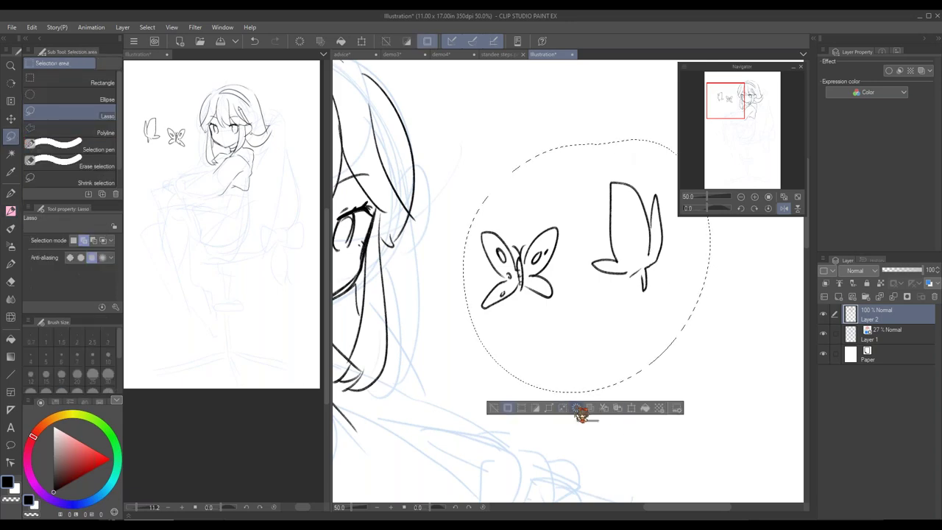
pyautogui.click(586, 408)
pyautogui.click(627, 408)
# Draw the near forearm's loose sleeve with the pencil, extending it to its open end at the wrist
pyautogui.moveTo(524, 353)
pyautogui.mouseDown()
pyautogui.moveTo(610, 287)
pyautogui.moveTo(551, 242)
pyautogui.moveTo(680, 293)
pyautogui.mouseUp()
pyautogui.press('p')
pyautogui.moveTo(497, 340)
pyautogui.mouseDown()
pyautogui.moveTo(635, 364)
pyautogui.moveTo(671, 272)
pyautogui.mouseUp()
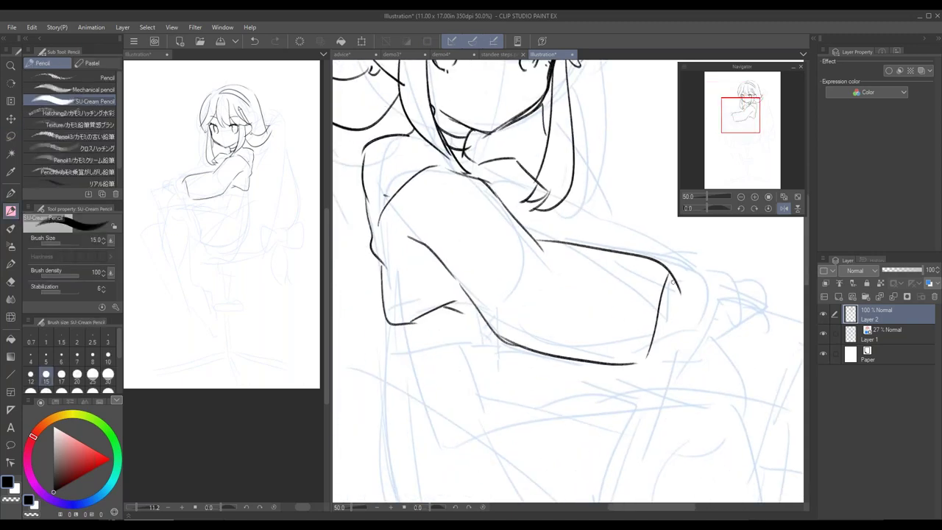
# Add the wrist cuff and curled hand, the far arm's outline behind the sleeve and a collar fold
pyautogui.moveTo(652, 328)
pyautogui.mouseDown()
pyautogui.moveTo(686, 290)
pyautogui.moveTo(740, 296)
pyautogui.mouseUp()
pyautogui.hotkey('ctrl', 'z')
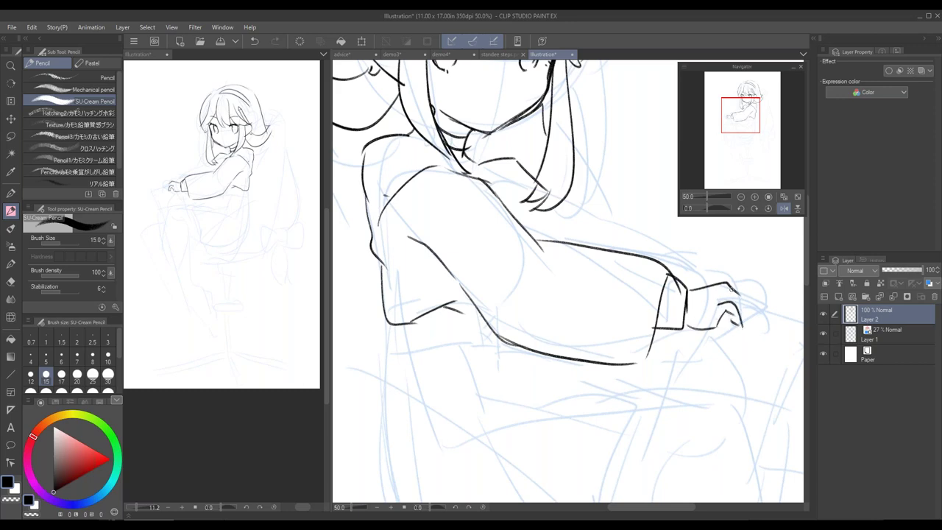
pyautogui.moveTo(555, 197)
pyautogui.mouseDown()
pyautogui.moveTo(658, 241)
pyautogui.moveTo(714, 281)
pyautogui.mouseUp()
pyautogui.moveTo(501, 182); pyautogui.dragTo(530, 237)
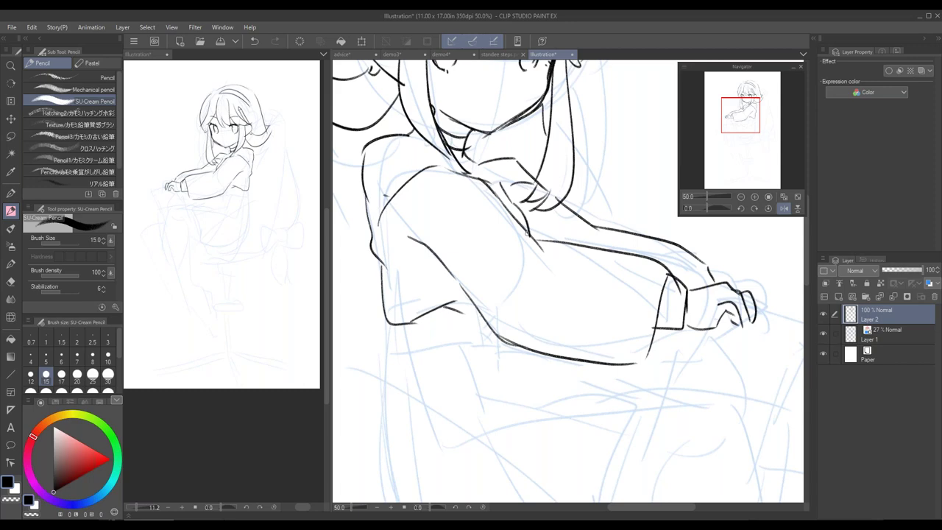
# Unmirror the canvas view and draw the waistline beneath the bent arm and the hip contour running down from it
pyautogui.press('h')
pyautogui.moveTo(683, 398); pyautogui.dragTo(582, 431)
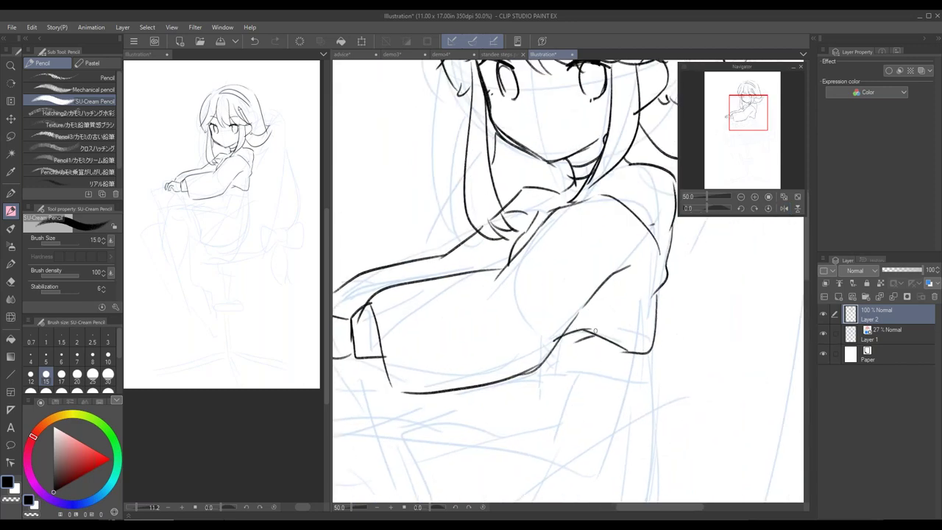
pyautogui.moveTo(649, 371); pyautogui.dragTo(662, 281)
pyautogui.moveTo(652, 266); pyautogui.dragTo(650, 289)
pyautogui.moveTo(556, 282); pyautogui.dragTo(635, 280)
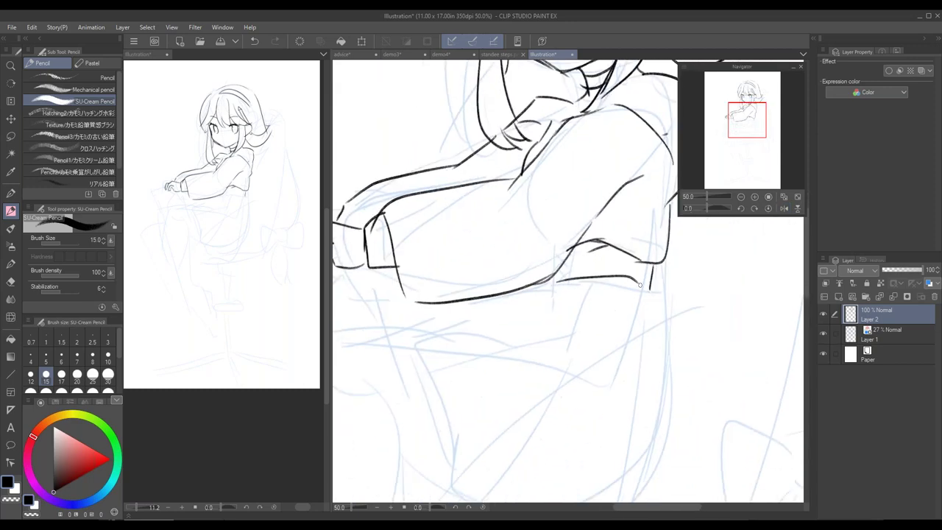
pyautogui.moveTo(675, 343); pyautogui.dragTo(688, 315)
pyautogui.moveTo(661, 266); pyautogui.dragTo(670, 333)
pyautogui.hotkey('ctrl', 'z')
pyautogui.moveTo(665, 256); pyautogui.dragTo(692, 448)
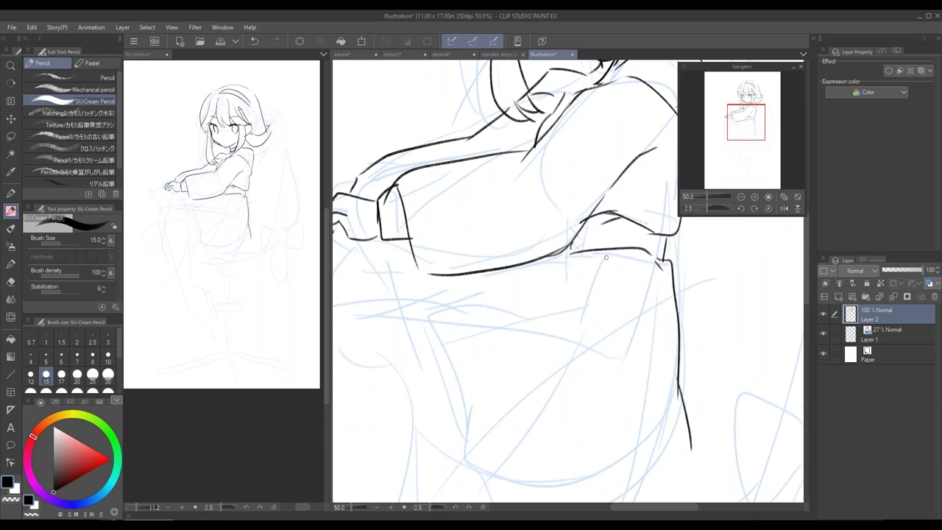
# Add fold lines hanging from the waist of the lower garment
pyautogui.hotkey('ctrl', 'z')
pyautogui.moveTo(593, 283); pyautogui.dragTo(564, 349)
pyautogui.moveTo(654, 255); pyautogui.dragTo(651, 309)
# Draw the lower garment's front edge across the lap with a notch near the waist and a line down the thigh
pyautogui.moveTo(614, 377); pyautogui.dragTo(721, 341)
pyautogui.moveTo(657, 230); pyautogui.dragTo(626, 283)
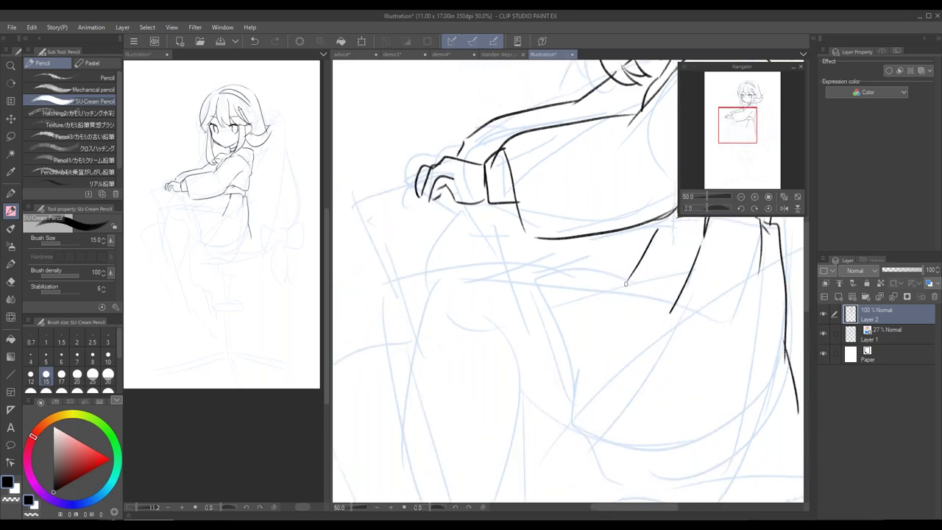
pyautogui.hotkey('ctrl', 'z')
pyautogui.moveTo(660, 224)
pyautogui.mouseDown()
pyautogui.moveTo(625, 257)
pyautogui.moveTo(529, 259)
pyautogui.mouseUp()
pyautogui.hotkey('ctrl', 'z')
pyautogui.moveTo(646, 238); pyautogui.dragTo(620, 267)
pyautogui.moveTo(619, 260)
pyautogui.mouseDown()
pyautogui.moveTo(515, 257)
pyautogui.moveTo(559, 343)
pyautogui.mouseUp()
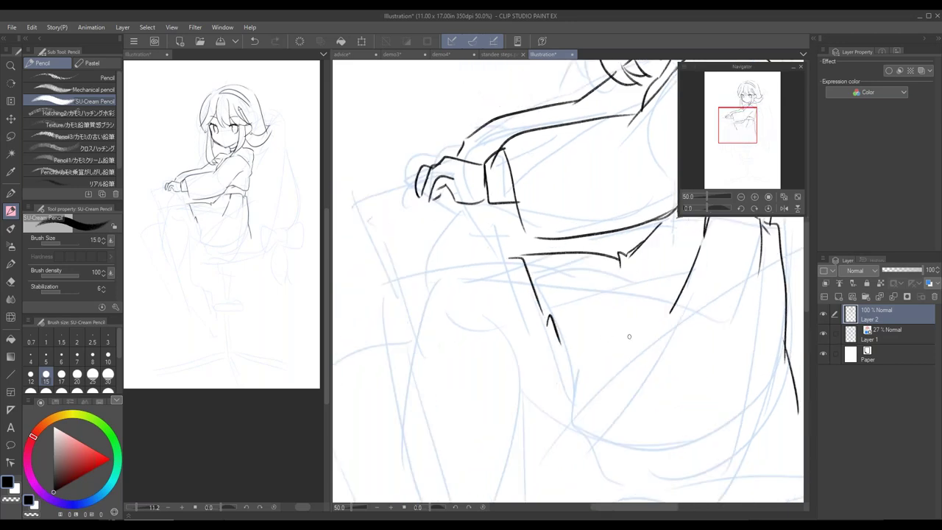
# Mirror the canvas and draw a sweeping curve from the lower back toward the thigh, erasing the old hip line
pyautogui.press('h')
pyautogui.moveTo(640, 391); pyautogui.dragTo(685, 338)
pyautogui.hotkey('ctrl', '-')
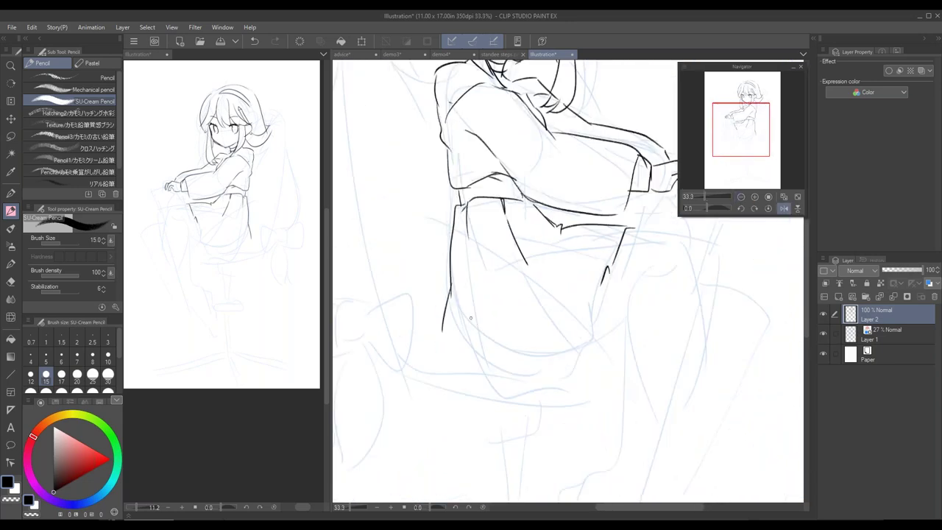
pyautogui.moveTo(430, 83)
pyautogui.mouseDown()
pyautogui.moveTo(475, 364)
pyautogui.moveTo(667, 428)
pyautogui.mouseUp()
pyautogui.hotkey('ctrl', 'z')
pyautogui.moveTo(518, 277); pyautogui.dragTo(665, 410)
pyautogui.press('e')
pyautogui.moveTo(526, 294); pyautogui.dragTo(531, 373)
pyautogui.moveTo(518, 318); pyautogui.dragTo(549, 411)
# Draw the long outer curve falling behind the character's back and the seat line beneath the body
pyautogui.press('p')
pyautogui.moveTo(417, 117)
pyautogui.mouseDown()
pyautogui.moveTo(475, 422)
pyautogui.moveTo(641, 434)
pyautogui.mouseUp()
pyautogui.hotkey('ctrl', 'z')
pyautogui.moveTo(478, 426); pyautogui.dragTo(688, 433)
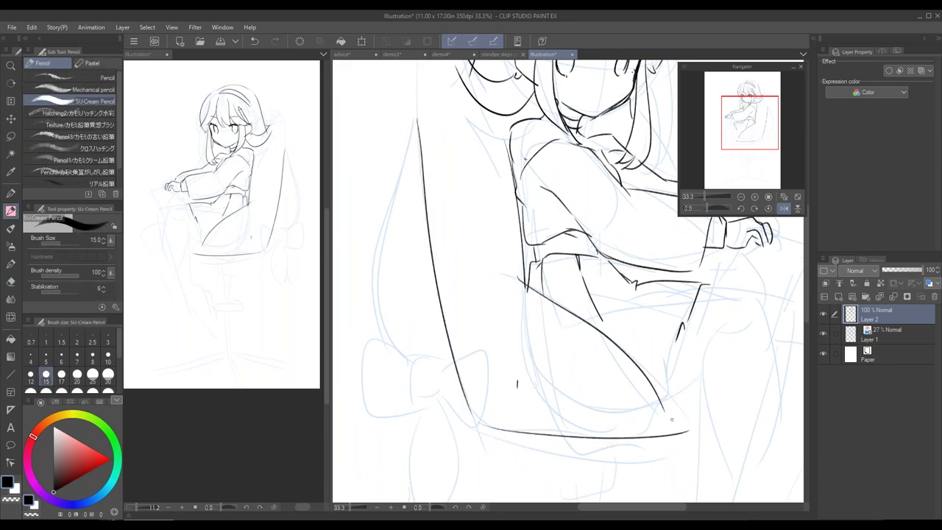
# Unmirror the canvas view and draw the ponytail's arched top, joining it to the long outer curve
pyautogui.press('h')
pyautogui.moveTo(673, 385); pyautogui.dragTo(539, 466)
pyautogui.moveTo(557, 115); pyautogui.dragTo(593, 214)
pyautogui.hotkey('ctrl', 'z')
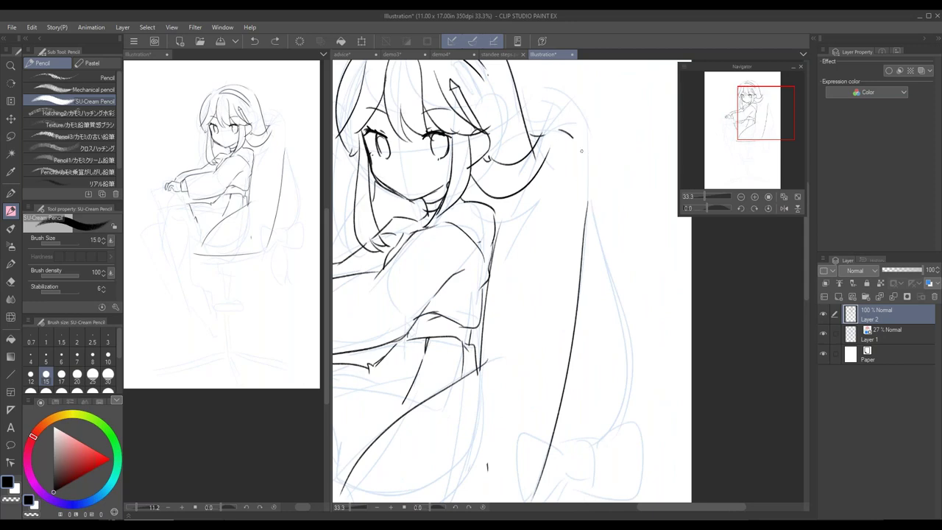
pyautogui.moveTo(561, 131); pyautogui.dragTo(592, 246)
# Erase the overlapping hair lines at the ponytail's base and redraw the strands gathering into it
pyautogui.press('e')
pyautogui.moveTo(522, 188)
pyautogui.mouseDown()
pyautogui.moveTo(543, 141)
pyautogui.moveTo(531, 148)
pyautogui.mouseUp()
pyautogui.moveTo(484, 191); pyautogui.dragTo(504, 201)
pyautogui.press('p')
pyautogui.moveTo(472, 173); pyautogui.dragTo(538, 172)
pyautogui.moveTo(565, 131); pyautogui.dragTo(537, 167)
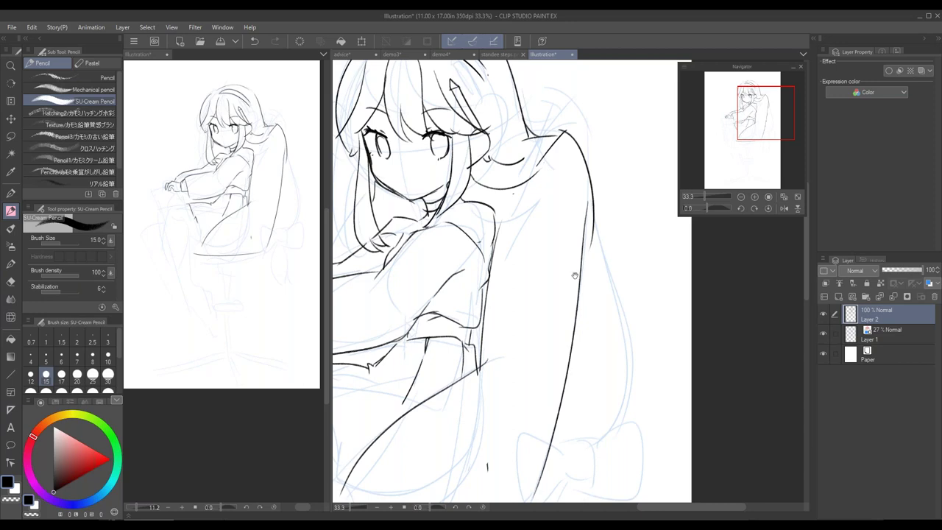
# Draw the ponytail's long inner edge running down behind the character's back
pyautogui.moveTo(574, 275); pyautogui.dragTo(637, 217)
pyautogui.moveTo(625, 104); pyautogui.dragTo(574, 283)
pyautogui.hotkey('ctrl', 'z')
pyautogui.moveTo(629, 91)
pyautogui.mouseDown()
pyautogui.moveTo(579, 282)
pyautogui.moveTo(610, 309)
pyautogui.moveTo(666, 304)
pyautogui.mouseUp()
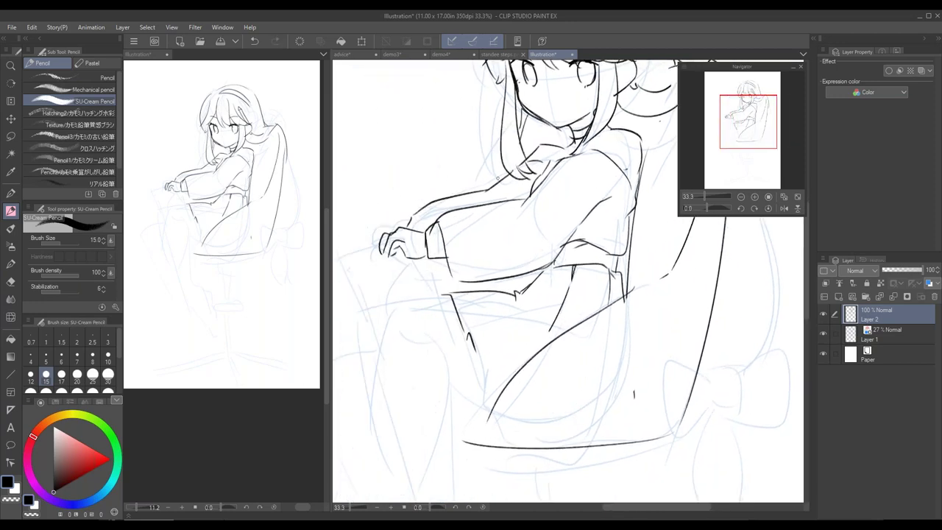
# Draw the knee's boxy outline beneath the resting hand, with its side edges and underside line
pyautogui.moveTo(398, 251); pyautogui.dragTo(428, 310)
pyautogui.hotkey('ctrl', 'z')
pyautogui.moveTo(398, 249)
pyautogui.mouseDown()
pyautogui.moveTo(462, 315)
pyautogui.moveTo(376, 309)
pyautogui.moveTo(382, 319)
pyautogui.mouseUp()
pyautogui.moveTo(419, 247); pyautogui.dragTo(406, 296)
pyautogui.moveTo(343, 255); pyautogui.dragTo(338, 313)
pyautogui.moveTo(341, 317)
pyautogui.mouseDown()
pyautogui.moveTo(401, 323)
pyautogui.moveTo(353, 270)
pyautogui.mouseUp()
pyautogui.press('e')
pyautogui.press('p')
pyautogui.moveTo(341, 316); pyautogui.dragTo(404, 311)
# Mirror the canvas view and draw the near leg's long contours running down from beneath the knee
pyautogui.press('h')
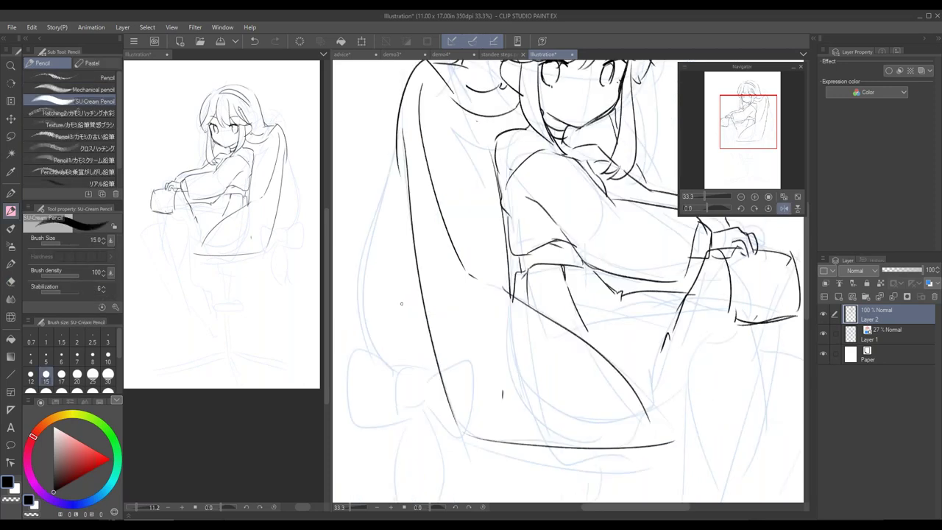
pyautogui.moveTo(712, 254)
pyautogui.mouseDown()
pyautogui.moveTo(691, 315)
pyautogui.moveTo(670, 330)
pyautogui.moveTo(526, 295)
pyautogui.mouseUp()
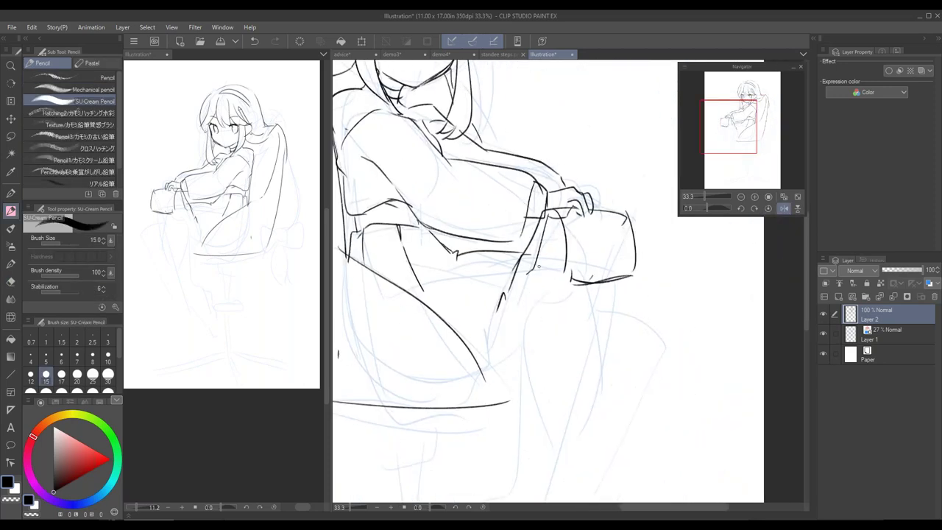
pyautogui.hotkey('ctrl', 'z')
pyautogui.moveTo(580, 265); pyautogui.dragTo(608, 340)
pyautogui.hotkey('ctrl', 'z')
pyautogui.moveTo(582, 276); pyautogui.dragTo(553, 415)
pyautogui.moveTo(543, 295); pyautogui.dragTo(520, 411)
# Finish the lower legs' shin lines and draw the pointed foot with its blocky heel, then unmirror the view
pyautogui.moveTo(618, 285); pyautogui.dragTo(598, 328)
pyautogui.hotkey('ctrl', 'z')
pyautogui.moveTo(622, 288)
pyautogui.mouseDown()
pyautogui.moveTo(584, 392)
pyautogui.moveTo(631, 375)
pyautogui.moveTo(690, 240)
pyautogui.mouseUp()
pyautogui.moveTo(637, 218); pyautogui.dragTo(567, 381)
pyautogui.moveTo(584, 259)
pyautogui.mouseDown()
pyautogui.moveTo(566, 340)
pyautogui.moveTo(534, 358)
pyautogui.moveTo(515, 424)
pyautogui.moveTo(536, 446)
pyautogui.mouseUp()
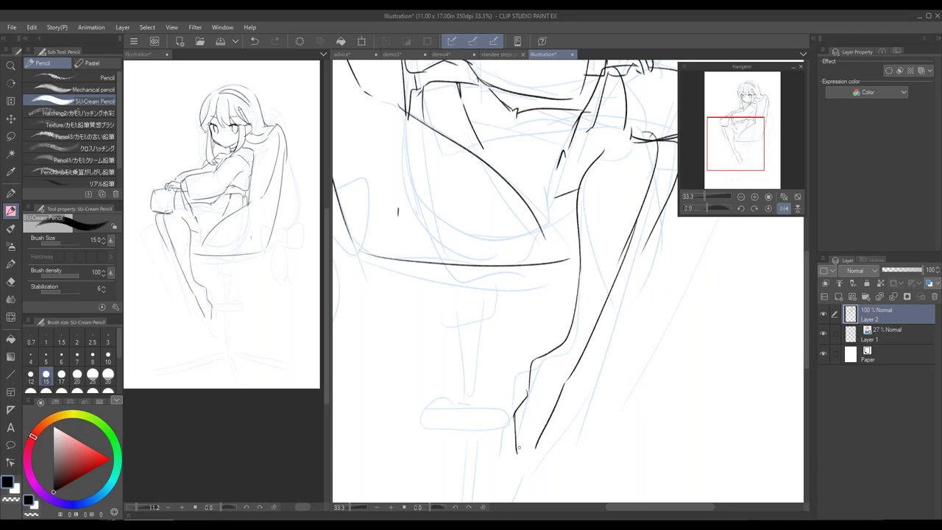
pyautogui.moveTo(641, 259); pyautogui.dragTo(575, 378)
pyautogui.press('h')
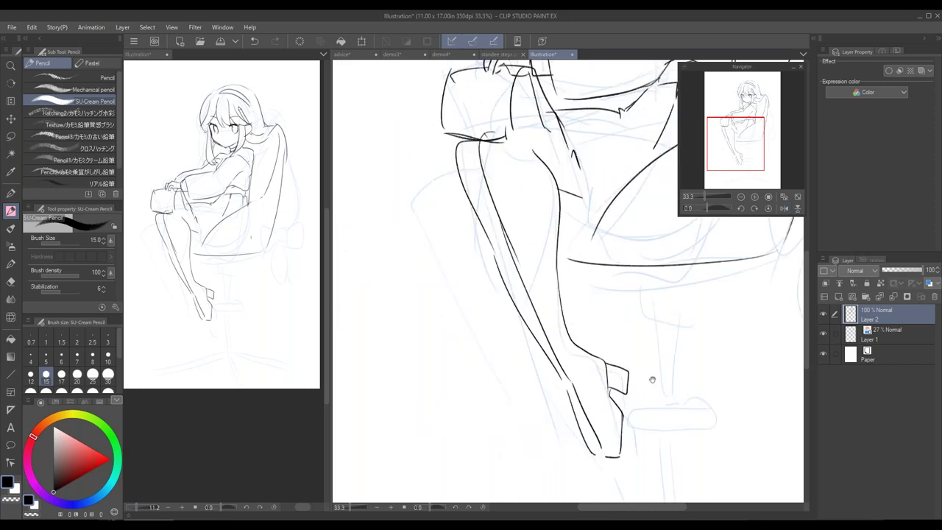
# Draw the garment hem and inner thigh lines where the leg meets the seat, erasing stray marks
pyautogui.moveTo(652, 378); pyautogui.dragTo(558, 414)
pyautogui.moveTo(487, 219); pyautogui.dragTo(508, 253)
pyautogui.press('e')
pyautogui.moveTo(471, 225)
pyautogui.mouseDown()
pyautogui.moveTo(489, 239)
pyautogui.moveTo(492, 218)
pyautogui.moveTo(464, 181)
pyautogui.moveTo(473, 234)
pyautogui.moveTo(475, 198)
pyautogui.moveTo(471, 265)
pyautogui.moveTo(527, 257)
pyautogui.moveTo(518, 240)
pyautogui.moveTo(547, 209)
pyautogui.moveTo(480, 267)
pyautogui.moveTo(513, 231)
pyautogui.mouseUp()
pyautogui.press('p')
pyautogui.hotkey('ctrl', 'z')
pyautogui.press('e')
pyautogui.press('p')
pyautogui.moveTo(472, 263); pyautogui.dragTo(586, 172)
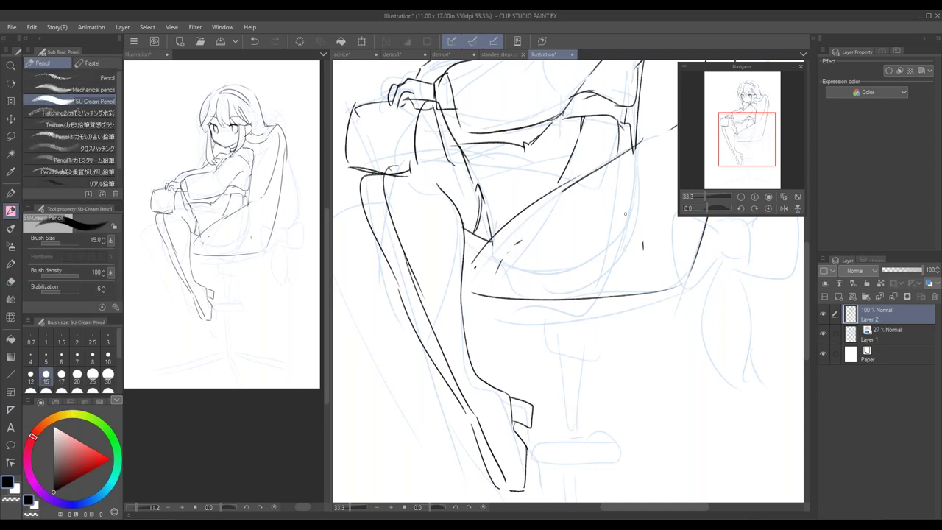
# Draw the rounded inner backrest curve behind the character's back and erase the overlapping line
pyautogui.moveTo(637, 300); pyautogui.dragTo(599, 444)
pyautogui.moveTo(574, 157); pyautogui.dragTo(623, 170)
pyautogui.moveTo(621, 167); pyautogui.dragTo(598, 264)
pyautogui.hotkey('ctrl', 'z')
pyautogui.hotkey('ctrl', 'z')
pyautogui.moveTo(567, 185)
pyautogui.mouseDown()
pyautogui.moveTo(623, 171)
pyautogui.moveTo(615, 226)
pyautogui.moveTo(557, 245)
pyautogui.mouseUp()
pyautogui.press('e')
pyautogui.moveTo(564, 120); pyautogui.dragTo(565, 167)
pyautogui.press('p')
pyautogui.press('h')
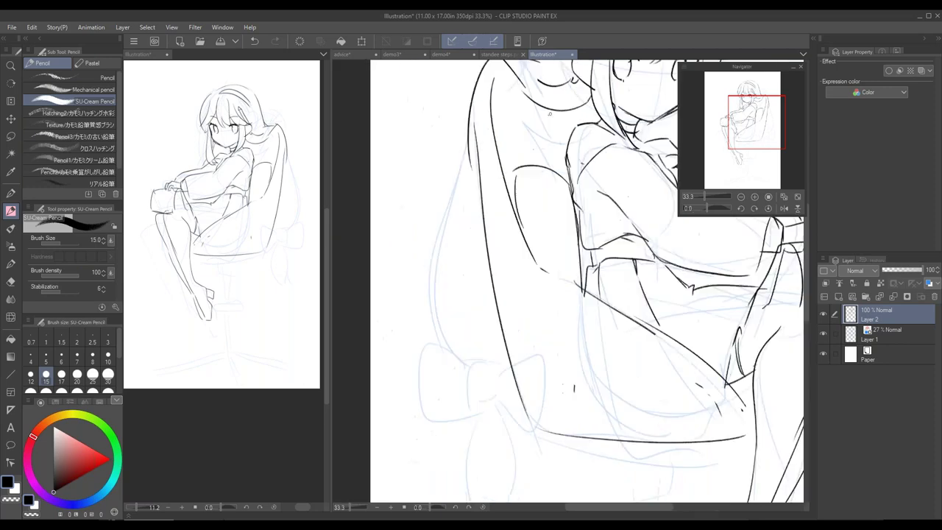
# Draw the long outer hair strand bowing out behind the chair, with inner strand lines along its lower curve
pyautogui.moveTo(722, 286); pyautogui.dragTo(631, 361)
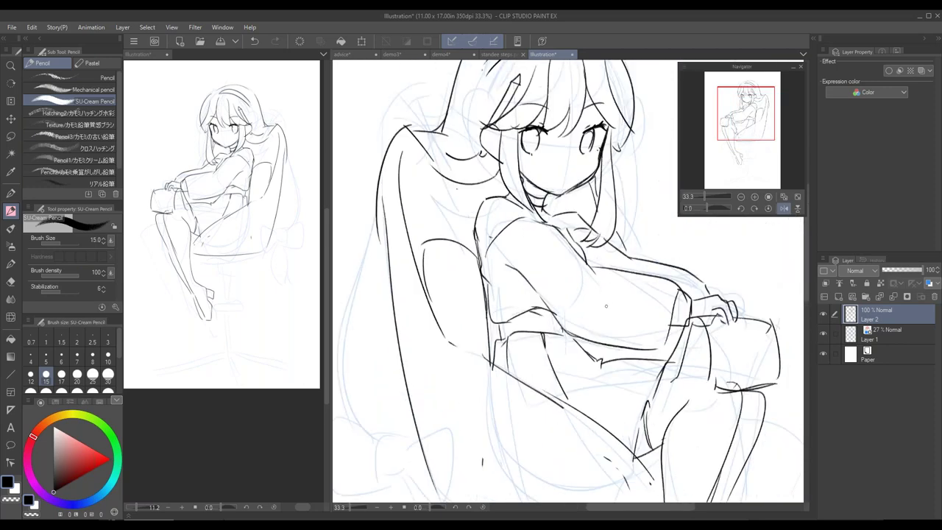
pyautogui.moveTo(559, 336); pyautogui.dragTo(668, 313)
pyautogui.moveTo(487, 150)
pyautogui.mouseDown()
pyautogui.moveTo(435, 267)
pyautogui.moveTo(473, 432)
pyautogui.mouseUp()
pyautogui.hotkey('ctrl', 'z')
pyautogui.moveTo(488, 187)
pyautogui.mouseDown()
pyautogui.moveTo(434, 315)
pyautogui.moveTo(482, 411)
pyautogui.mouseUp()
pyautogui.moveTo(449, 300); pyautogui.dragTo(477, 391)
pyautogui.moveTo(456, 312); pyautogui.dragTo(465, 380)
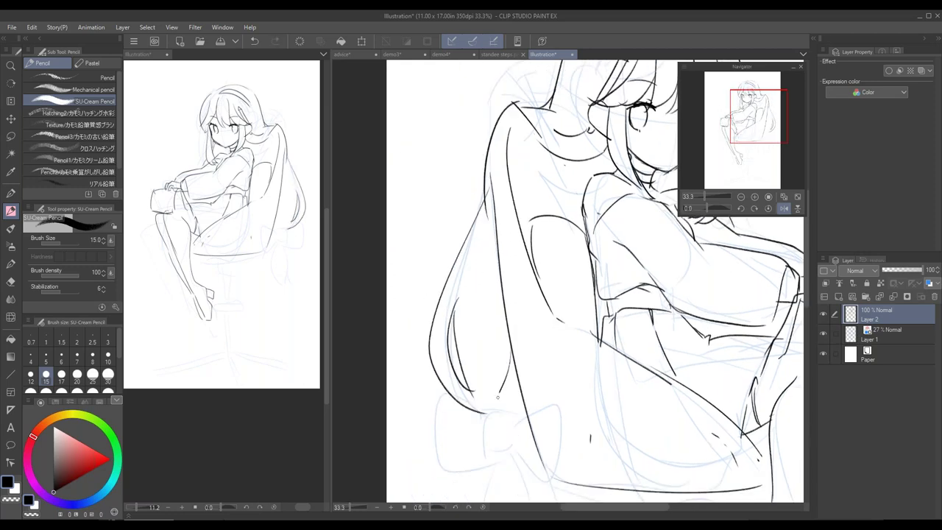
# Draw the bow tying the ponytail's lower end and the leaf-shaped hair tuft hanging beneath it
pyautogui.moveTo(566, 404); pyautogui.dragTo(607, 340)
pyautogui.moveTo(535, 342); pyautogui.dragTo(552, 385)
pyautogui.moveTo(532, 345)
pyautogui.mouseDown()
pyautogui.moveTo(505, 347)
pyautogui.moveTo(553, 384)
pyautogui.mouseUp()
pyautogui.moveTo(482, 357); pyautogui.dragTo(526, 355)
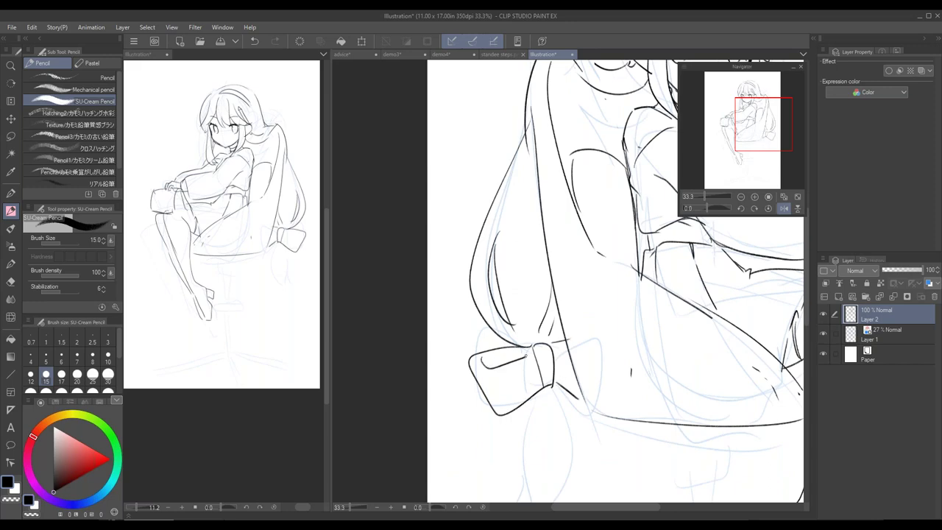
pyautogui.moveTo(585, 381)
pyautogui.mouseDown()
pyautogui.moveTo(597, 277)
pyautogui.moveTo(548, 386)
pyautogui.moveTo(558, 387)
pyautogui.mouseUp()
pyautogui.moveTo(565, 281)
pyautogui.mouseDown()
pyautogui.moveTo(587, 368)
pyautogui.moveTo(543, 420)
pyautogui.moveTo(561, 352)
pyautogui.mouseUp()
pyautogui.moveTo(555, 290); pyautogui.dragTo(557, 335)
# Draw the chair's central post, footrest bar and the first spreading legs of its base
pyautogui.press('h')
pyautogui.moveTo(525, 440)
pyautogui.mouseDown()
pyautogui.moveTo(641, 355)
pyautogui.moveTo(710, 356)
pyautogui.mouseUp()
pyautogui.moveTo(589, 237); pyautogui.dragTo(618, 289)
pyautogui.moveTo(637, 233); pyautogui.dragTo(605, 371)
pyautogui.moveTo(619, 294)
pyautogui.mouseDown()
pyautogui.moveTo(616, 361)
pyautogui.moveTo(640, 368)
pyautogui.mouseUp()
pyautogui.moveTo(573, 388)
pyautogui.mouseDown()
pyautogui.moveTo(659, 382)
pyautogui.moveTo(647, 268)
pyautogui.moveTo(612, 401)
pyautogui.mouseUp()
pyautogui.moveTo(620, 259)
pyautogui.mouseDown()
pyautogui.moveTo(626, 408)
pyautogui.moveTo(529, 417)
pyautogui.moveTo(608, 403)
pyautogui.mouseUp()
pyautogui.moveTo(615, 408); pyautogui.dragTo(631, 502)
pyautogui.moveTo(625, 417); pyautogui.dragTo(652, 499)
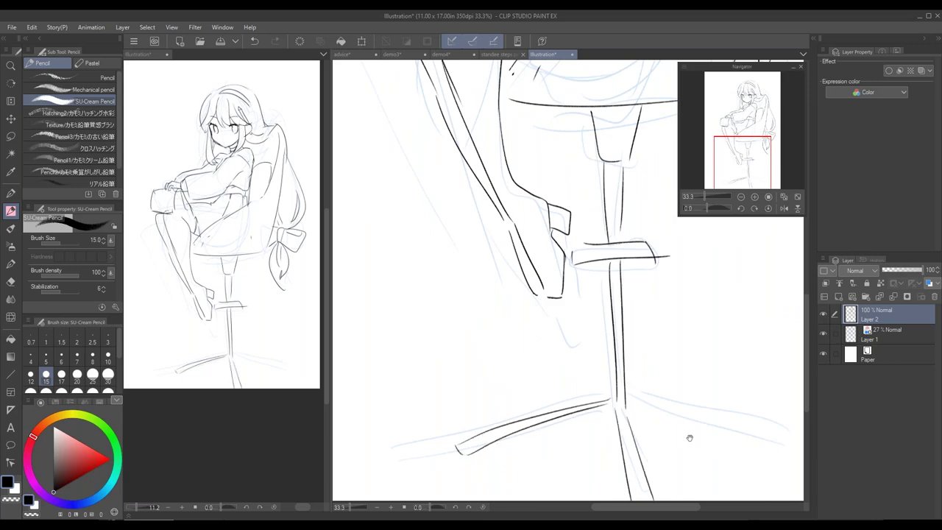
# Rotate the canvas to draw the chair base's remaining side leg, erase its excess line and reset the rotation
pyautogui.moveTo(690, 438); pyautogui.dragTo(629, 376)
pyautogui.moveTo(713, 208); pyautogui.dragTo(719, 209)
pyautogui.moveTo(502, 287); pyautogui.dragTo(497, 460)
pyautogui.hotkey('ctrl', 'z')
pyautogui.moveTo(501, 287)
pyautogui.mouseDown()
pyautogui.moveTo(486, 453)
pyautogui.moveTo(495, 473)
pyautogui.mouseUp()
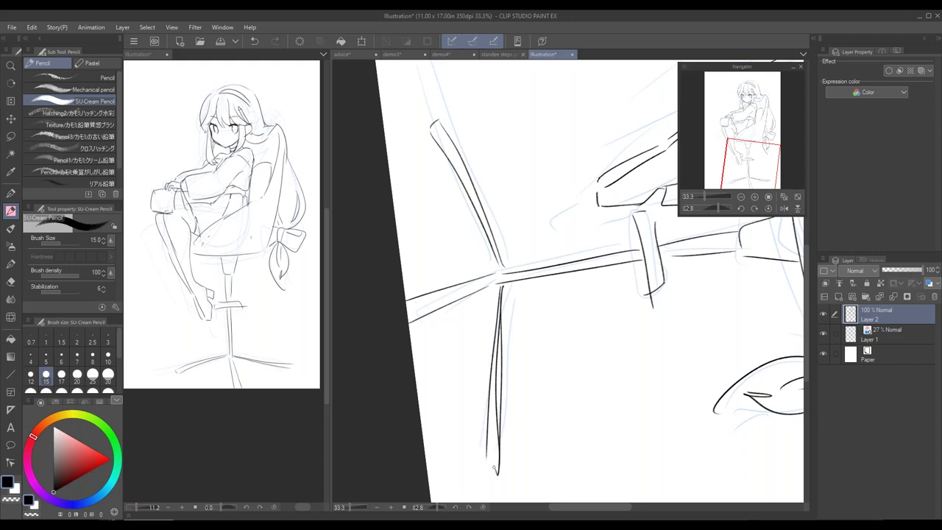
pyautogui.press('e')
pyautogui.moveTo(504, 294); pyautogui.dragTo(498, 438)
pyautogui.hotkey('ctrl', '@')
# Lasso the head and scale it down slightly, repositioning it over the neck, then deselect
pyautogui.moveTo(612, 95); pyautogui.dragTo(620, 268)
pyautogui.moveTo(618, 163)
pyautogui.mouseDown()
pyautogui.moveTo(635, 359)
pyautogui.moveTo(618, 315)
pyautogui.moveTo(608, 371)
pyautogui.mouseUp()
pyautogui.click(14, 138)
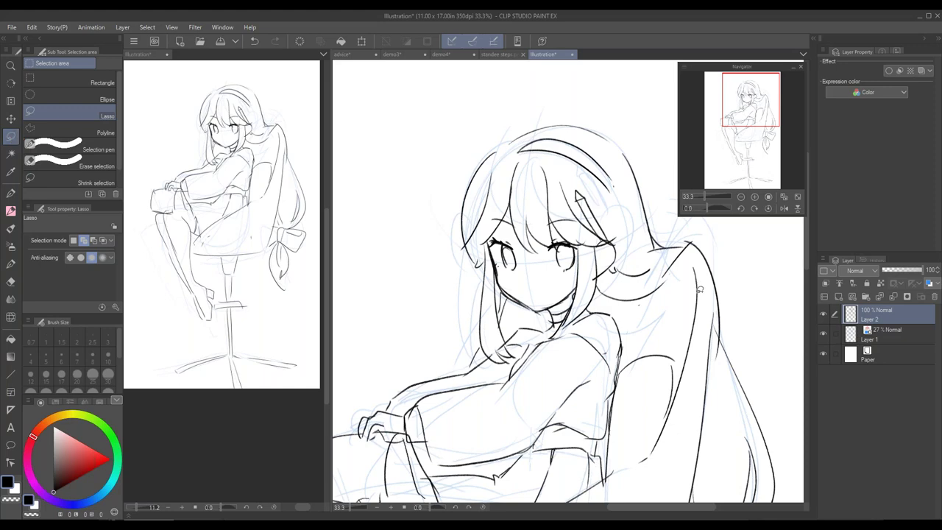
pyautogui.moveTo(527, 127)
pyautogui.mouseDown()
pyautogui.moveTo(449, 211)
pyautogui.moveTo(512, 316)
pyautogui.moveTo(592, 298)
pyautogui.moveTo(544, 95)
pyautogui.mouseUp()
pyautogui.hotkey('ctrl', 't')
pyautogui.moveTo(659, 158); pyautogui.dragTo(651, 112)
pyautogui.moveTo(610, 239); pyautogui.dragTo(629, 244)
pyautogui.moveTo(662, 112); pyautogui.dragTo(657, 116)
pyautogui.moveTo(641, 274); pyautogui.dragTo(643, 275)
pyautogui.press('Return')
pyautogui.hotkey('ctrl', 'd')
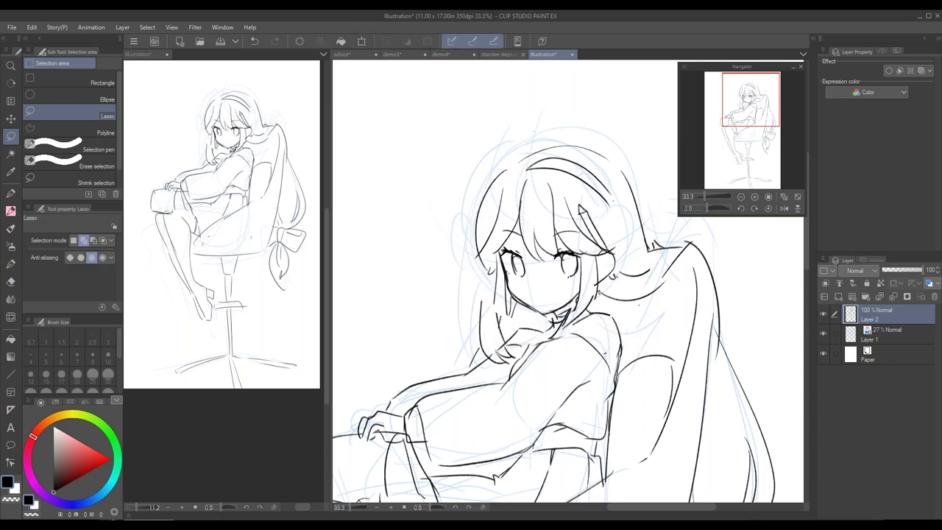
# Darken the pupils in both eyes and draw a small smiling mouth, checking the face in a mirrored view
pyautogui.click(754, 197)
pyautogui.press('p')
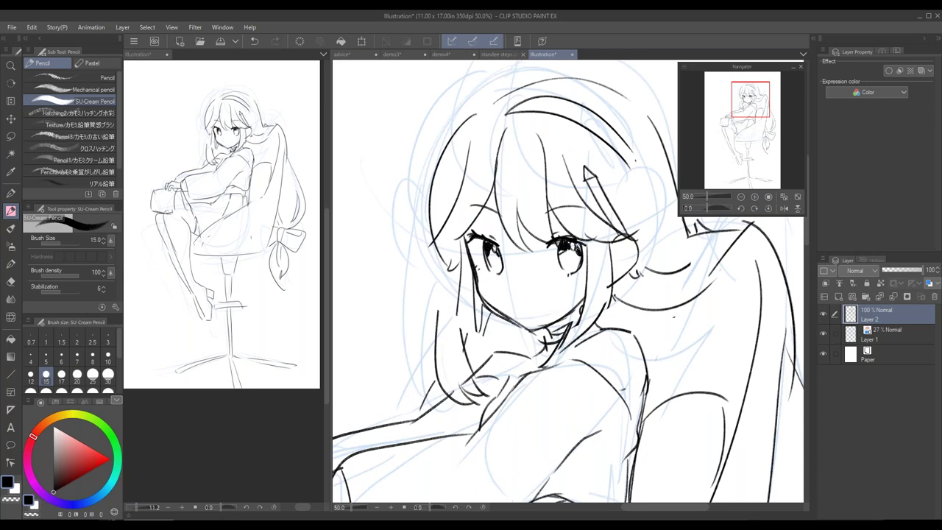
pyautogui.press('h')
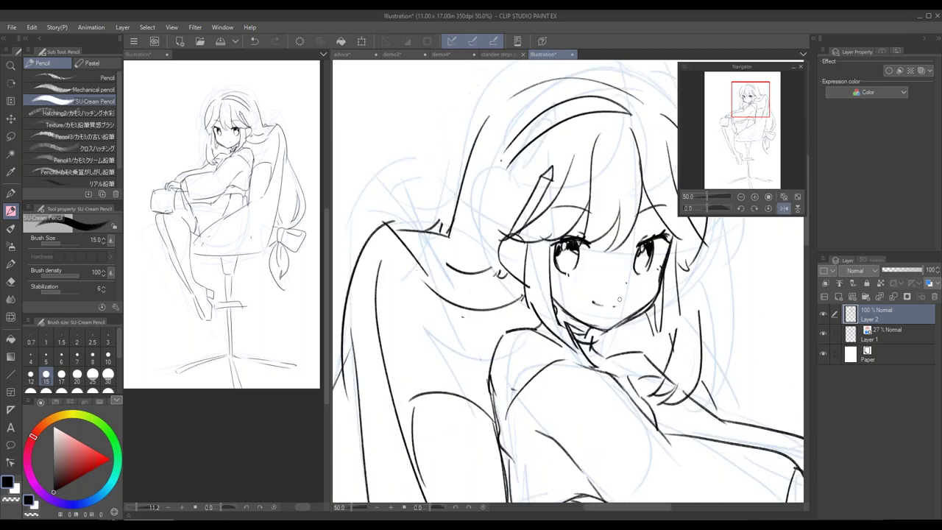
pyautogui.press('h')
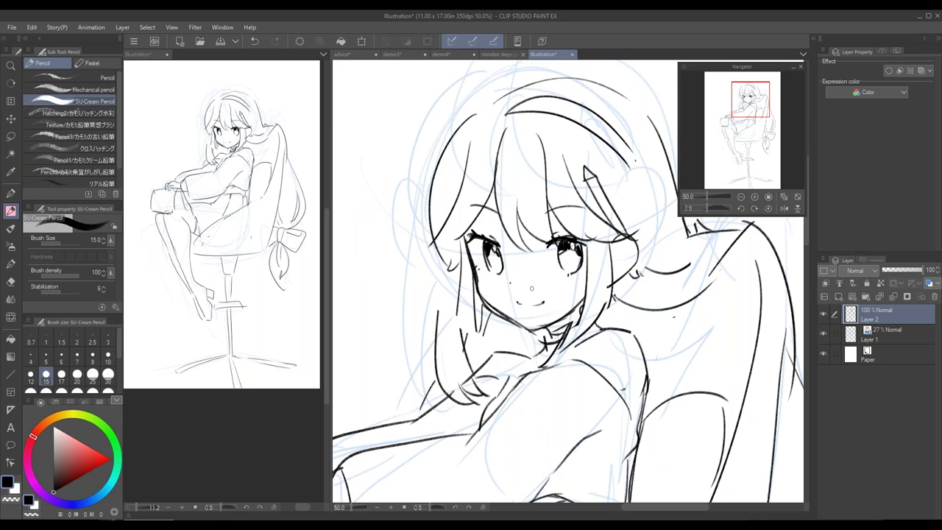
# Lasso the head again and transform it slightly smaller, adjusting its corners and position while checking the mirrored view
pyautogui.press('h')
pyautogui.moveTo(686, 365); pyautogui.dragTo(595, 385)
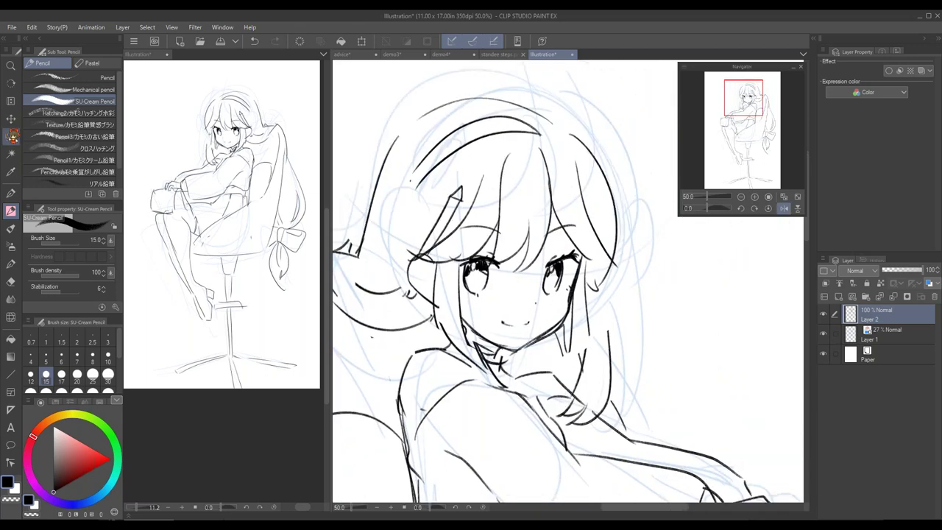
pyautogui.click(11, 137)
pyautogui.moveTo(520, 82)
pyautogui.mouseDown()
pyautogui.moveTo(458, 76)
pyautogui.moveTo(439, 345)
pyautogui.mouseUp()
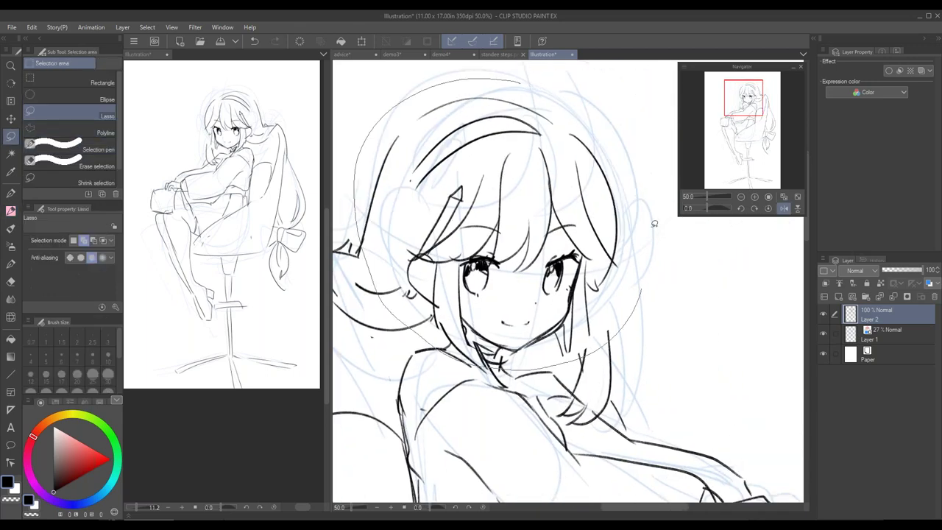
pyautogui.moveTo(651, 257); pyautogui.dragTo(559, 81)
pyautogui.hotkey('ctrl', 't')
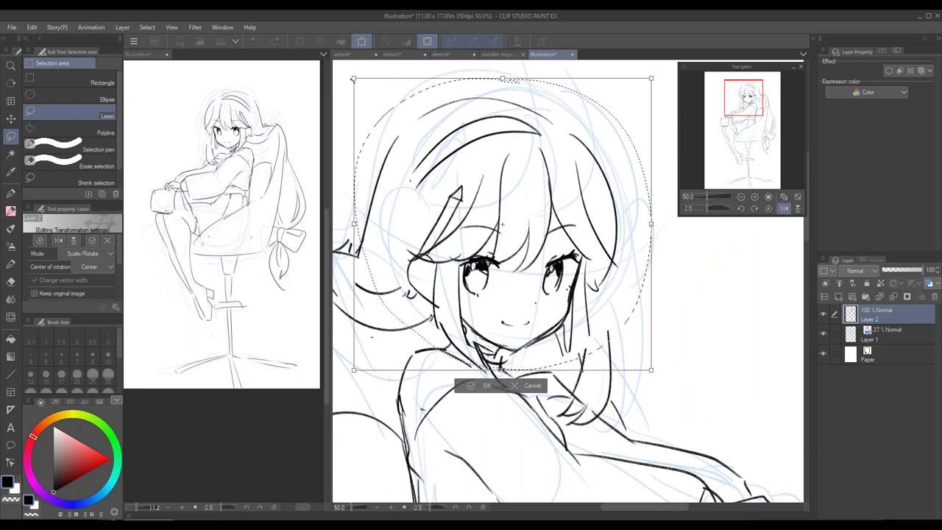
pyautogui.press('Return')
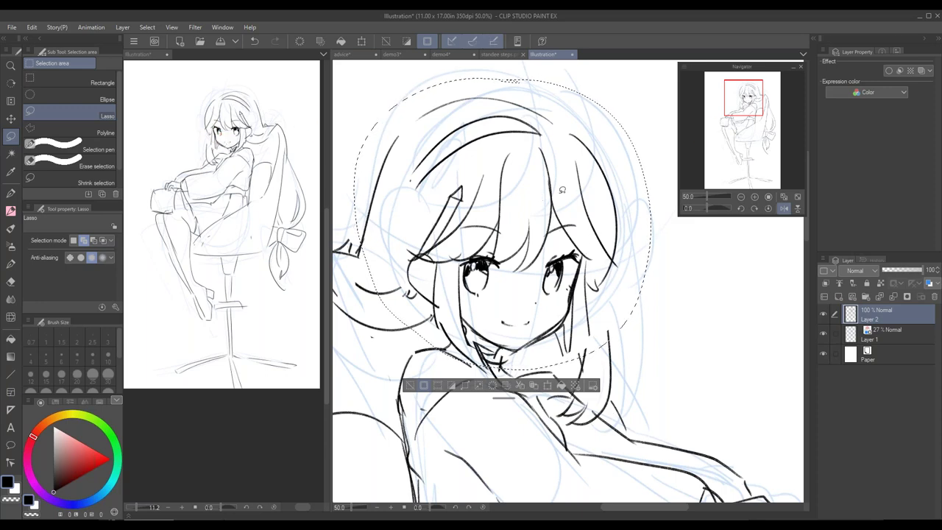
pyautogui.hotkey('ctrl', 't')
pyautogui.moveTo(502, 79); pyautogui.dragTo(504, 91)
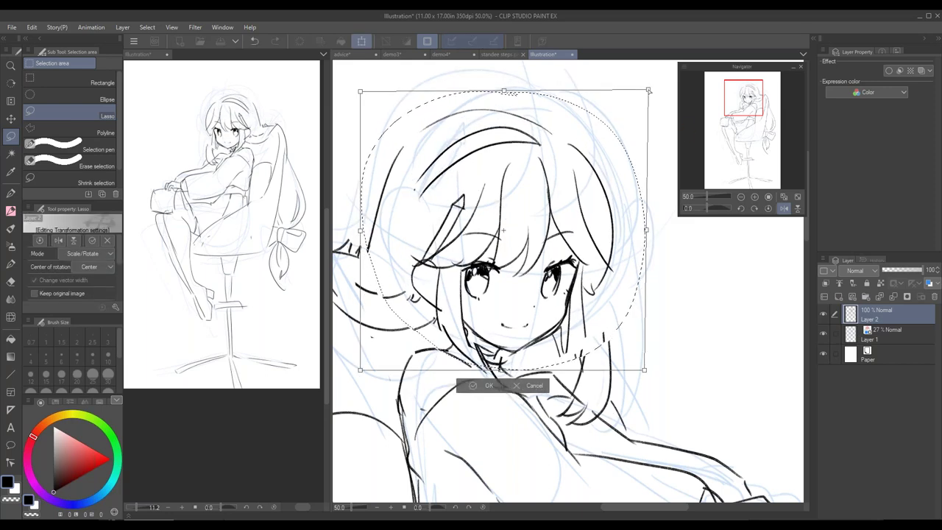
pyautogui.moveTo(360, 93); pyautogui.dragTo(359, 92)
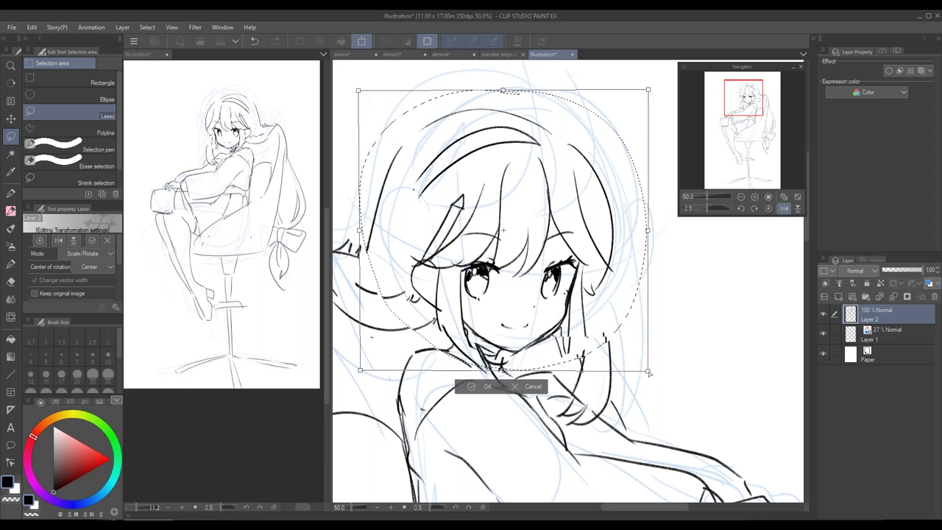
pyautogui.moveTo(648, 373); pyautogui.dragTo(649, 374)
pyautogui.press('h')
pyautogui.press('h')
pyautogui.press('h')
pyautogui.moveTo(625, 310); pyautogui.dragTo(641, 316)
pyautogui.press('Return')
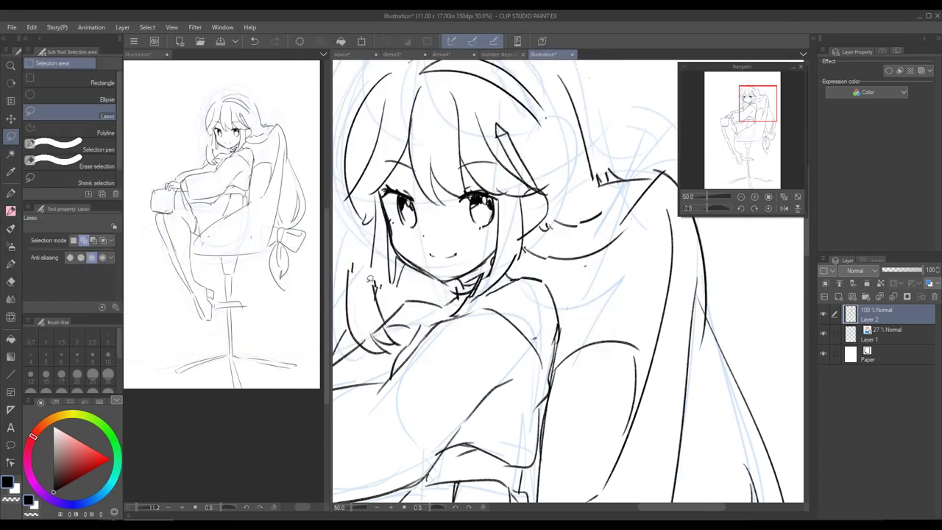
# Erase the broken side lock and redraw the hair locks framing the face down to the collar
pyautogui.press('e')
pyautogui.moveTo(354, 359)
pyautogui.mouseDown()
pyautogui.moveTo(380, 309)
pyautogui.moveTo(382, 337)
pyautogui.mouseUp()
pyautogui.press('p')
pyautogui.moveTo(370, 278); pyautogui.dragTo(401, 342)
pyautogui.moveTo(398, 265)
pyautogui.mouseDown()
pyautogui.moveTo(389, 338)
pyautogui.moveTo(442, 288)
pyautogui.mouseUp()
pyautogui.press('h')
pyautogui.moveTo(616, 188)
pyautogui.mouseDown()
pyautogui.moveTo(628, 294)
pyautogui.moveTo(641, 292)
pyautogui.mouseUp()
pyautogui.moveTo(618, 236); pyautogui.dragTo(643, 285)
# Add curved looping strands to the hair gathered behind the head at the ponytail's base
pyautogui.moveTo(641, 347); pyautogui.dragTo(516, 406)
pyautogui.moveTo(393, 243); pyautogui.dragTo(476, 200)
pyautogui.press('h')
pyautogui.moveTo(652, 315); pyautogui.dragTo(603, 330)
pyautogui.moveTo(603, 404)
pyautogui.mouseDown()
pyautogui.moveTo(679, 298)
pyautogui.moveTo(633, 316)
pyautogui.moveTo(562, 294)
pyautogui.mouseUp()
pyautogui.moveTo(508, 265)
pyautogui.mouseDown()
pyautogui.moveTo(634, 199)
pyautogui.moveTo(622, 204)
pyautogui.mouseUp()
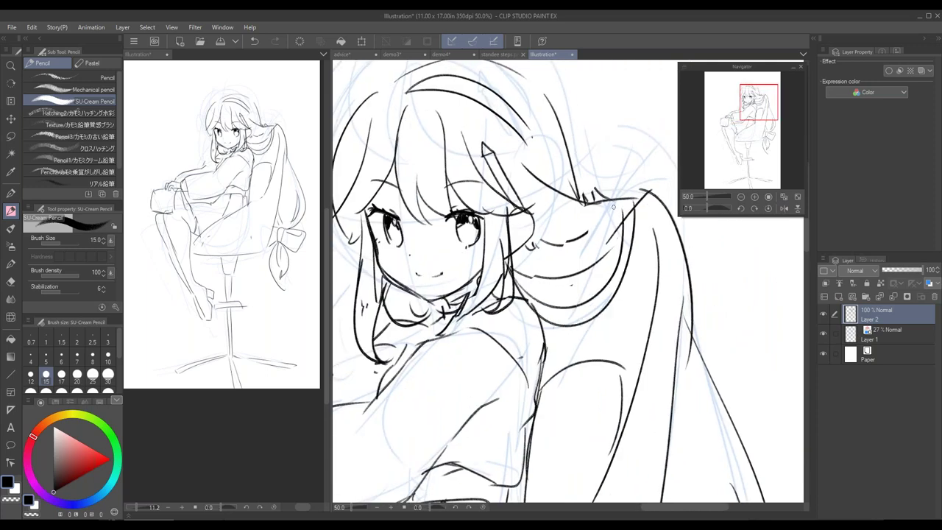
# Draw the fingers gripping the top of the knee and refine the line beneath it, checking the mirrored view
pyautogui.click(742, 197)
pyautogui.moveTo(616, 409); pyautogui.dragTo(715, 258)
pyautogui.moveTo(722, 324); pyautogui.dragTo(743, 345)
pyautogui.moveTo(447, 323); pyautogui.dragTo(476, 316)
pyautogui.moveTo(442, 285); pyautogui.dragTo(442, 330)
pyautogui.press('h')
pyautogui.press('h')
pyautogui.moveTo(556, 254); pyautogui.dragTo(488, 251)
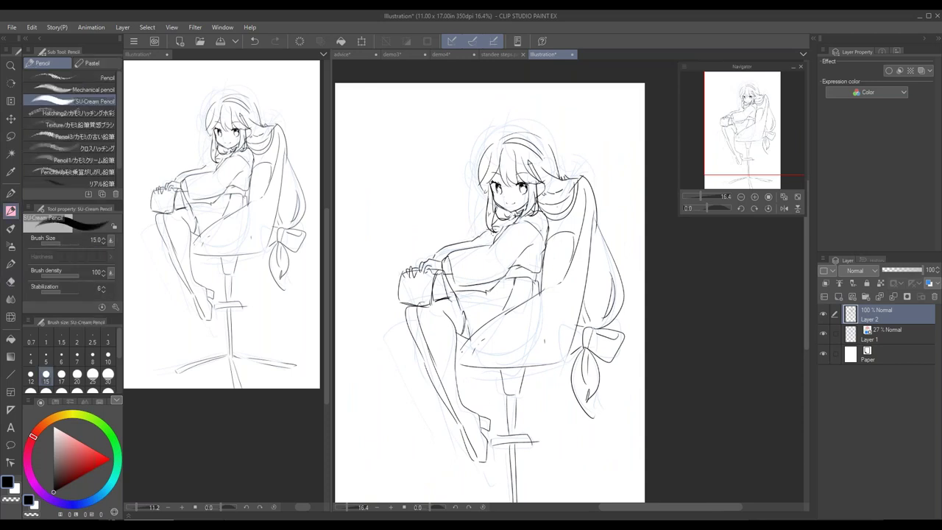
# Move the Layer 2 sketch up and to the left on the page, and hide the Layer 1 underdrawing
pyautogui.moveTo(543, 290); pyautogui.dragTo(522, 213)
pyautogui.click(11, 119)
pyautogui.moveTo(496, 243)
pyautogui.mouseDown()
pyautogui.moveTo(552, 294)
pyautogui.moveTo(530, 275)
pyautogui.moveTo(522, 316)
pyautogui.mouseUp()
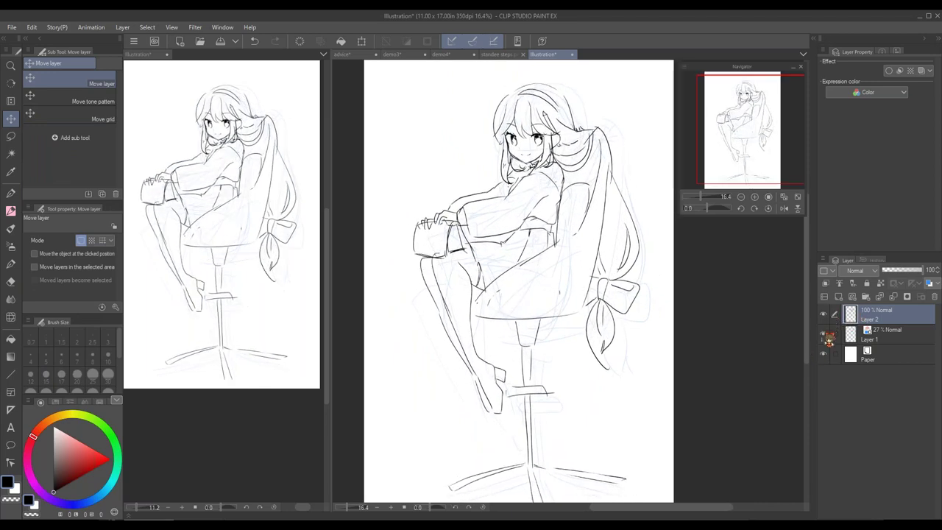
pyautogui.scroll(3, 550, 178)
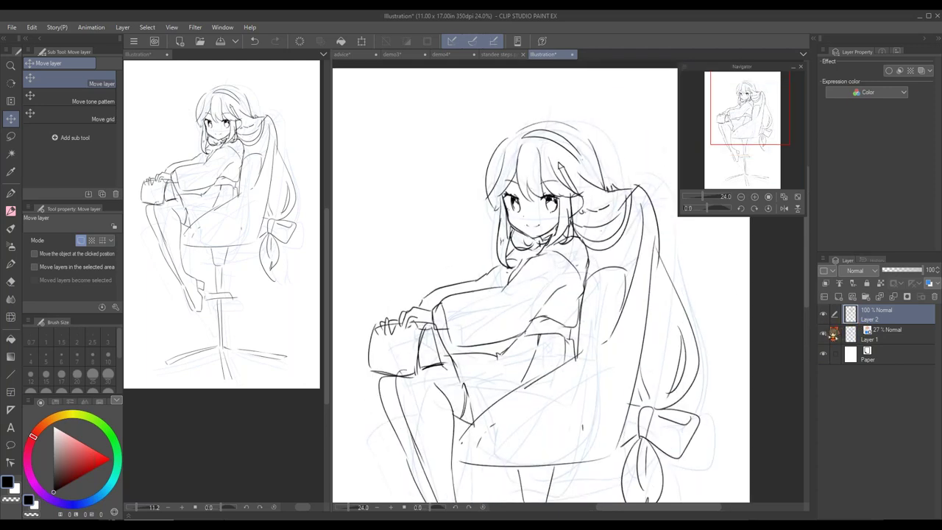
pyautogui.click(823, 334)
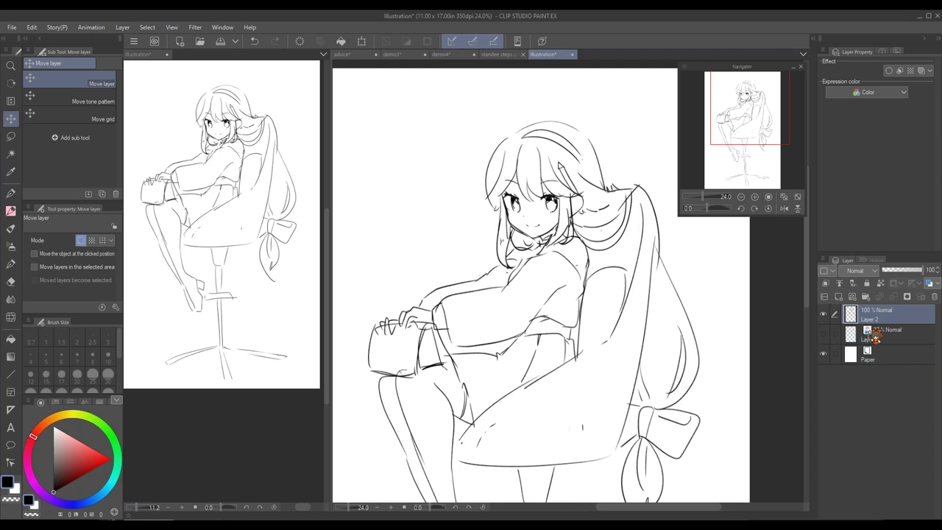
# Create a layer folder beneath Layer 2 and add a new empty layer inside it
pyautogui.click(839, 296)
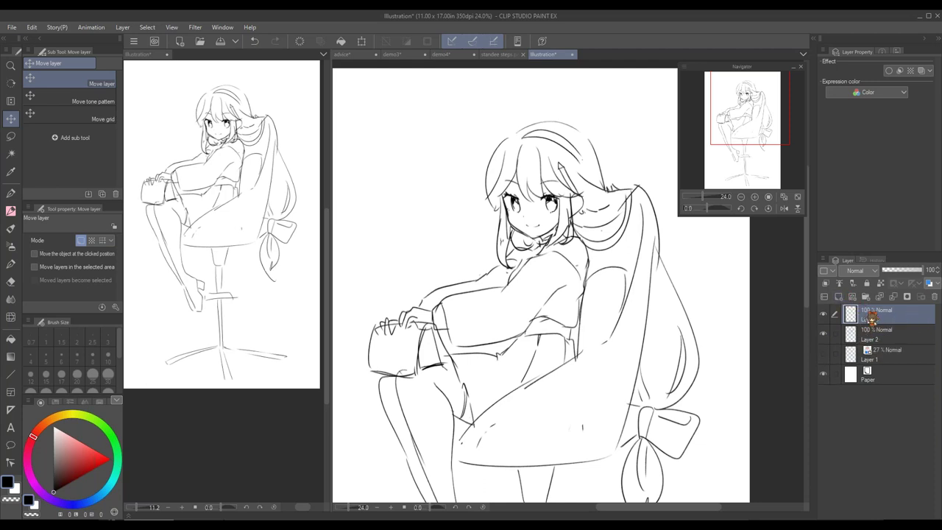
pyautogui.click(871, 296)
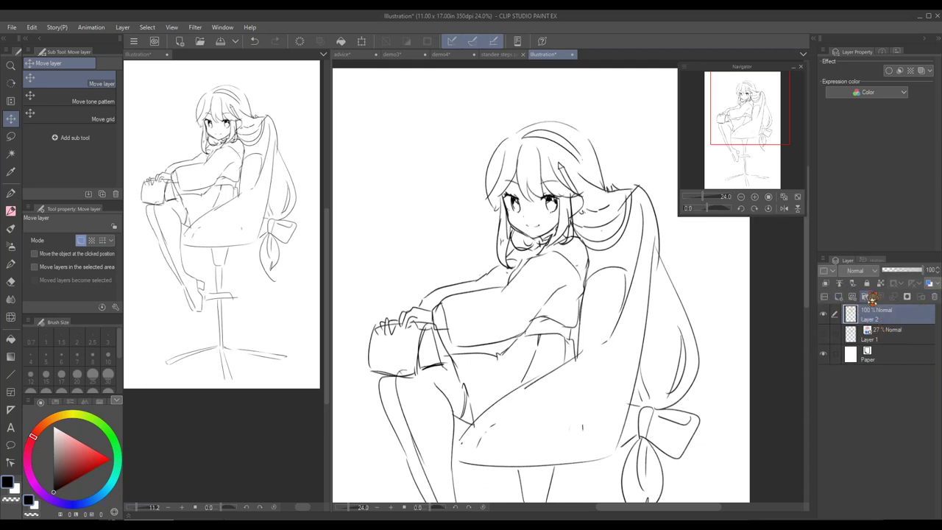
pyautogui.click(872, 297)
pyautogui.moveTo(878, 312); pyautogui.dragTo(880, 338)
pyautogui.click(838, 297)
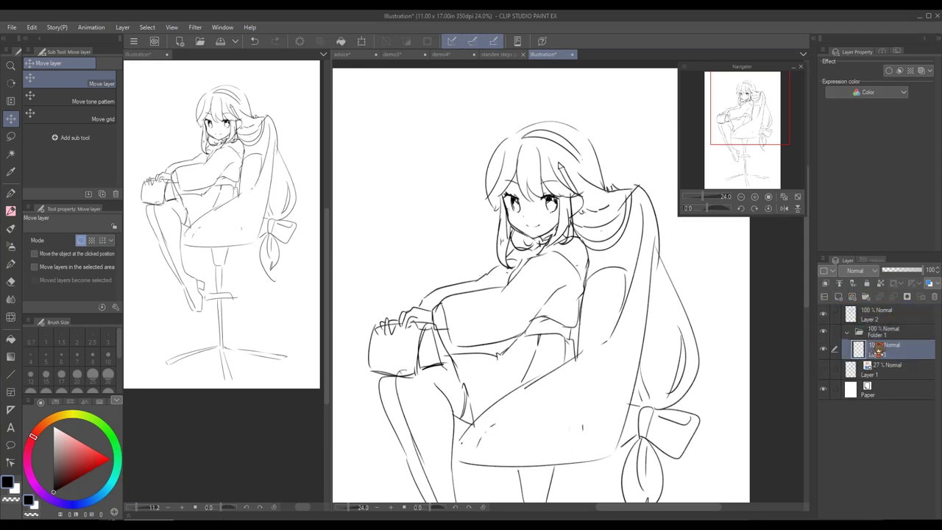
# Lasso the skin areas of the face, neck, shoulder, hand and exposed thigh as one combined selection
pyautogui.press('m')
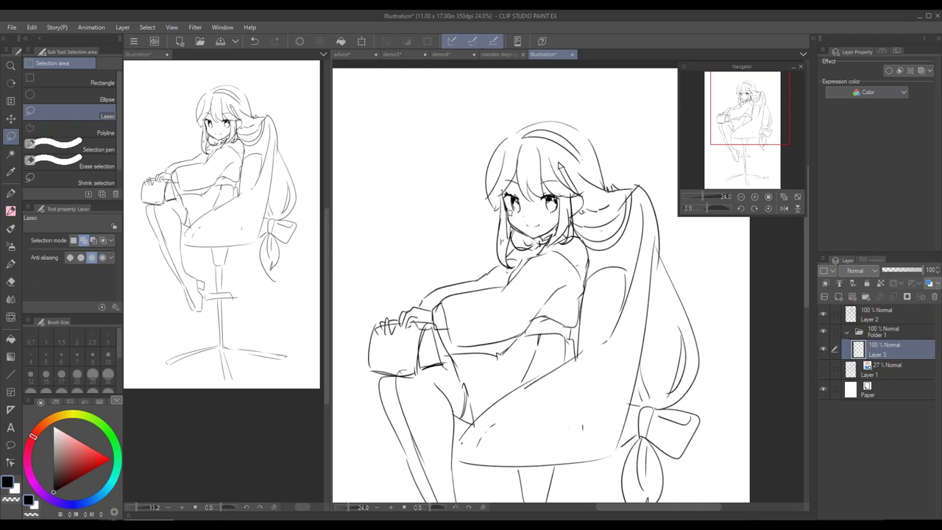
pyautogui.moveTo(520, 152); pyautogui.dragTo(550, 191)
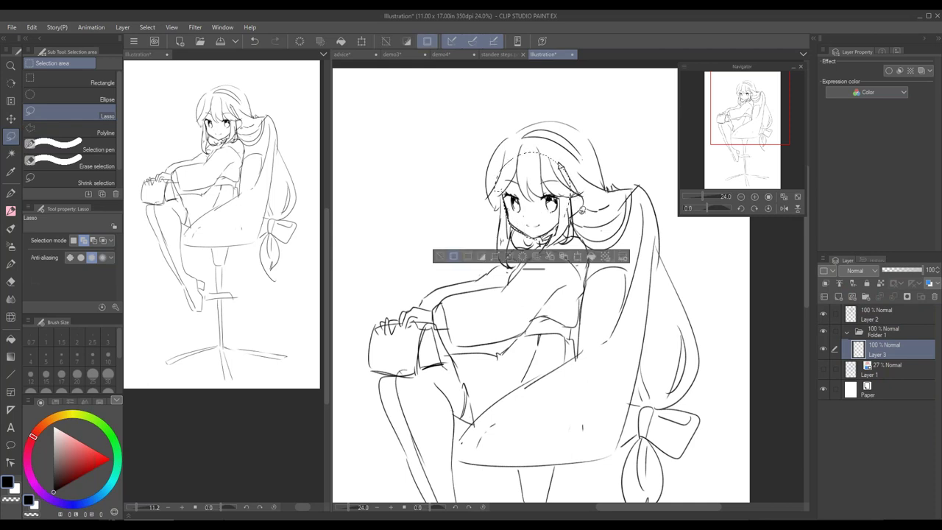
pyautogui.moveTo(434, 313); pyautogui.dragTo(402, 329)
pyautogui.hotkey('ctrl', 'z')
pyautogui.moveTo(548, 233)
pyautogui.mouseDown()
pyautogui.moveTo(507, 258)
pyautogui.moveTo(543, 252)
pyautogui.moveTo(585, 266)
pyautogui.moveTo(558, 221)
pyautogui.mouseUp()
pyautogui.moveTo(625, 313); pyautogui.dragTo(645, 188)
pyautogui.moveTo(488, 265)
pyautogui.mouseDown()
pyautogui.moveTo(479, 293)
pyautogui.moveTo(483, 273)
pyautogui.mouseUp()
pyautogui.moveTo(664, 325); pyautogui.dragTo(682, 462)
# Fill the selected skin areas with a pale peach color, deselect, and add another layer above the fill
pyautogui.moveTo(58, 415); pyautogui.dragTo(42, 426)
pyautogui.click(58, 432)
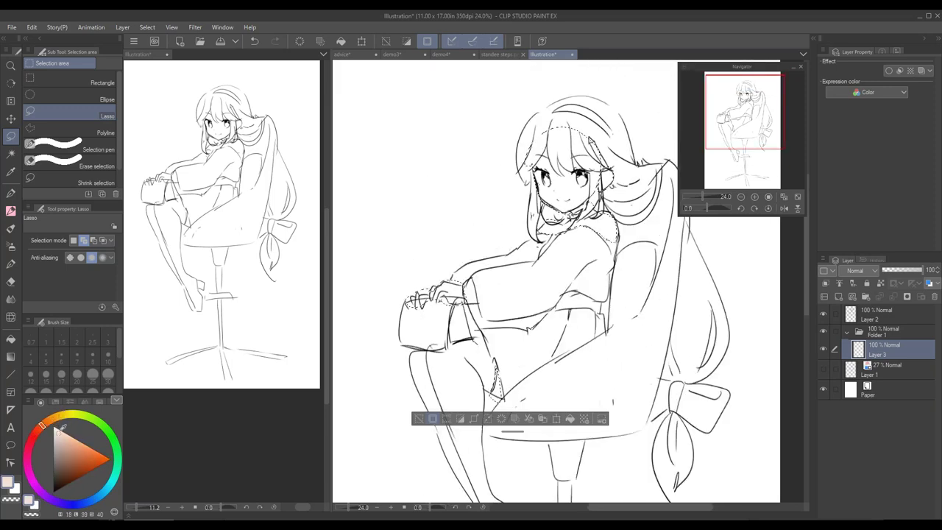
pyautogui.click(570, 418)
pyautogui.hotkey('ctrl', 'd')
pyautogui.click(852, 296)
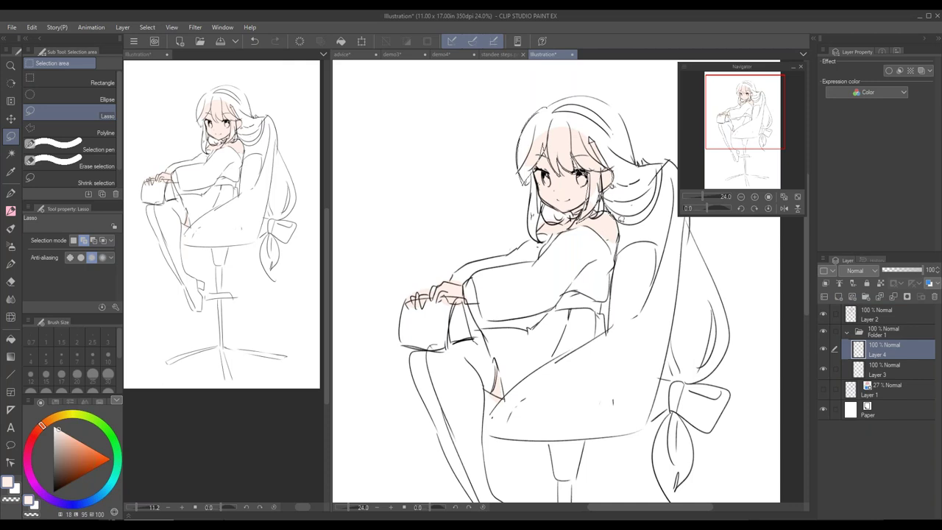
# Lasso the hair around the head and fill it with pale pink on Layer 4
pyautogui.moveTo(638, 157)
pyautogui.mouseDown()
pyautogui.moveTo(588, 96)
pyautogui.moveTo(518, 151)
pyautogui.moveTo(537, 222)
pyautogui.moveTo(573, 212)
pyautogui.moveTo(536, 176)
pyautogui.mouseUp()
pyautogui.moveTo(41, 427); pyautogui.dragTo(28, 448)
pyautogui.click(63, 432)
pyautogui.click(647, 254)
pyautogui.hotkey('ctrl', 'd')
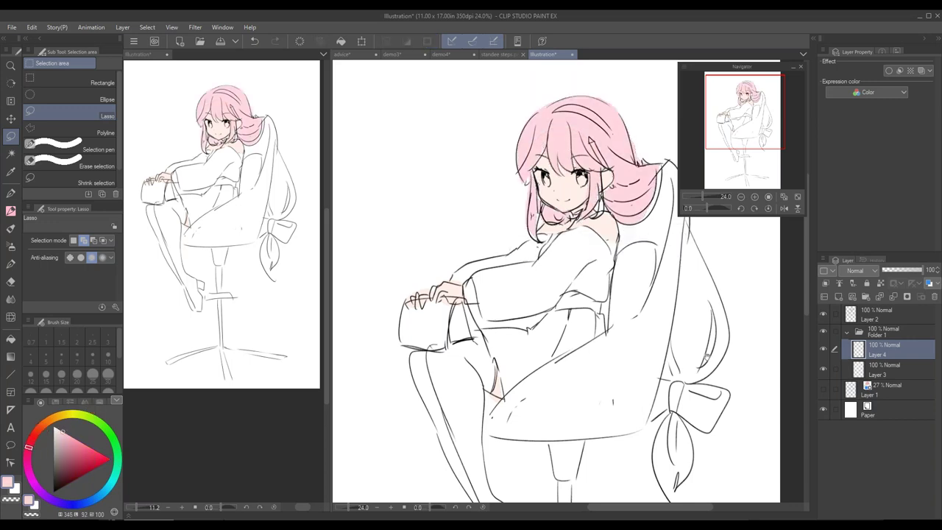
# Lasso the long tied hair behind the chair and its tuft below the bow, and fill both with the same pink
pyautogui.moveTo(707, 357); pyautogui.dragTo(604, 321)
pyautogui.moveTo(585, 189)
pyautogui.mouseDown()
pyautogui.moveTo(622, 279)
pyautogui.moveTo(604, 332)
pyautogui.moveTo(564, 345)
pyautogui.moveTo(589, 157)
pyautogui.moveTo(579, 252)
pyautogui.moveTo(587, 190)
pyautogui.mouseUp()
pyautogui.click(654, 362)
pyautogui.hotkey('ctrl', 'd')
pyautogui.click(651, 272)
pyautogui.hotkey('ctrl', 'd')
pyautogui.moveTo(569, 371)
pyautogui.mouseDown()
pyautogui.moveTo(550, 397)
pyautogui.moveTo(570, 455)
pyautogui.mouseUp()
pyautogui.moveTo(585, 393)
pyautogui.mouseDown()
pyautogui.moveTo(568, 374)
pyautogui.moveTo(634, 379)
pyautogui.mouseUp()
pyautogui.click(626, 482)
pyautogui.hotkey('ctrl', 'd')
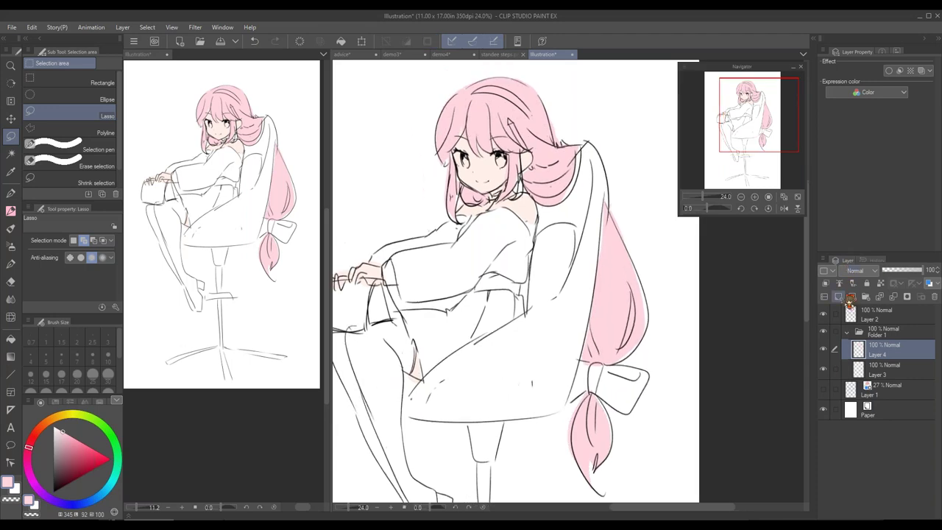
# Add a layer above the hair fill, lasso the skirt, and fill it with muted mauve, including the missed edge
pyautogui.click(850, 297)
pyautogui.moveTo(546, 307)
pyautogui.mouseDown()
pyautogui.moveTo(633, 294)
pyautogui.moveTo(600, 261)
pyautogui.mouseUp()
pyautogui.hotkey('ctrl', 'z')
pyautogui.moveTo(562, 325)
pyautogui.mouseDown()
pyautogui.moveTo(508, 361)
pyautogui.moveTo(488, 302)
pyautogui.moveTo(541, 296)
pyautogui.mouseUp()
pyautogui.click(62, 453)
pyautogui.click(607, 377)
pyautogui.hotkey('ctrl', 'd')
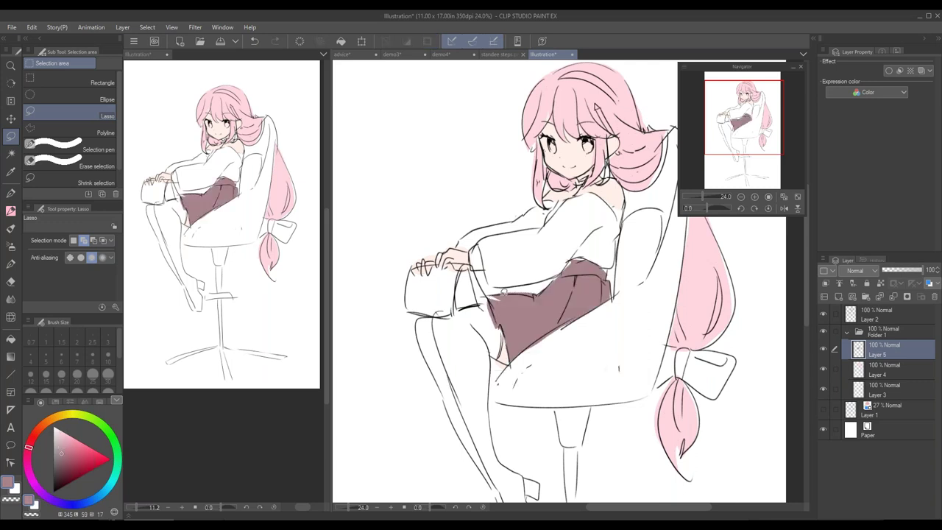
pyautogui.moveTo(493, 298); pyautogui.dragTo(491, 300)
pyautogui.click(560, 323)
pyautogui.hotkey('ctrl', 'd')
# Mirror the canvas view, add a layer above the skirt fill, and fill the lassoed inner chair back with light orange
pyautogui.moveTo(674, 310); pyautogui.dragTo(645, 326)
pyautogui.press('h')
pyautogui.moveTo(709, 362); pyautogui.dragTo(665, 404)
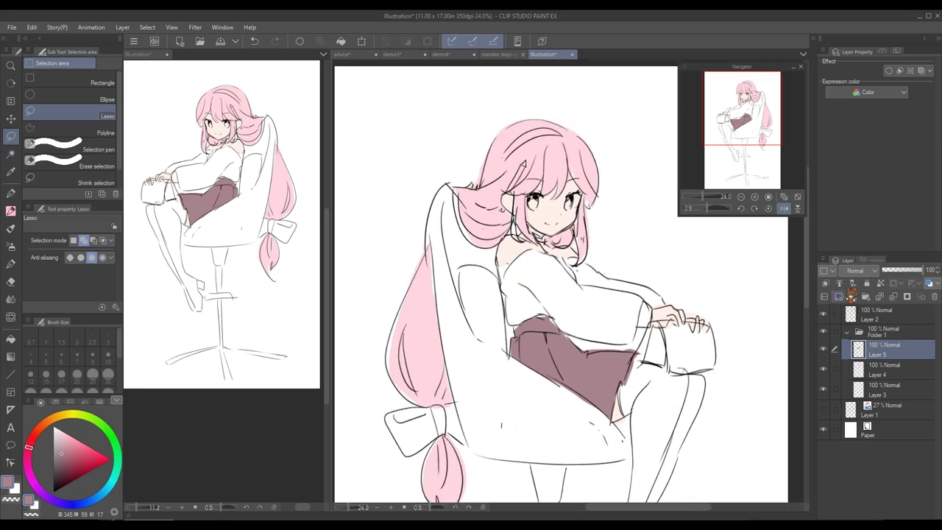
pyautogui.click(824, 296)
pyautogui.moveTo(446, 201); pyautogui.dragTo(449, 244)
pyautogui.moveTo(510, 354)
pyautogui.mouseDown()
pyautogui.moveTo(498, 245)
pyautogui.moveTo(466, 234)
pyautogui.mouseUp()
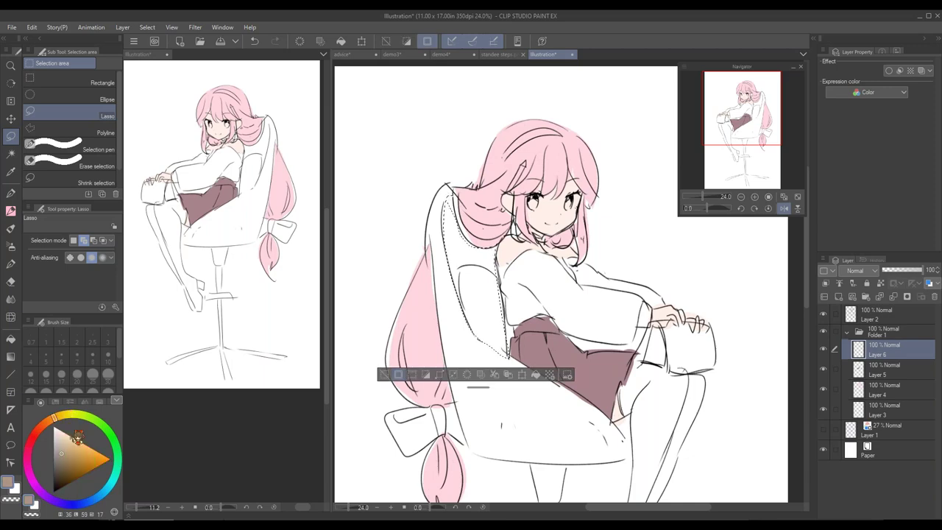
pyautogui.click(538, 374)
pyautogui.hotkey('ctrl', 'd')
# Add a layer directly above the skin on Layer 3 and fill the lassoed whites of both eyes with white
pyautogui.moveTo(658, 411); pyautogui.dragTo(643, 351)
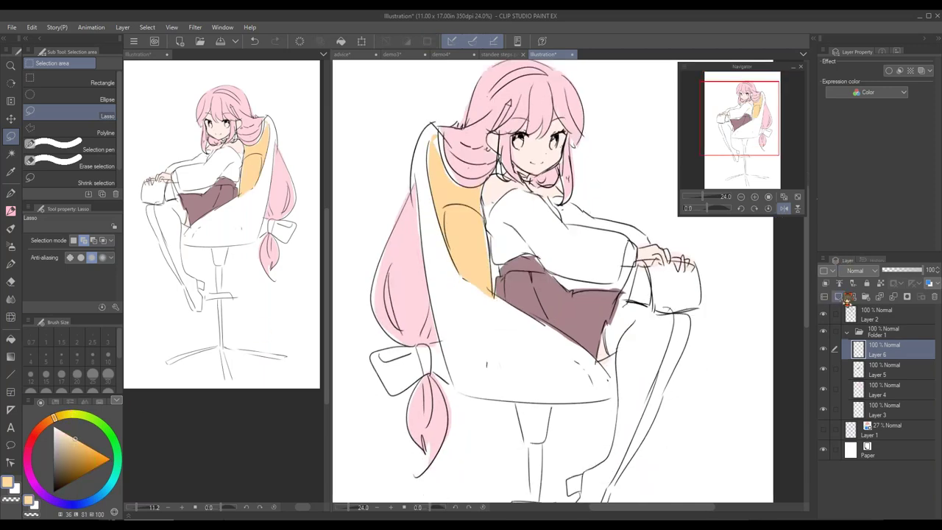
pyautogui.click(877, 413)
pyautogui.click(838, 297)
pyautogui.moveTo(703, 196); pyautogui.dragTo(707, 197)
pyautogui.moveTo(617, 298); pyautogui.dragTo(652, 478)
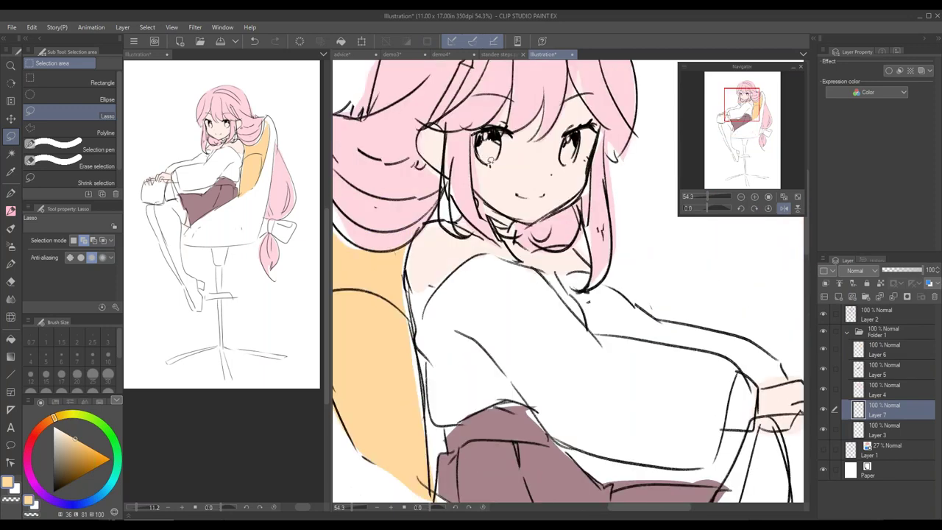
pyautogui.moveTo(515, 132); pyautogui.dragTo(514, 130)
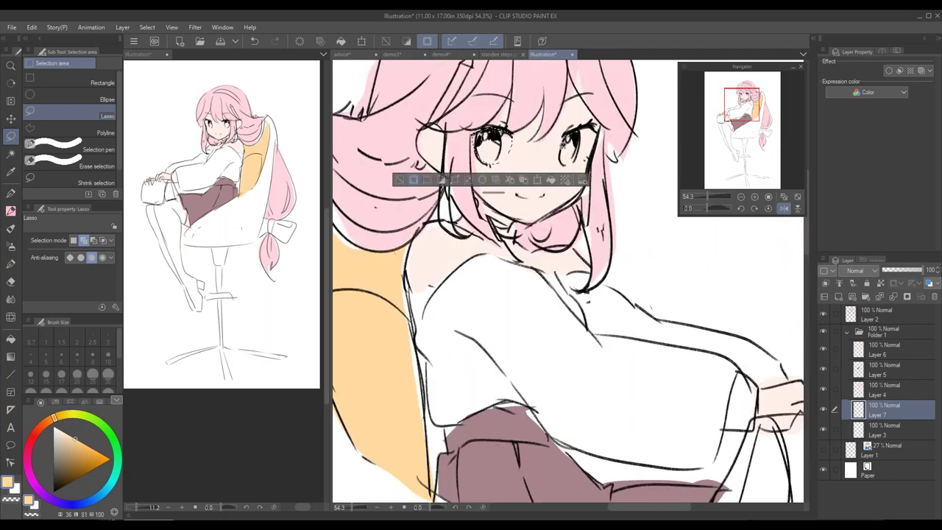
pyautogui.moveTo(593, 136); pyautogui.dragTo(591, 132)
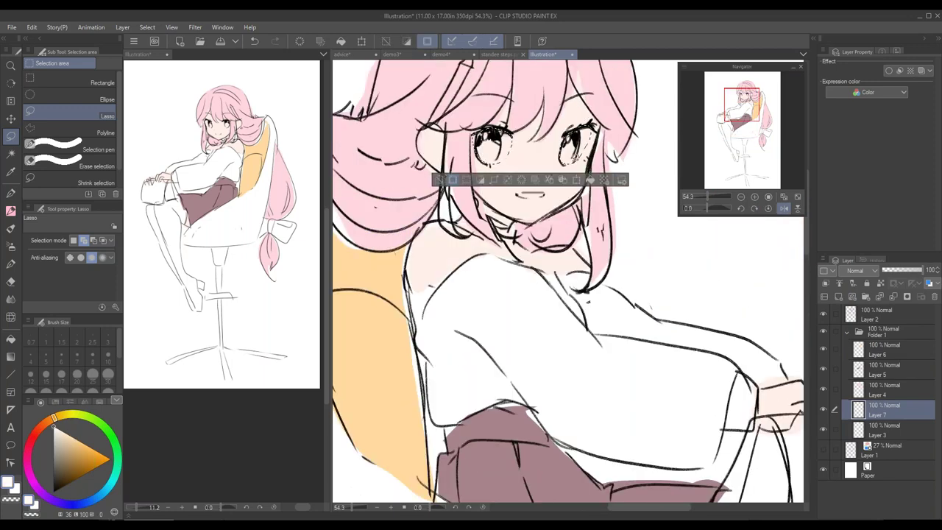
pyautogui.click(598, 181)
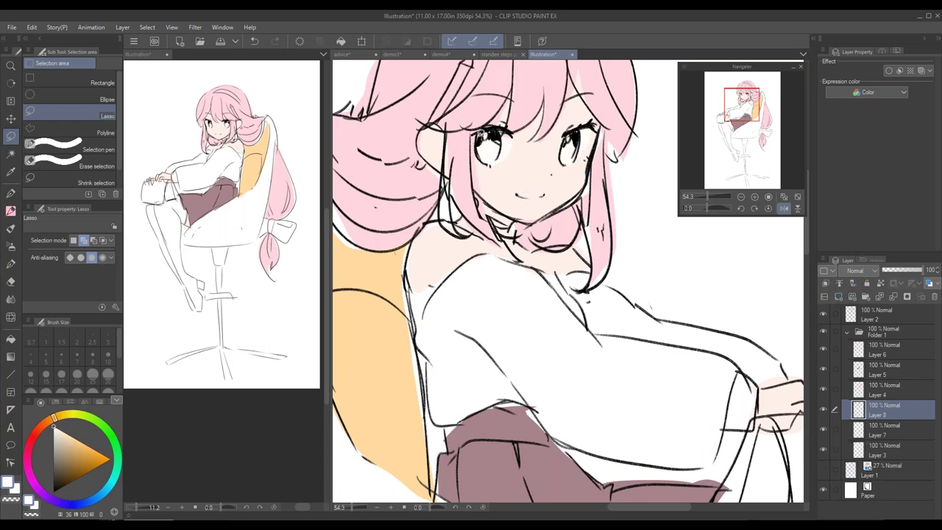
# Lasso both irises on the new layer above the eye whites and fill them with bright cyan
pyautogui.moveTo(485, 131); pyautogui.dragTo(489, 131)
pyautogui.moveTo(570, 131); pyautogui.dragTo(572, 131)
pyautogui.click(112, 480)
pyautogui.click(76, 439)
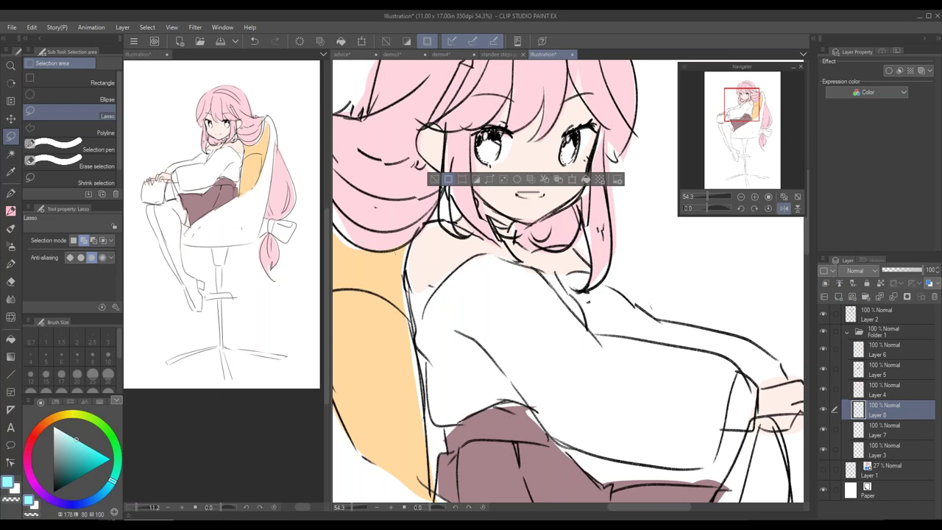
pyautogui.click(586, 180)
pyautogui.hotkey('ctrl', 'd')
pyautogui.click(839, 296)
pyautogui.hotkey('ctrl', 'z')
# Sketch the strap details on the shoe with the black SU-Cream Pencil on Layer 2
pyautogui.moveTo(664, 394); pyautogui.dragTo(676, 223)
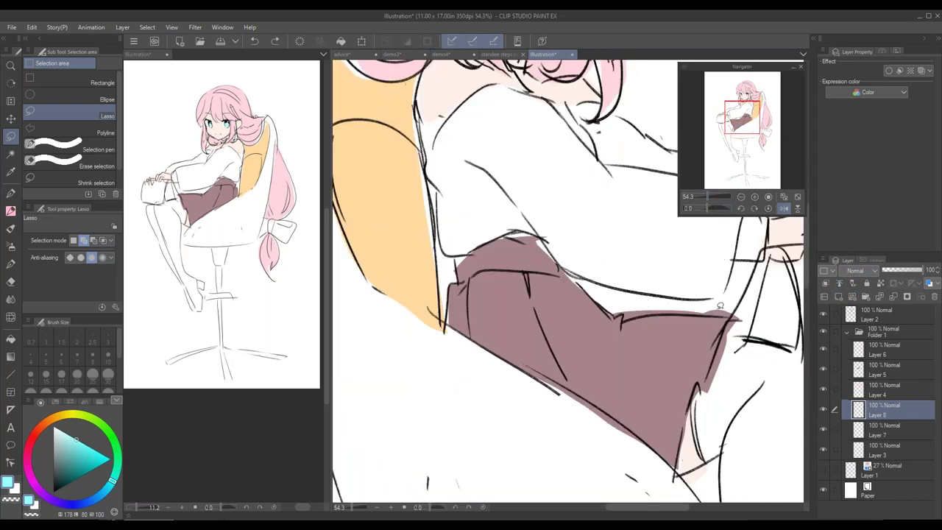
pyautogui.moveTo(684, 339); pyautogui.dragTo(649, 310)
pyautogui.moveTo(709, 198); pyautogui.dragTo(702, 197)
pyautogui.moveTo(613, 305); pyautogui.dragTo(588, 243)
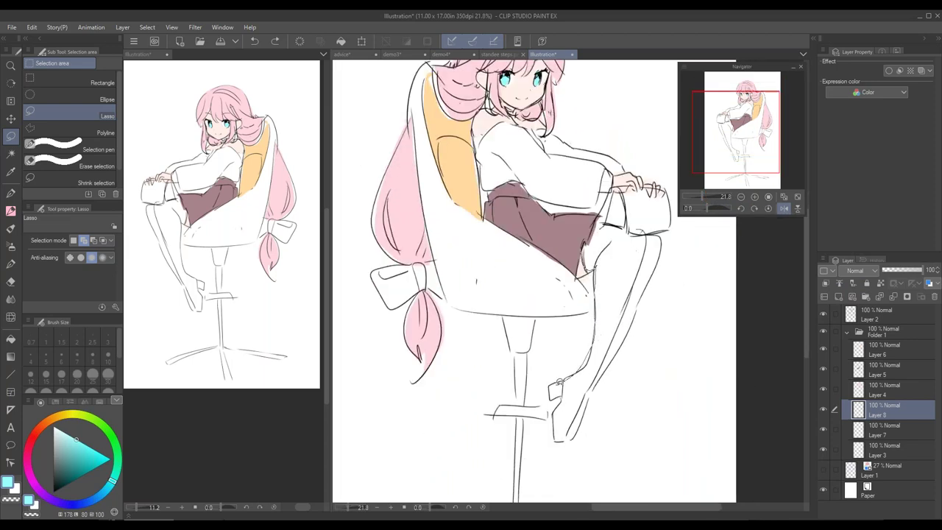
pyautogui.click(880, 312)
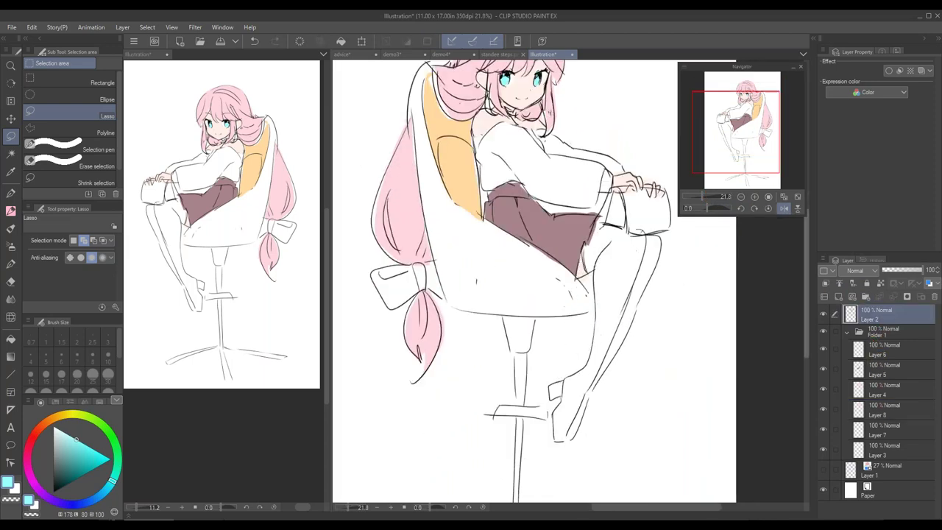
pyautogui.click(54, 491)
pyautogui.click(10, 211)
pyautogui.hotkey('ctrl', 'z')
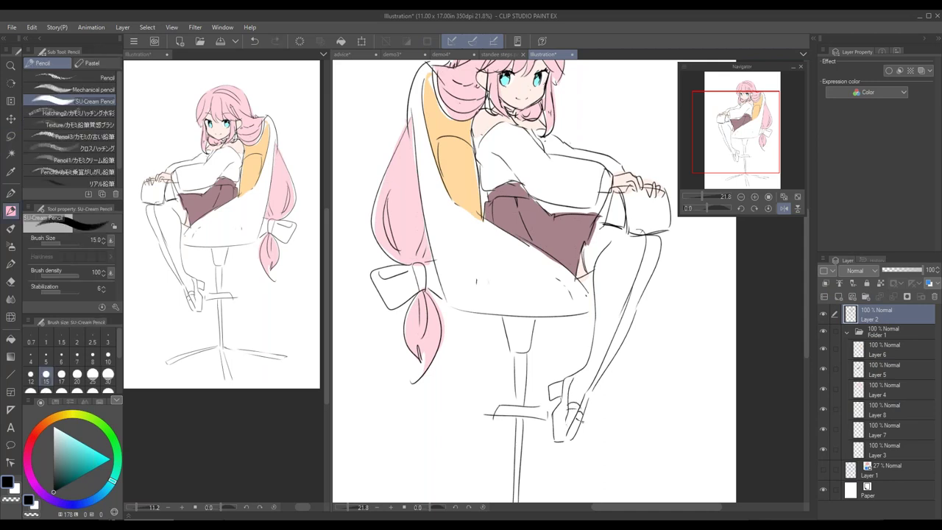
# Add a layer above Layer 5, lasso both stockinged legs, and fill them with dark gray
pyautogui.click(887, 369)
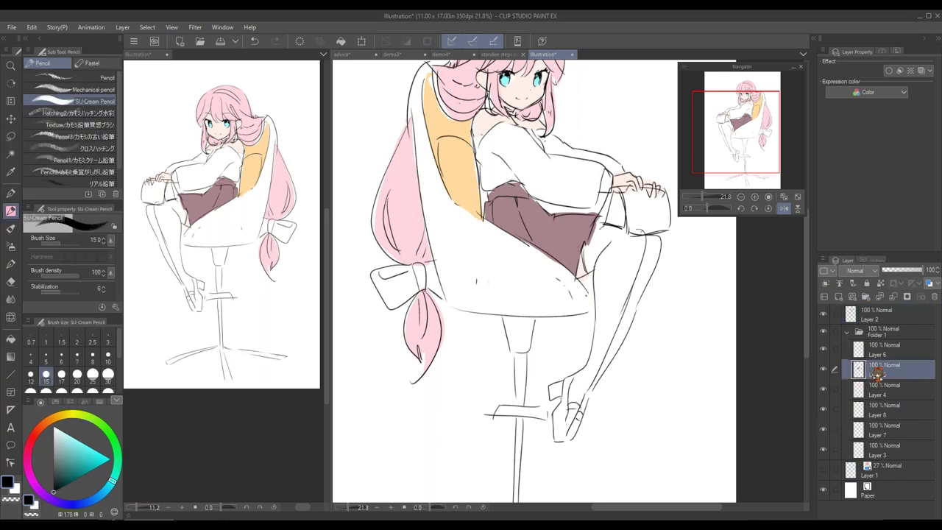
pyautogui.click(838, 297)
pyautogui.click(11, 137)
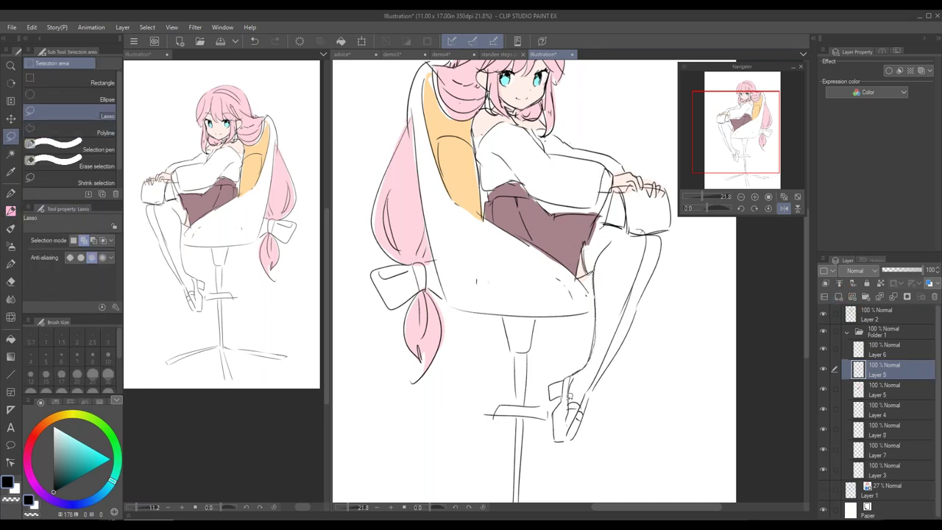
pyautogui.moveTo(594, 383); pyautogui.dragTo(665, 239)
pyautogui.moveTo(595, 224); pyautogui.dragTo(591, 230)
pyautogui.click(53, 457)
pyautogui.hotkey('alt', 'BackSpace')
pyautogui.hotkey('ctrl', 'd')
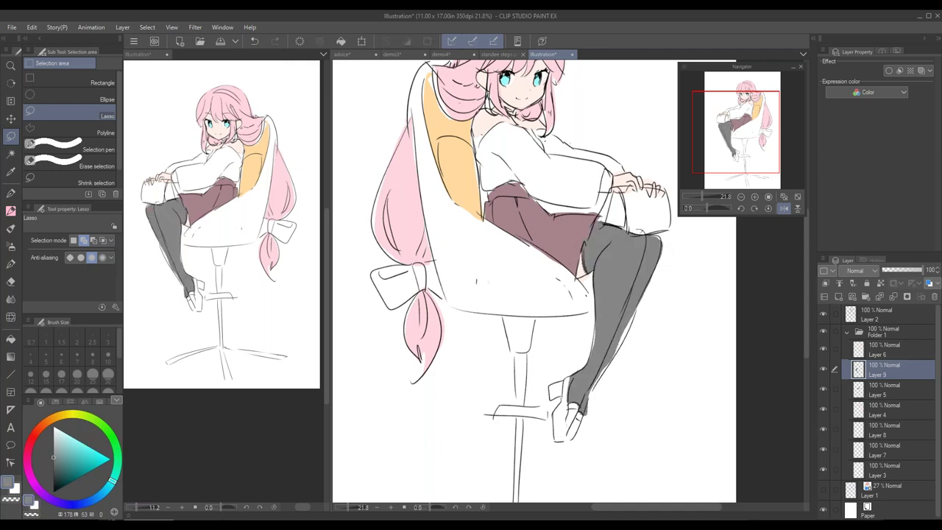
# Turn off the mirrored view and fill the foot area inside the shoe with the same dark gray
pyautogui.click(784, 209)
pyautogui.moveTo(665, 346); pyautogui.dragTo(600, 292)
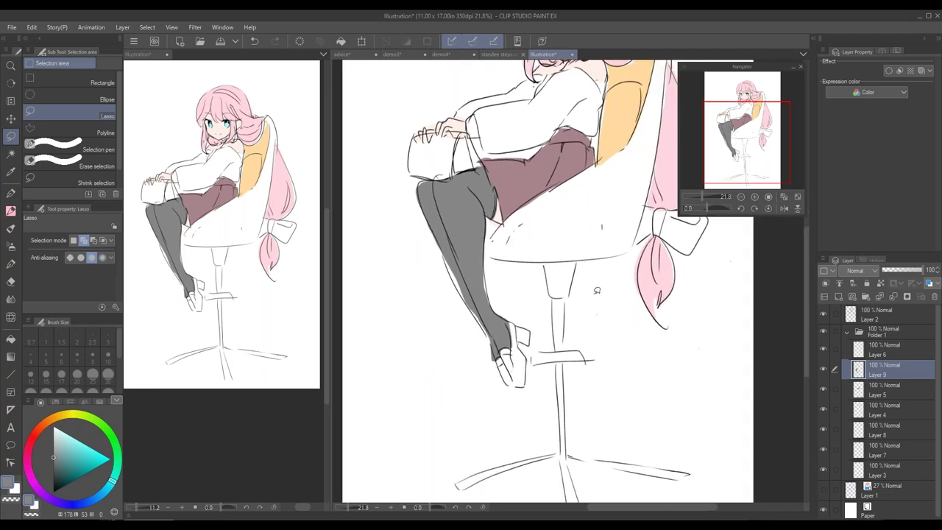
pyautogui.moveTo(511, 354); pyautogui.dragTo(508, 369)
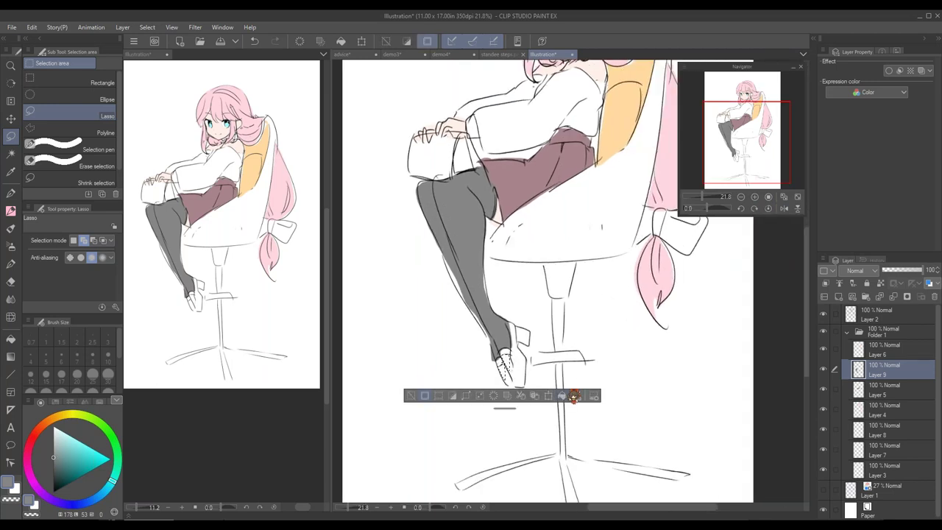
pyautogui.click(564, 396)
pyautogui.hotkey('ctrl', 'd')
# Pick the chair's orange and its layer, Layer 6, lasso the shoe's sole, straps and heel, and fill them
pyautogui.click(824, 296)
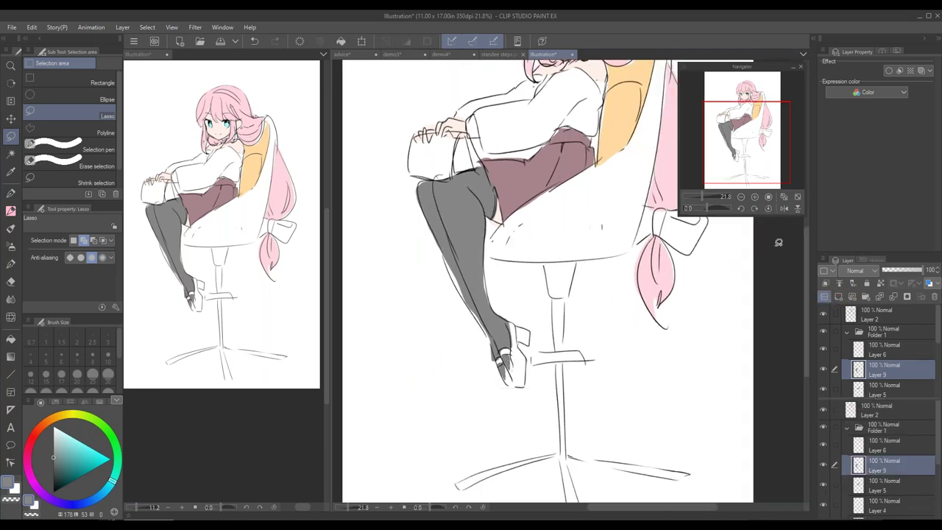
pyautogui.keyDown('ctrl'); pyautogui.keyDown('shift'); pyautogui.click(616, 127); pyautogui.keyUp('shift'); pyautogui.keyUp('ctrl')
pyautogui.keyDown('alt'); pyautogui.click(611, 118); pyautogui.keyUp('alt')
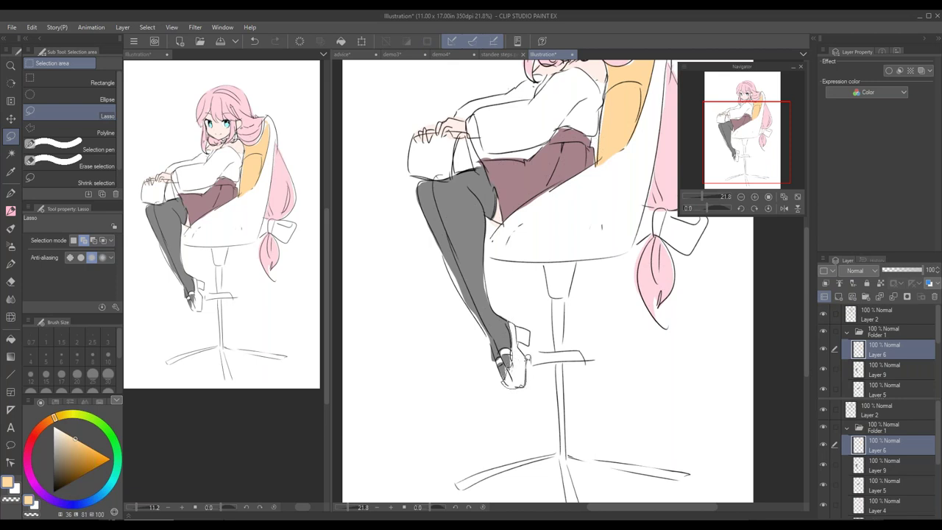
pyautogui.moveTo(526, 329); pyautogui.dragTo(523, 326)
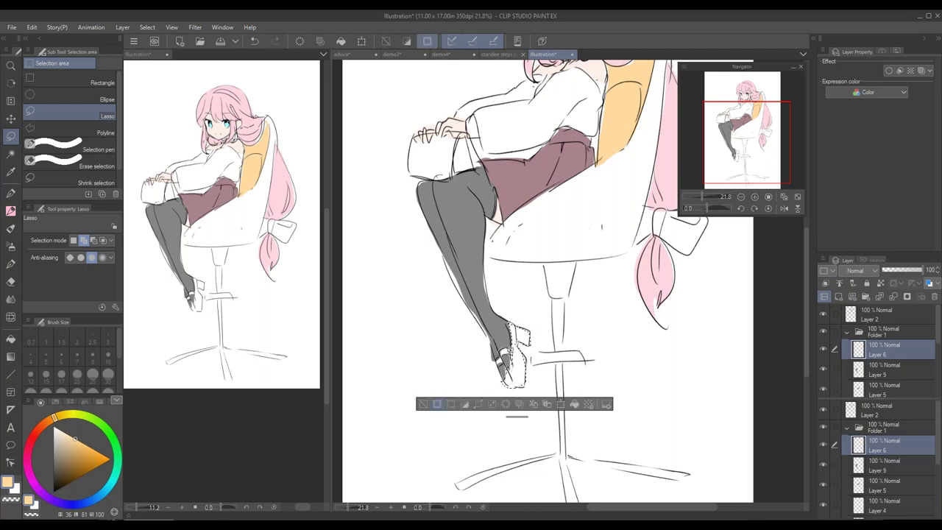
pyautogui.click(572, 403)
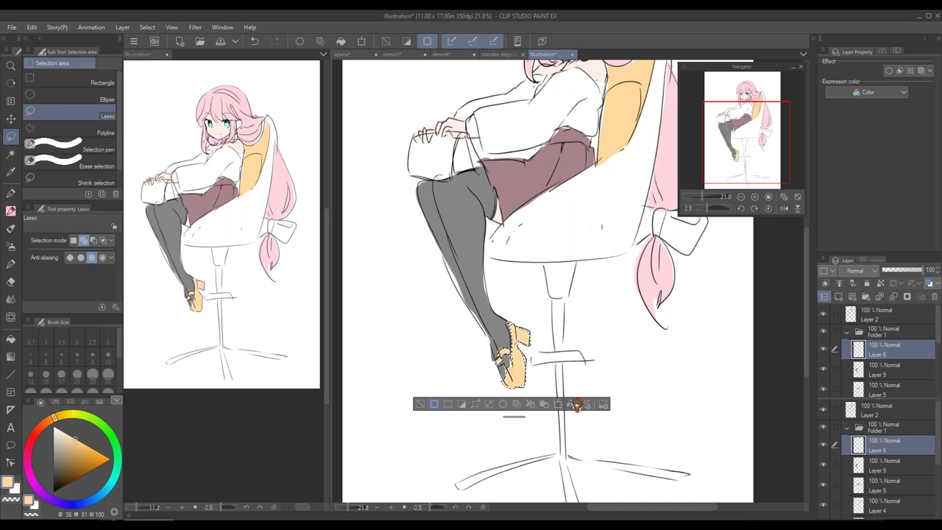
pyautogui.hotkey('ctrl', 'd')
# Examine the upper body up close and toggle Layer 9's visibility to check what it contains
pyautogui.moveTo(641, 146); pyautogui.dragTo(590, 349)
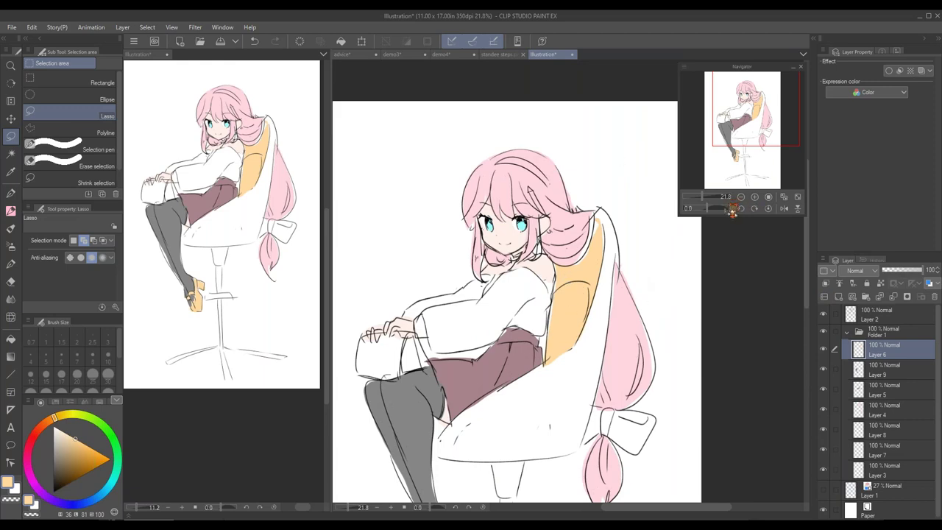
pyautogui.moveTo(701, 197); pyautogui.dragTo(706, 197)
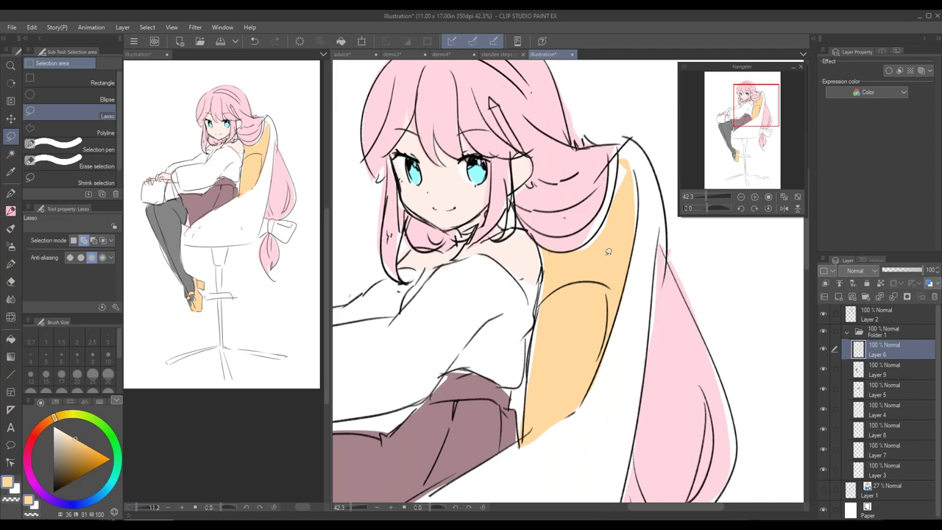
pyautogui.moveTo(636, 367); pyautogui.dragTo(644, 374)
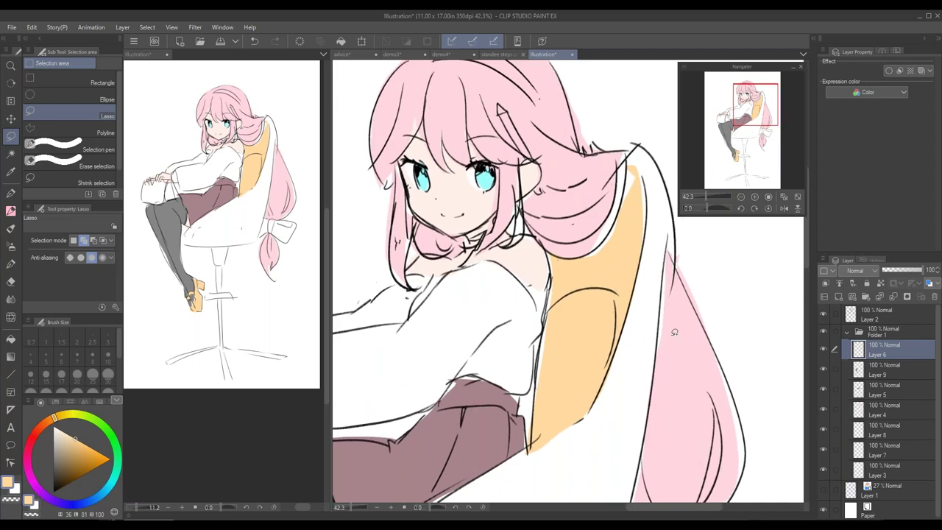
pyautogui.click(824, 369)
pyautogui.click(824, 369)
pyautogui.click(823, 370)
pyautogui.click(879, 371)
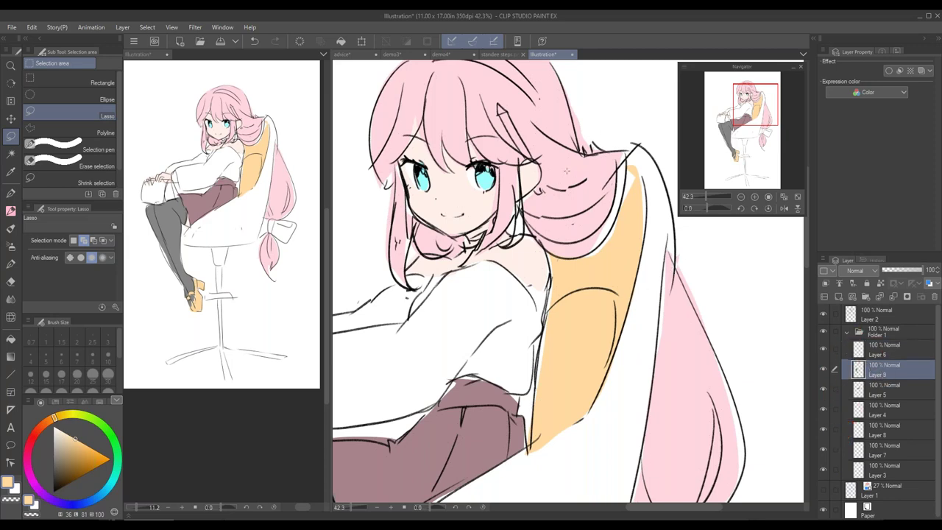
pyautogui.scroll(4, 570, 168)
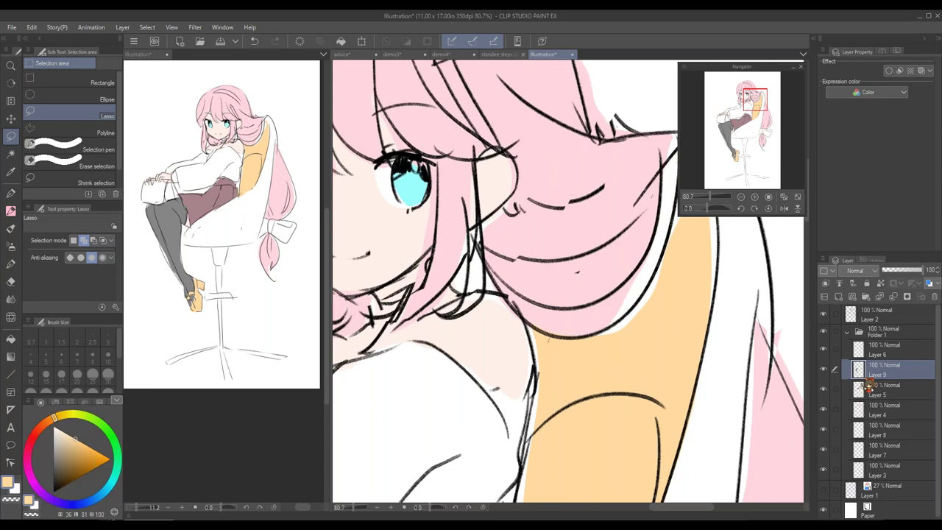
# Pick the hair's layer directly from the canvas, toggle its visibility, and try selecting several layers across the drawing
pyautogui.keyDown('ctrl'); pyautogui.keyDown('shift'); pyautogui.click(555, 160); pyautogui.keyUp('shift'); pyautogui.keyUp('ctrl')
pyautogui.click(823, 410)
pyautogui.click(823, 410)
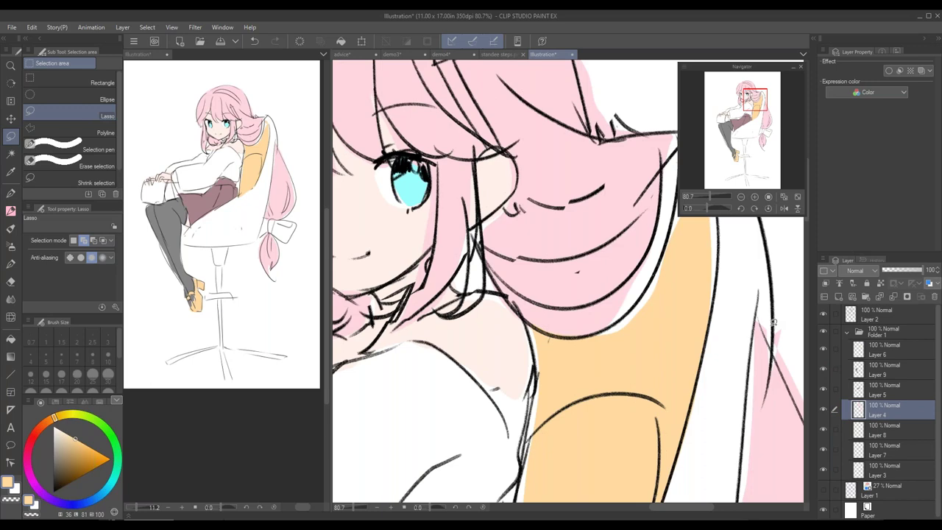
pyautogui.scroll(-2, 682, 364)
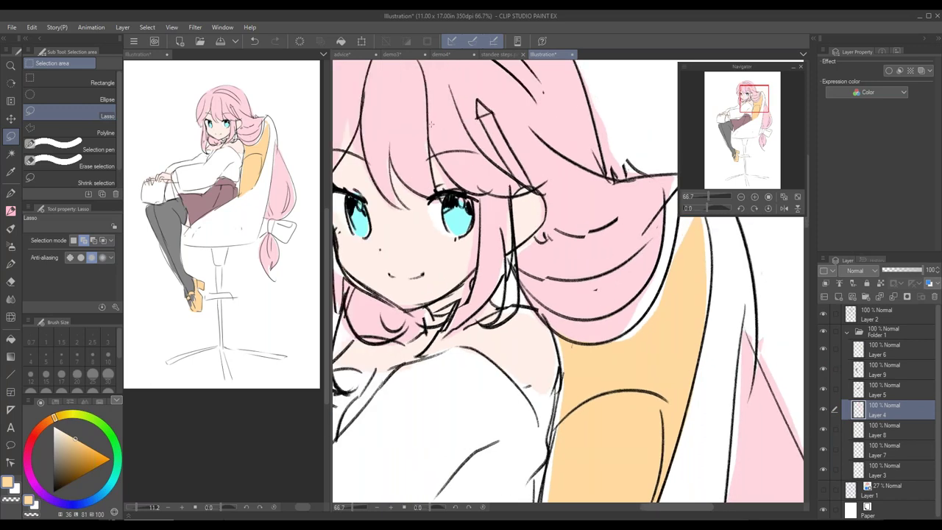
pyautogui.moveTo(448, 74); pyautogui.dragTo(693, 304)
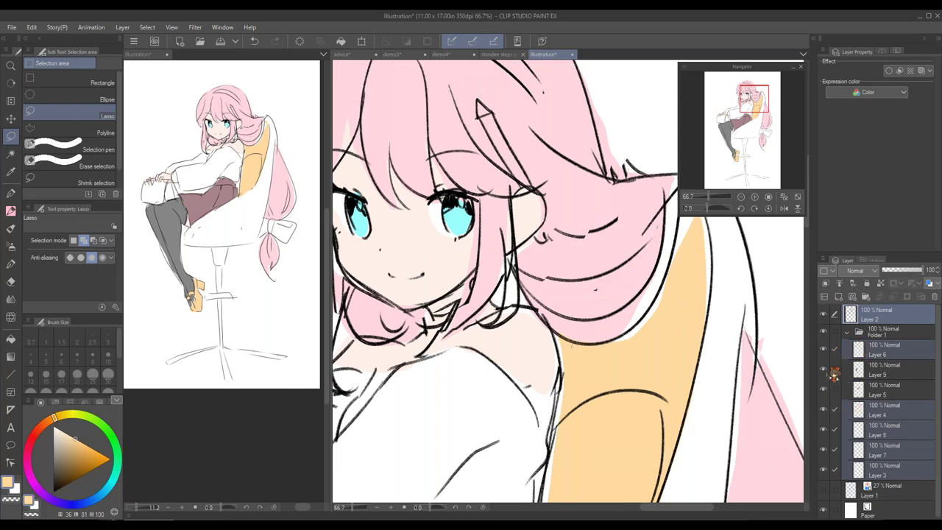
pyautogui.keyDown('ctrl'); pyautogui.keyDown('shift'); pyautogui.click(592, 196); pyautogui.keyUp('shift'); pyautogui.keyUp('ctrl')
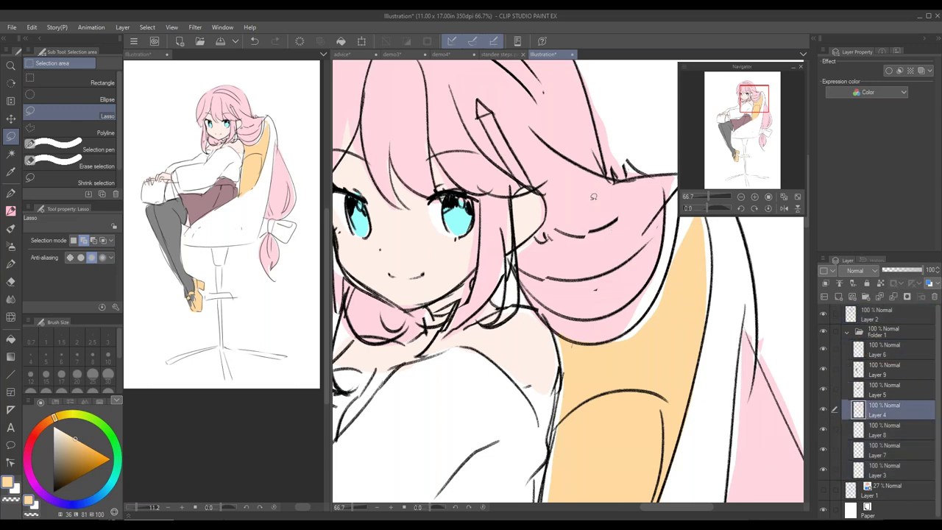
# Lasso the pencil-shaped hair clip and fill it with light orange on a new layer above Layer 6
pyautogui.moveTo(664, 317); pyautogui.dragTo(697, 380)
pyautogui.keyDown('ctrl'); pyautogui.keyDown('shift'); pyautogui.click(628, 283); pyautogui.keyUp('shift'); pyautogui.keyUp('ctrl')
pyautogui.rightClick(632, 280)
pyautogui.moveTo(543, 221)
pyautogui.mouseDown()
pyautogui.moveTo(499, 144)
pyautogui.moveTo(541, 223)
pyautogui.mouseUp()
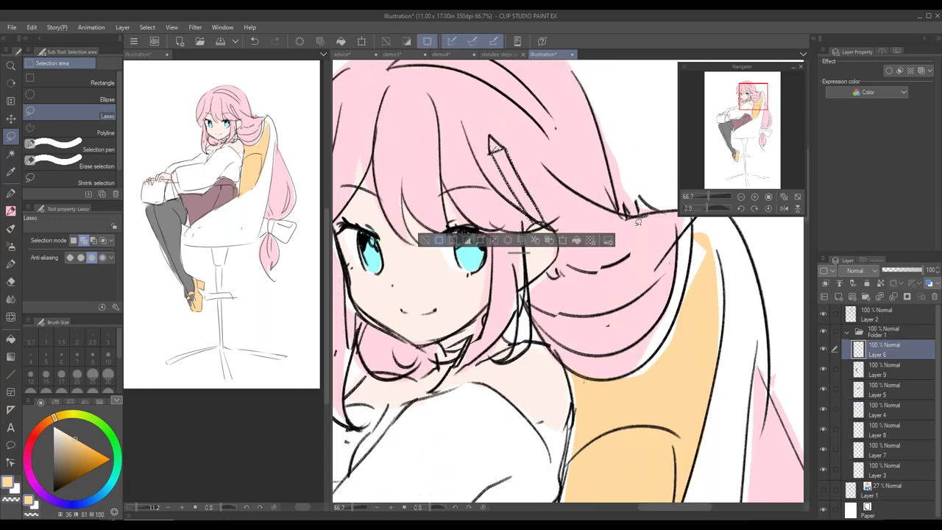
pyautogui.click(838, 296)
pyautogui.click(585, 243)
pyautogui.hotkey('ctrl', 'd')
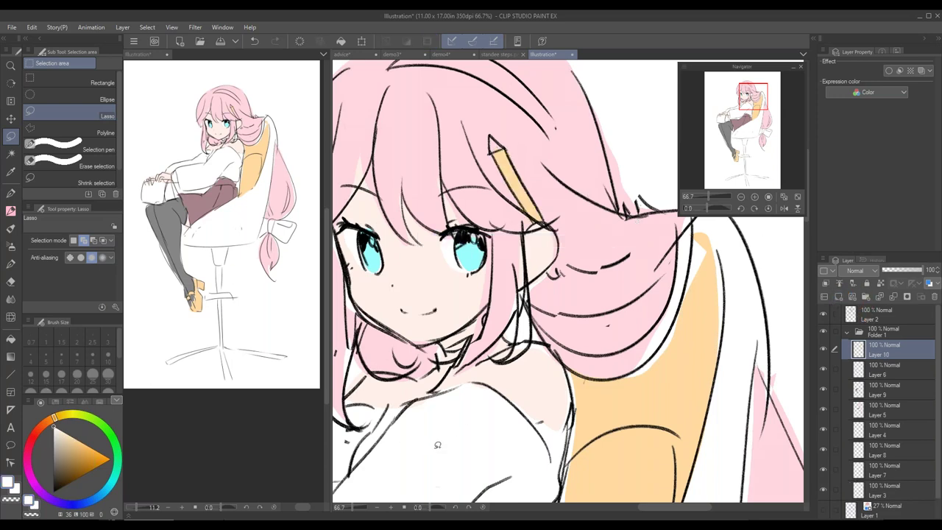
# Create a new layer above Layer 9 and lasso the blouse with its sleeves and the handbag
pyautogui.click(882, 487)
pyautogui.click(882, 390)
pyautogui.click(838, 297)
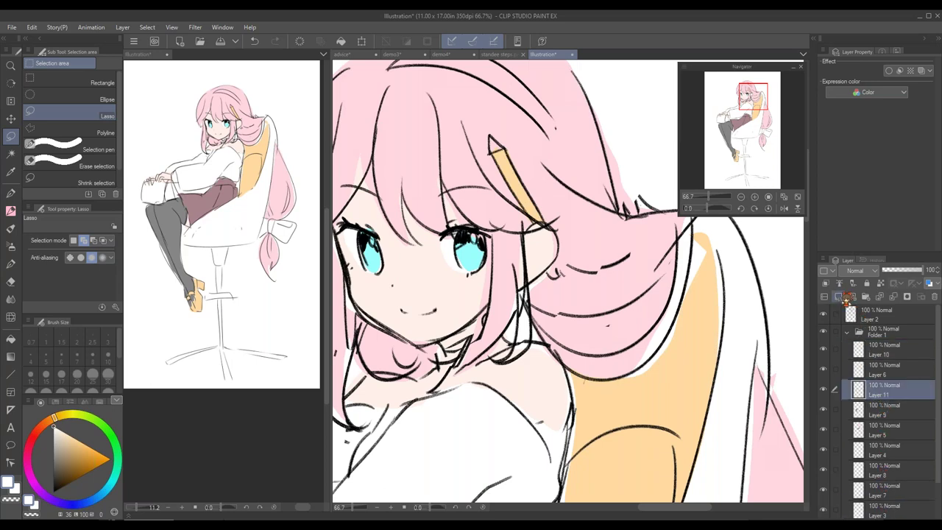
pyautogui.scroll(-2, 683, 347)
pyautogui.scroll(-1, 682, 346)
pyautogui.moveTo(683, 347); pyautogui.dragTo(785, 239)
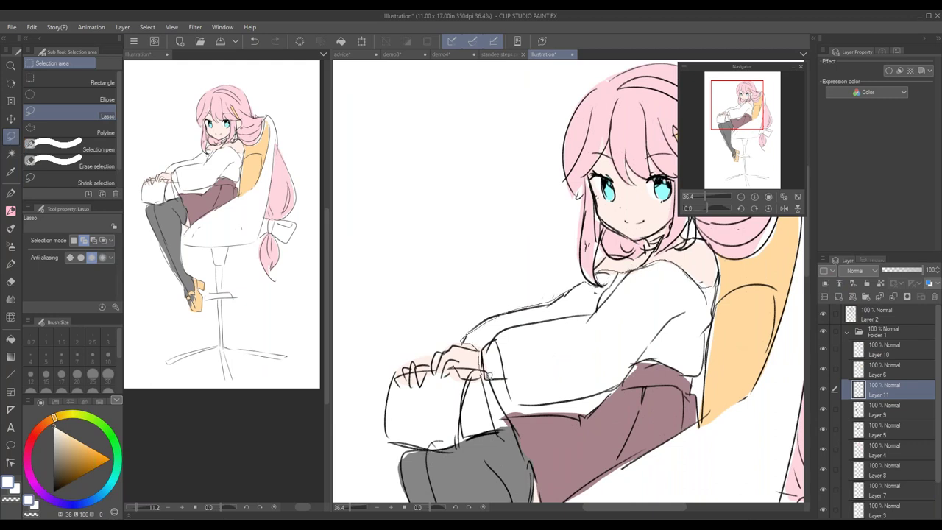
pyautogui.moveTo(525, 403)
pyautogui.mouseDown()
pyautogui.moveTo(625, 384)
pyautogui.moveTo(651, 357)
pyautogui.mouseUp()
pyautogui.moveTo(720, 277); pyautogui.dragTo(717, 274)
pyautogui.moveTo(613, 330); pyautogui.dragTo(641, 266)
pyautogui.moveTo(509, 308)
pyautogui.mouseDown()
pyautogui.moveTo(520, 366)
pyautogui.moveTo(494, 363)
pyautogui.mouseUp()
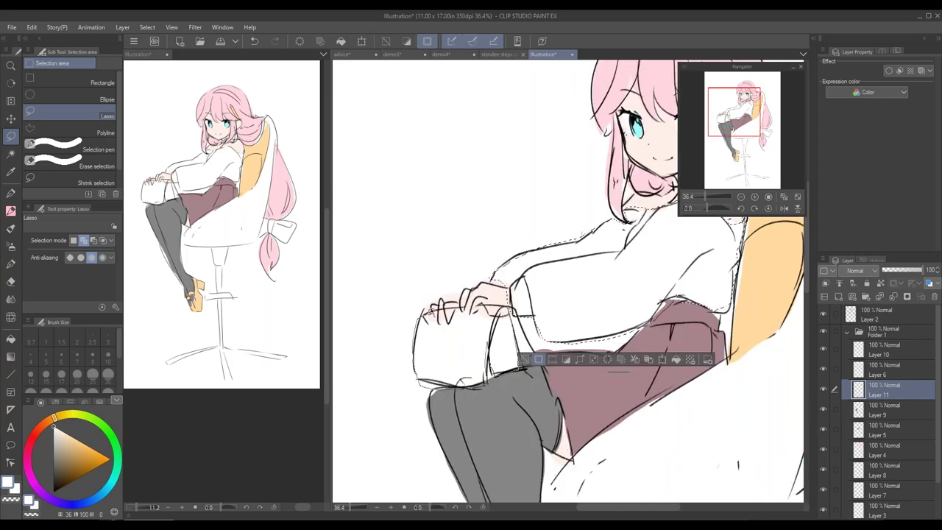
# Add the chair's outer shell and the headband to the lasso selection and fill everything with white
pyautogui.moveTo(736, 351); pyautogui.dragTo(599, 238)
pyautogui.click(741, 197)
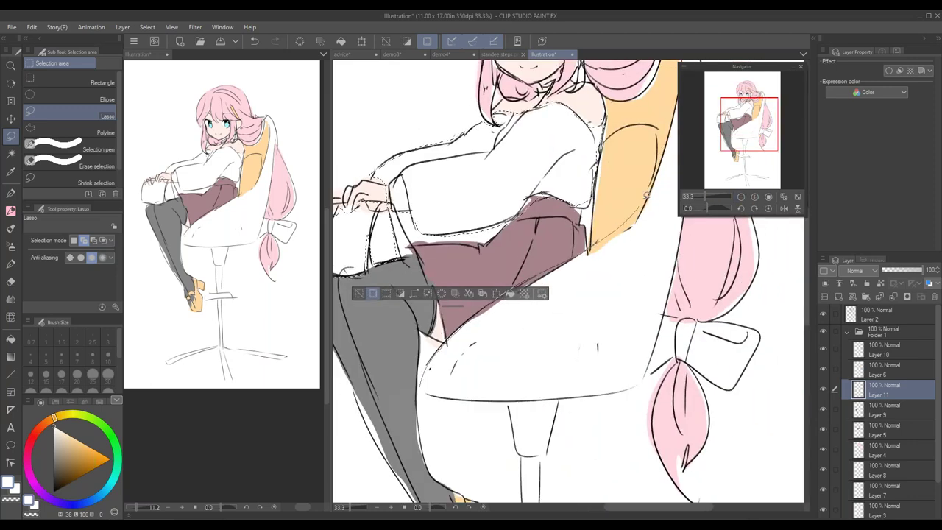
pyautogui.moveTo(675, 221)
pyautogui.mouseDown()
pyautogui.moveTo(673, 306)
pyautogui.moveTo(602, 389)
pyautogui.moveTo(423, 384)
pyautogui.moveTo(415, 368)
pyautogui.mouseUp()
pyautogui.moveTo(597, 385); pyautogui.dragTo(500, 507)
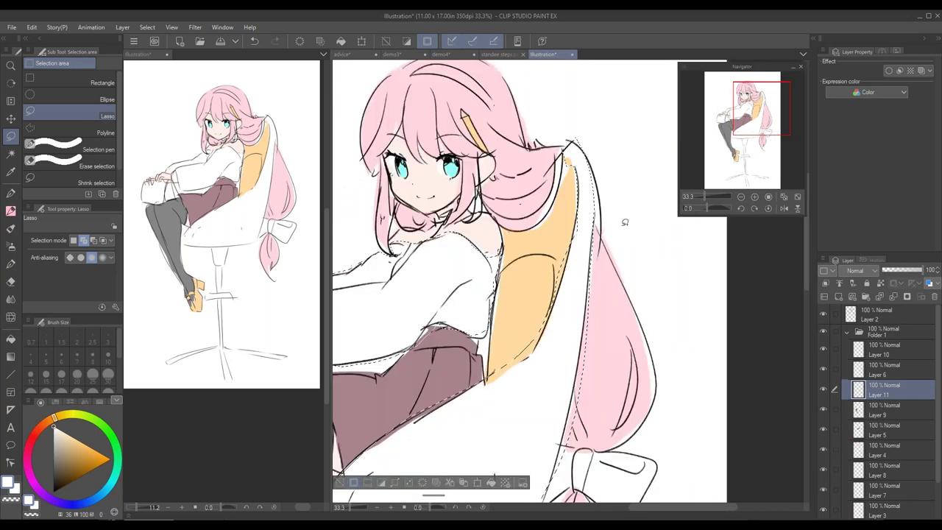
pyautogui.moveTo(565, 211); pyautogui.dragTo(637, 267)
pyautogui.moveTo(708, 209); pyautogui.dragTo(692, 209)
pyautogui.moveTo(447, 320)
pyautogui.mouseDown()
pyautogui.moveTo(439, 400)
pyautogui.moveTo(425, 391)
pyautogui.moveTo(442, 319)
pyautogui.mouseUp()
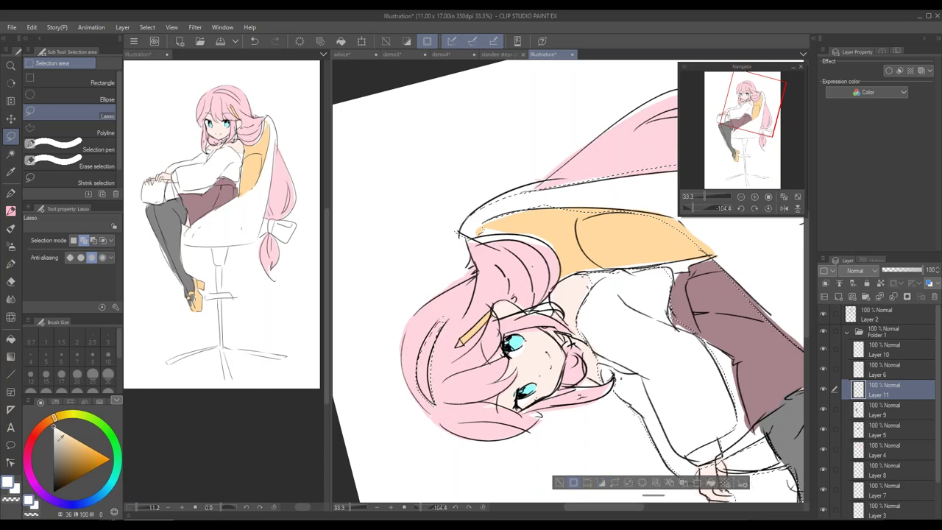
pyautogui.click(712, 483)
# Refill the blouse, bag, chair shell and headband on Layer 11 with bright green
pyautogui.moveTo(711, 431); pyautogui.dragTo(636, 371)
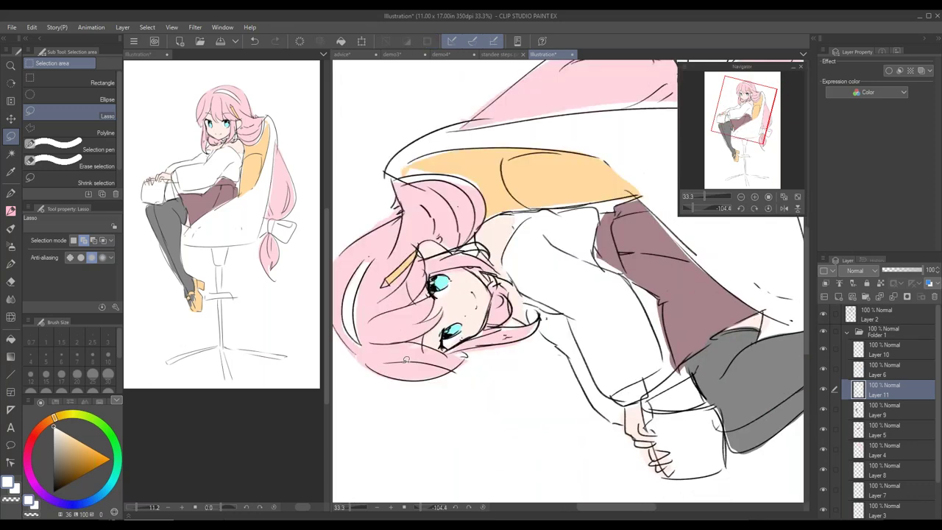
pyautogui.click(80, 443)
pyautogui.click(103, 425)
pyautogui.click(637, 483)
pyautogui.hotkey('ctrl', 'd')
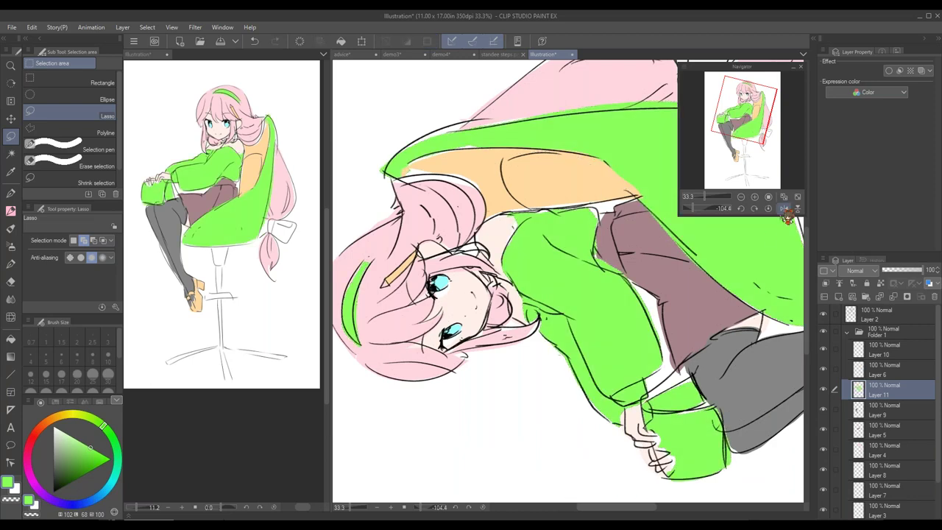
# Reset the view rotation, lasso the missed strip along the chair back's outer edge and fill it green
pyautogui.click(768, 208)
pyautogui.moveTo(760, 245); pyautogui.dragTo(669, 192)
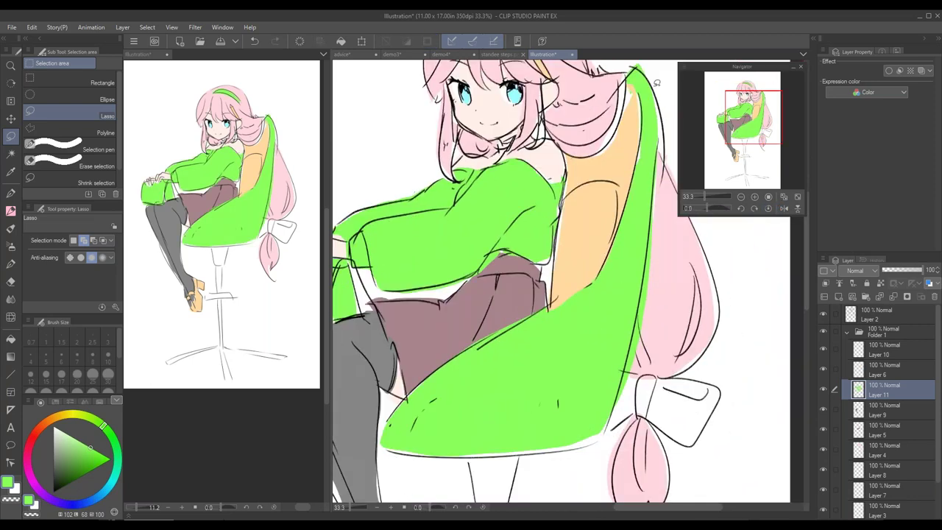
pyautogui.moveTo(662, 117)
pyautogui.mouseDown()
pyautogui.moveTo(656, 244)
pyautogui.moveTo(649, 106)
pyautogui.mouseUp()
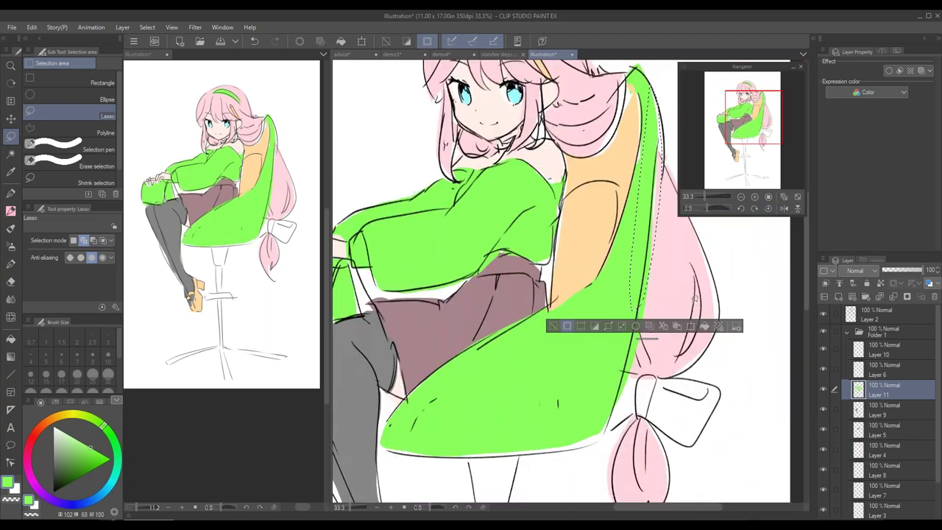
pyautogui.click(708, 325)
pyautogui.hotkey('ctrl', 'd')
pyautogui.moveTo(607, 210)
pyautogui.mouseDown()
pyautogui.moveTo(624, 333)
pyautogui.moveTo(659, 246)
pyautogui.mouseUp()
pyautogui.moveTo(588, 277); pyautogui.dragTo(610, 259)
pyautogui.hotkey('ctrl', 'd')
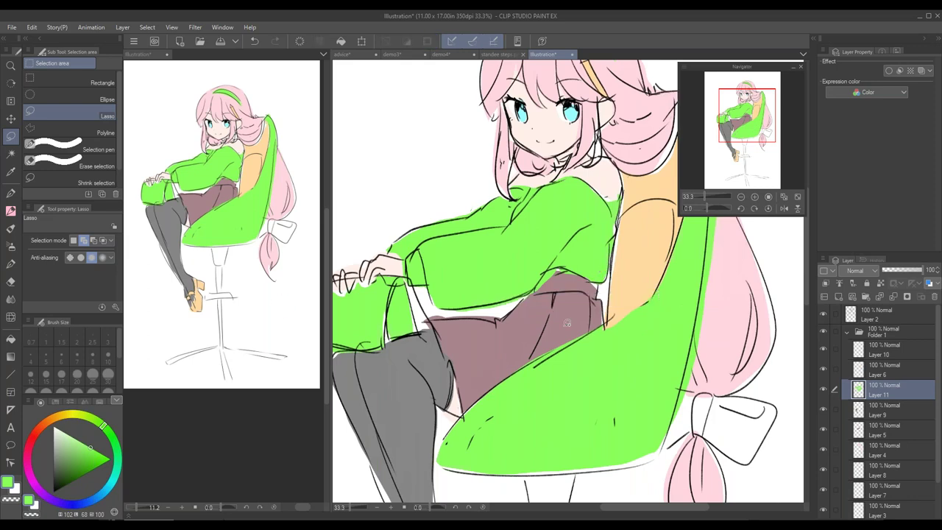
# Pick the skirt's layer and mauve color, lasso the hair bow near the ponytail's end and fill it
pyautogui.scroll(-1, 571, 300)
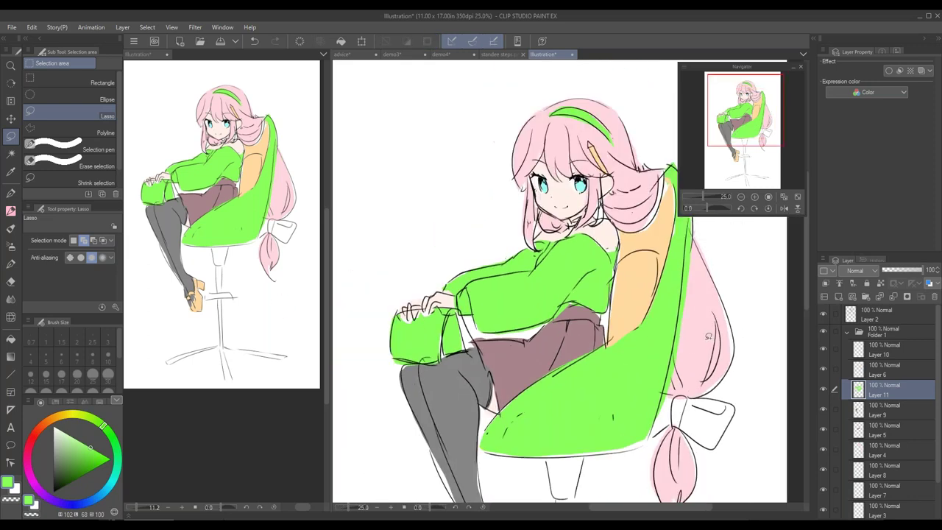
pyautogui.keyDown('ctrl'); pyautogui.keyDown('shift'); pyautogui.click(537, 352); pyautogui.keyUp('shift'); pyautogui.keyUp('ctrl')
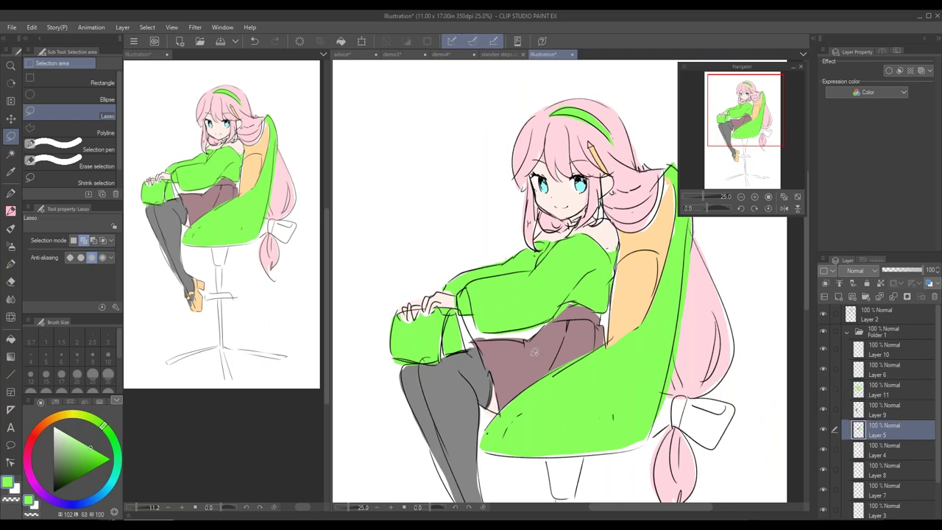
pyautogui.keyDown('alt'); pyautogui.click(528, 352); pyautogui.keyUp('alt')
pyautogui.moveTo(677, 395); pyautogui.dragTo(631, 293)
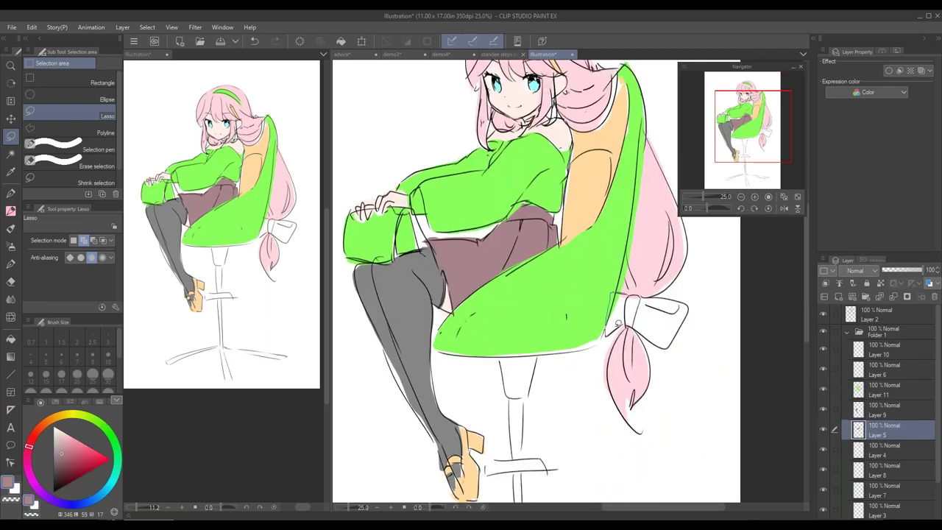
pyautogui.moveTo(633, 291); pyautogui.dragTo(631, 294)
pyautogui.click(710, 366)
pyautogui.hotkey('ctrl', 'd')
pyautogui.moveTo(671, 407); pyautogui.dragTo(663, 362)
# Switch to the chair cushion's Layer 6, lasso the chair's stem, footrest and base legs, and fill them with mauve
pyautogui.keyDown('ctrl'); pyautogui.keyDown('shift'); pyautogui.click(586, 161); pyautogui.keyUp('shift'); pyautogui.keyUp('ctrl')
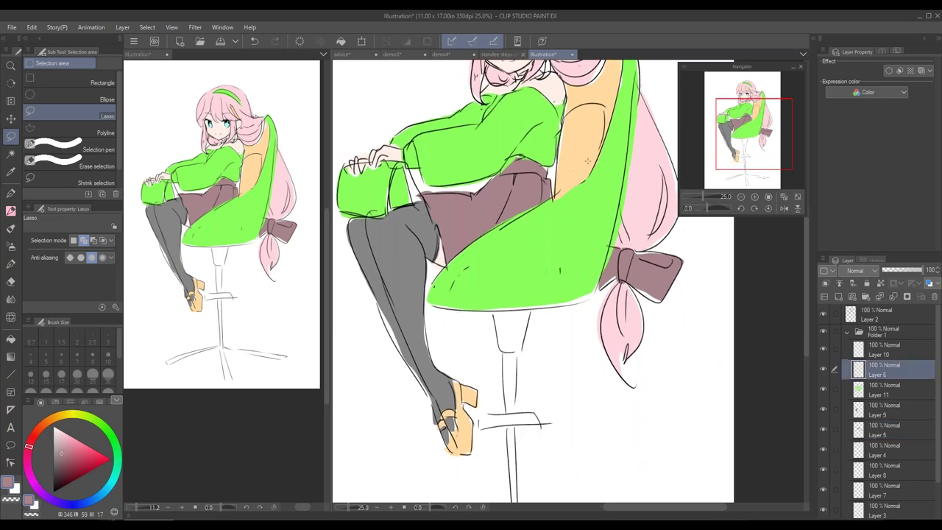
pyautogui.moveTo(531, 306); pyautogui.dragTo(494, 311)
pyautogui.moveTo(504, 347)
pyautogui.mouseDown()
pyautogui.moveTo(507, 408)
pyautogui.moveTo(516, 352)
pyautogui.mouseUp()
pyautogui.moveTo(516, 408); pyautogui.dragTo(480, 407)
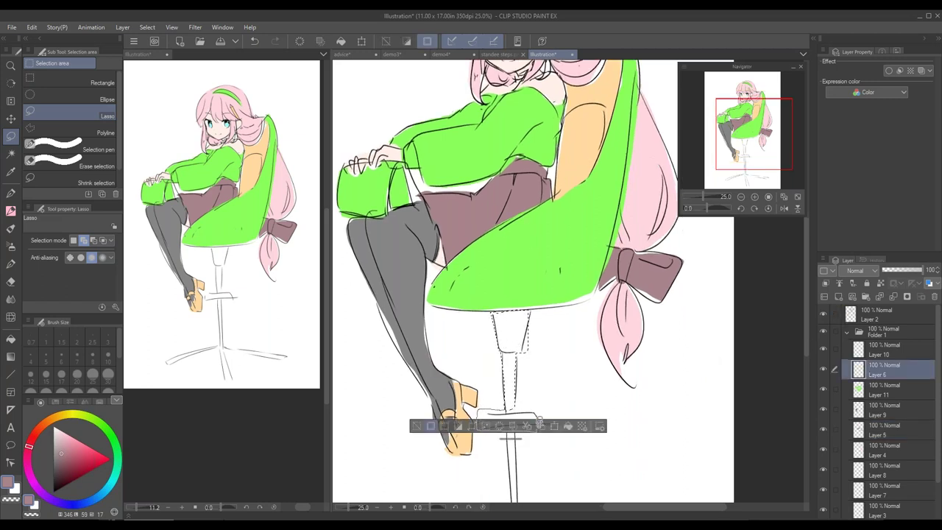
pyautogui.moveTo(539, 425); pyautogui.dragTo(527, 411)
pyautogui.moveTo(512, 489); pyautogui.dragTo(528, 331)
pyautogui.moveTo(522, 269)
pyautogui.mouseDown()
pyautogui.moveTo(537, 367)
pyautogui.moveTo(412, 408)
pyautogui.moveTo(528, 362)
pyautogui.moveTo(539, 367)
pyautogui.moveTo(541, 445)
pyautogui.moveTo(535, 376)
pyautogui.mouseUp()
pyautogui.moveTo(707, 209); pyautogui.dragTo(713, 209)
pyautogui.moveTo(466, 267)
pyautogui.mouseDown()
pyautogui.moveTo(528, 375)
pyautogui.moveTo(544, 371)
pyautogui.moveTo(467, 269)
pyautogui.mouseUp()
pyautogui.click(580, 430)
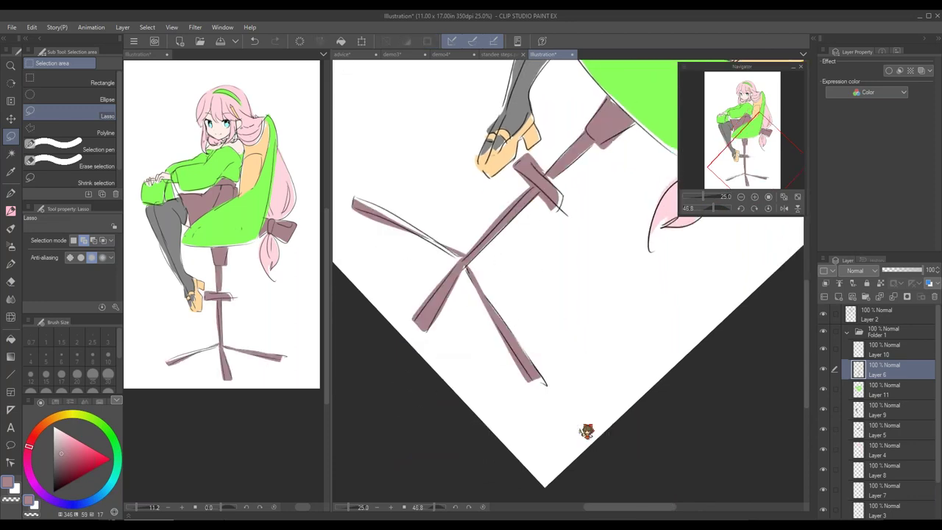
# Undo the mauve fill, pick the cushion's light orange and refill the chair's stand with it
pyautogui.moveTo(607, 298); pyautogui.dragTo(602, 362)
pyautogui.hotkey('ctrl', 'z')
pyautogui.moveTo(588, 332); pyautogui.dragTo(388, 430)
pyautogui.keyDown('alt'); pyautogui.click(584, 208); pyautogui.keyUp('alt')
pyautogui.click(491, 482)
pyautogui.hotkey('ctrl', 'd')
pyautogui.moveTo(581, 295); pyautogui.dragTo(626, 364)
pyautogui.click(772, 209)
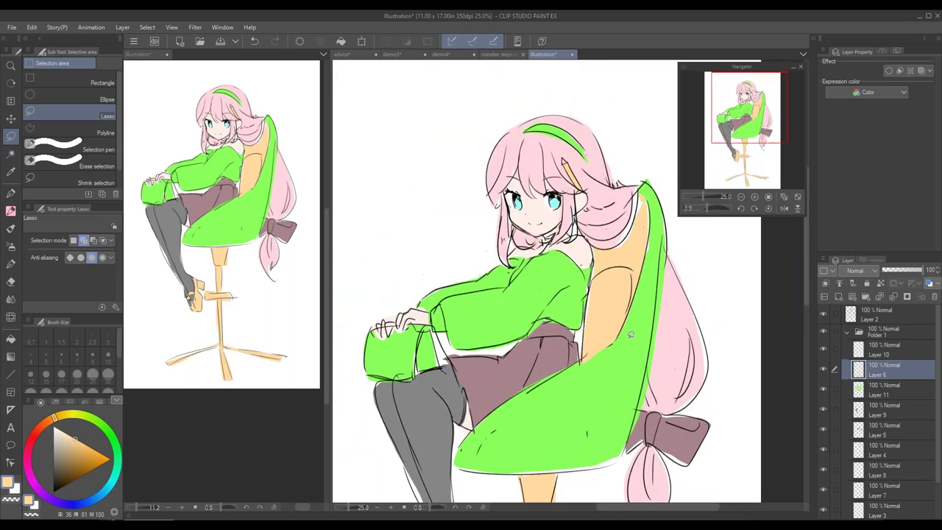
# Pick the skirt's layer and mauve color, lasso the choker at the neck and fill it
pyautogui.keyDown('ctrl'); pyautogui.keyDown('shift'); pyautogui.click(545, 274); pyautogui.keyUp('shift'); pyautogui.keyUp('ctrl')
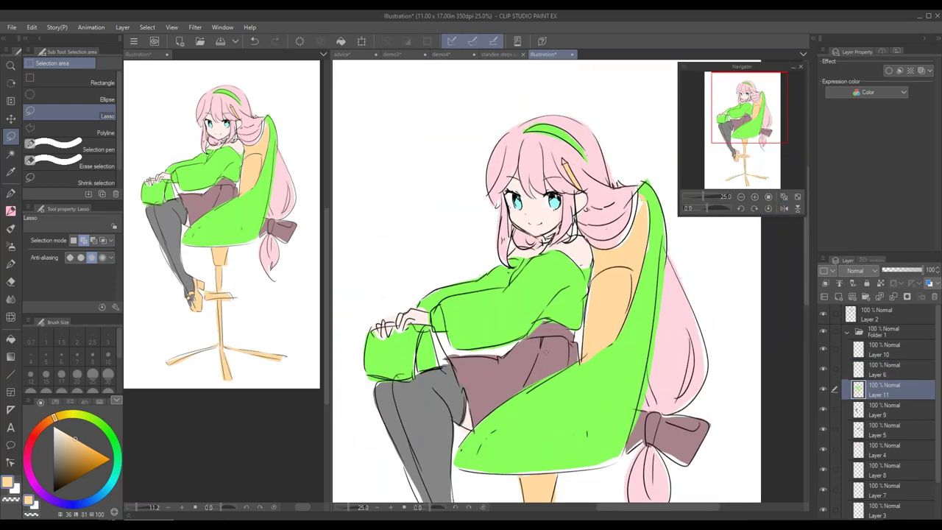
pyautogui.keyDown('ctrl'); pyautogui.keyDown('shift'); pyautogui.click(546, 352); pyautogui.keyUp('shift'); pyautogui.keyUp('ctrl')
pyautogui.keyDown('alt'); pyautogui.click(548, 351); pyautogui.keyUp('alt')
pyautogui.moveTo(546, 239); pyautogui.dragTo(543, 236)
pyautogui.click(607, 257)
pyautogui.hotkey('ctrl', 'd')
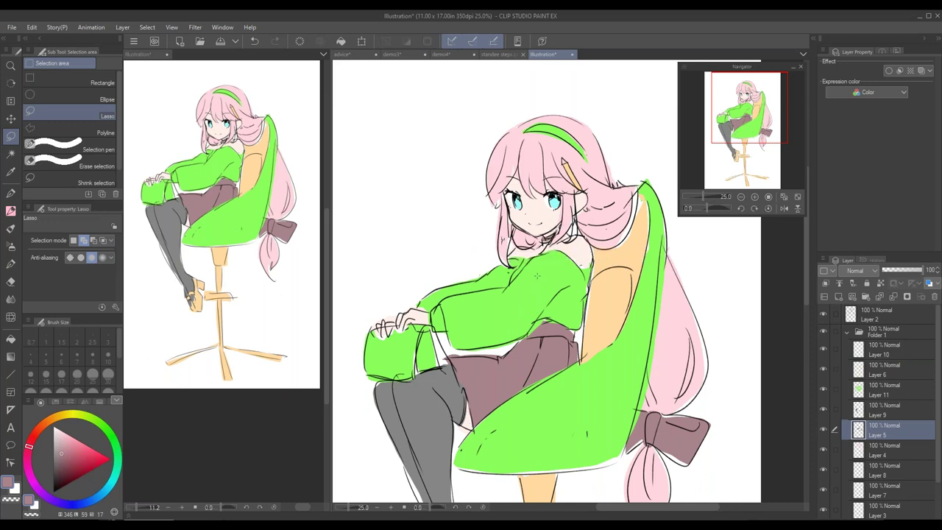
# Turn the green shapes on Layer 11 white by setting their luminosity to 100 in Hue/Saturation/Luminosity
pyautogui.keyDown('ctrl'); pyautogui.keyDown('shift'); pyautogui.click(544, 288); pyautogui.keyUp('shift'); pyautogui.keyUp('ctrl')
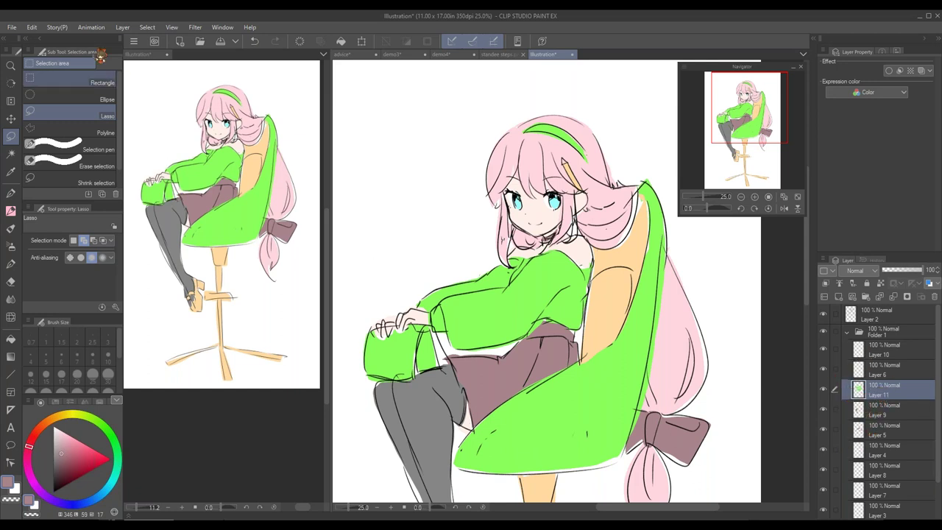
pyautogui.click(31, 27)
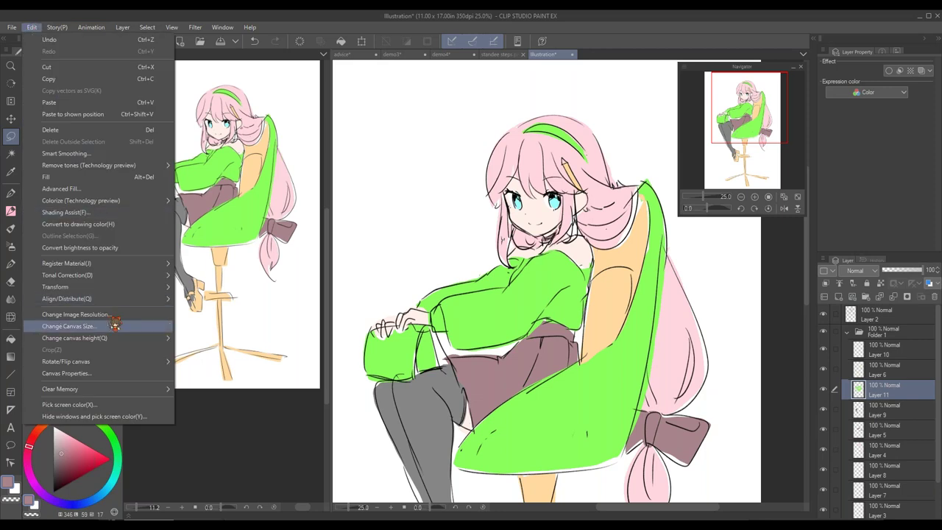
pyautogui.moveTo(142, 275)
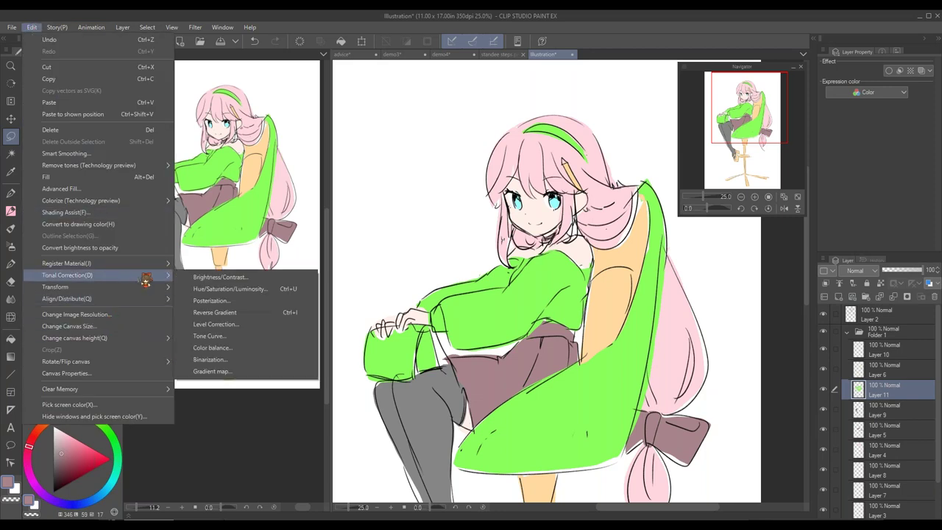
pyautogui.click(270, 289)
pyautogui.moveTo(336, 321); pyautogui.dragTo(398, 322)
pyautogui.click(425, 252)
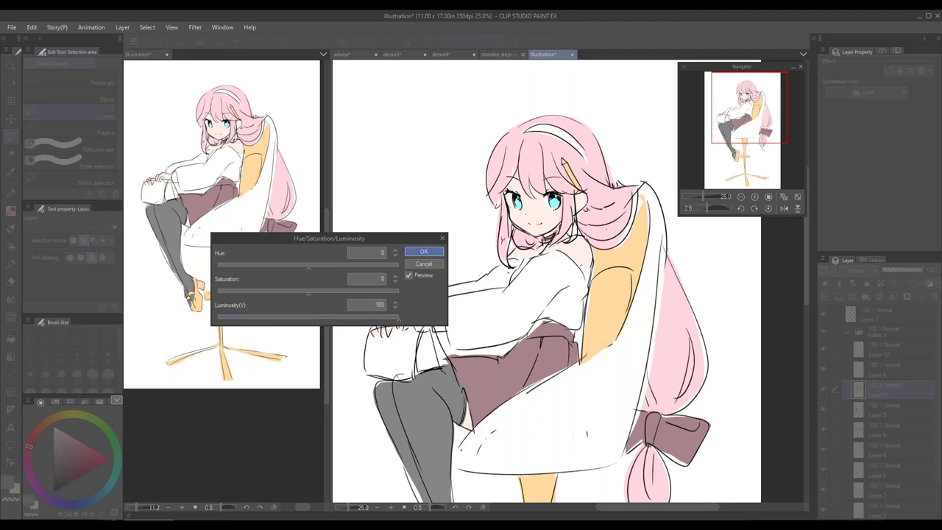
# Flip the view horizontally, choose a black pencil for Layer 2, and move that sketch layer to the top of Folder 1
pyautogui.moveTo(568, 323); pyautogui.dragTo(502, 308)
pyautogui.press('h')
pyautogui.click(883, 317)
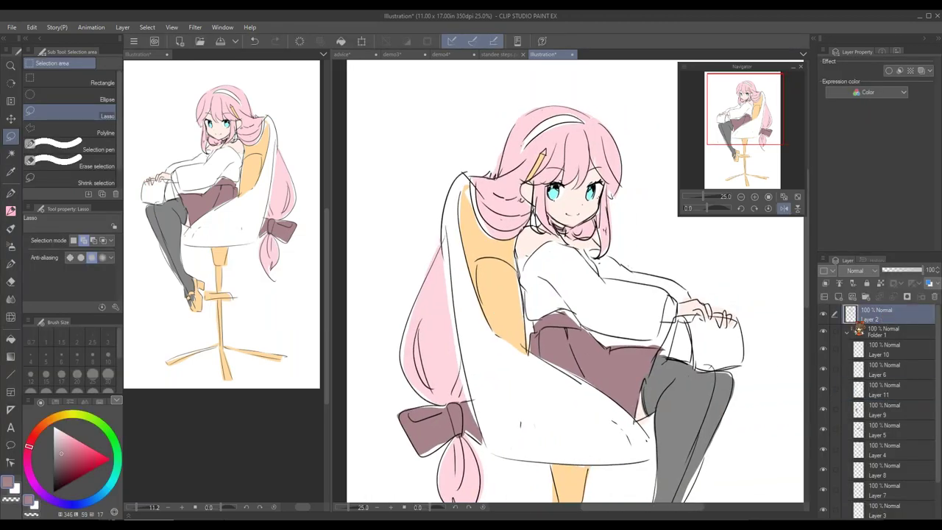
pyautogui.moveTo(59, 478); pyautogui.dragTo(64, 504)
pyautogui.press('p')
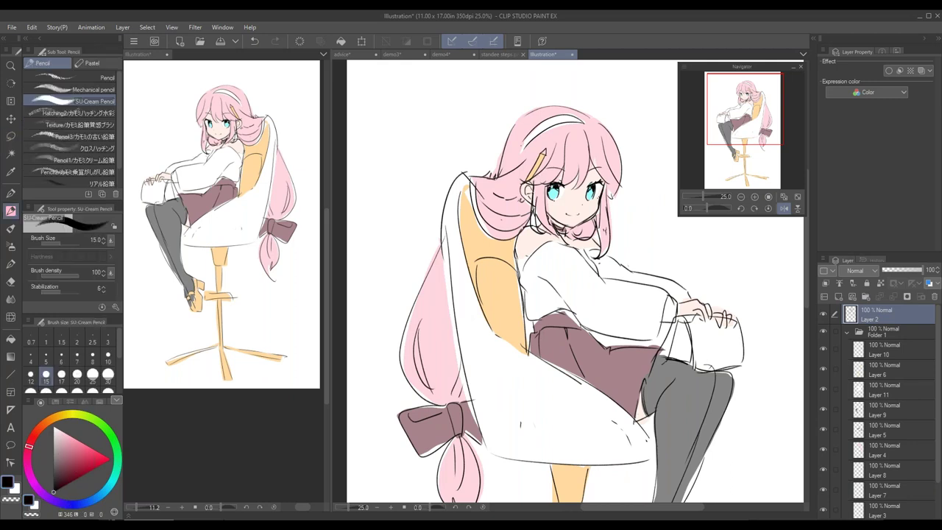
pyautogui.moveTo(918, 315); pyautogui.dragTo(903, 337)
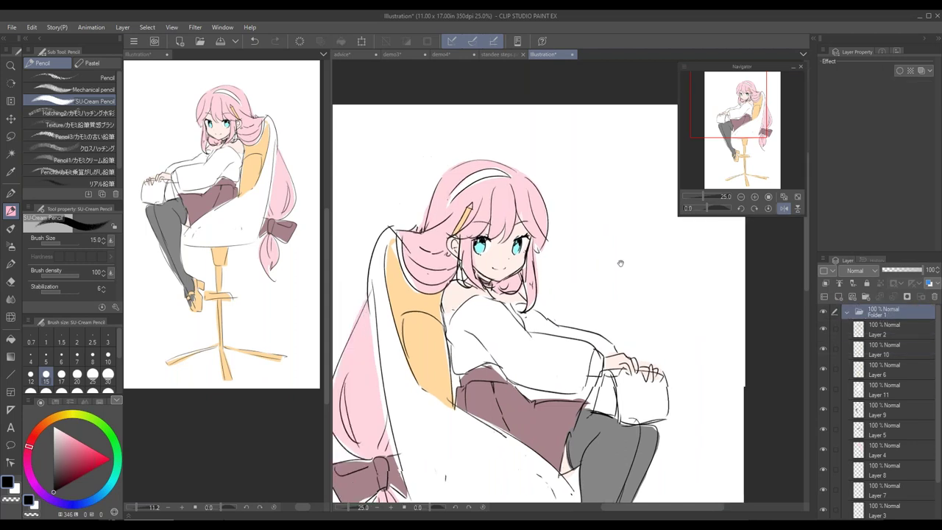
# Lasso the far half of the face and hair across Folder 1, and rotate and narrow it slightly
pyautogui.click(11, 137)
pyautogui.moveTo(541, 152)
pyautogui.mouseDown()
pyautogui.moveTo(573, 198)
pyautogui.moveTo(565, 290)
pyautogui.mouseUp()
pyautogui.moveTo(519, 254); pyautogui.dragTo(521, 190)
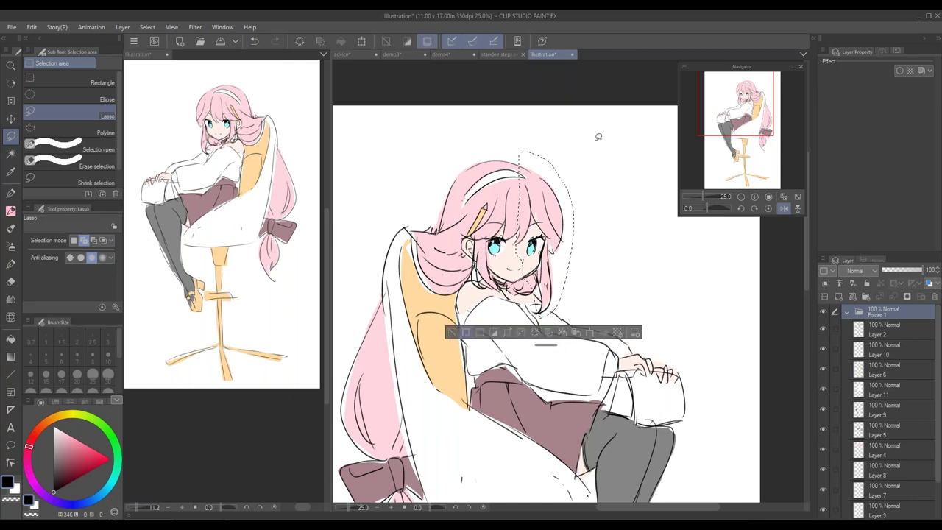
pyautogui.hotkey('ctrl', 't')
pyautogui.moveTo(587, 168); pyautogui.dragTo(583, 165)
pyautogui.moveTo(549, 227); pyautogui.dragTo(546, 229)
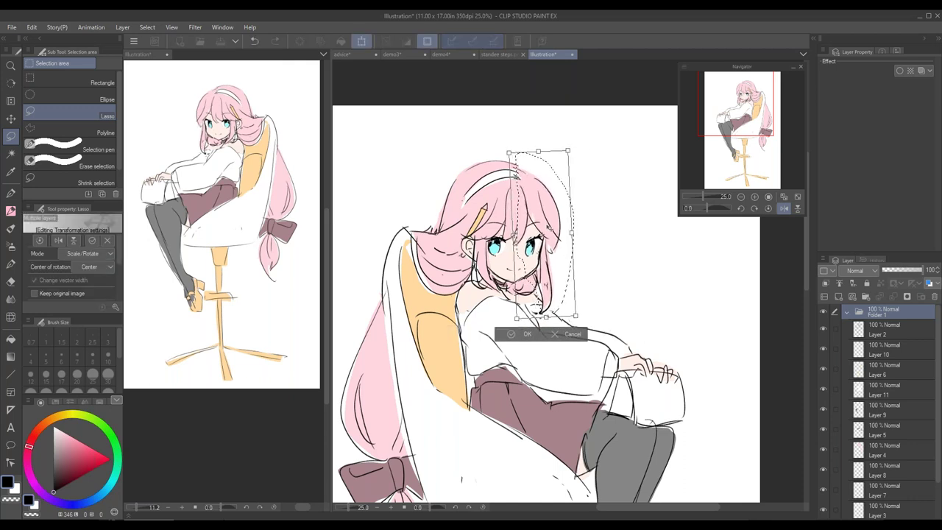
pyautogui.press('h')
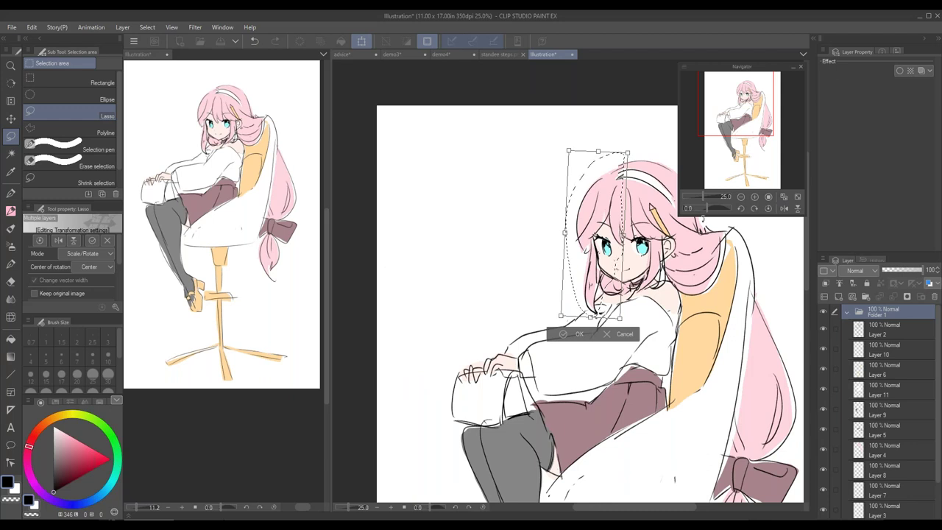
pyautogui.press('Return')
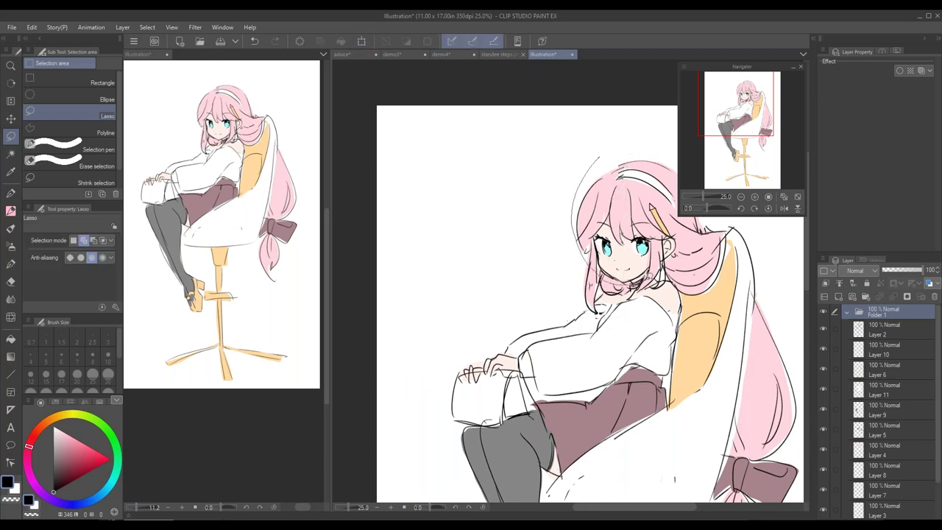
# Lasso the head across all layers in Folder 1, shift it and scale it down slightly
pyautogui.moveTo(703, 208)
pyautogui.mouseDown()
pyautogui.moveTo(618, 157)
pyautogui.moveTo(528, 183)
pyautogui.moveTo(554, 192)
pyautogui.moveTo(547, 198)
pyautogui.mouseUp()
pyautogui.hotkey('ctrl', 't')
pyautogui.moveTo(510, 250); pyautogui.dragTo(517, 250)
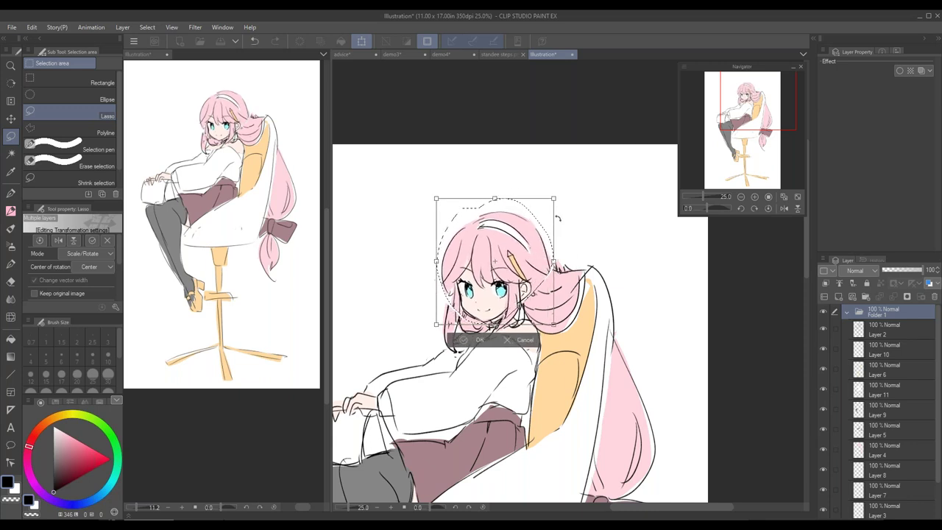
pyautogui.moveTo(554, 261); pyautogui.dragTo(552, 262)
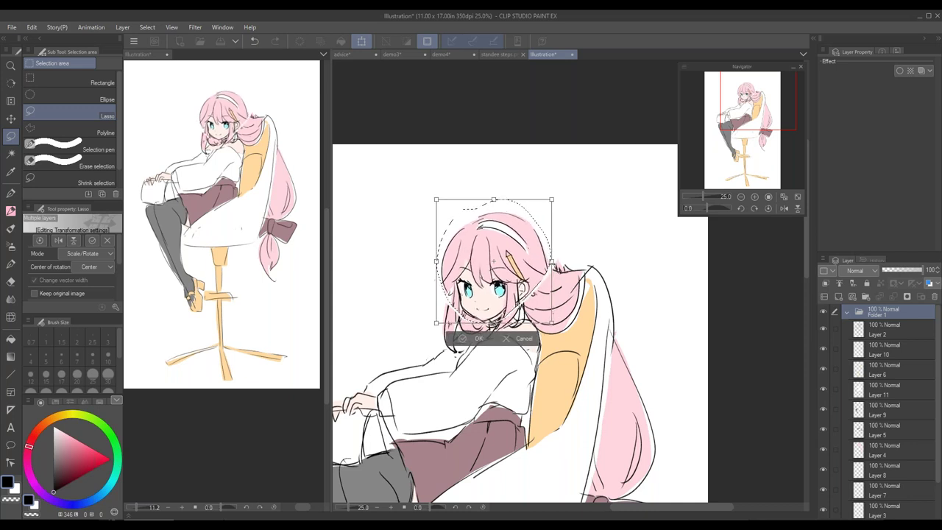
pyautogui.press('Return')
pyautogui.hotkey('ctrl', 'd')
# Undo the last shift and scaling of the lassoed head, scale it down slightly instead across Folder 1, and clear the selection
pyautogui.moveTo(577, 425); pyautogui.dragTo(663, 317)
pyautogui.press('h')
pyautogui.press('h')
pyautogui.hotkey('ctrl', 'z')
pyautogui.hotkey('ctrl', 'z')
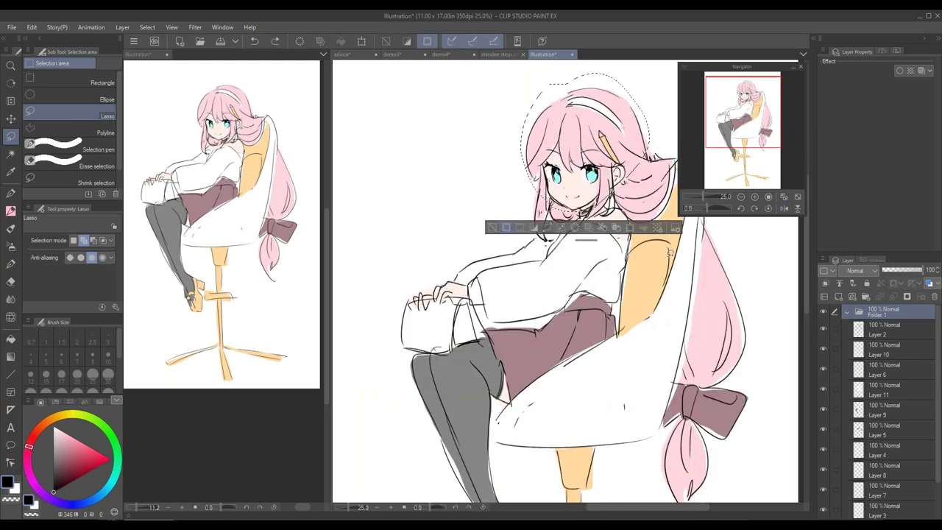
pyautogui.hotkey('ctrl', 't')
pyautogui.moveTo(648, 74); pyautogui.dragTo(646, 80)
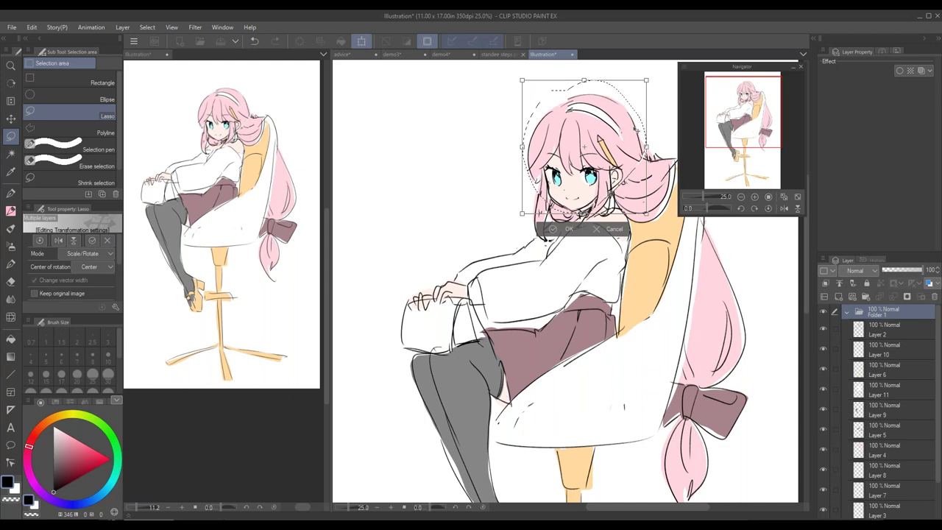
pyautogui.press('Return')
pyautogui.hotkey('ctrl', 'd')
# Select Layer 2 with the SU-Cream Pencil and flip the view horizontally to check the figure's proportions
pyautogui.moveTo(725, 328); pyautogui.dragTo(614, 271)
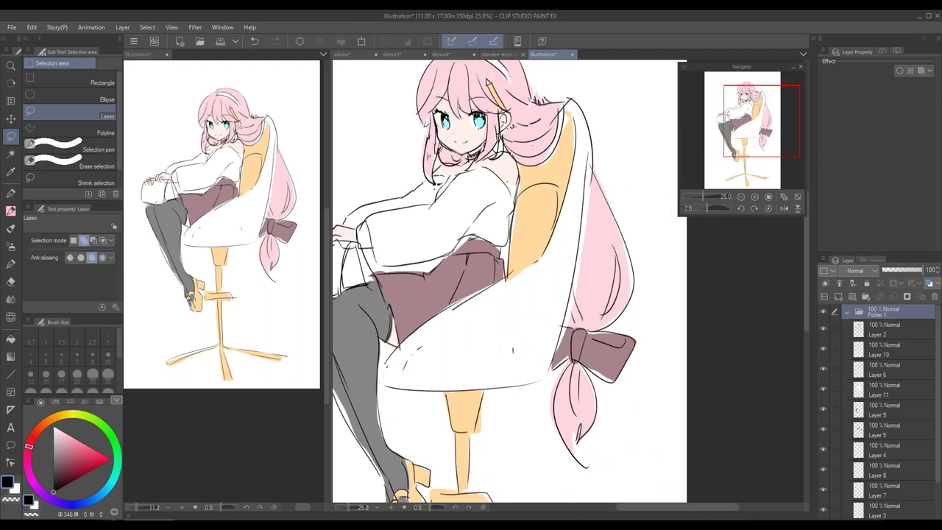
pyautogui.click(883, 329)
pyautogui.press('p')
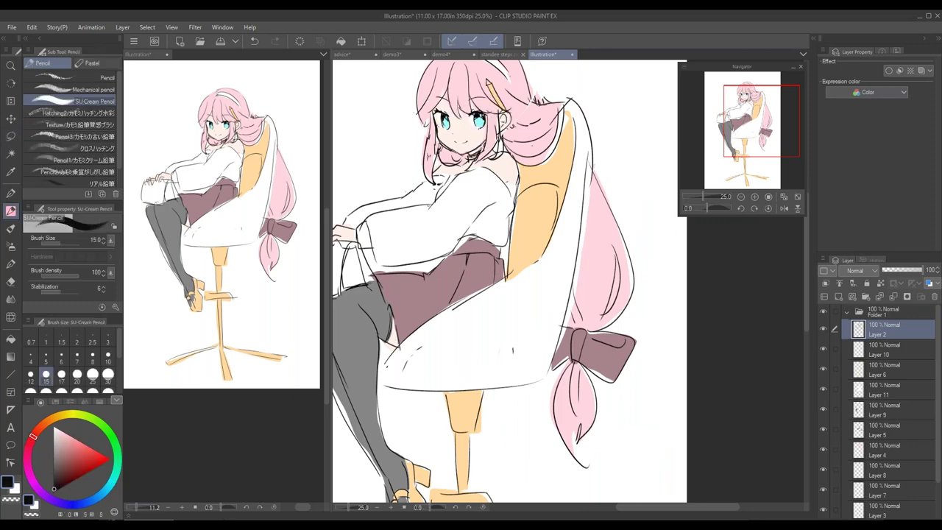
pyautogui.press('h')
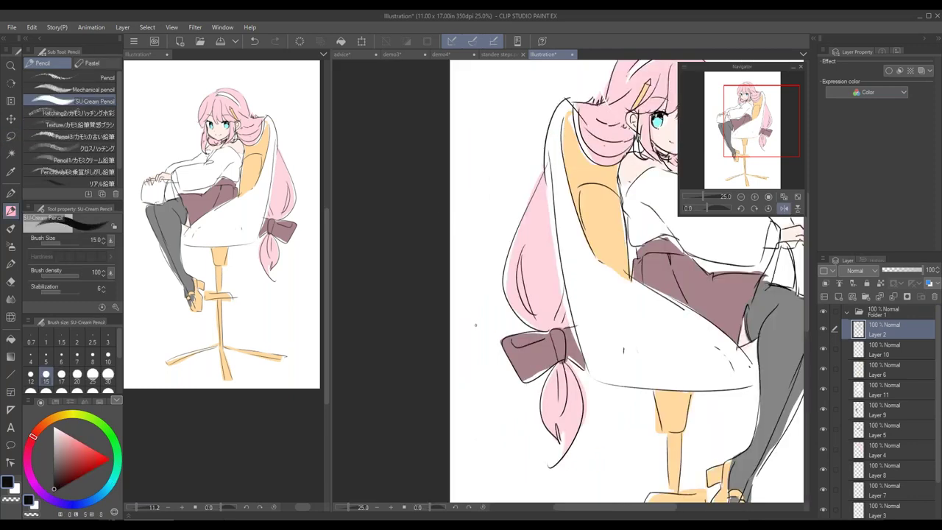
pyautogui.moveTo(590, 303); pyautogui.dragTo(494, 288)
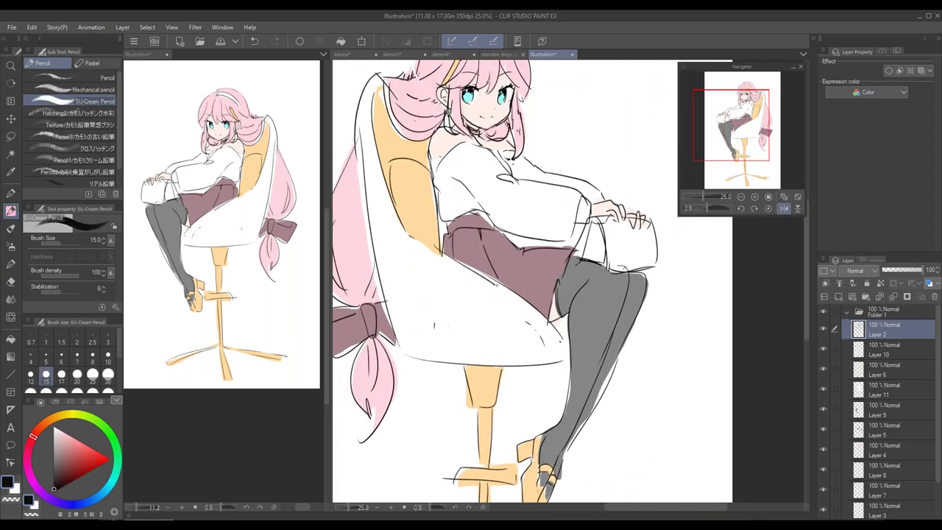
pyautogui.moveTo(554, 308); pyautogui.dragTo(584, 362)
# Sample the light pink of the hair, lasso the small area beside the ear, and fill it on Layer 4
pyautogui.keyDown('ctrl'); pyautogui.keyDown('shift'); pyautogui.click(515, 105); pyautogui.keyUp('shift'); pyautogui.keyUp('ctrl')
pyautogui.keyDown('alt'); pyautogui.click(516, 105); pyautogui.keyUp('alt')
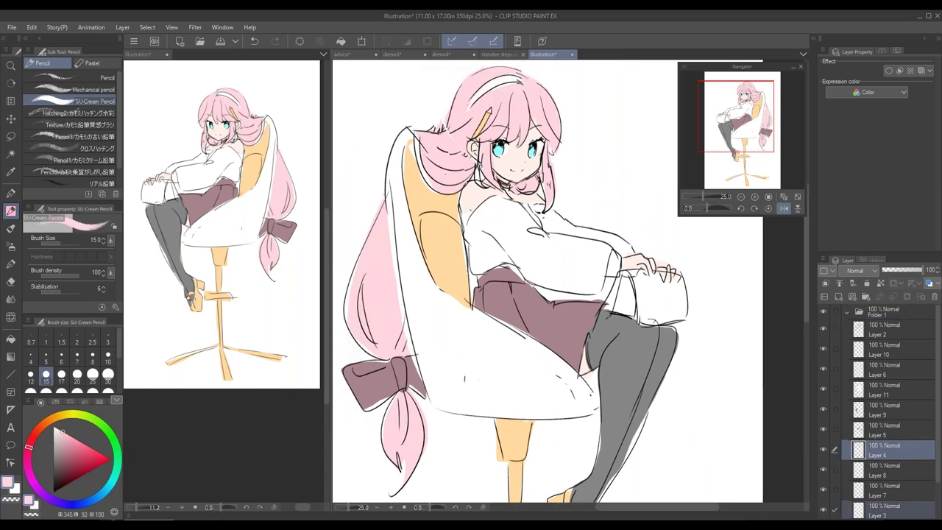
pyautogui.press('m')
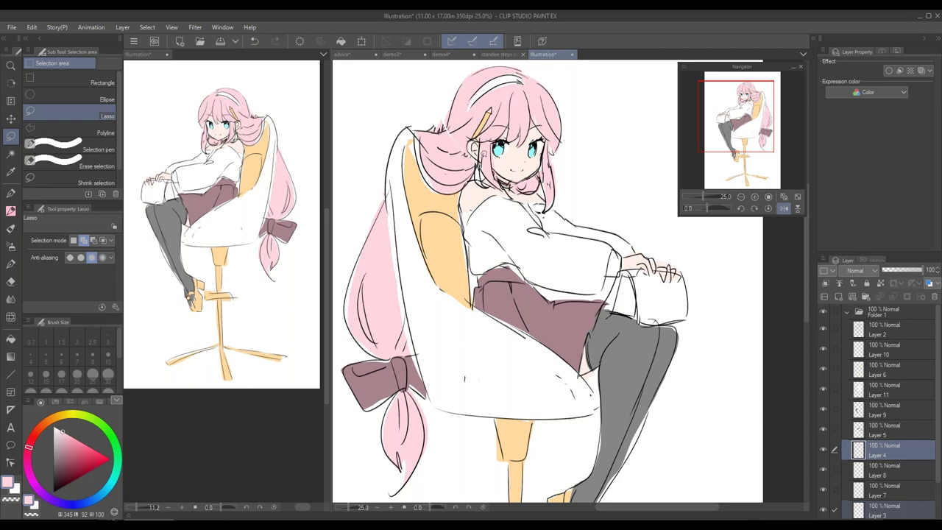
pyautogui.moveTo(483, 158); pyautogui.dragTo(485, 163)
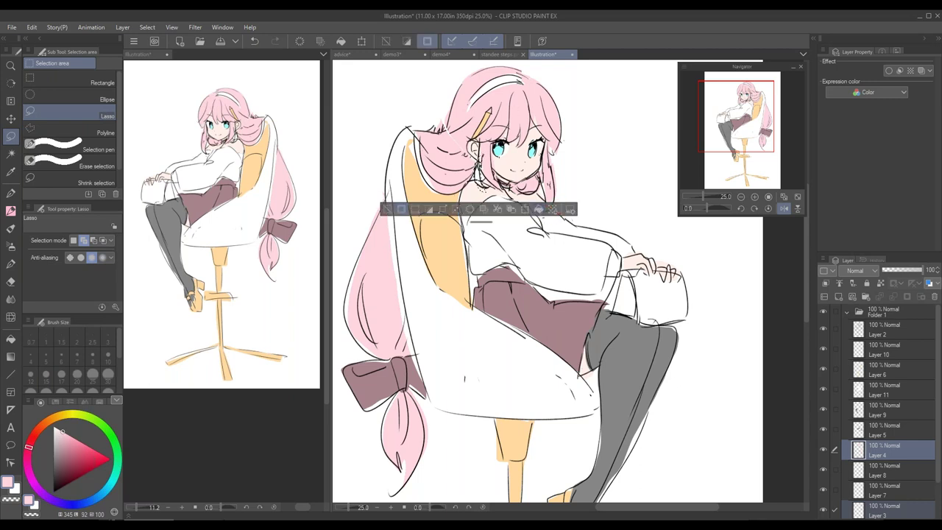
pyautogui.keyDown('ctrl'); pyautogui.keyDown('shift'); pyautogui.click(519, 108); pyautogui.keyUp('shift'); pyautogui.keyUp('ctrl')
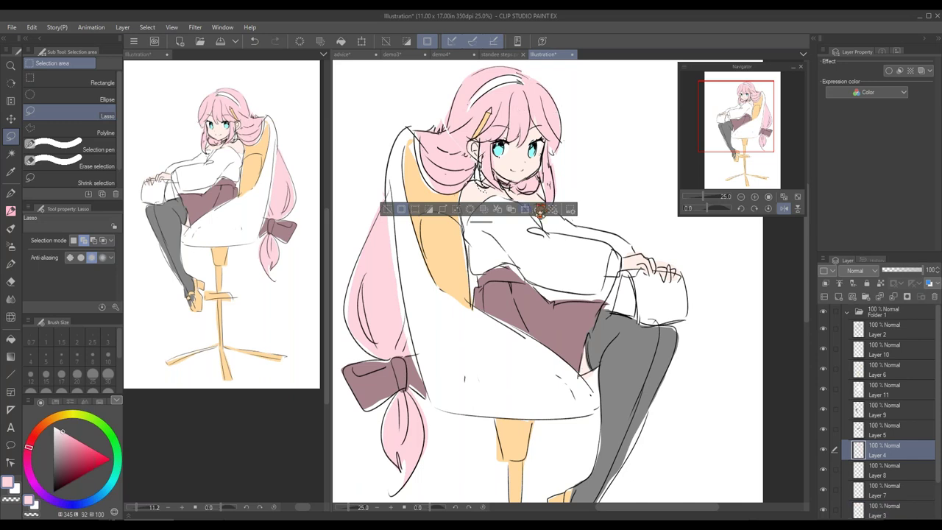
pyautogui.click(536, 210)
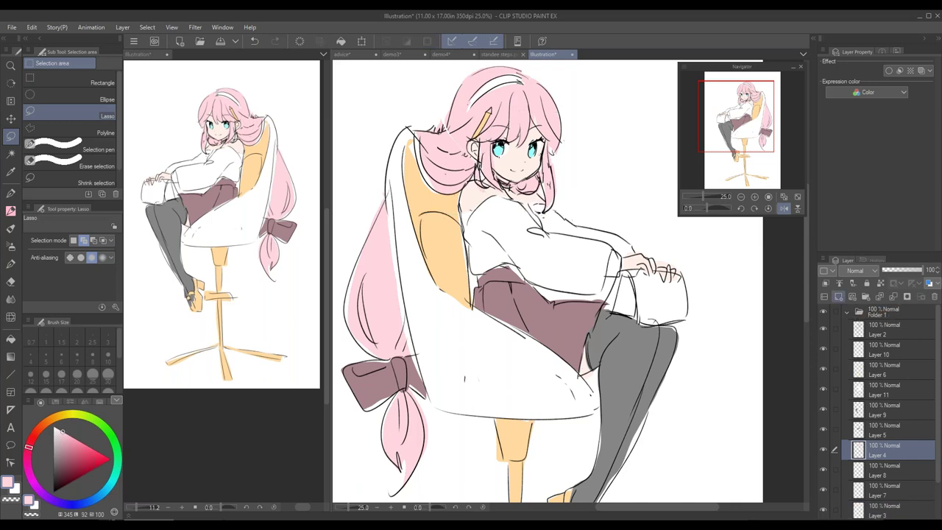
# Add a new layer above Folder 1 and clip it to the folder below
pyautogui.click(889, 315)
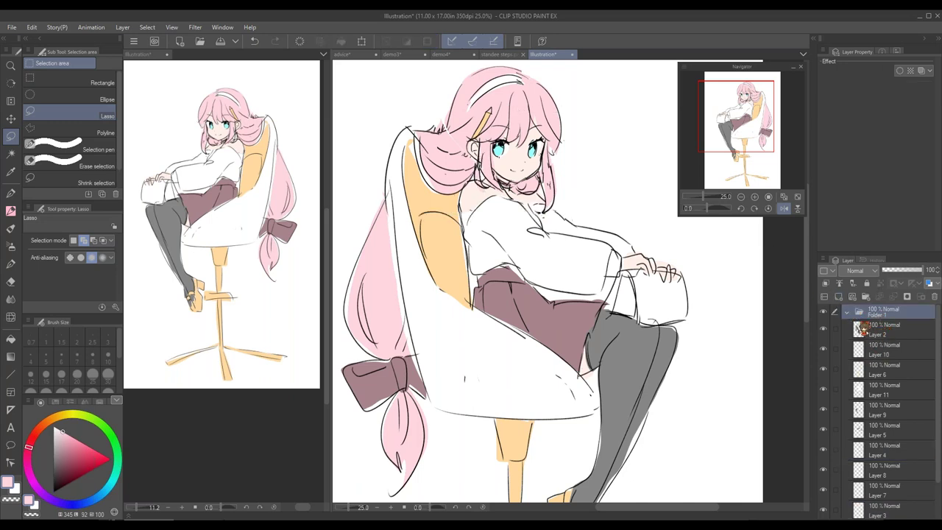
pyautogui.scroll(-1, 886, 383)
pyautogui.scroll(1, 887, 413)
pyautogui.click(843, 298)
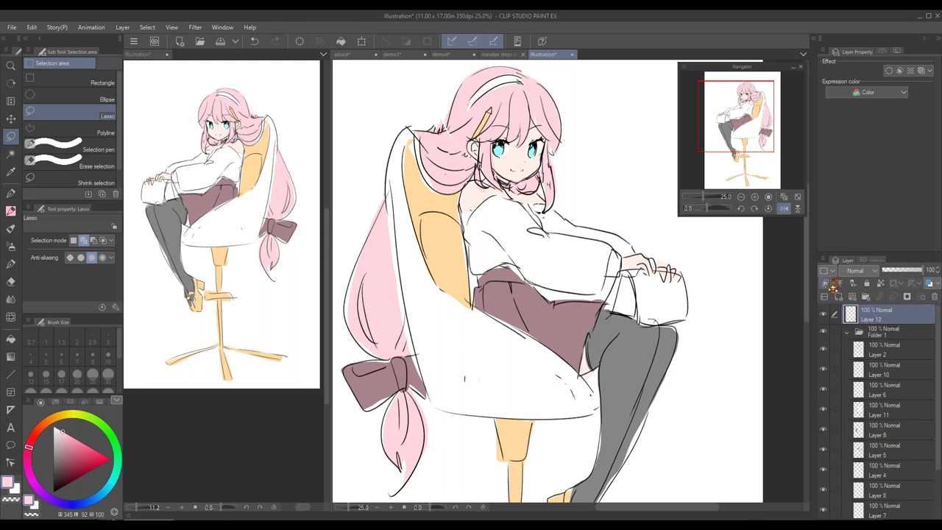
pyautogui.click(833, 285)
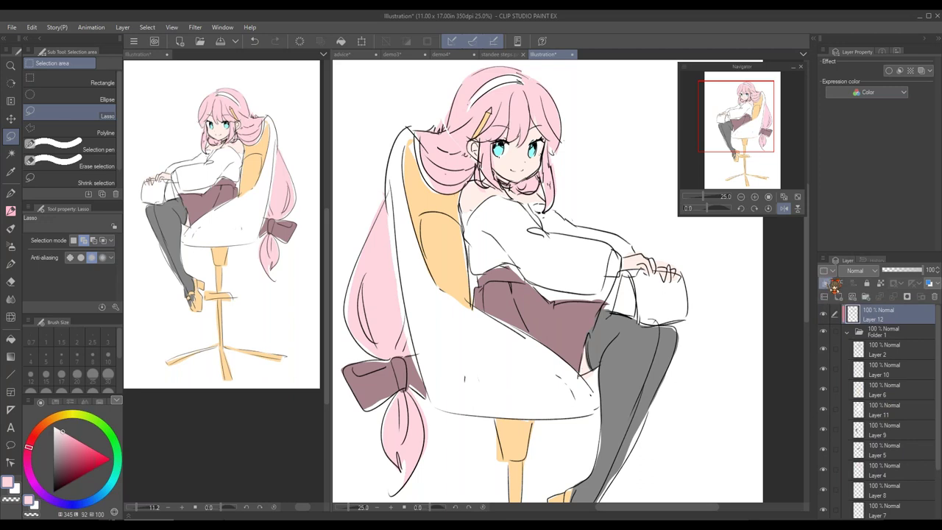
# Choose a strong reddish pink for the SU-Cream Pencil and enlarge its brush size to 100
pyautogui.click(93, 449)
pyautogui.press('p')
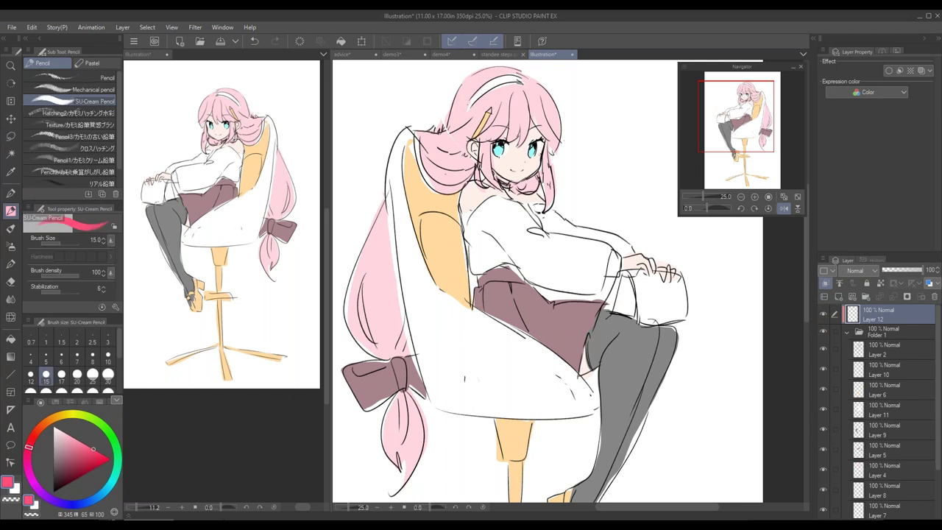
pyautogui.press(']')
pyautogui.press(']')
pyautogui.press(']')
pyautogui.press(']')
pyautogui.press(']')
pyautogui.press(']')
pyautogui.press(']')
pyautogui.press(']')
pyautogui.press(']')
pyautogui.press(']')
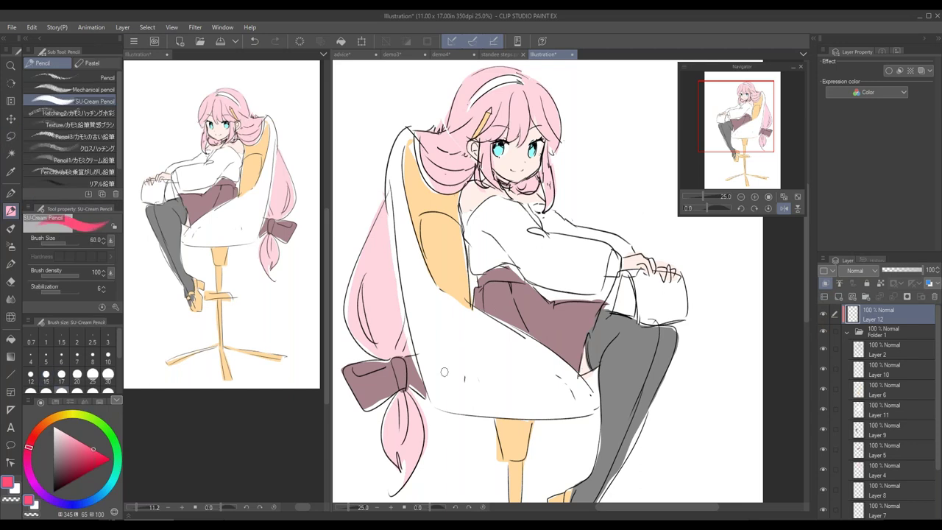
# Scribble thick pink diagonal strokes across the character and chair on Layer 12, and toggle the layer's clipping off and on
pyautogui.moveTo(552, 209)
pyautogui.mouseDown()
pyautogui.moveTo(404, 361)
pyautogui.moveTo(442, 405)
pyautogui.moveTo(559, 419)
pyautogui.moveTo(605, 449)
pyautogui.moveTo(589, 449)
pyautogui.mouseUp()
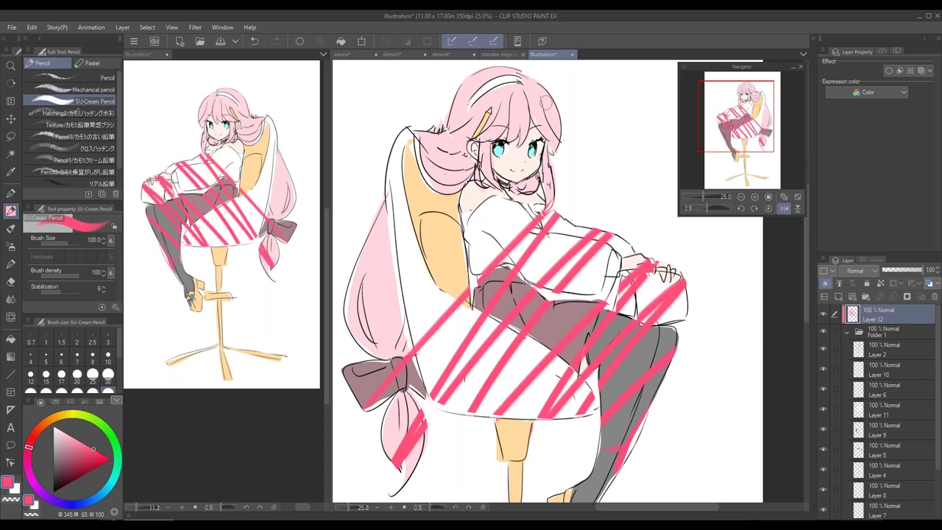
pyautogui.moveTo(552, 103); pyautogui.dragTo(359, 262)
pyautogui.moveTo(537, 79); pyautogui.dragTo(338, 206)
pyautogui.moveTo(490, 69); pyautogui.dragTo(391, 154)
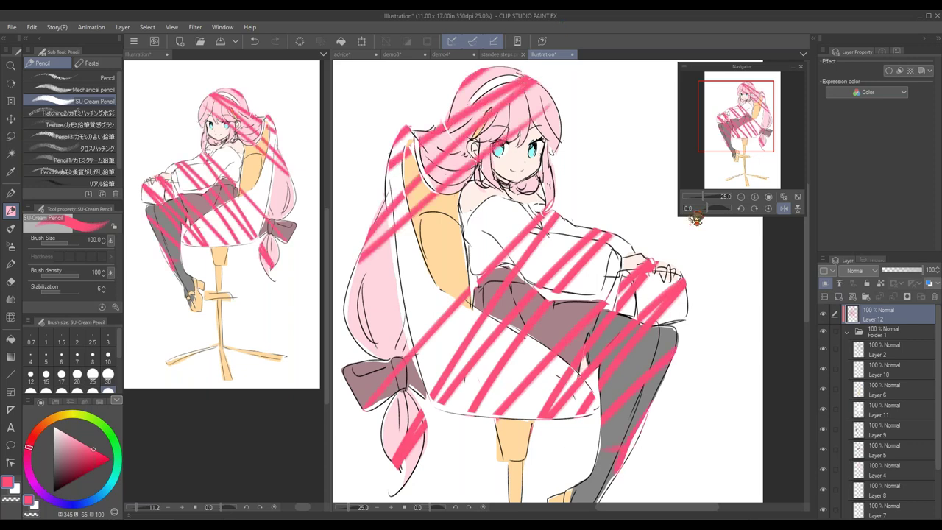
pyautogui.click(828, 284)
pyautogui.click(828, 283)
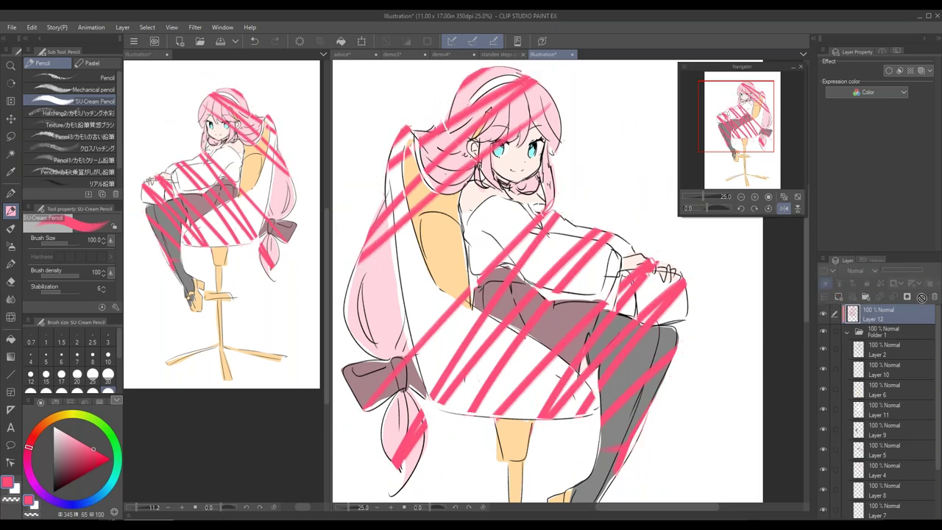
# Replace the scribbled layer with a new unclipped layer in Multiply mode above Folder 1, and add a Normal layer above it
pyautogui.click(846, 296)
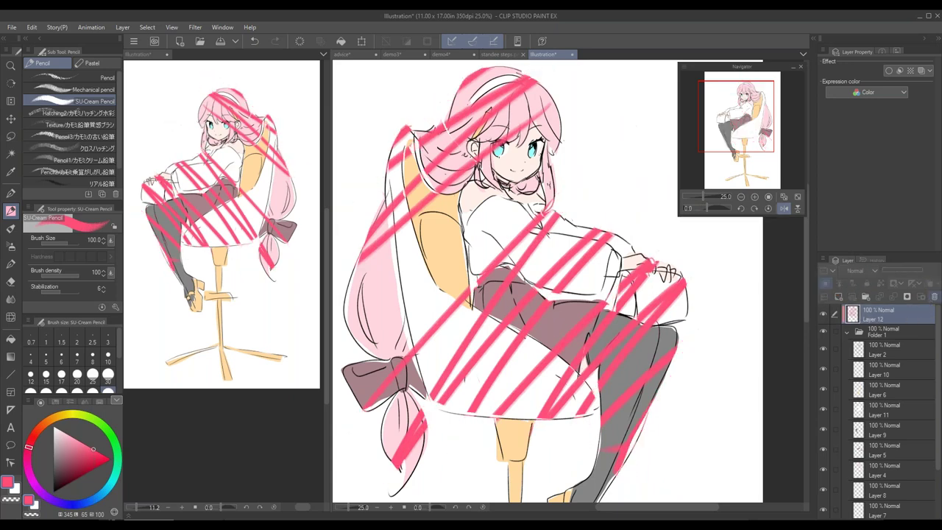
pyautogui.click(844, 298)
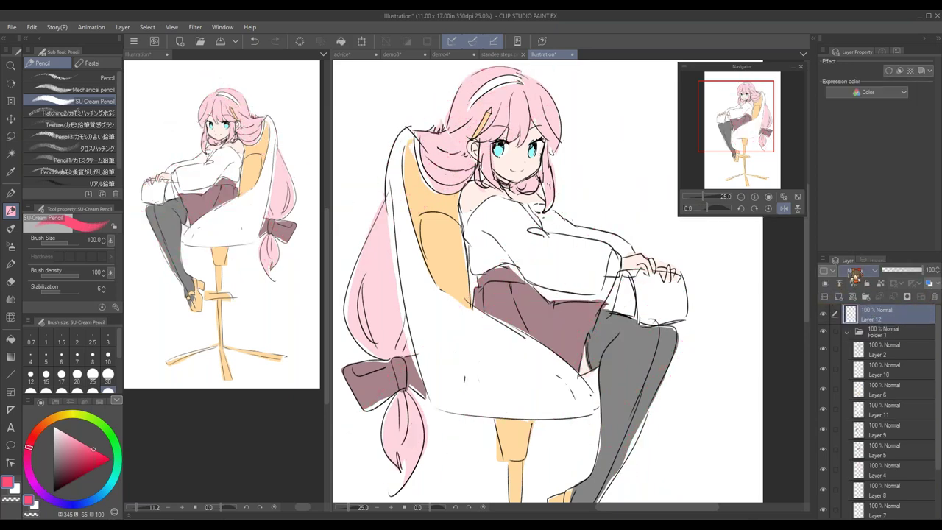
pyautogui.click(857, 271)
pyautogui.click(848, 35)
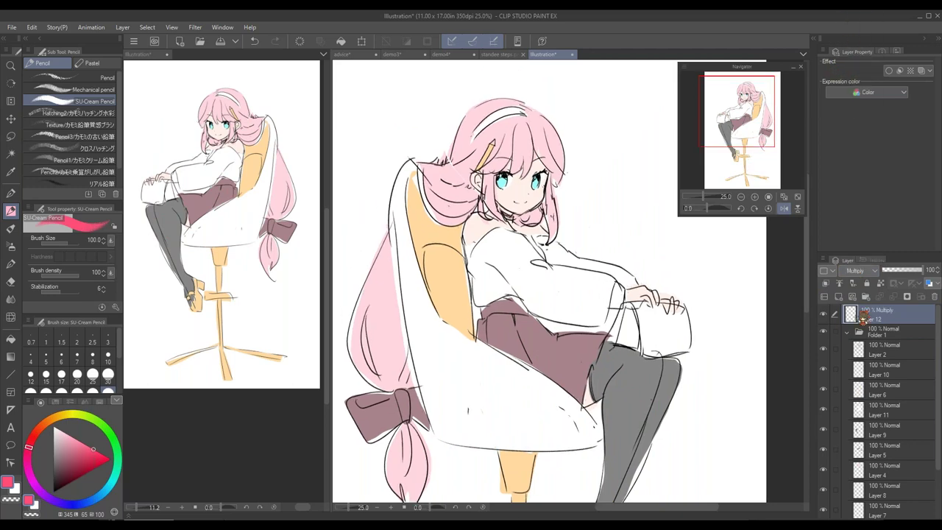
pyautogui.click(839, 296)
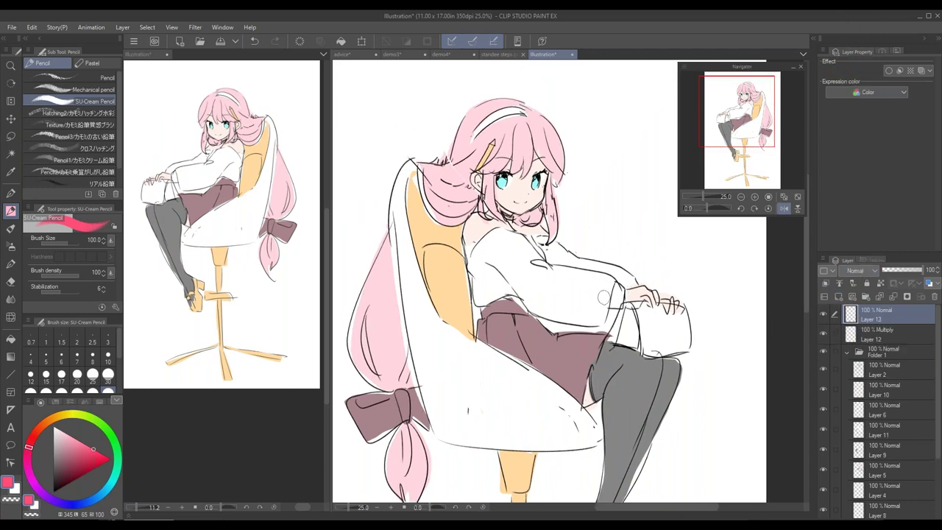
# Sketch a lighter pink sun circle with short rays on Layer 13, beside the character's head
pyautogui.click(82, 443)
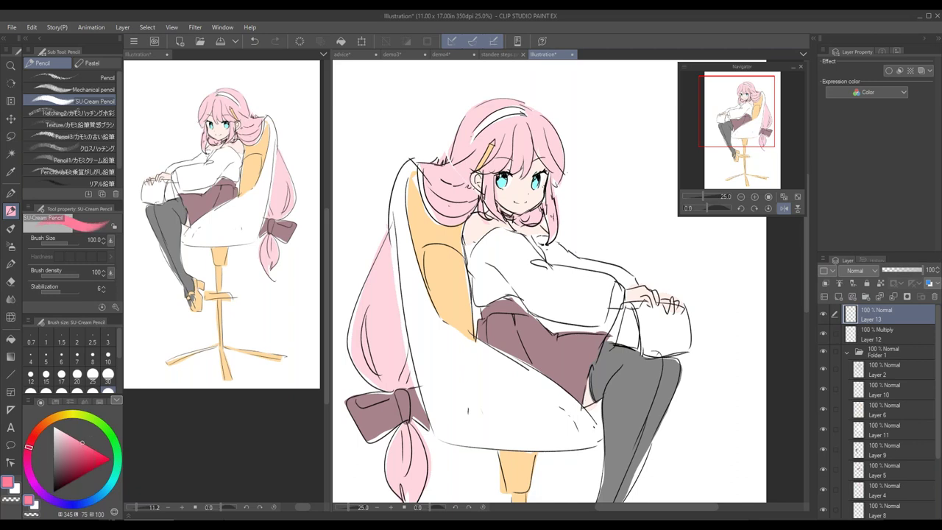
pyautogui.moveTo(621, 108)
pyautogui.mouseDown()
pyautogui.moveTo(640, 101)
pyautogui.moveTo(620, 130)
pyautogui.mouseUp()
pyautogui.moveTo(579, 101); pyautogui.dragTo(589, 98)
pyautogui.moveTo(585, 158); pyautogui.dragTo(598, 149)
pyautogui.moveTo(620, 182); pyautogui.dragTo(623, 177)
pyautogui.click(647, 167)
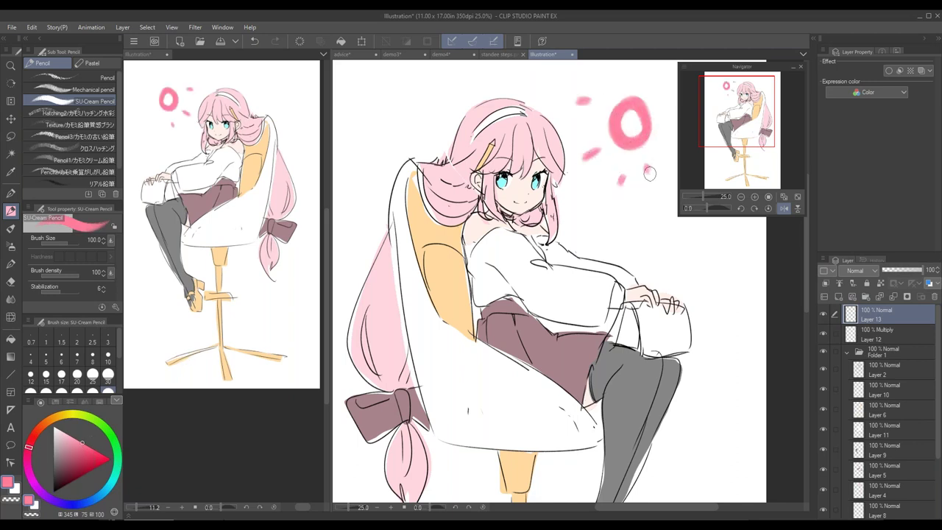
# Clip the Multiply layer, Layer 12, to Folder 1 below it
pyautogui.click(888, 337)
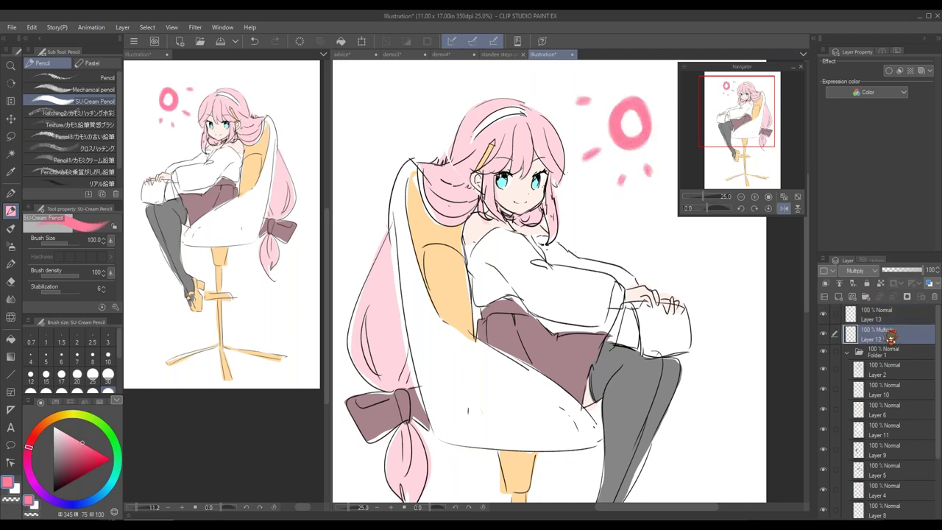
pyautogui.click(826, 283)
pyautogui.moveTo(509, 346); pyautogui.dragTo(497, 349)
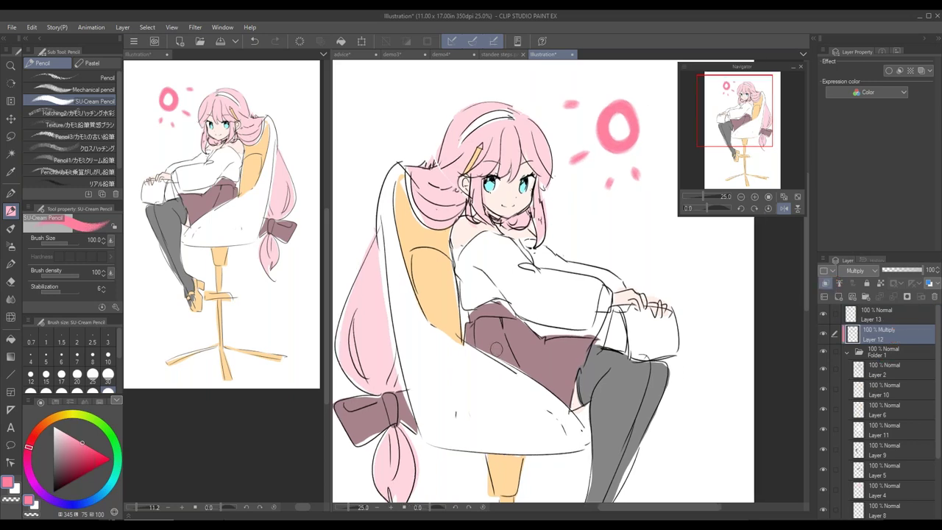
# Lasso the shadow areas of the hair and along the bangs and face as an additive selection
pyautogui.press('m')
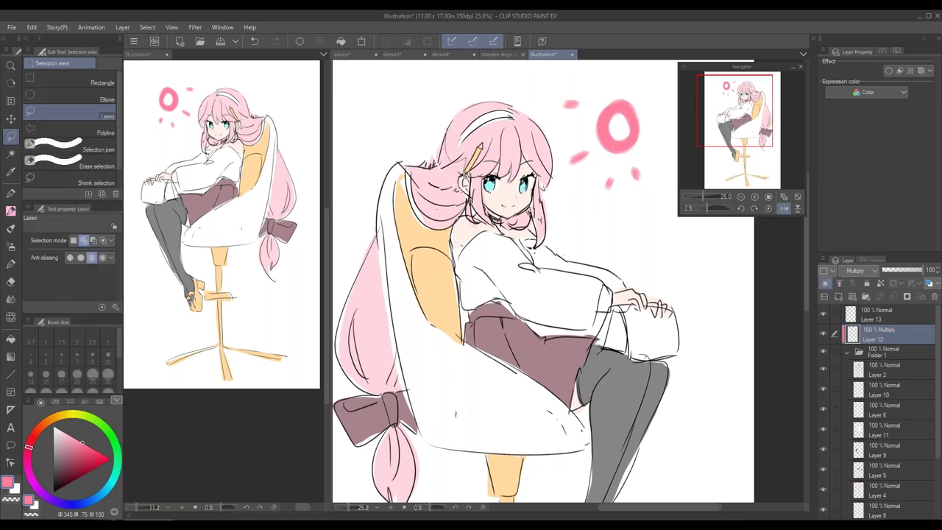
pyautogui.moveTo(412, 167); pyautogui.dragTo(489, 133)
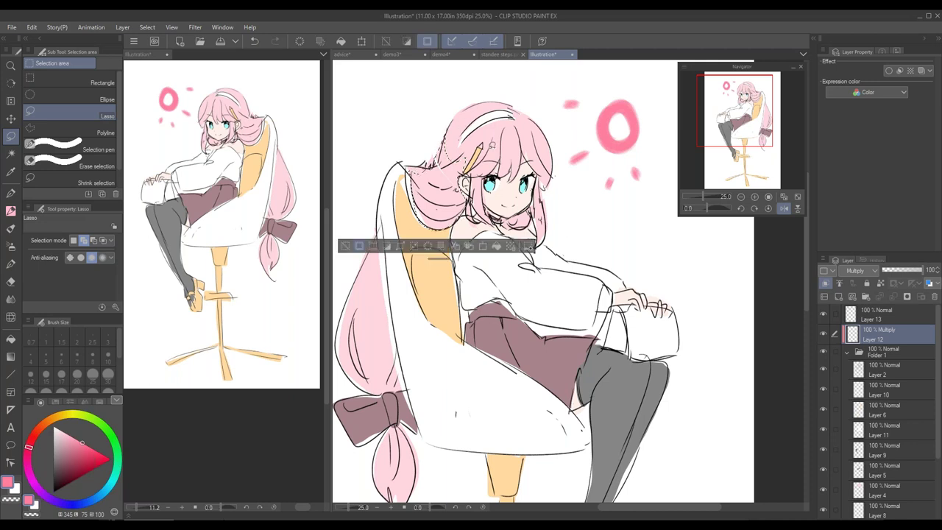
pyautogui.moveTo(469, 177); pyautogui.dragTo(494, 166)
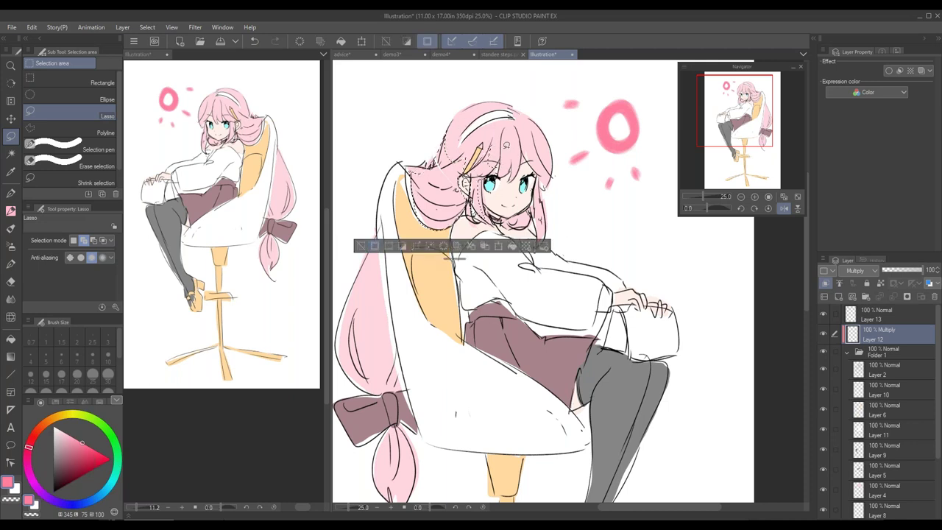
pyautogui.moveTo(510, 170); pyautogui.dragTo(503, 143)
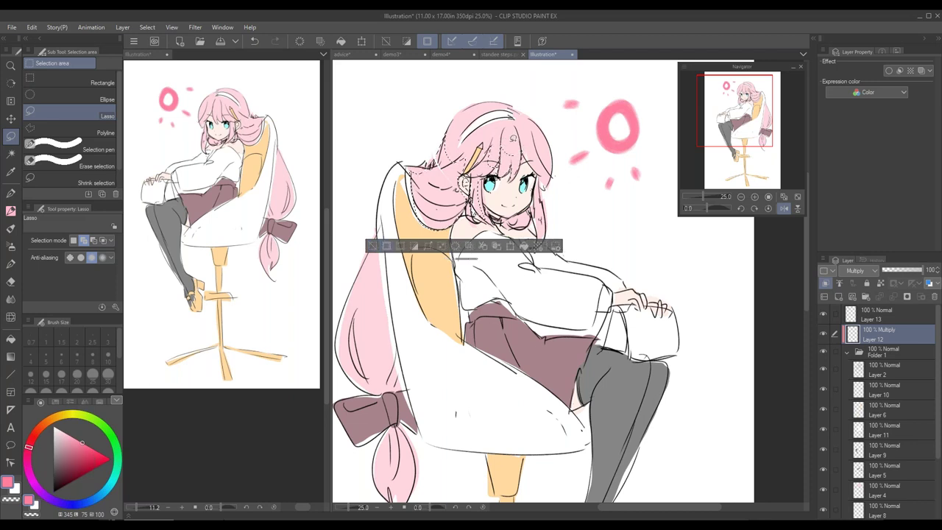
pyautogui.moveTo(544, 186); pyautogui.dragTo(542, 187)
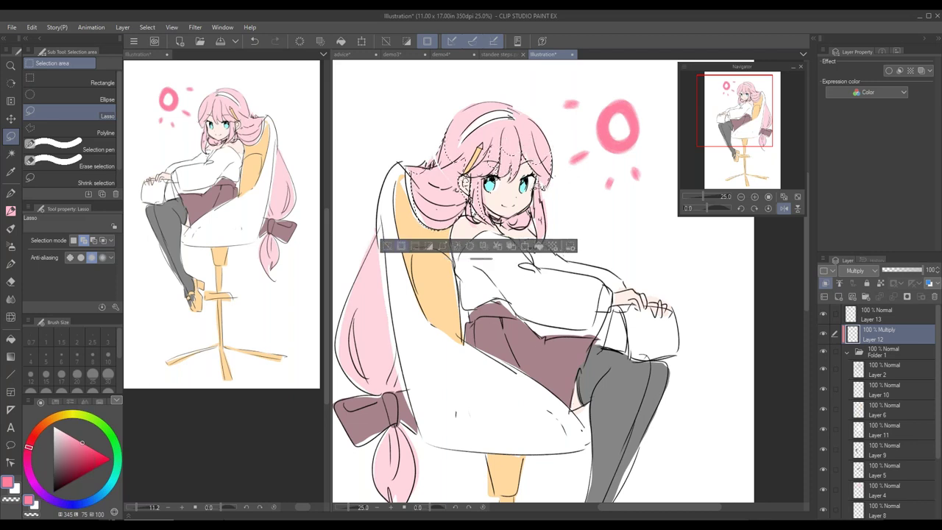
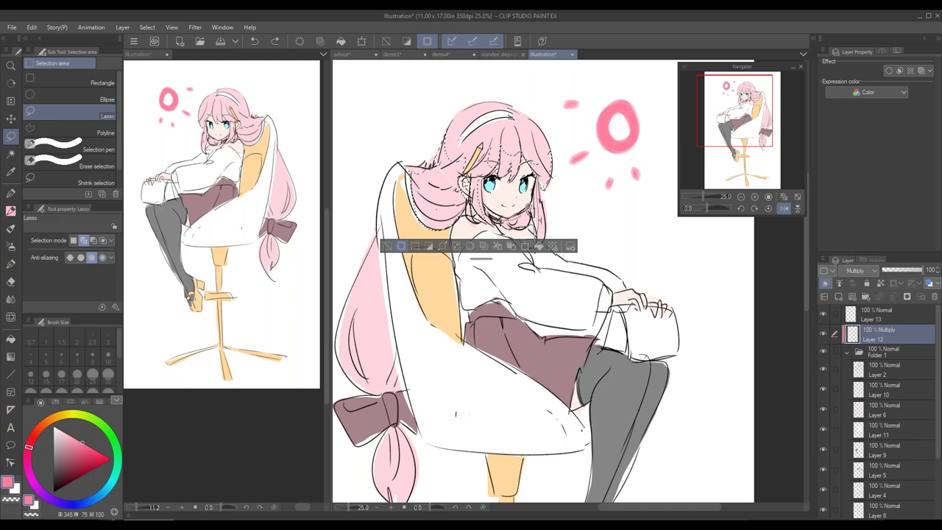
# Add the shadow areas under the sleeve and along the skirt folds to the lasso selection
pyautogui.scroll(-2, 469, 232)
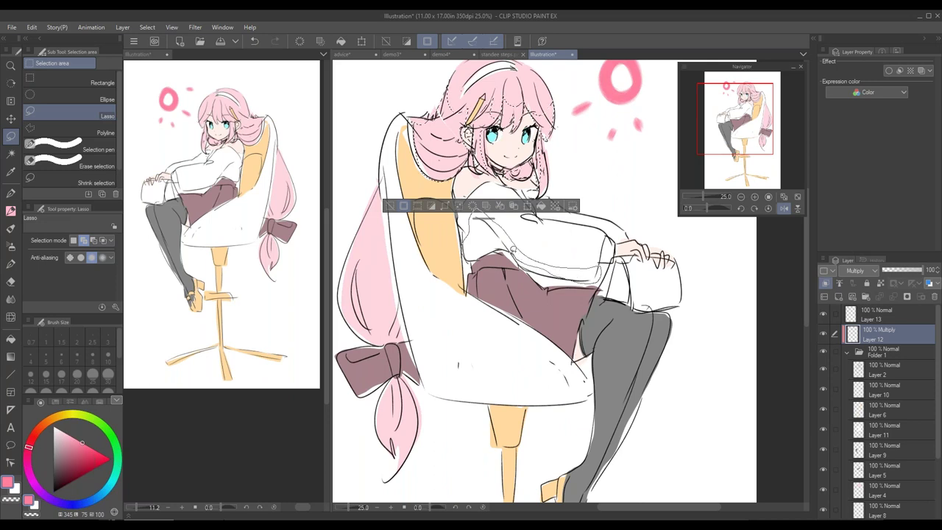
pyautogui.moveTo(517, 252); pyautogui.dragTo(512, 267)
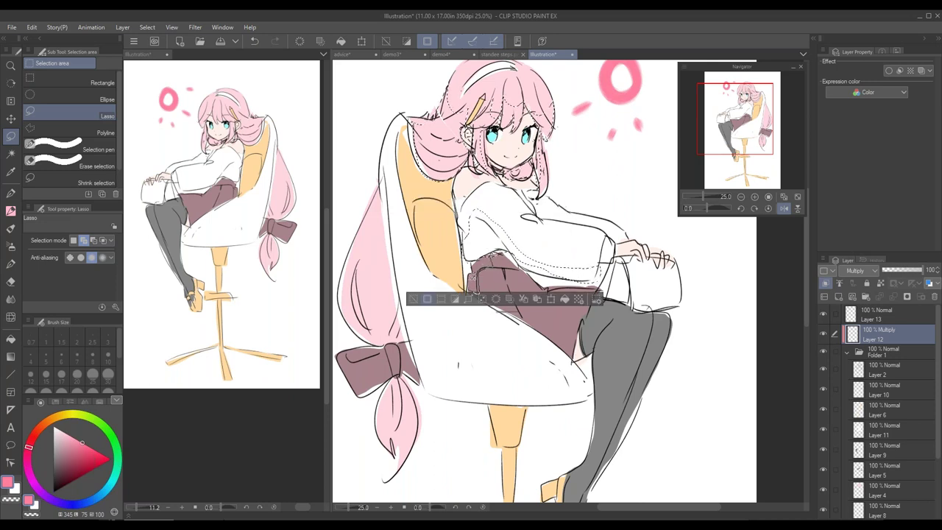
pyautogui.moveTo(473, 290)
pyautogui.mouseDown()
pyautogui.moveTo(475, 266)
pyautogui.moveTo(494, 254)
pyautogui.mouseUp()
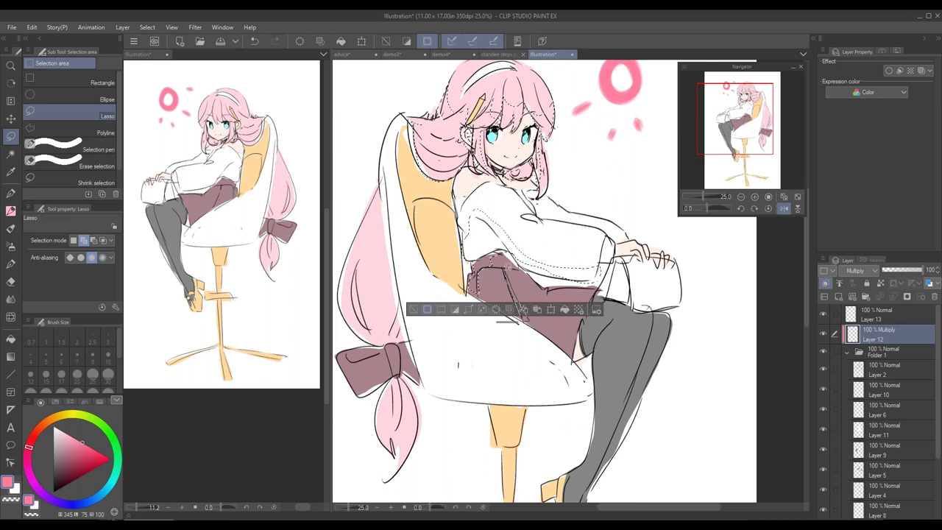
pyautogui.moveTo(522, 315); pyautogui.dragTo(575, 315)
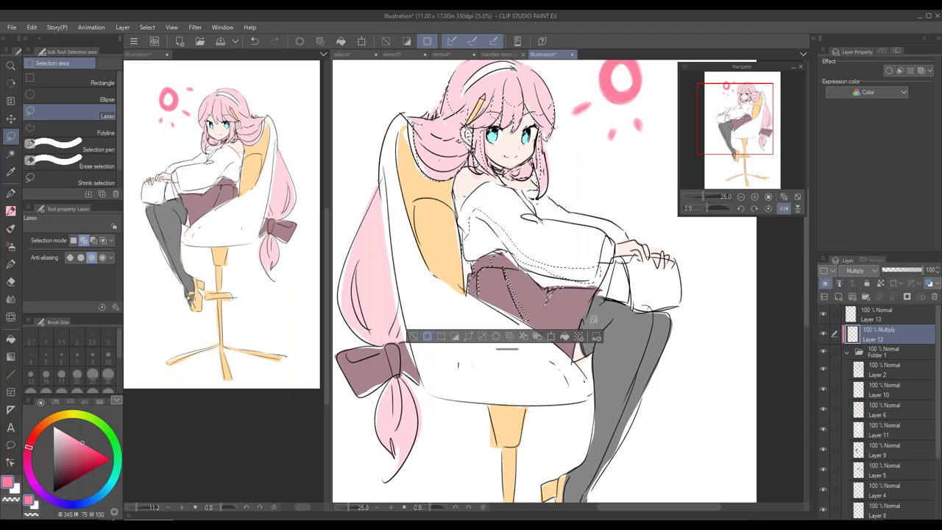
# Add the shadow areas of the bag on the lap, the stockinged leg and the sandal to the selection
pyautogui.scroll(-3, 614, 309)
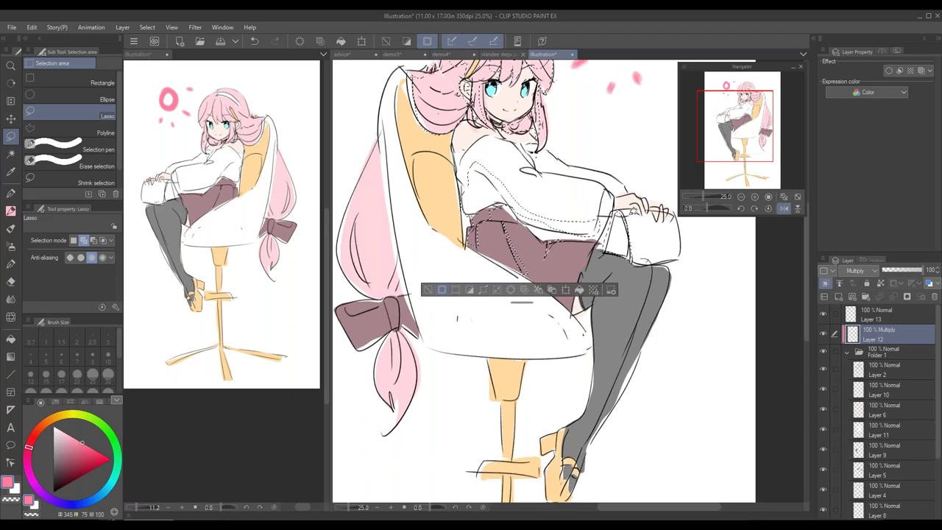
pyautogui.moveTo(685, 242)
pyautogui.mouseDown()
pyautogui.moveTo(584, 273)
pyautogui.moveTo(609, 273)
pyautogui.moveTo(593, 309)
pyautogui.moveTo(585, 266)
pyautogui.mouseUp()
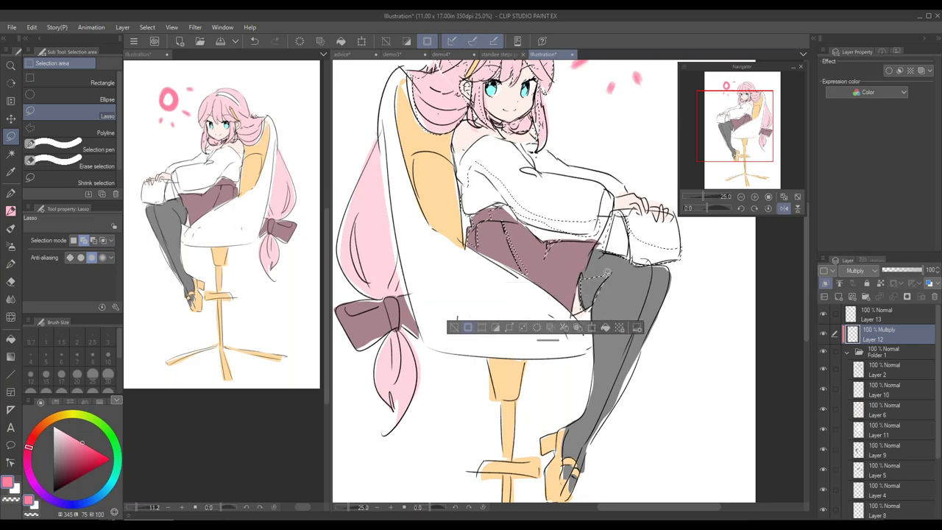
pyautogui.moveTo(604, 336); pyautogui.dragTo(609, 279)
pyautogui.hotkey('ctrl', 'z')
pyautogui.moveTo(595, 360); pyautogui.dragTo(588, 329)
pyautogui.moveTo(588, 434)
pyautogui.mouseDown()
pyautogui.moveTo(610, 344)
pyautogui.moveTo(568, 396)
pyautogui.moveTo(570, 367)
pyautogui.moveTo(599, 327)
pyautogui.mouseUp()
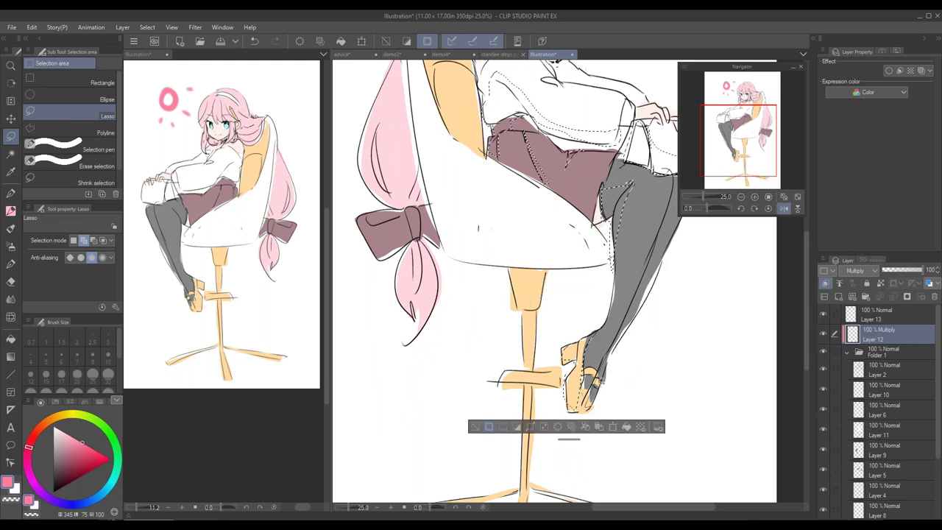
# Add the shaded sides of the chair's post, footrest and base legs to the selection
pyautogui.moveTo(533, 265)
pyautogui.mouseDown()
pyautogui.moveTo(537, 306)
pyautogui.moveTo(515, 299)
pyautogui.moveTo(506, 271)
pyautogui.mouseUp()
pyautogui.scroll(-3, 524, 248)
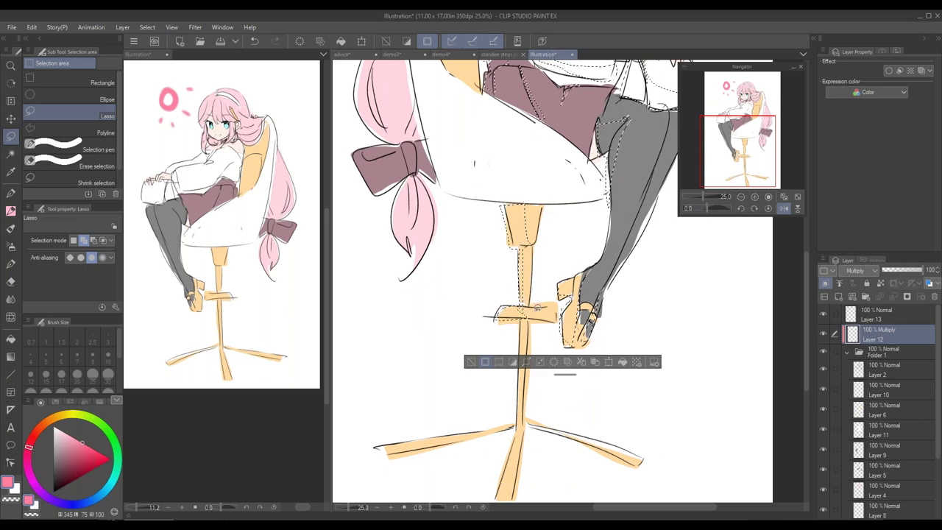
pyautogui.moveTo(523, 313)
pyautogui.mouseDown()
pyautogui.moveTo(519, 400)
pyautogui.moveTo(532, 320)
pyautogui.mouseUp()
pyautogui.moveTo(415, 436); pyautogui.dragTo(480, 361)
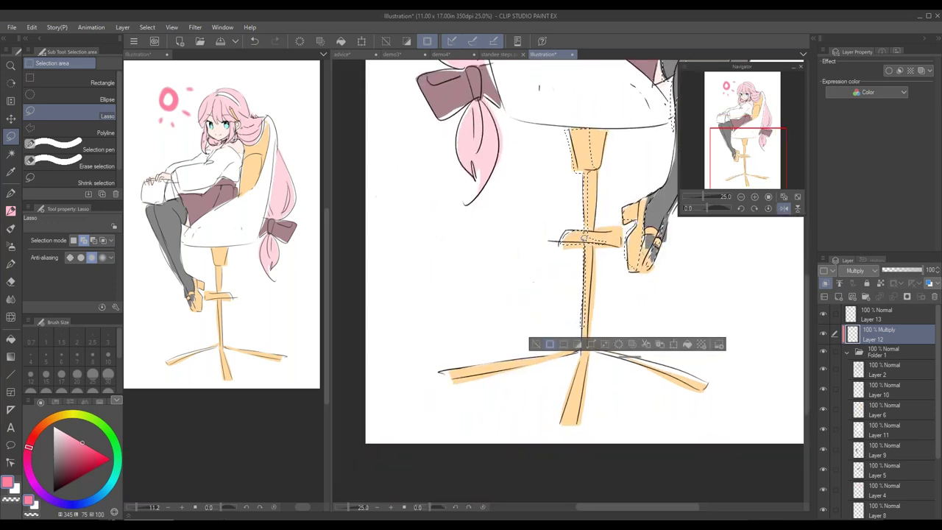
pyautogui.hotkey('ctrl', 'z')
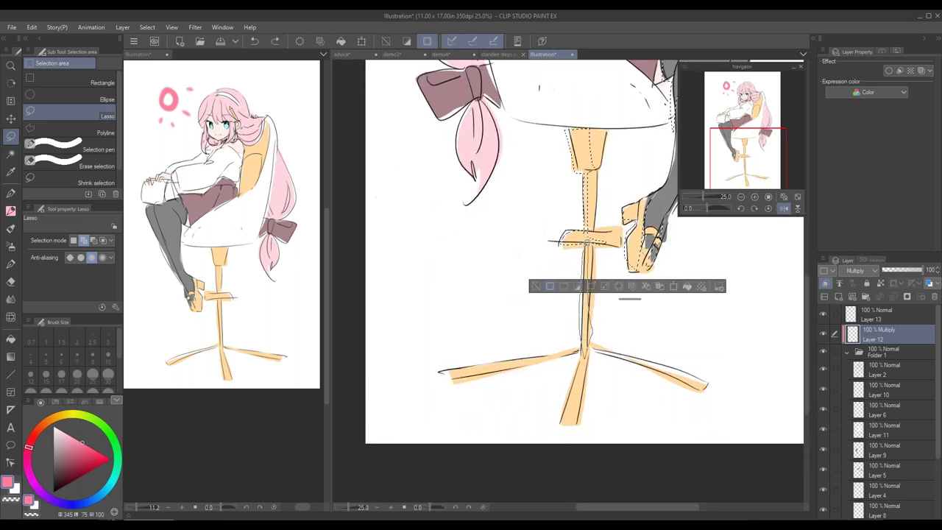
pyautogui.moveTo(586, 243)
pyautogui.mouseDown()
pyautogui.moveTo(558, 317)
pyautogui.moveTo(581, 344)
pyautogui.mouseUp()
pyautogui.moveTo(477, 373); pyautogui.dragTo(584, 352)
pyautogui.moveTo(575, 390)
pyautogui.mouseDown()
pyautogui.moveTo(597, 348)
pyautogui.moveTo(667, 428)
pyautogui.mouseUp()
# Add the shadow areas of the ponytail tip, the bow and the chair's outer shell to the selection
pyautogui.moveTo(547, 213)
pyautogui.mouseDown()
pyautogui.moveTo(546, 288)
pyautogui.moveTo(548, 214)
pyautogui.mouseUp()
pyautogui.hotkey('ctrl', 'z')
pyautogui.moveTo(550, 278)
pyautogui.mouseDown()
pyautogui.moveTo(532, 239)
pyautogui.moveTo(547, 213)
pyautogui.mouseUp()
pyautogui.moveTo(546, 185)
pyautogui.mouseDown()
pyautogui.moveTo(507, 215)
pyautogui.moveTo(568, 214)
pyautogui.mouseUp()
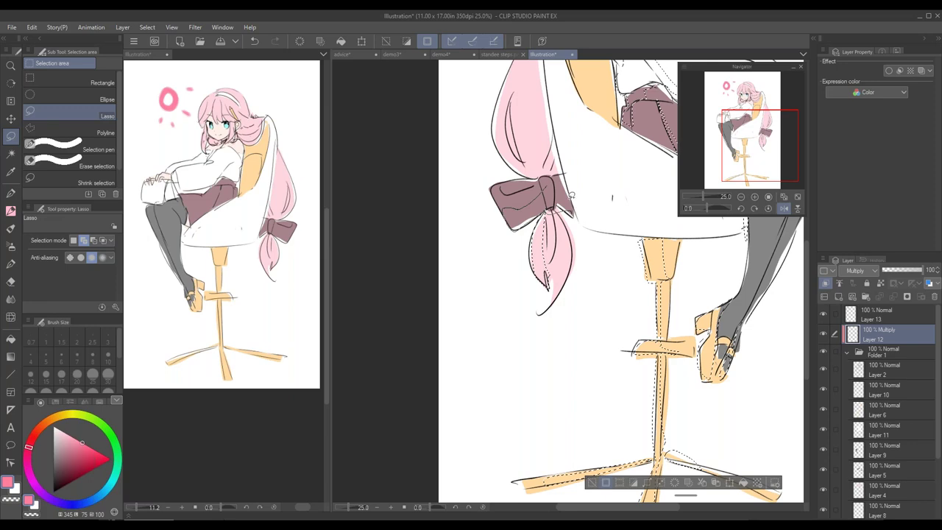
pyautogui.moveTo(627, 191)
pyautogui.mouseDown()
pyautogui.moveTo(541, 267)
pyautogui.moveTo(641, 300)
pyautogui.moveTo(478, 266)
pyautogui.moveTo(449, 105)
pyautogui.mouseUp()
# Add the shadow areas of the long ponytail and the inner backrest cushion to the selection
pyautogui.moveTo(455, 181); pyautogui.dragTo(514, 247)
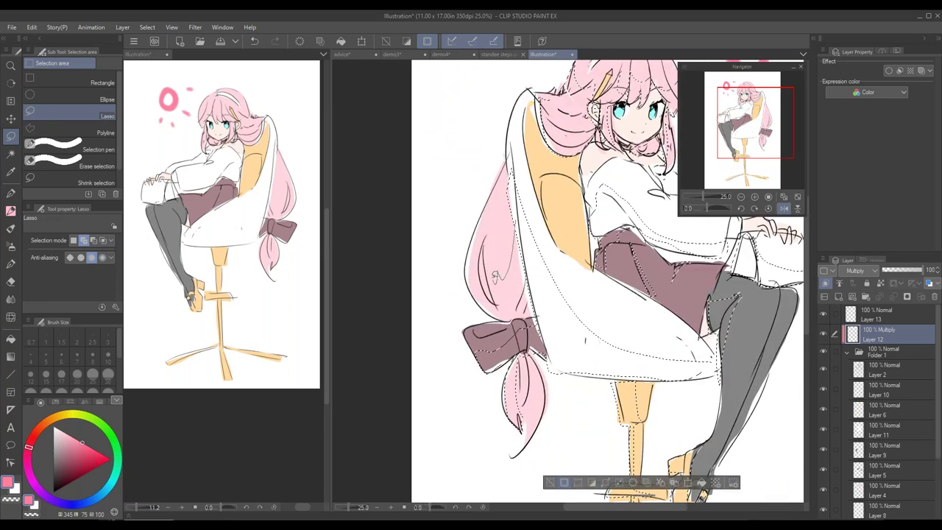
pyautogui.hotkey('ctrl', 'z')
pyautogui.moveTo(495, 303); pyautogui.dragTo(524, 309)
pyautogui.moveTo(558, 220); pyautogui.dragTo(515, 284)
pyautogui.moveTo(543, 254); pyautogui.dragTo(509, 283)
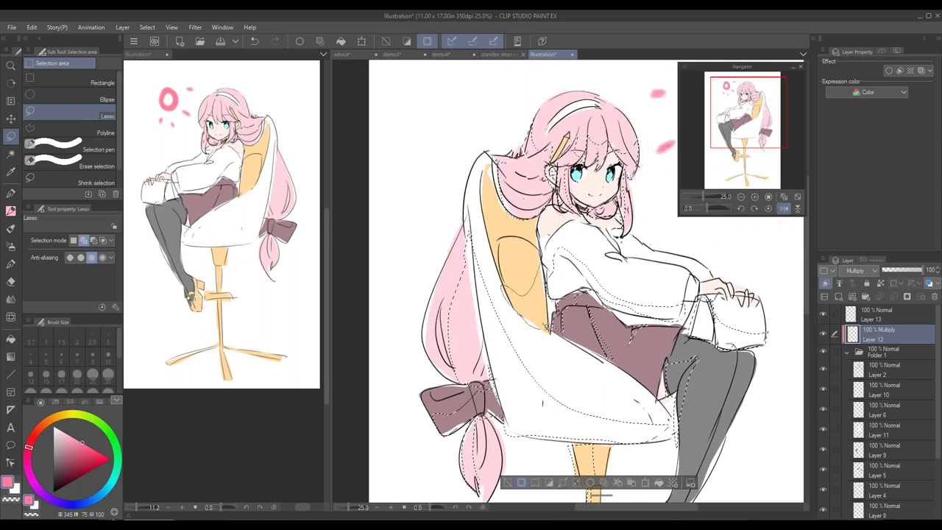
pyautogui.moveTo(529, 241); pyautogui.dragTo(461, 284)
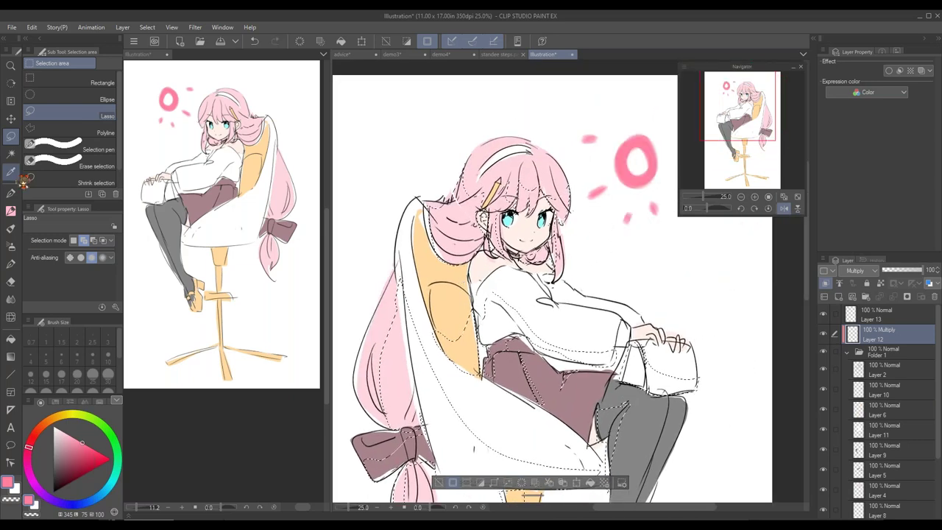
# Airbrush light orange over the selected shadow areas with the Spray brush and clear the selection
pyautogui.click(11, 246)
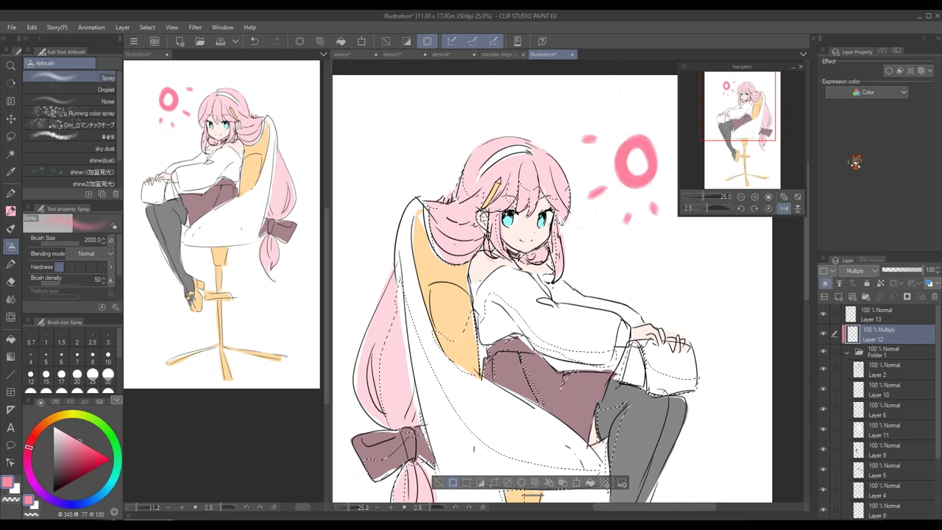
pyautogui.moveTo(61, 418); pyautogui.dragTo(47, 420)
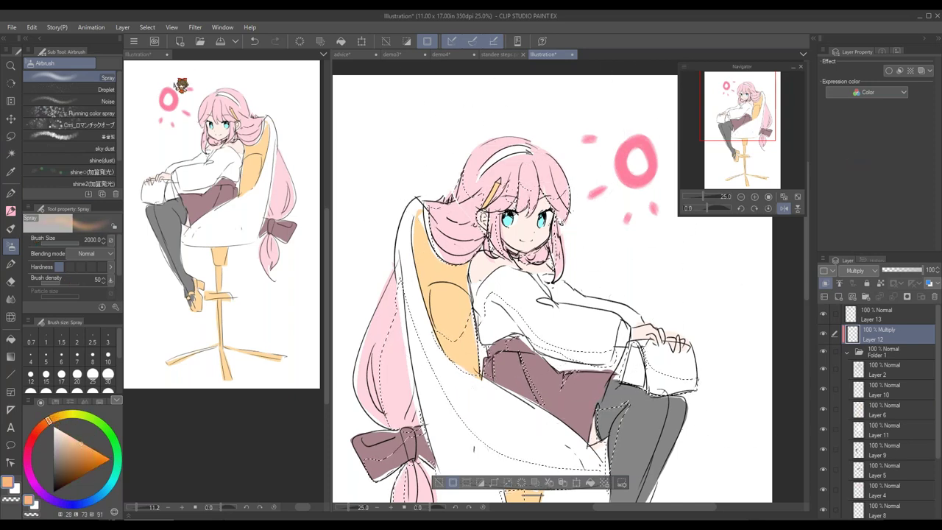
pyautogui.scroll(-2, 530, 361)
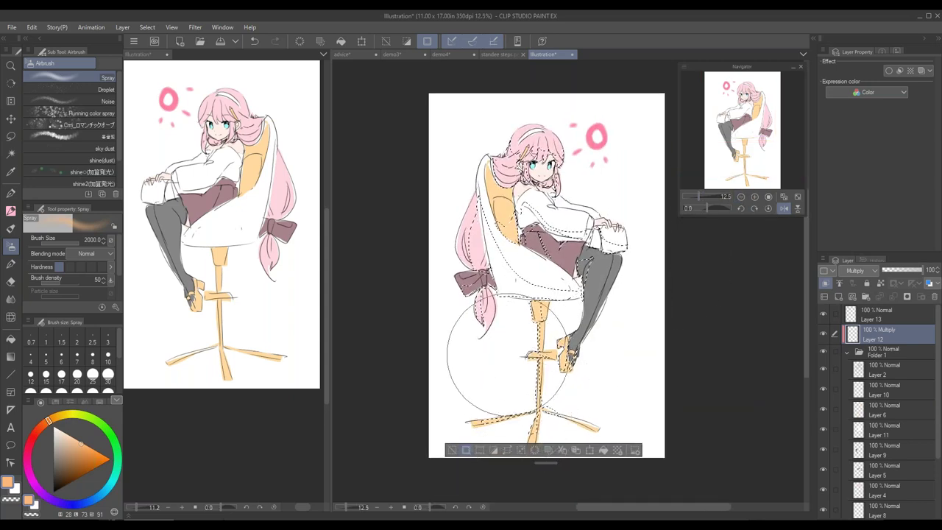
pyautogui.moveTo(471, 326); pyautogui.dragTo(494, 332)
pyautogui.moveTo(503, 183)
pyautogui.mouseDown()
pyautogui.moveTo(515, 254)
pyautogui.moveTo(557, 277)
pyautogui.mouseUp()
pyautogui.moveTo(531, 348)
pyautogui.mouseDown()
pyautogui.moveTo(560, 349)
pyautogui.moveTo(574, 372)
pyautogui.mouseUp()
pyautogui.moveTo(529, 164); pyautogui.dragTo(556, 144)
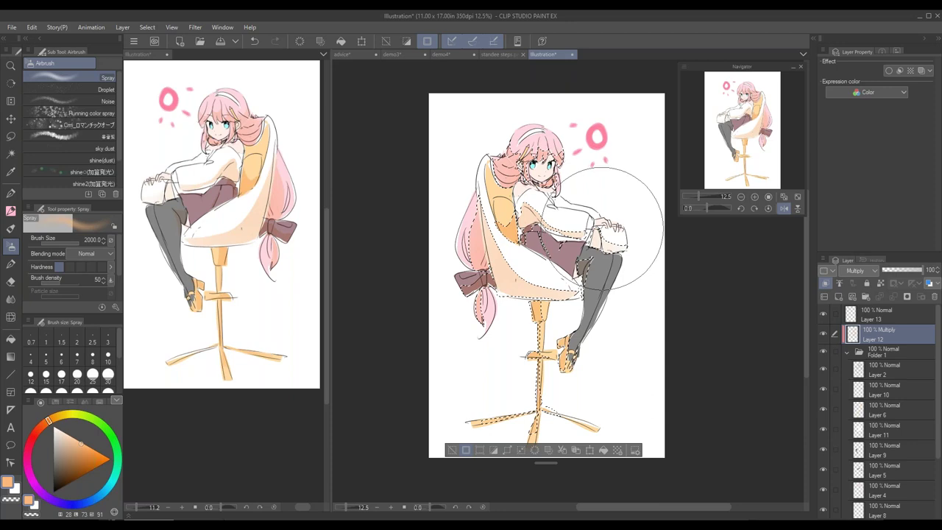
pyautogui.hotkey('ctrl', 'd')
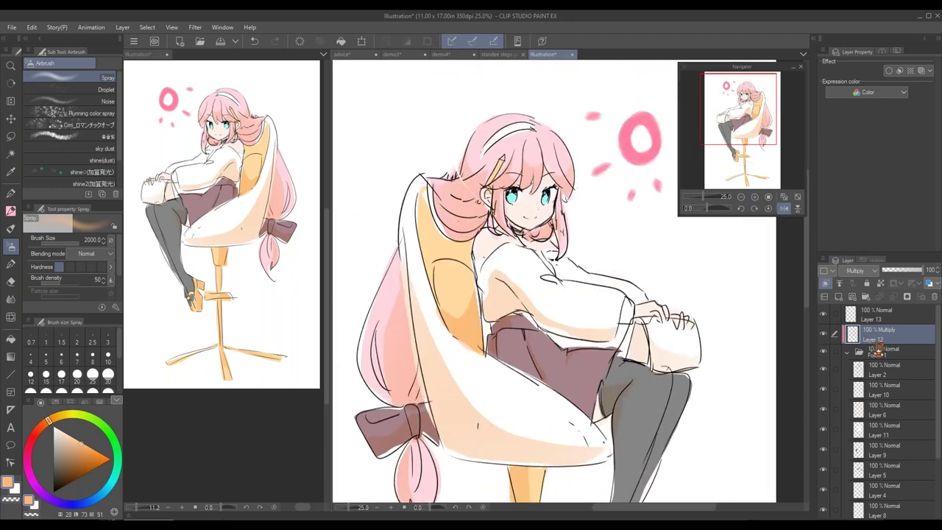
# Lasso the character's bare shoulder on Folder 1 and transform it by pulling its lower outer corner inward
pyautogui.click(877, 352)
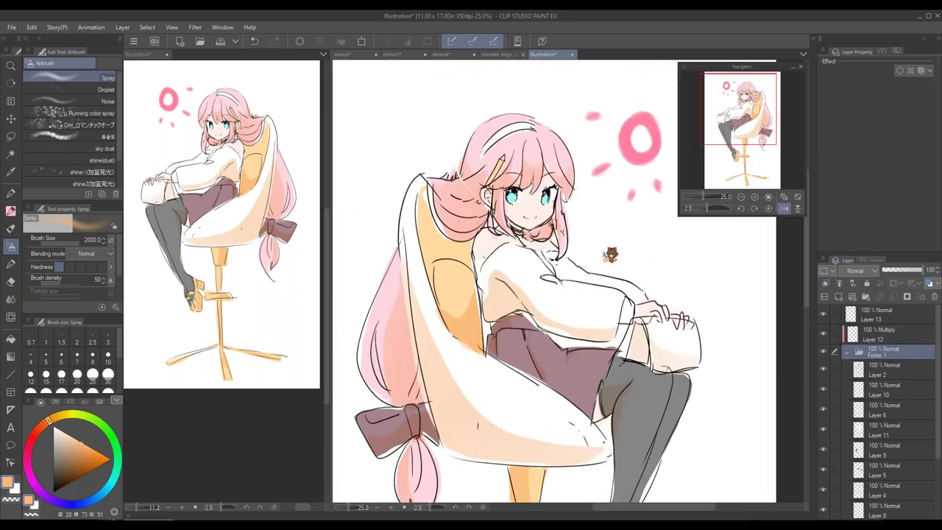
pyautogui.press('m')
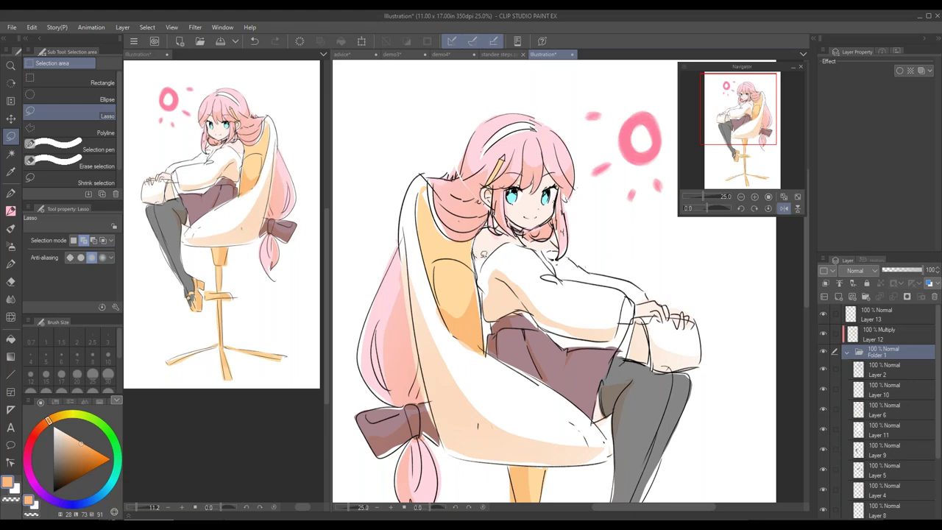
pyautogui.moveTo(517, 233); pyautogui.dragTo(509, 225)
pyautogui.click(11, 119)
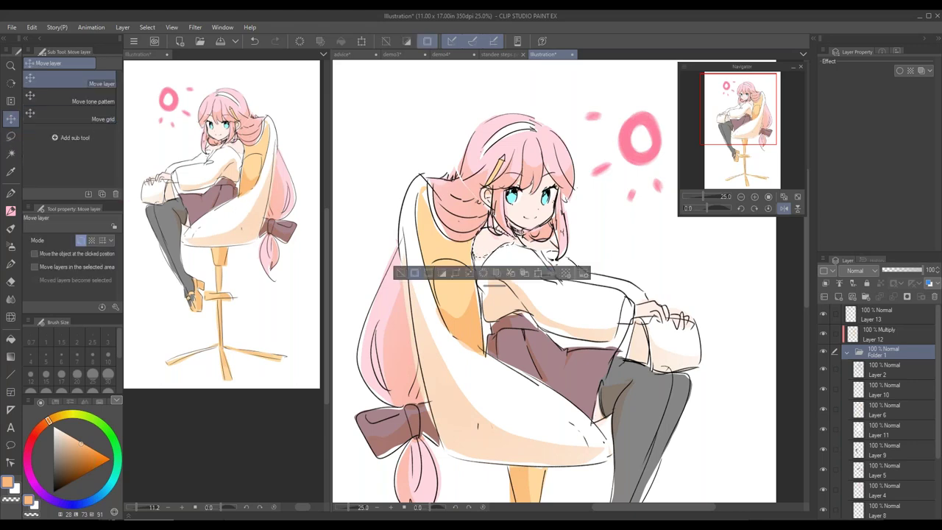
pyautogui.hotkey('ctrl', 't')
pyautogui.moveTo(473, 257); pyautogui.dragTo(482, 258)
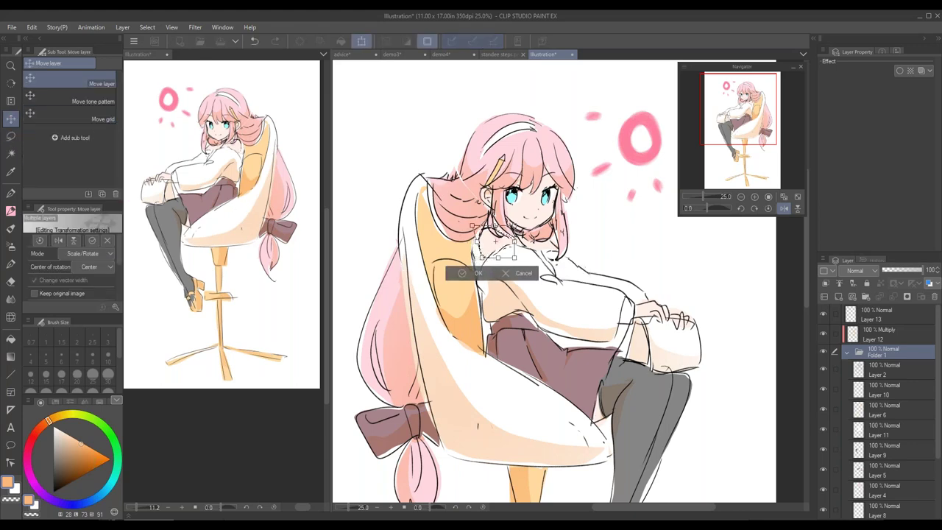
pyautogui.press('Return')
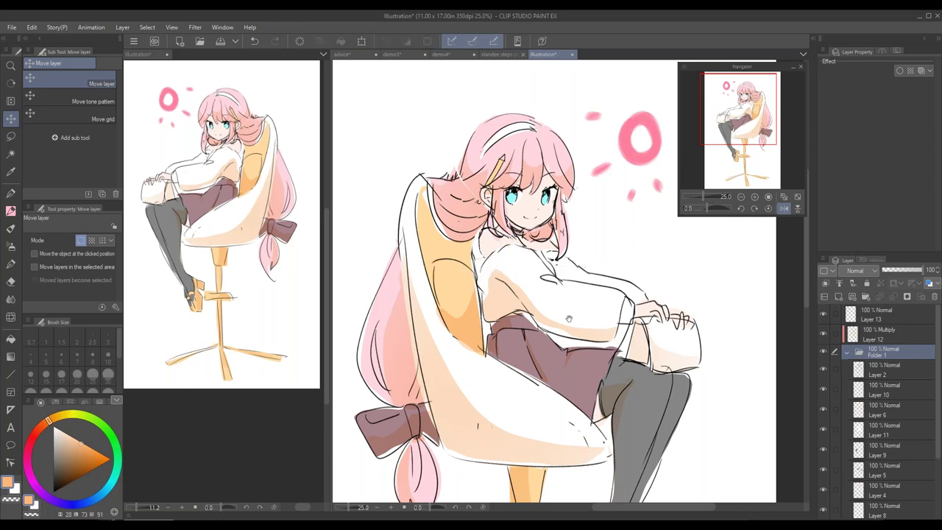
# Reinforce the lines around the neck and bare shoulder on Layer 2 with a near-black SU-Cream Pencil at size 30
pyautogui.moveTo(568, 318); pyautogui.dragTo(566, 322)
pyautogui.click(894, 370)
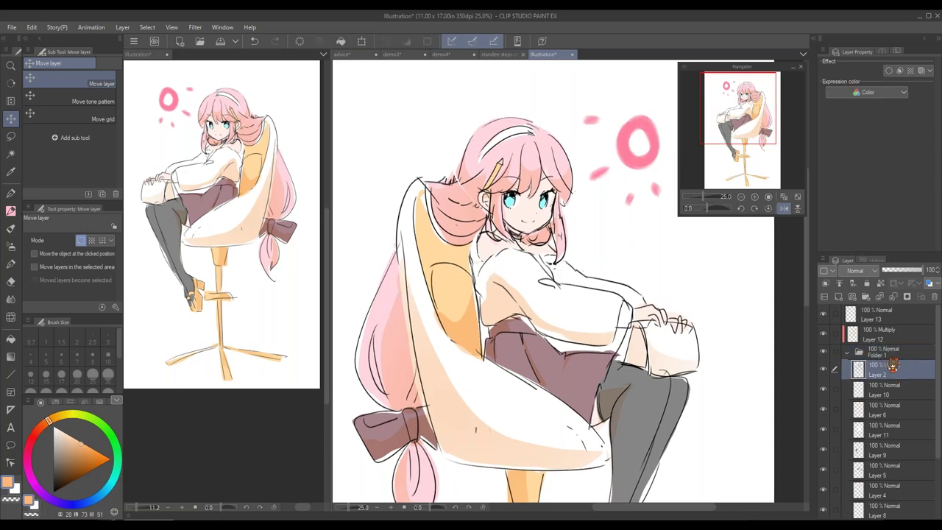
pyautogui.keyDown('alt'); pyautogui.click(515, 194); pyautogui.keyUp('alt')
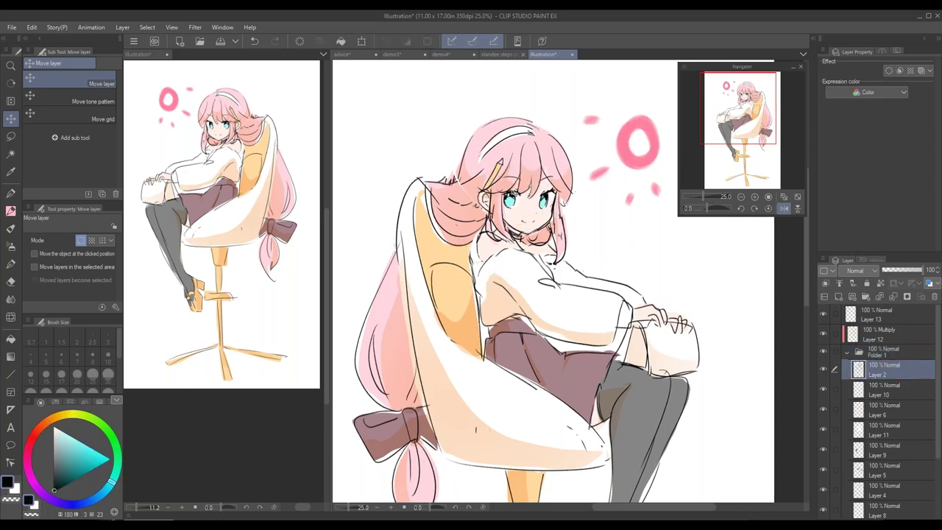
pyautogui.press('p')
pyautogui.press('[')
pyautogui.press('[')
pyautogui.press('[')
pyautogui.press('[')
pyautogui.press('[')
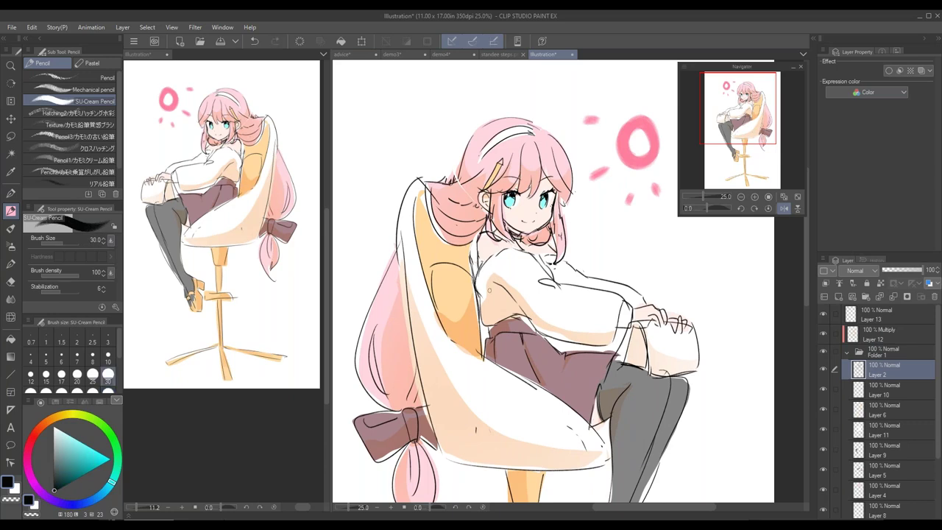
pyautogui.press('h')
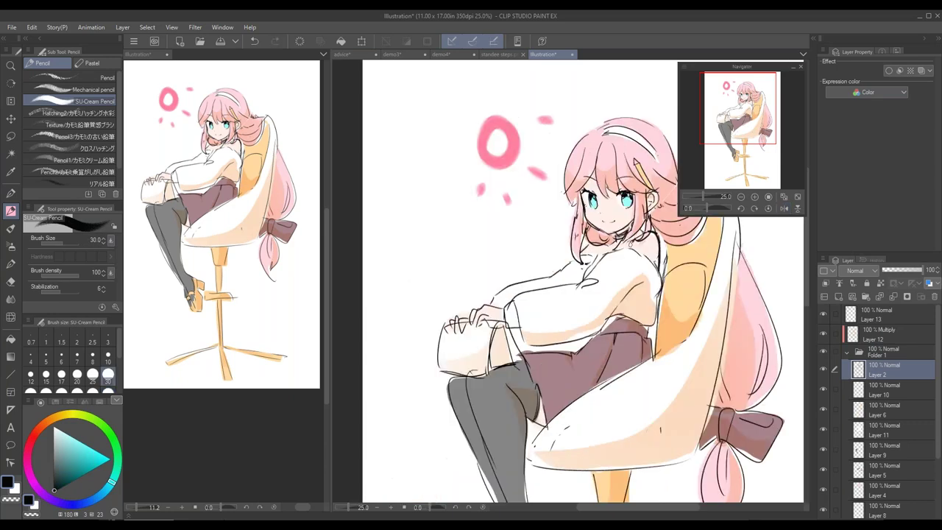
pyautogui.press('h')
pyautogui.press('h')
# Add a new layer above the Multiply layer, set it to Overlay and clip it to the layer below
pyautogui.click(888, 335)
pyautogui.click(839, 296)
pyautogui.click(853, 270)
pyautogui.click(860, 130)
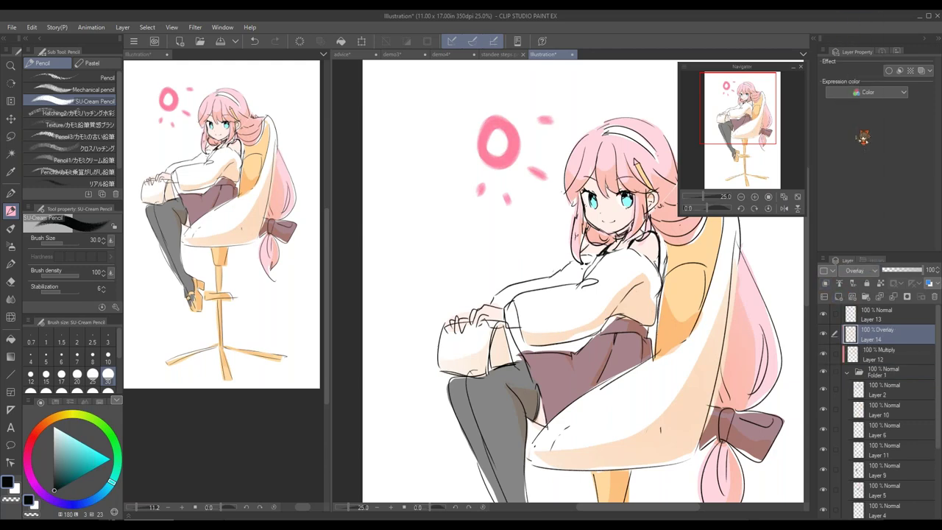
pyautogui.click(824, 284)
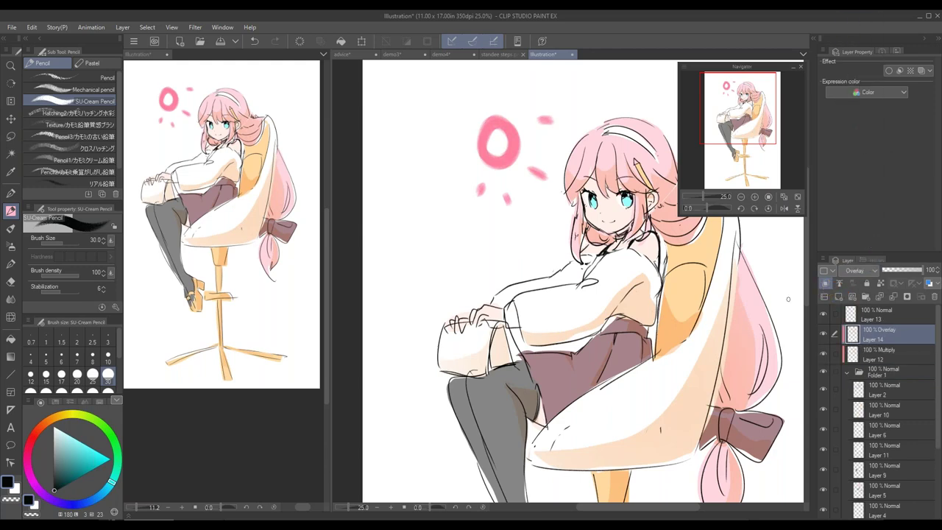
# Lasso the light-facing areas of the front hair, the side locks and the hand
pyautogui.moveTo(589, 282); pyautogui.dragTo(543, 297)
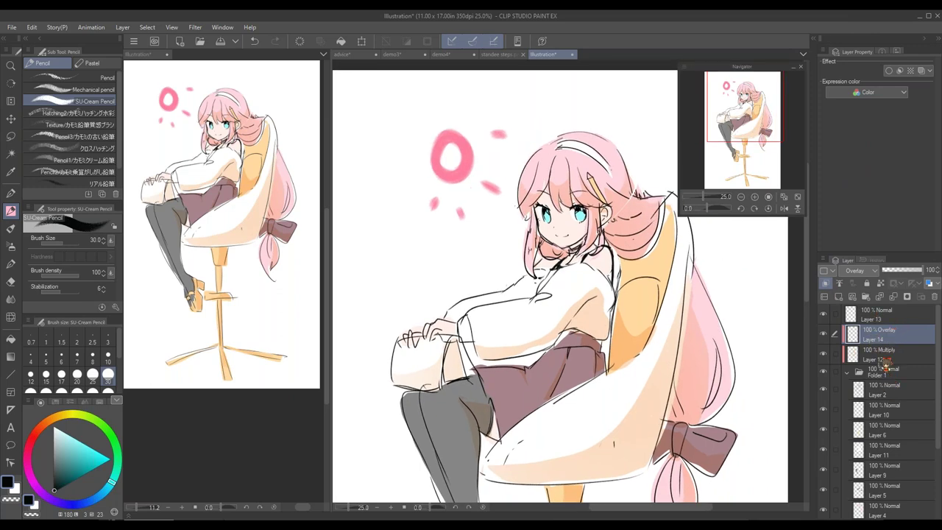
pyautogui.press('m')
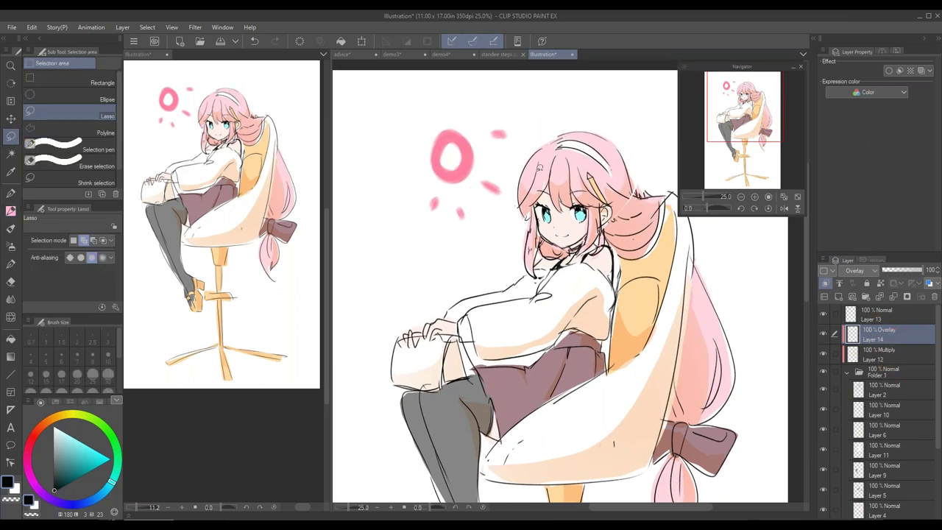
pyautogui.moveTo(588, 142); pyautogui.dragTo(581, 131)
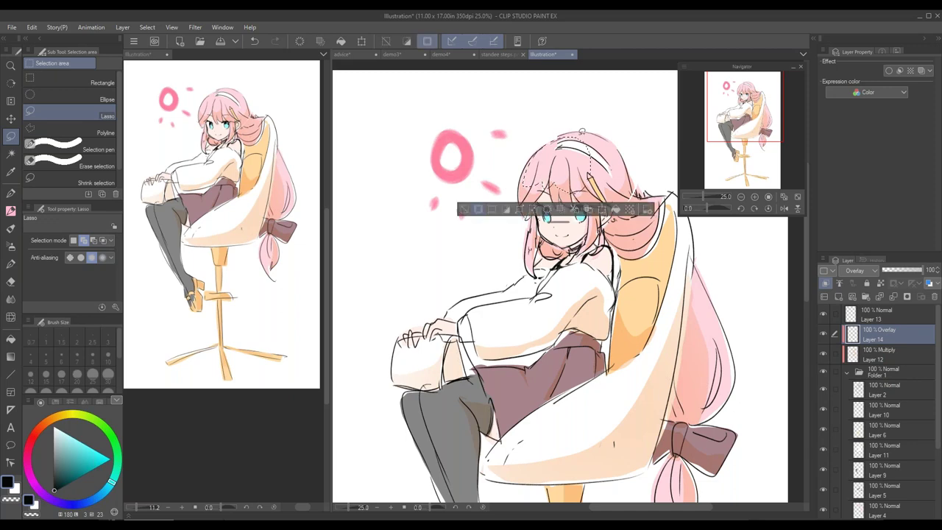
pyautogui.moveTo(526, 268); pyautogui.dragTo(532, 218)
pyautogui.moveTo(593, 206)
pyautogui.mouseDown()
pyautogui.moveTo(588, 249)
pyautogui.moveTo(592, 212)
pyautogui.mouseUp()
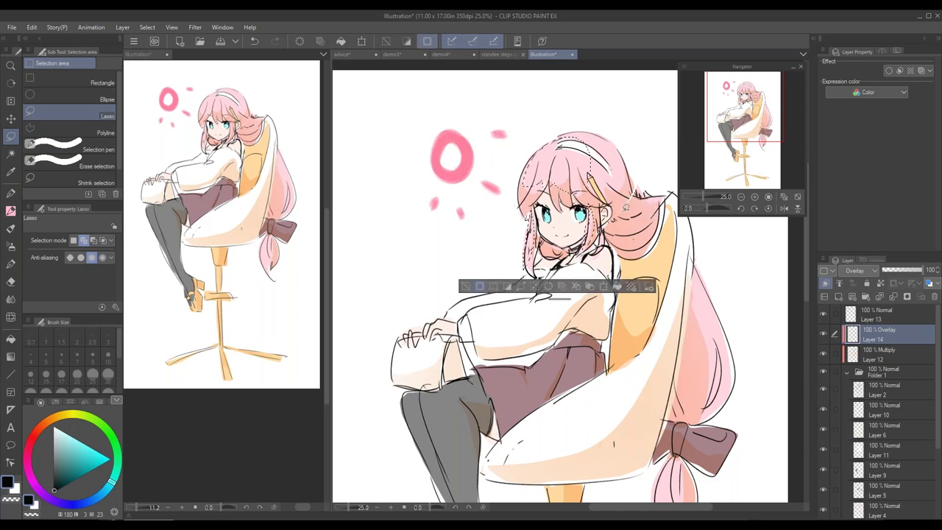
pyautogui.moveTo(436, 333); pyautogui.dragTo(463, 324)
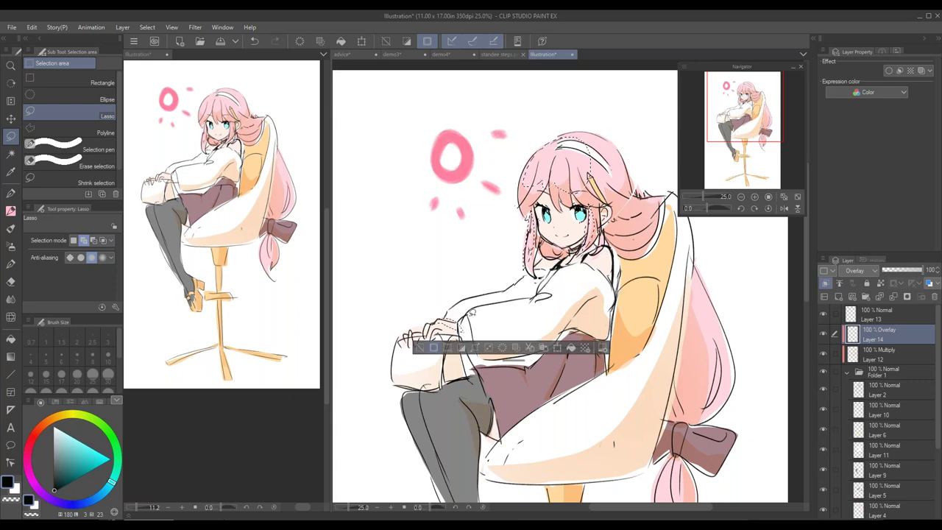
# Add the light-facing areas of the skirt and stockings to the selection
pyautogui.moveTo(528, 396); pyautogui.dragTo(545, 332)
pyautogui.moveTo(578, 267)
pyautogui.mouseDown()
pyautogui.moveTo(520, 299)
pyautogui.moveTo(492, 302)
pyautogui.mouseUp()
pyautogui.moveTo(578, 302)
pyautogui.mouseDown()
pyautogui.moveTo(580, 270)
pyautogui.moveTo(576, 281)
pyautogui.moveTo(598, 272)
pyautogui.moveTo(604, 289)
pyautogui.mouseUp()
pyautogui.moveTo(460, 332); pyautogui.dragTo(498, 293)
pyautogui.hotkey('ctrl', 'z')
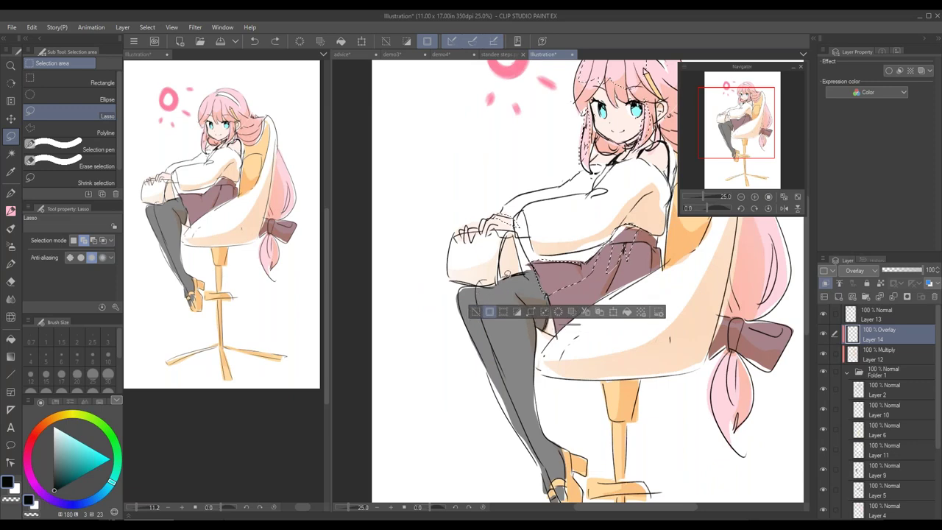
pyautogui.moveTo(474, 312)
pyautogui.mouseDown()
pyautogui.moveTo(461, 291)
pyautogui.moveTo(491, 328)
pyautogui.moveTo(475, 291)
pyautogui.mouseUp()
pyautogui.moveTo(598, 273); pyautogui.dragTo(581, 198)
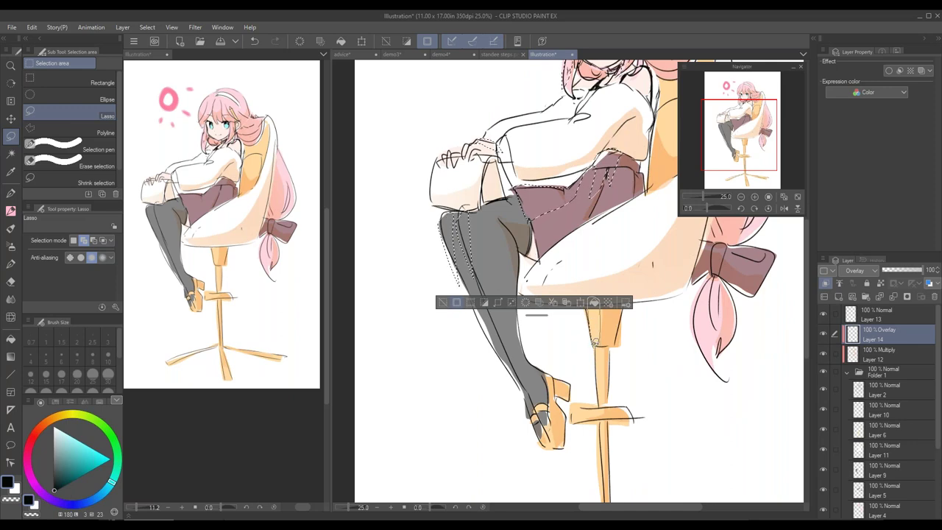
# Add the light-facing edges of the chair's post, footrest and base leg to the selection
pyautogui.moveTo(591, 298); pyautogui.dragTo(598, 342)
pyautogui.moveTo(600, 403)
pyautogui.mouseDown()
pyautogui.moveTo(597, 324)
pyautogui.moveTo(609, 395)
pyautogui.moveTo(607, 315)
pyautogui.mouseUp()
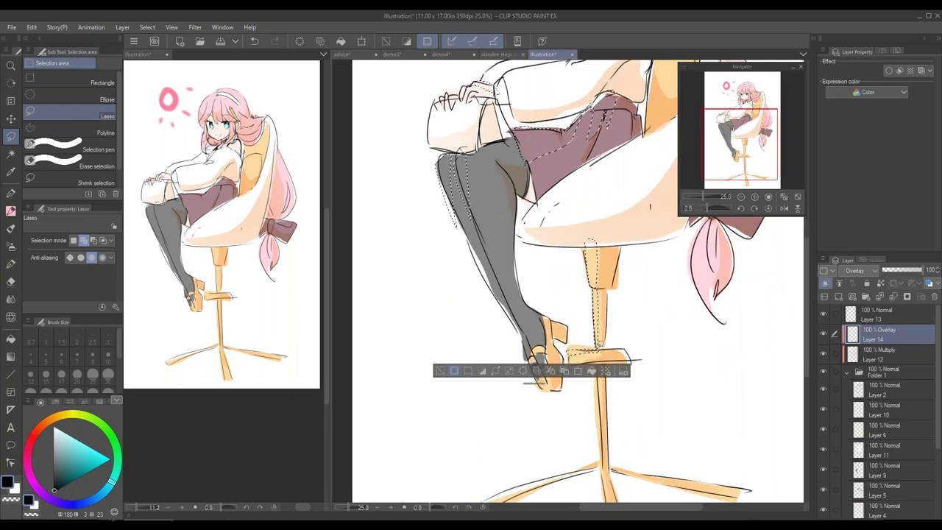
pyautogui.scroll(-2, 579, 389)
pyautogui.moveTo(579, 389)
pyautogui.mouseDown()
pyautogui.moveTo(515, 390)
pyautogui.moveTo(589, 382)
pyautogui.mouseUp()
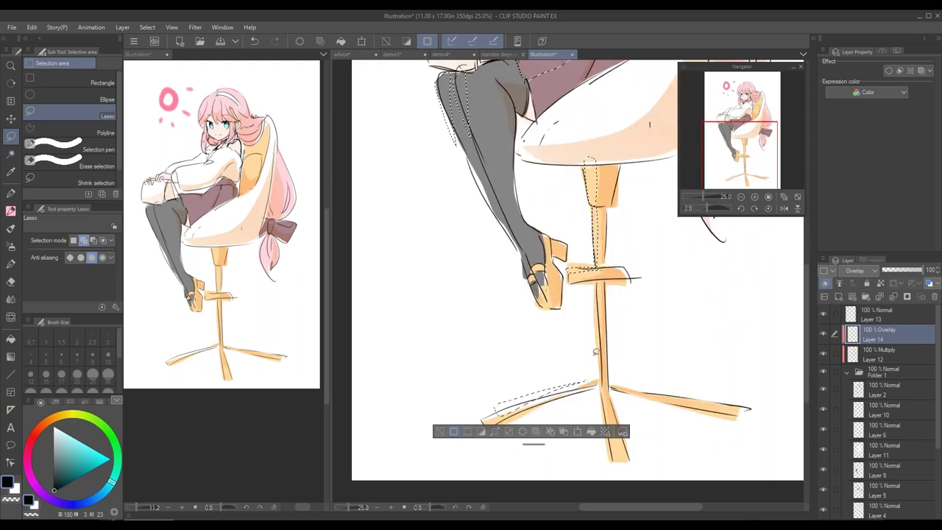
pyautogui.moveTo(604, 334); pyautogui.dragTo(598, 285)
# Add the light-facing edges of the back hair and the long ponytail to the selection
pyautogui.moveTo(630, 220); pyautogui.dragTo(490, 445)
pyautogui.moveTo(602, 207); pyautogui.dragTo(629, 283)
pyautogui.moveTo(523, 90); pyautogui.dragTo(563, 184)
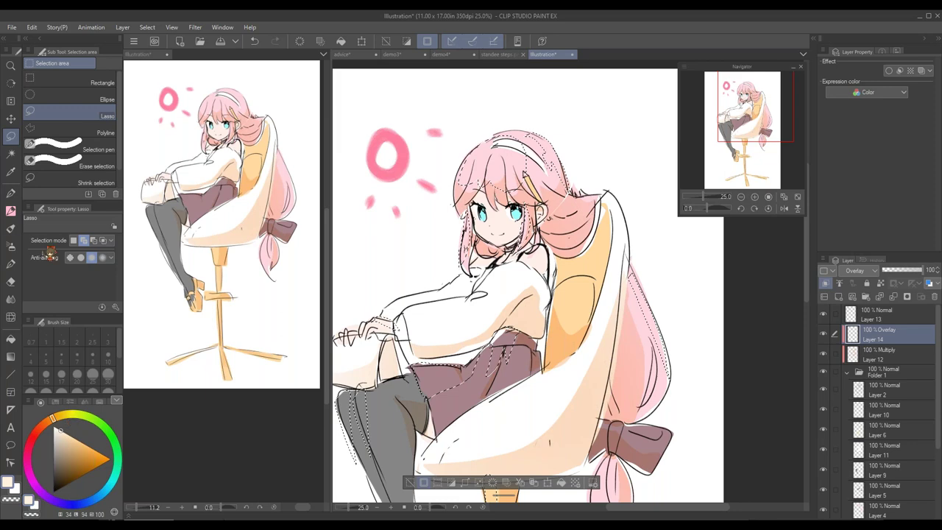
# Airbrush pale cream over the selected lit areas with the Spray brush at size 2000 and clear the selection
pyautogui.click(10, 245)
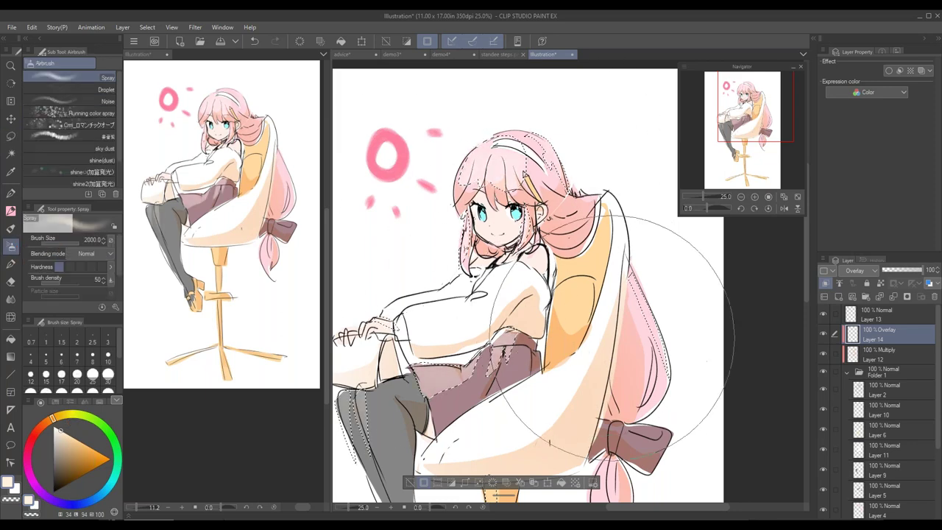
pyautogui.scroll(-10, 610, 400)
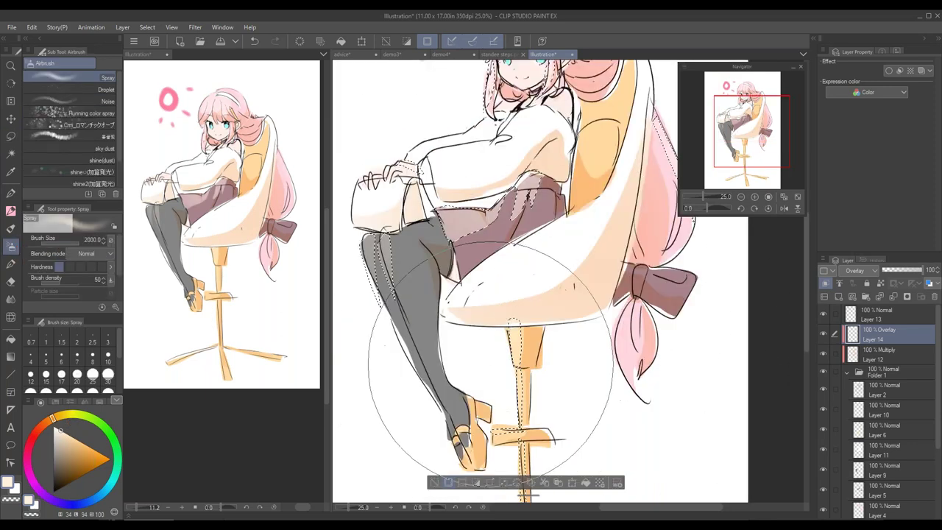
pyautogui.scroll(10, 485, 378)
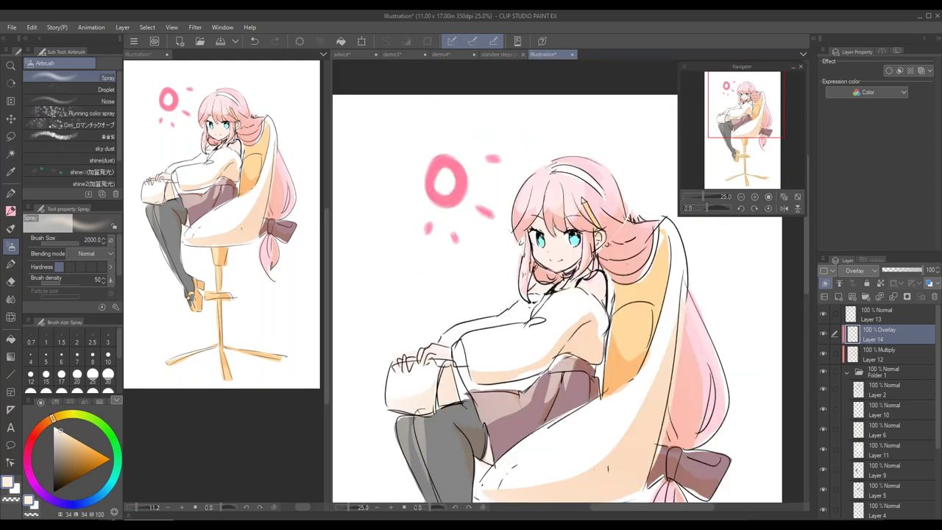
pyautogui.moveTo(569, 306); pyautogui.dragTo(562, 284)
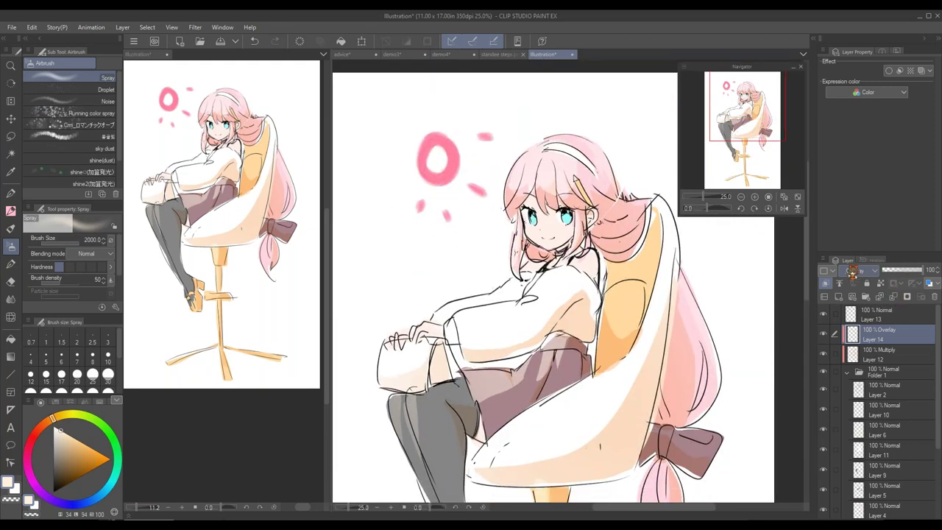
# Add a clipped Glow dodge layer above the Overlay layer and lasso a small highlight on the front hair
pyautogui.click(839, 297)
pyautogui.click(11, 137)
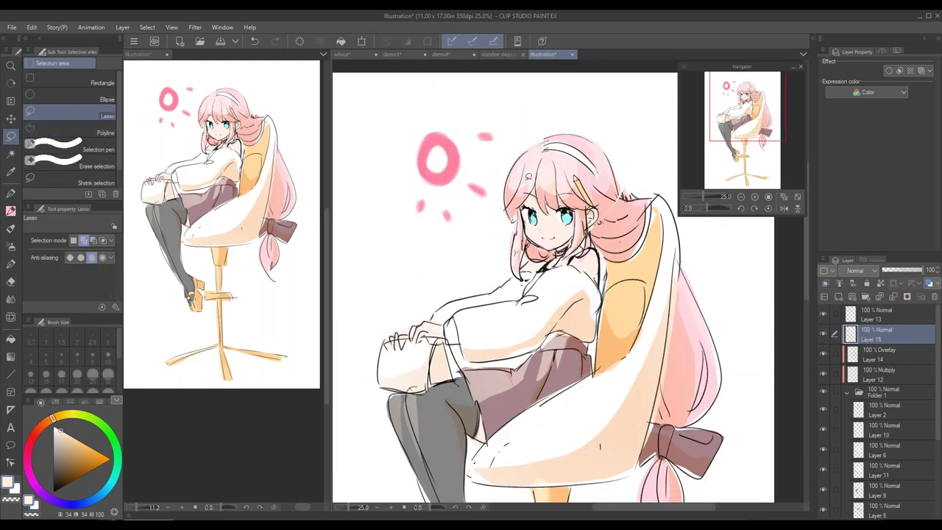
pyautogui.moveTo(515, 179); pyautogui.dragTo(518, 176)
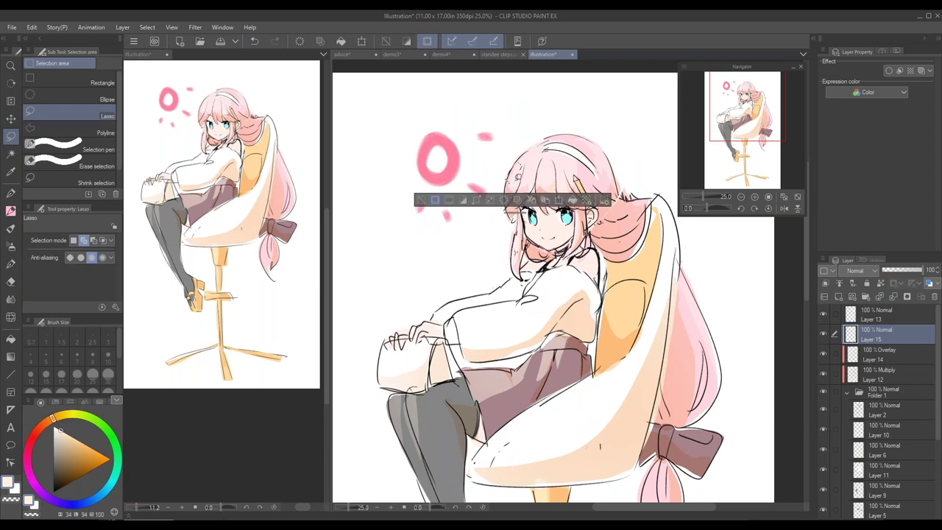
pyautogui.click(857, 270)
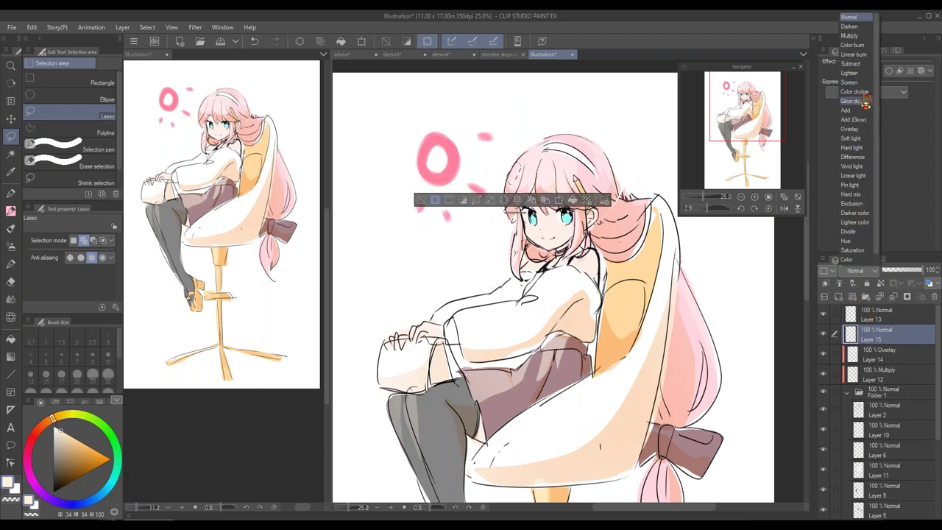
pyautogui.click(855, 105)
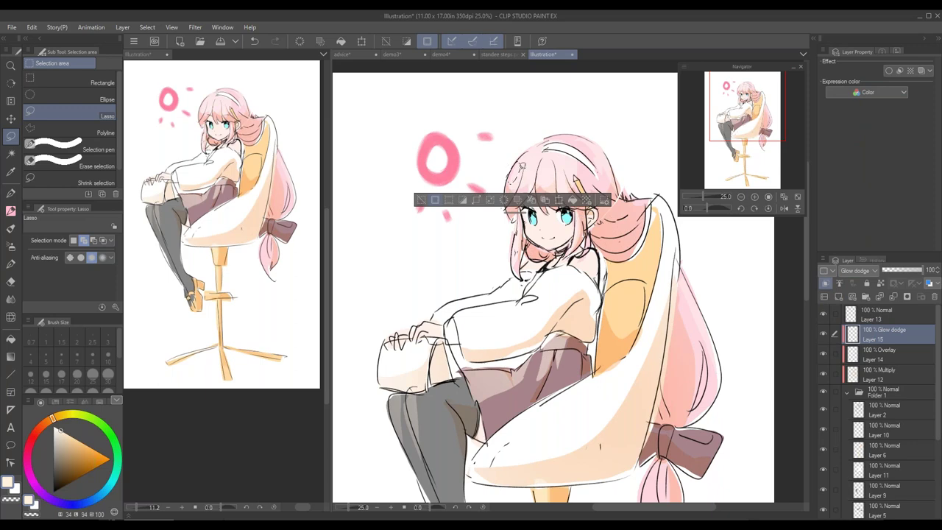
# Add small highlight shapes across the crown of the hair and along the long ponytail's outer edge to the selection
pyautogui.moveTo(524, 172)
pyautogui.mouseDown()
pyautogui.moveTo(569, 178)
pyautogui.moveTo(608, 165)
pyautogui.mouseUp()
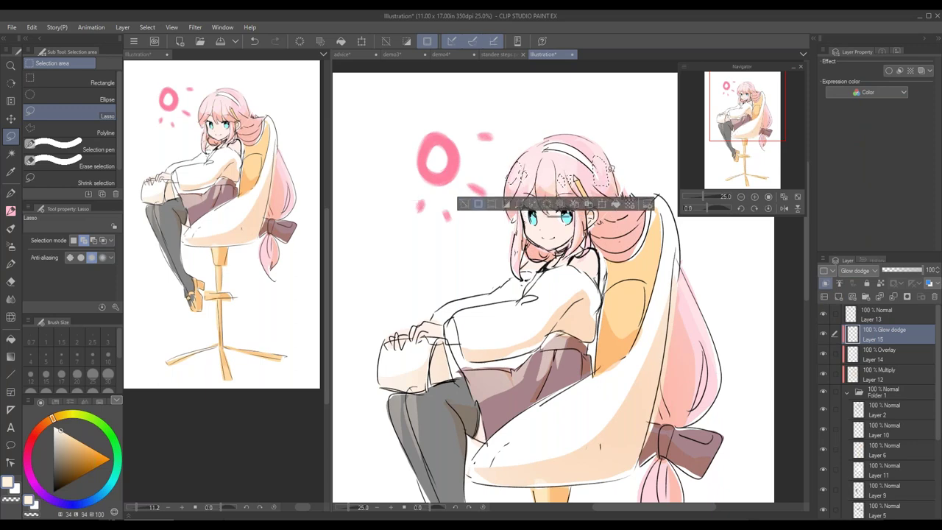
pyautogui.moveTo(616, 242); pyautogui.dragTo(622, 243)
pyautogui.hotkey('ctrl', 'z')
pyautogui.moveTo(681, 276)
pyautogui.mouseDown()
pyautogui.moveTo(697, 303)
pyautogui.moveTo(682, 270)
pyautogui.moveTo(695, 285)
pyautogui.moveTo(688, 280)
pyautogui.mouseUp()
pyautogui.hotkey('ctrl', 'z')
pyautogui.moveTo(719, 389)
pyautogui.mouseDown()
pyautogui.moveTo(709, 326)
pyautogui.moveTo(686, 358)
pyautogui.moveTo(701, 397)
pyautogui.moveTo(714, 371)
pyautogui.mouseUp()
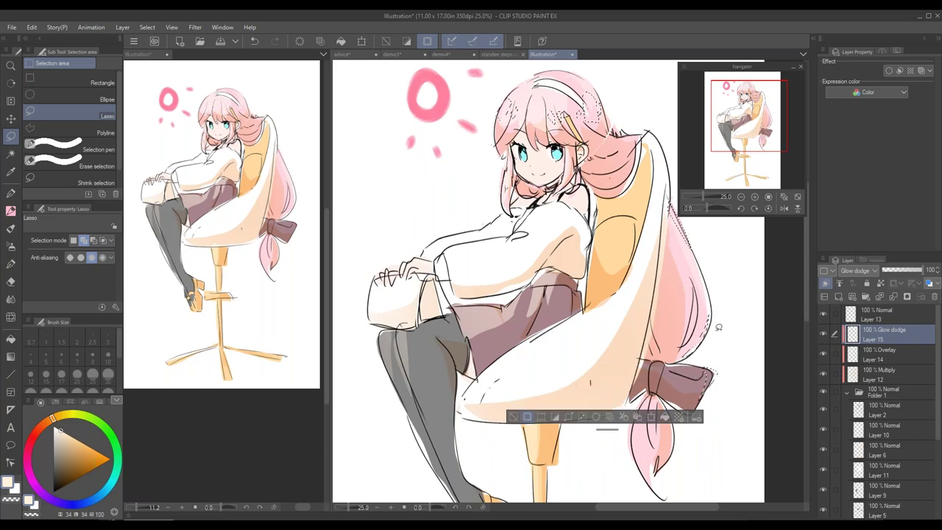
# Add thin highlights on the bow, ponytail tip, skirt top, stockings and chair post to the selection
pyautogui.scroll(-2, 711, 309)
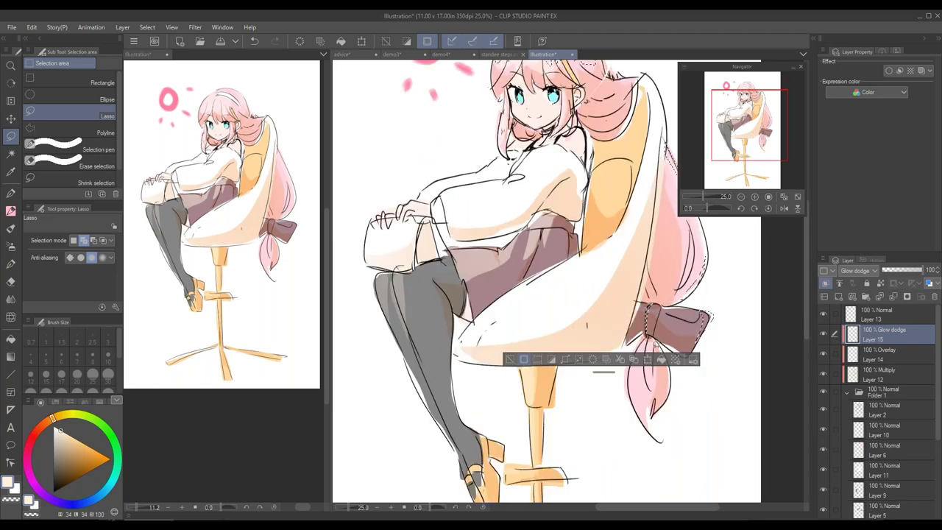
pyautogui.moveTo(657, 338)
pyautogui.mouseDown()
pyautogui.moveTo(667, 396)
pyautogui.moveTo(658, 346)
pyautogui.mouseUp()
pyautogui.moveTo(615, 277); pyautogui.dragTo(639, 305)
pyautogui.moveTo(473, 278)
pyautogui.mouseDown()
pyautogui.moveTo(523, 278)
pyautogui.moveTo(473, 278)
pyautogui.mouseUp()
pyautogui.moveTo(420, 298)
pyautogui.mouseDown()
pyautogui.moveTo(430, 349)
pyautogui.moveTo(419, 296)
pyautogui.moveTo(404, 316)
pyautogui.moveTo(402, 303)
pyautogui.mouseUp()
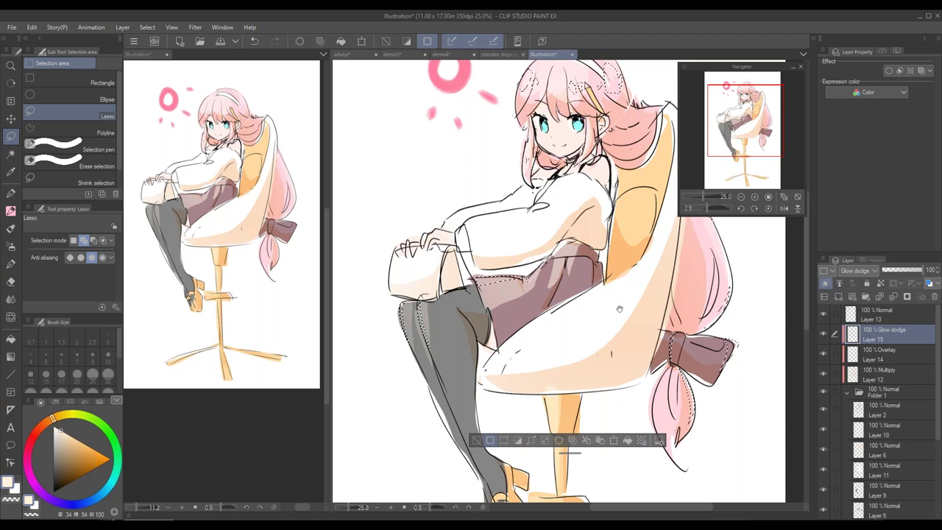
pyautogui.moveTo(618, 309); pyautogui.dragTo(637, 177)
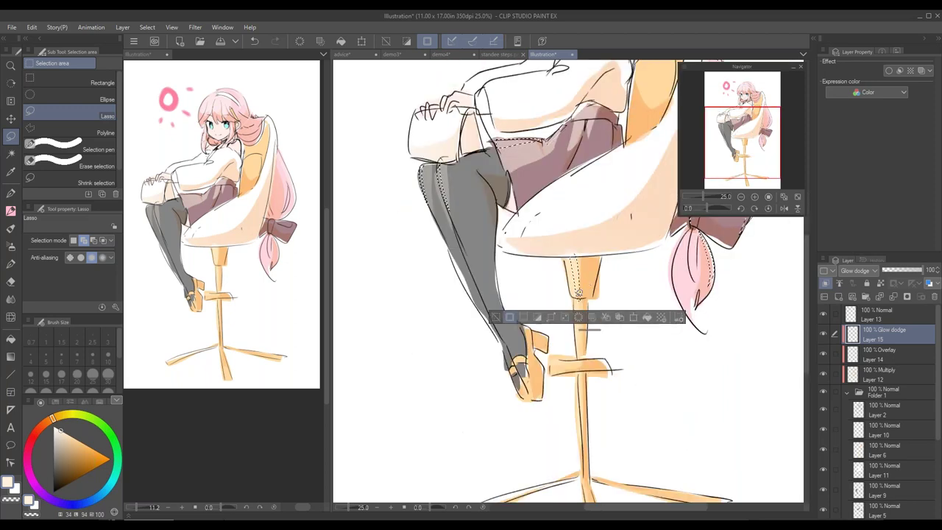
pyautogui.moveTo(578, 293); pyautogui.dragTo(572, 262)
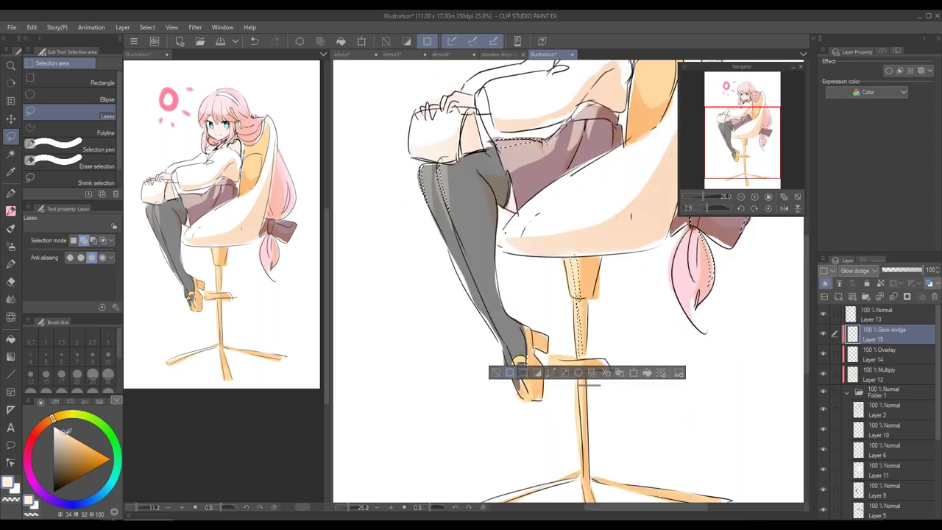
# Airbrush light cream-orange over the selected highlights with the Spray brush at size 2000 and clear the selection
pyautogui.press('b')
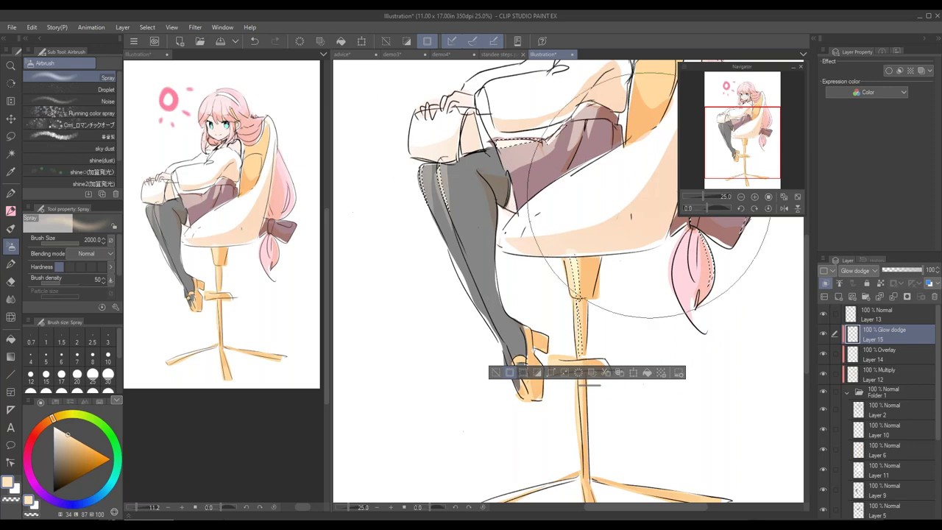
pyautogui.moveTo(581, 233); pyautogui.dragTo(516, 415)
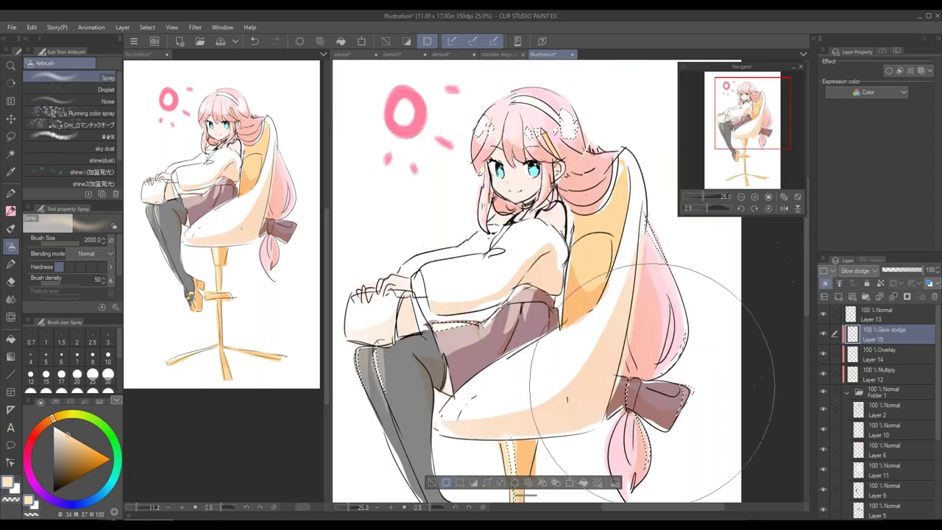
pyautogui.moveTo(600, 445); pyautogui.dragTo(611, 298)
pyautogui.hotkey('ctrl', 'd')
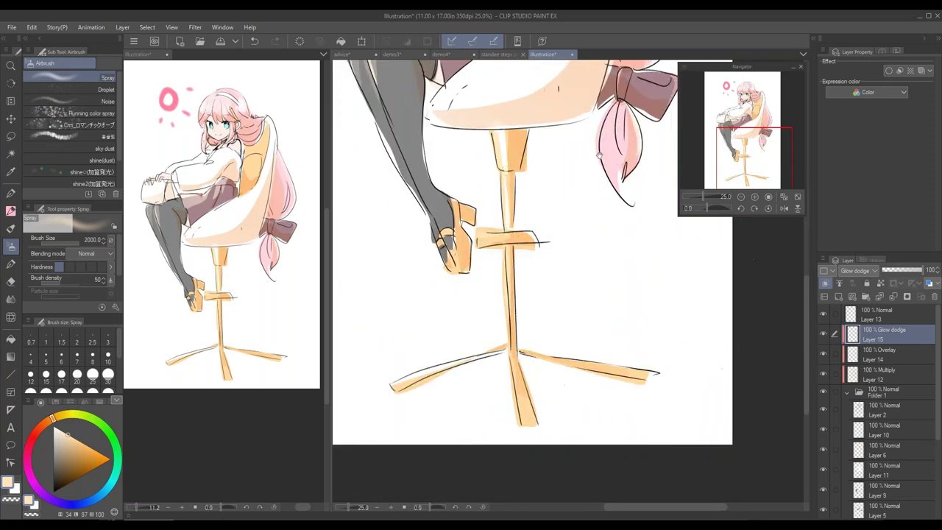
# Hide the light-direction sketch on Layer 13 and add a new layer directly above Layer 3 in the folder
pyautogui.moveTo(595, 161); pyautogui.dragTo(613, 389)
pyautogui.click(740, 197)
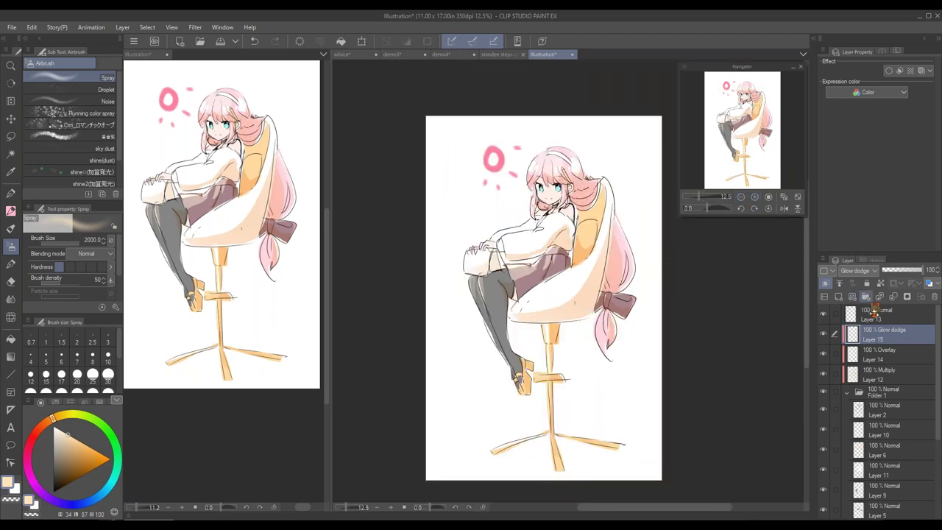
pyautogui.click(823, 314)
pyautogui.moveTo(938, 355); pyautogui.dragTo(938, 434)
pyautogui.click(887, 468)
pyautogui.click(840, 297)
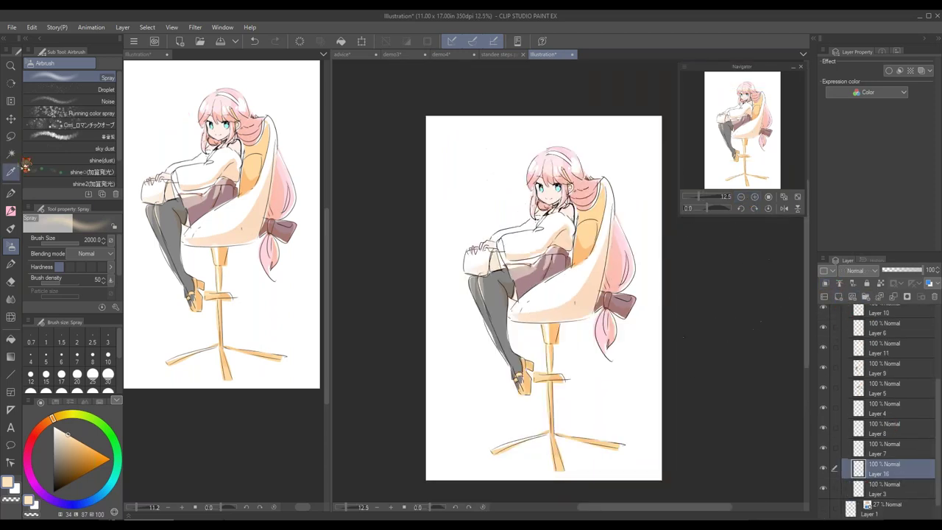
# Move Layer 16 directly below Layer 3 and lasso two large background areas behind the character and chair
pyautogui.click(11, 137)
pyautogui.moveTo(892, 473); pyautogui.dragTo(891, 498)
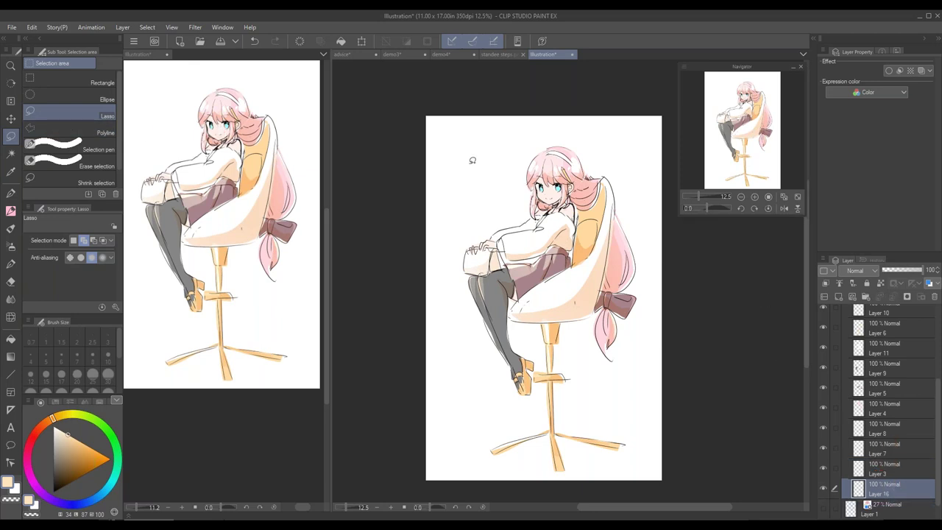
pyautogui.moveTo(494, 166)
pyautogui.mouseDown()
pyautogui.moveTo(575, 221)
pyautogui.moveTo(494, 159)
pyautogui.mouseUp()
pyautogui.moveTo(553, 276)
pyautogui.mouseDown()
pyautogui.moveTo(591, 417)
pyautogui.moveTo(626, 335)
pyautogui.moveTo(565, 275)
pyautogui.mouseUp()
# Airbrush light blue over the selected background areas with the Spray brush at size 2000 and clear the selection
pyautogui.click(104, 492)
pyautogui.click(66, 433)
pyautogui.click(11, 247)
pyautogui.moveTo(525, 158)
pyautogui.mouseDown()
pyautogui.moveTo(543, 185)
pyautogui.moveTo(582, 331)
pyautogui.moveTo(638, 381)
pyautogui.mouseUp()
pyautogui.hotkey('ctrl', 'd')
pyautogui.moveTo(630, 316); pyautogui.dragTo(642, 346)
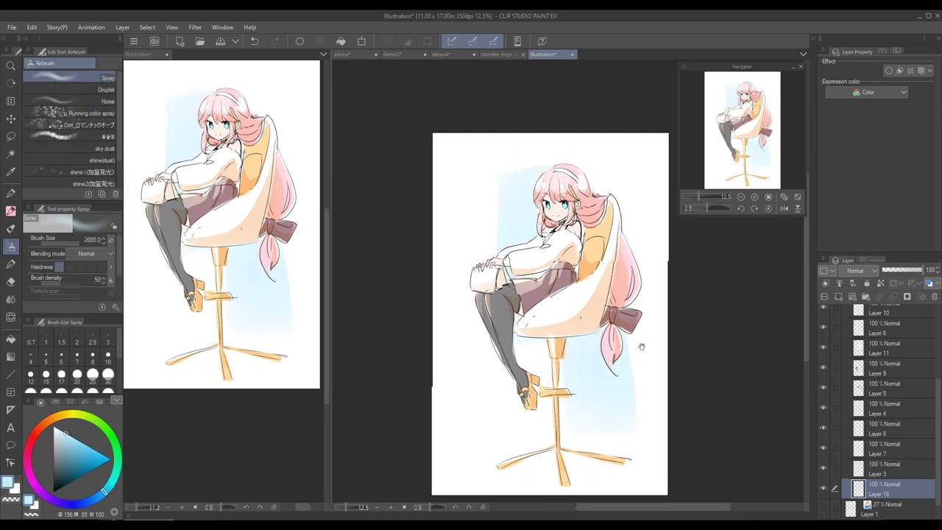
# Add a new layer above Layer 3 and clip it to Layer 3
pyautogui.click(757, 198)
pyautogui.click(756, 197)
pyautogui.click(756, 197)
pyautogui.moveTo(561, 98); pyautogui.dragTo(581, 250)
pyautogui.click(883, 469)
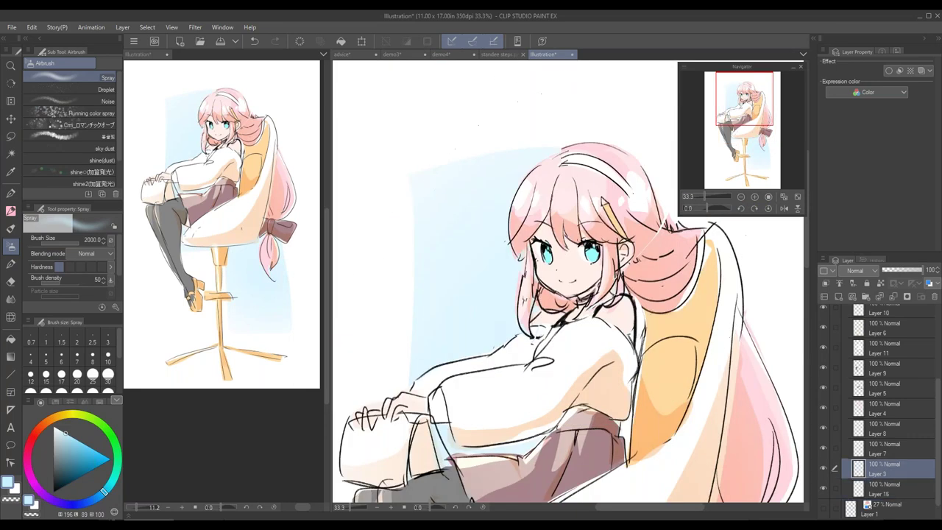
pyautogui.click(825, 283)
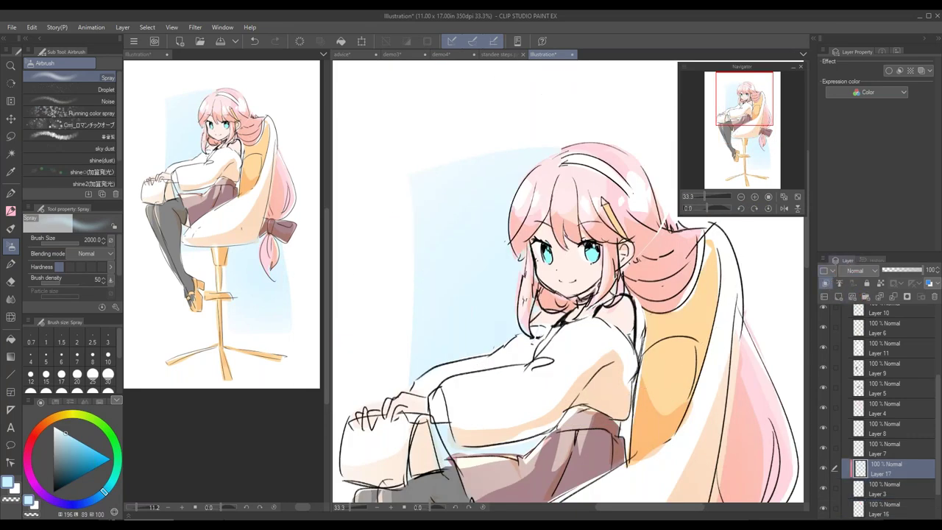
# Lasso skin shadow shapes under the bangs, beside the face, on the nose, neck and bare shoulder
pyautogui.click(11, 137)
pyautogui.click(754, 197)
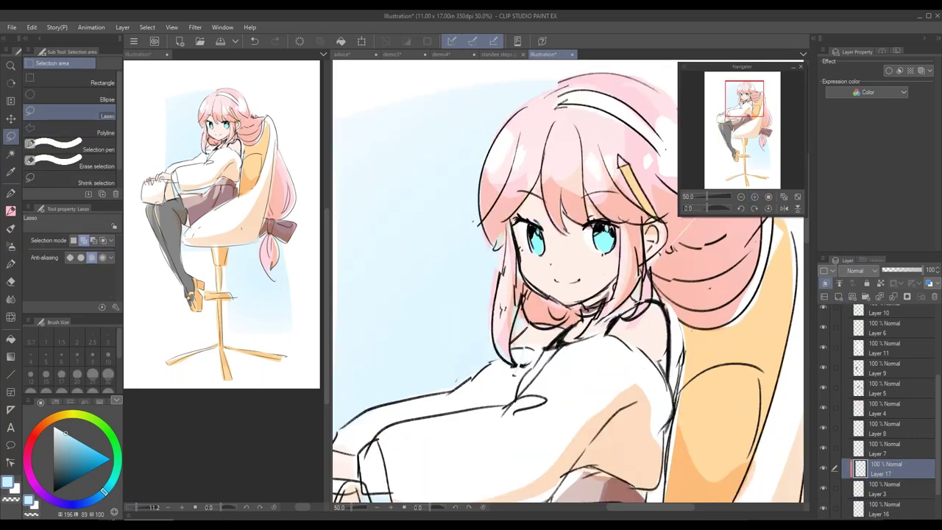
pyautogui.moveTo(525, 214); pyautogui.dragTo(545, 170)
pyautogui.moveTo(566, 209)
pyautogui.mouseDown()
pyautogui.moveTo(604, 187)
pyautogui.moveTo(593, 222)
pyautogui.mouseUp()
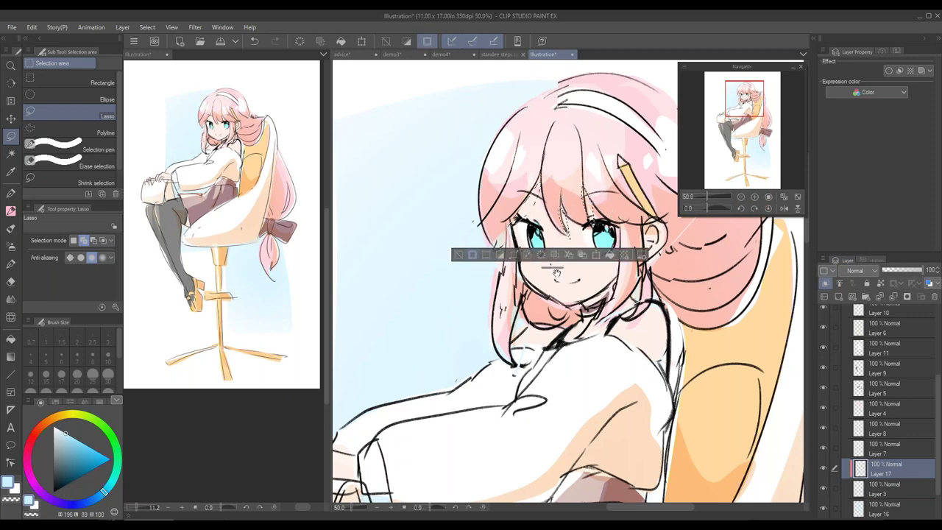
pyautogui.moveTo(553, 267); pyautogui.dragTo(639, 158)
pyautogui.moveTo(523, 231)
pyautogui.mouseDown()
pyautogui.moveTo(519, 217)
pyautogui.moveTo(521, 255)
pyautogui.mouseUp()
pyautogui.moveTo(618, 273)
pyautogui.mouseDown()
pyautogui.moveTo(584, 300)
pyautogui.moveTo(579, 341)
pyautogui.moveTo(614, 300)
pyautogui.moveTo(621, 275)
pyautogui.mouseUp()
pyautogui.moveTo(646, 241)
pyautogui.mouseDown()
pyautogui.moveTo(663, 233)
pyautogui.moveTo(647, 259)
pyautogui.moveTo(642, 250)
pyautogui.mouseUp()
pyautogui.moveTo(656, 302)
pyautogui.mouseDown()
pyautogui.moveTo(645, 348)
pyautogui.moveTo(668, 372)
pyautogui.moveTo(657, 304)
pyautogui.mouseUp()
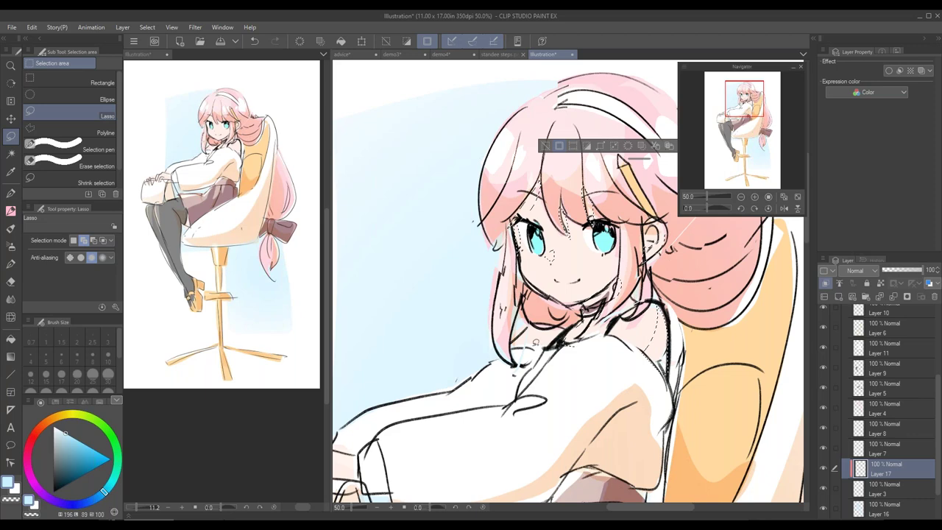
# Add shadow shapes on the fingers, hand and the thigh beneath the skirt to the selection
pyautogui.moveTo(554, 426); pyautogui.dragTo(746, 249)
pyautogui.moveTo(553, 280)
pyautogui.mouseDown()
pyautogui.moveTo(517, 289)
pyautogui.moveTo(513, 302)
pyautogui.moveTo(550, 280)
pyautogui.mouseUp()
pyautogui.moveTo(463, 319)
pyautogui.mouseDown()
pyautogui.moveTo(467, 306)
pyautogui.moveTo(458, 322)
pyautogui.moveTo(443, 322)
pyautogui.mouseUp()
pyautogui.moveTo(509, 298); pyautogui.dragTo(496, 309)
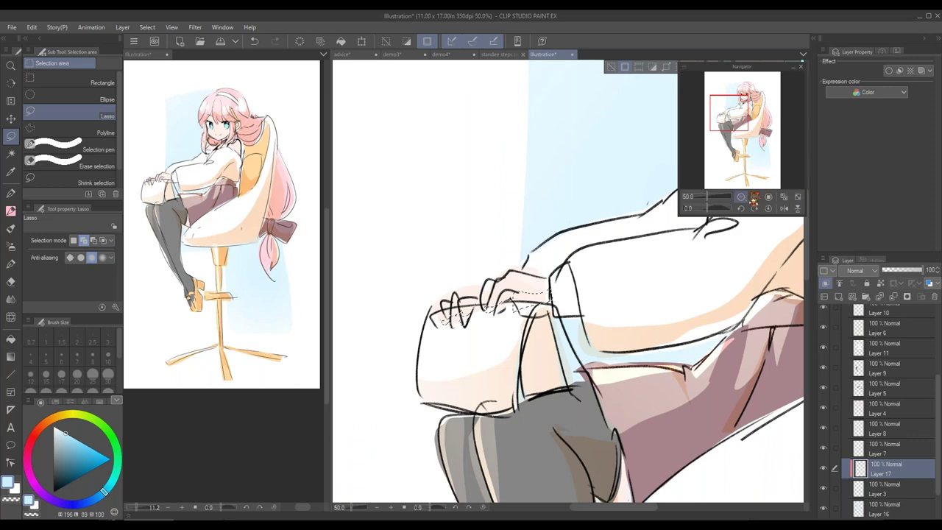
pyautogui.scroll(-2, 498, 305)
pyautogui.moveTo(579, 331)
pyautogui.mouseDown()
pyautogui.moveTo(575, 368)
pyautogui.moveTo(588, 377)
pyautogui.moveTo(579, 329)
pyautogui.mouseUp()
# Airbrush salmon orange over the selected skin shadows with the Spray brush and clear the selection
pyautogui.click(40, 427)
pyautogui.click(11, 247)
pyautogui.moveTo(533, 256); pyautogui.dragTo(613, 267)
pyautogui.moveTo(650, 306); pyautogui.dragTo(472, 424)
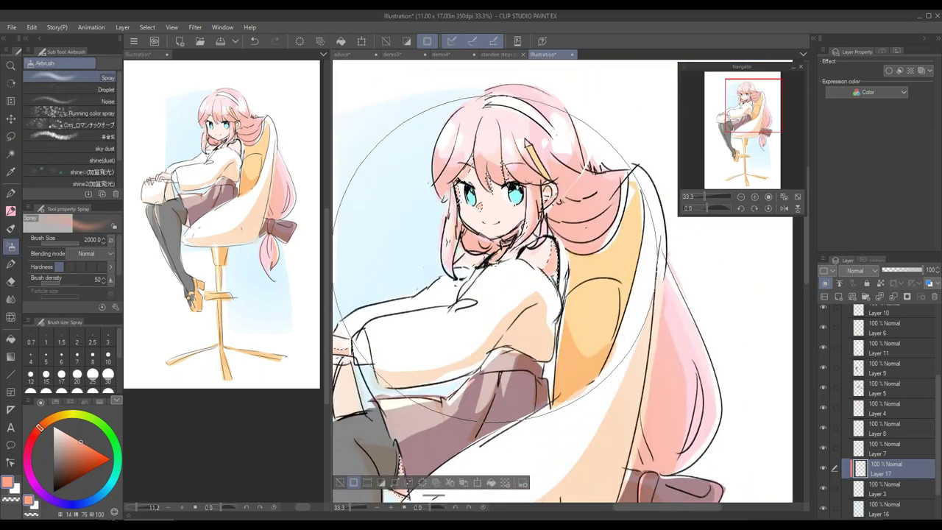
pyautogui.hotkey('ctrl', 'd')
# Add a new layer above Layer 17 and set its blending mode to Multiply
pyautogui.click(844, 295)
pyautogui.click(854, 270)
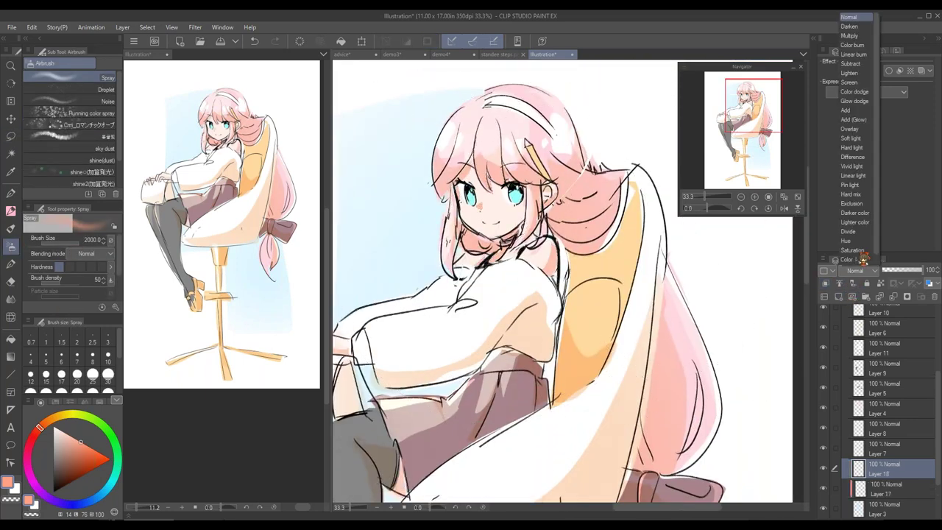
pyautogui.click(855, 37)
# Airbrush a soft salmon blush on the cheeks, reducing the Spray brush size to 70
pyautogui.click(710, 197)
pyautogui.moveTo(462, 190); pyautogui.dragTo(574, 275)
pyautogui.press('[')
pyautogui.press('[')
pyautogui.press('[')
pyautogui.press('[')
pyautogui.press('[')
pyautogui.press('[')
pyautogui.press('[')
pyautogui.press('[')
pyautogui.press('[')
pyautogui.press('[')
pyautogui.press('[')
pyautogui.press('[')
pyautogui.press('[')
pyautogui.press('[')
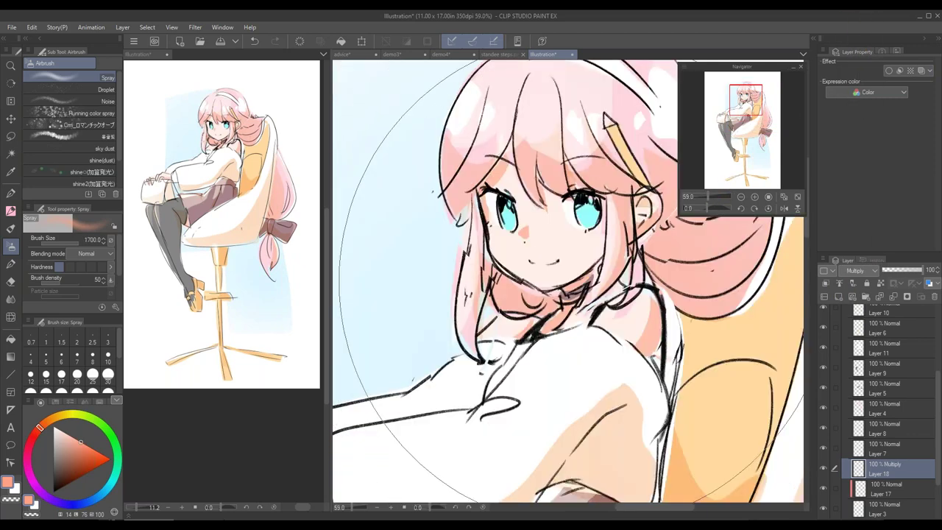
pyautogui.moveTo(584, 239)
pyautogui.mouseDown()
pyautogui.moveTo(529, 230)
pyautogui.moveTo(513, 251)
pyautogui.moveTo(494, 237)
pyautogui.mouseUp()
pyautogui.hotkey('ctrl', 'z')
pyautogui.press('[')
pyautogui.press('[')
pyautogui.press('[')
pyautogui.press('[')
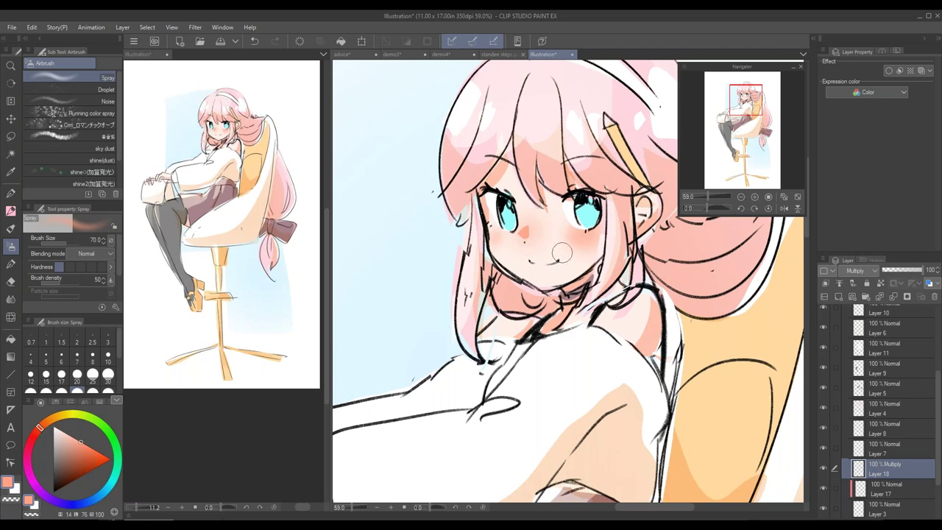
# Thicken the upper eyelashes on Layer 2 in black with the SU-Cream Pencil at size 10
pyautogui.scroll(-2, 578, 233)
pyautogui.scroll(3, 931, 441)
pyautogui.click(898, 410)
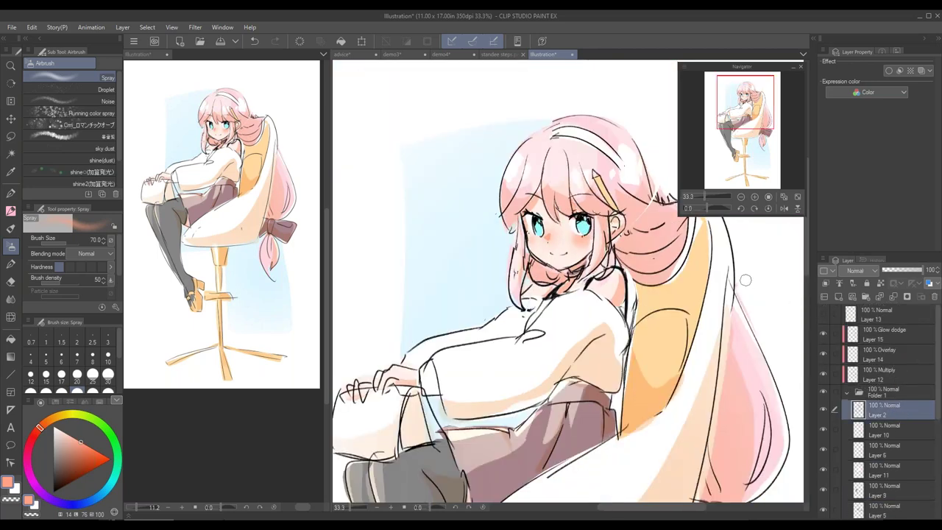
pyautogui.click(754, 196)
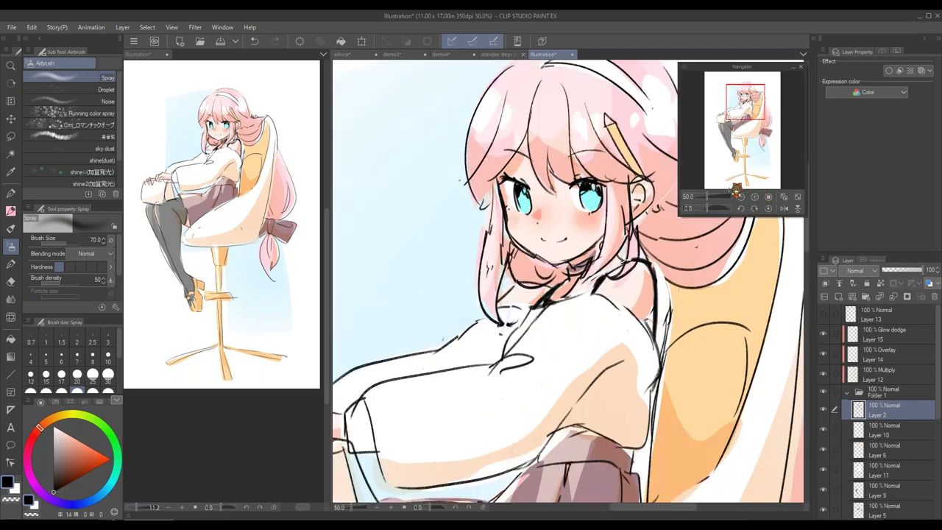
pyautogui.click(755, 196)
pyautogui.press('p')
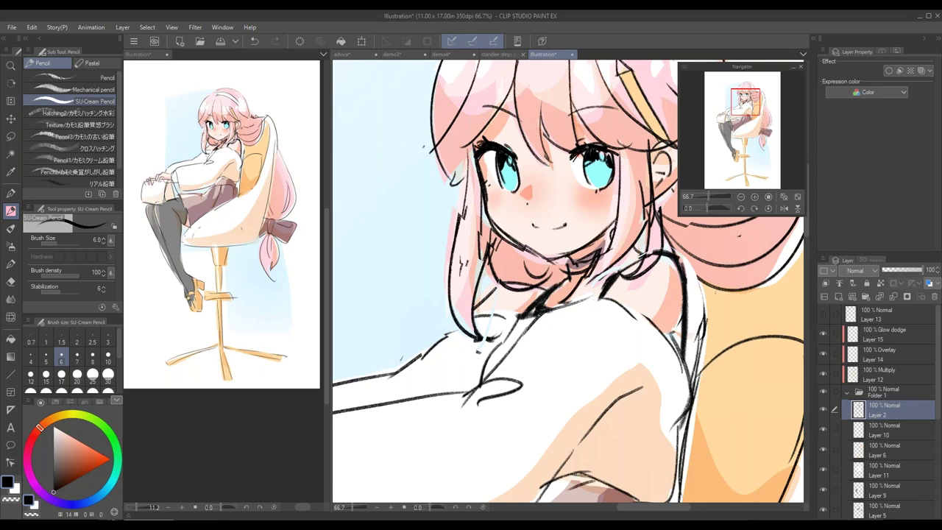
pyautogui.press(']')
pyautogui.press(']')
pyautogui.press(']')
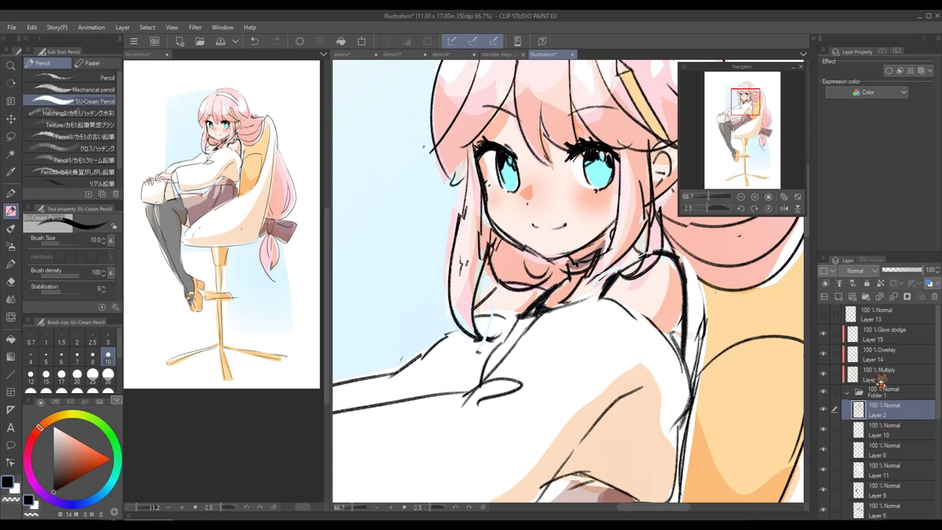
# Add a layer above Layer 2, lasso a small highlight in each eye, fill them white and clear the selection
pyautogui.click(840, 296)
pyautogui.click(11, 137)
pyautogui.moveTo(518, 152); pyautogui.dragTo(509, 153)
pyautogui.moveTo(604, 152); pyautogui.dragTo(602, 149)
pyautogui.press('x')
pyautogui.click(625, 179)
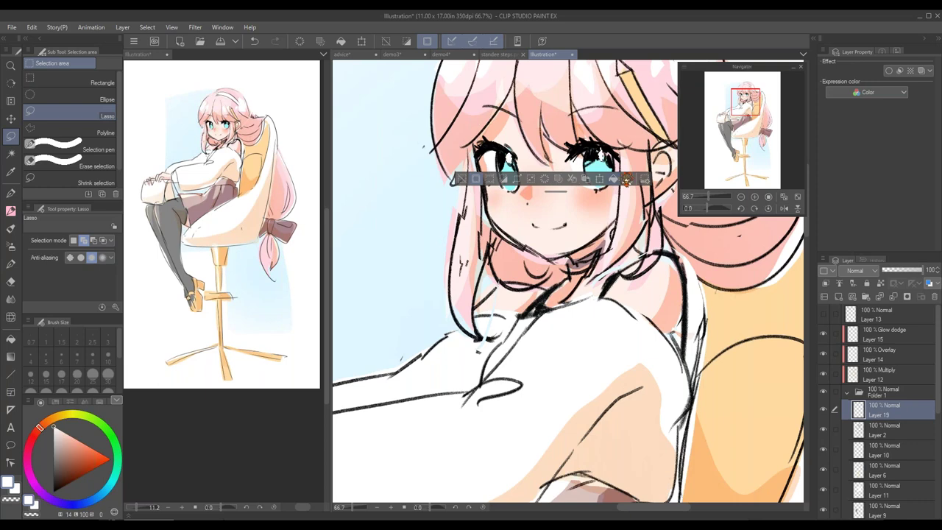
pyautogui.hotkey('ctrl', 'd')
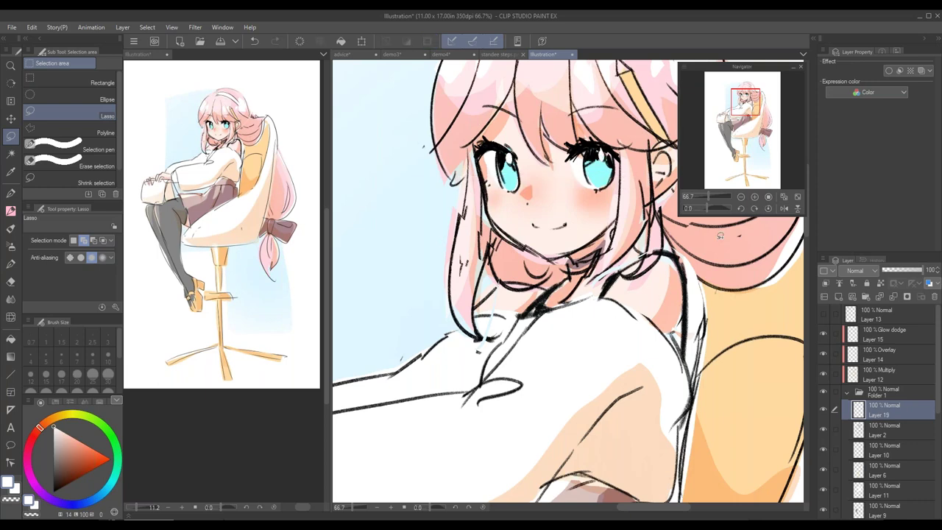
# Thicken the chin line and redraw the hair lock beside the face in black on Layer 2
pyautogui.hotkey('alt', '[')
pyautogui.press('x')
pyautogui.press('p')
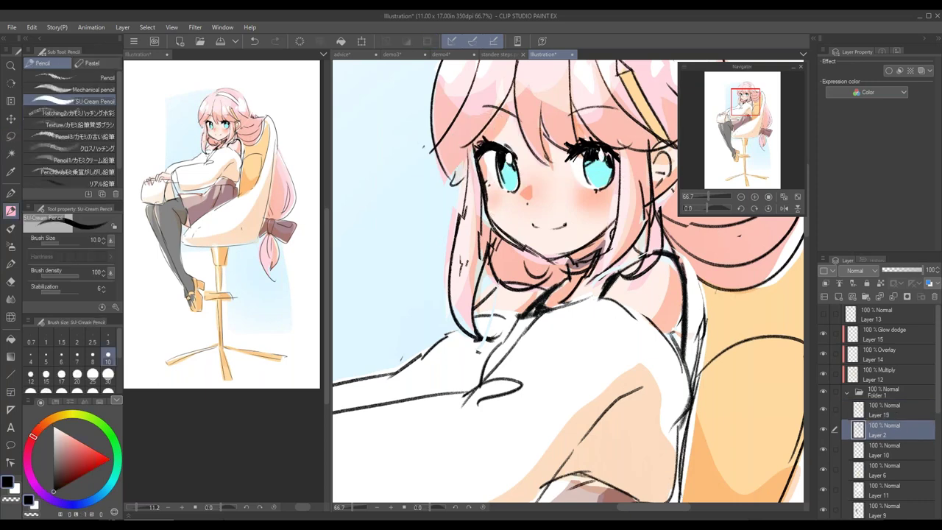
pyautogui.press('e')
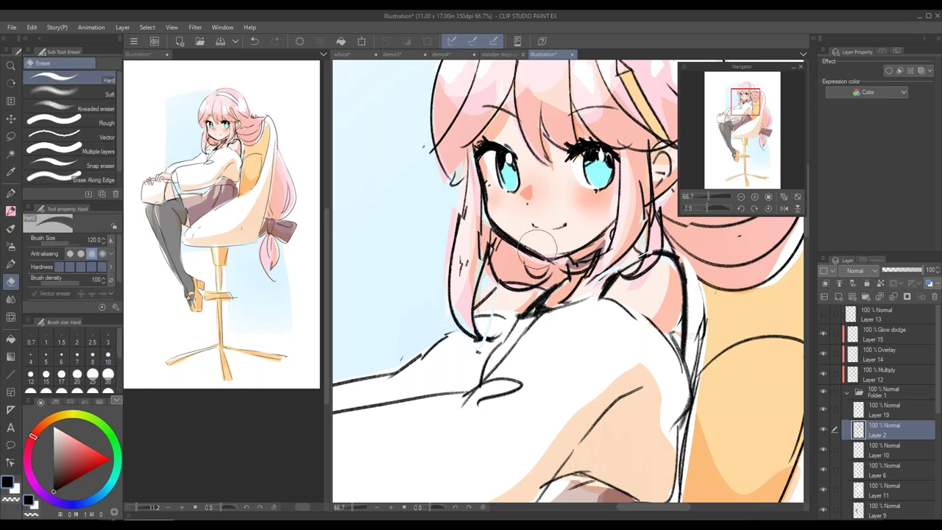
pyautogui.press('p')
pyautogui.moveTo(621, 163)
pyautogui.mouseDown()
pyautogui.moveTo(594, 220)
pyautogui.moveTo(609, 214)
pyautogui.mouseUp()
# Mirror the canvas view and strengthen the jawline and the hair lines around the face with the pencil
pyautogui.press('h')
pyautogui.moveTo(663, 162); pyautogui.dragTo(652, 225)
pyautogui.moveTo(520, 214); pyautogui.dragTo(569, 253)
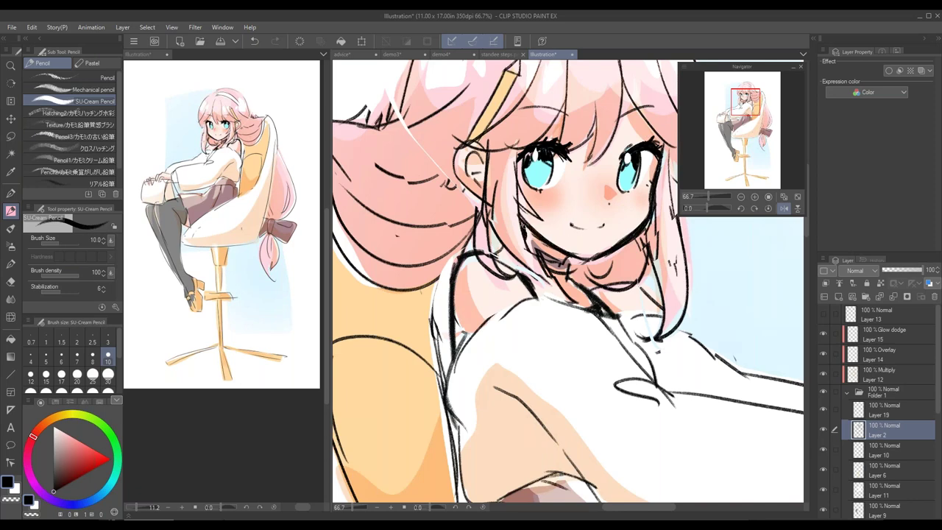
pyautogui.moveTo(629, 257); pyautogui.dragTo(549, 335)
pyautogui.moveTo(515, 202); pyautogui.dragTo(510, 221)
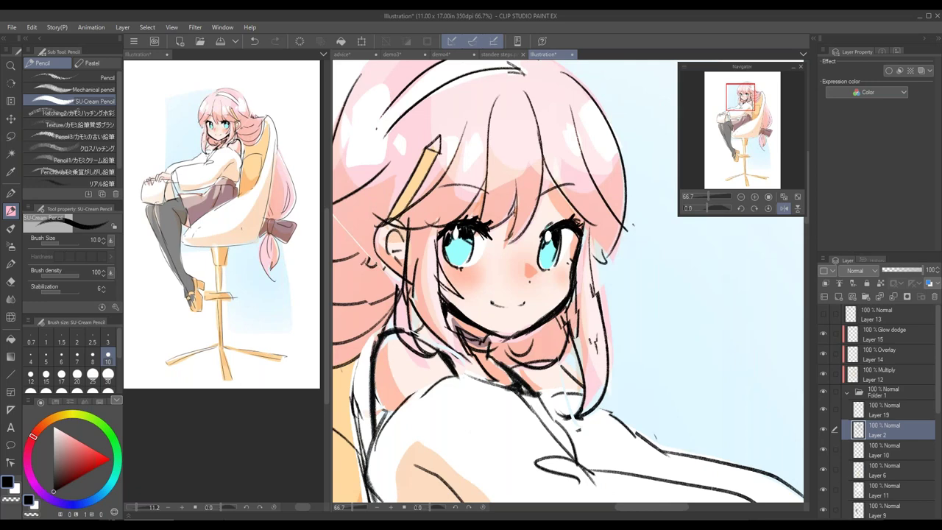
pyautogui.moveTo(545, 169); pyautogui.dragTo(610, 289)
pyautogui.moveTo(623, 119)
pyautogui.mouseDown()
pyautogui.moveTo(578, 131)
pyautogui.moveTo(587, 137)
pyautogui.mouseUp()
pyautogui.moveTo(659, 322); pyautogui.dragTo(632, 248)
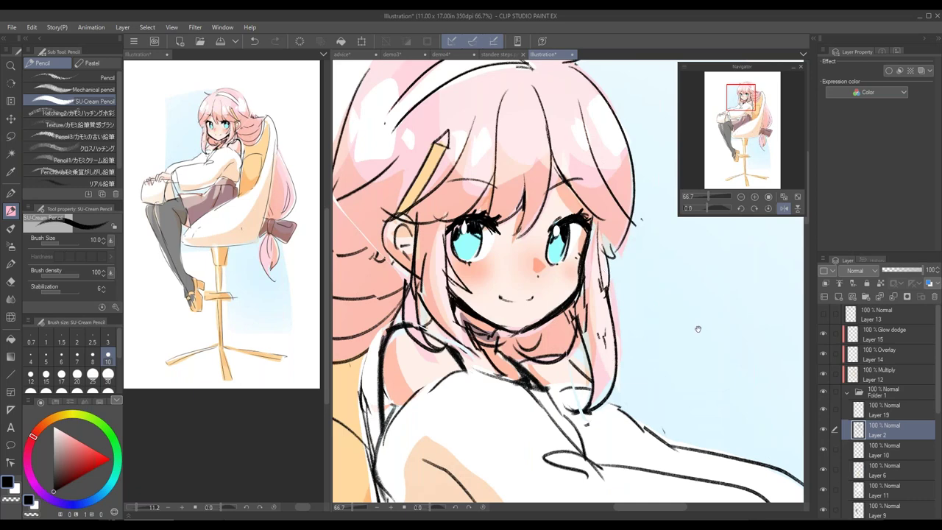
# Lasso the crown of the head on Folder 1, nudge it with Move layer and clear the selection
pyautogui.moveTo(698, 329); pyautogui.dragTo(716, 358)
pyautogui.click(882, 390)
pyautogui.click(10, 136)
pyautogui.moveTo(484, 296); pyautogui.dragTo(494, 366)
pyautogui.moveTo(430, 247)
pyautogui.mouseDown()
pyautogui.moveTo(387, 249)
pyautogui.moveTo(331, 203)
pyautogui.moveTo(335, 171)
pyautogui.moveTo(682, 222)
pyautogui.moveTo(495, 222)
pyautogui.moveTo(635, 220)
pyautogui.mouseUp()
pyautogui.press('k')
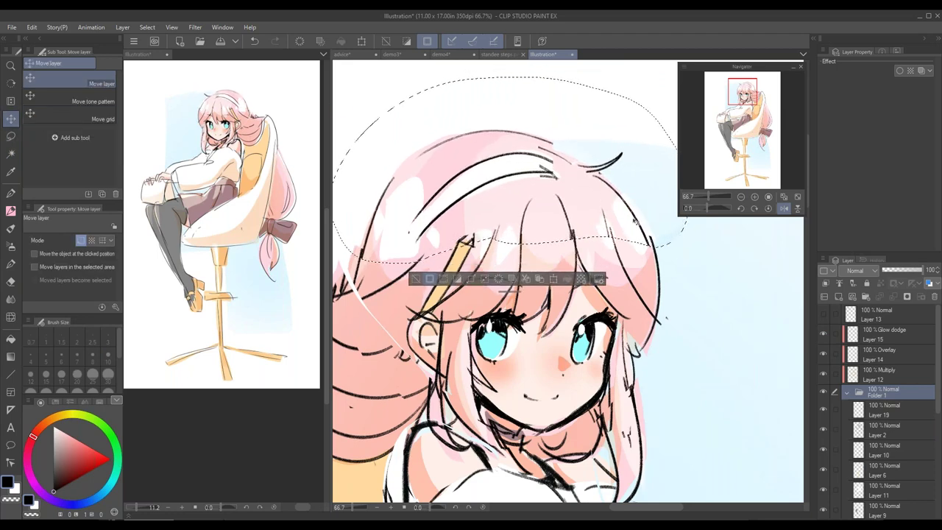
pyautogui.hotkey('ctrl', 'd')
# Examine the figure's proportions at 25% zoom in mirrored view and in the normal orientation
pyautogui.scroll(-2, 671, 399)
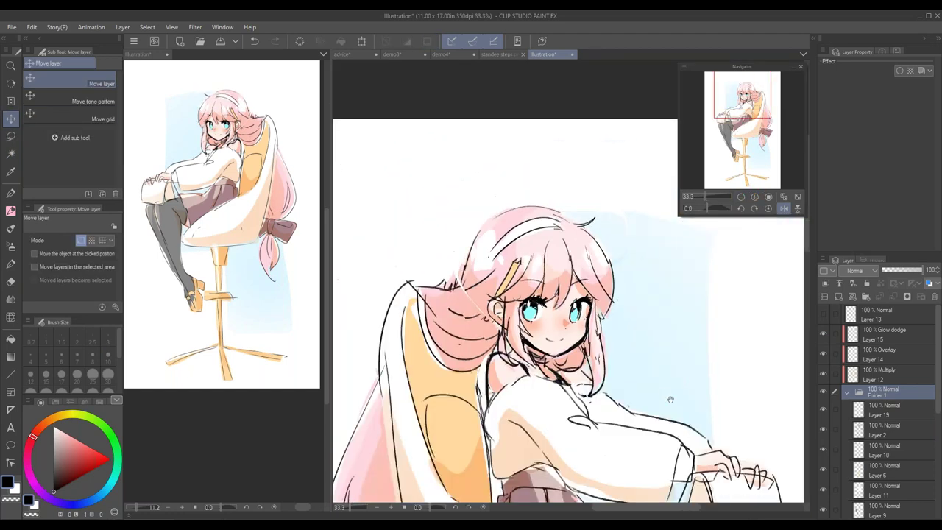
pyautogui.moveTo(670, 400); pyautogui.dragTo(638, 283)
pyautogui.click(741, 197)
pyautogui.moveTo(667, 354); pyautogui.dragTo(643, 337)
pyautogui.click(760, 210)
pyautogui.click(763, 210)
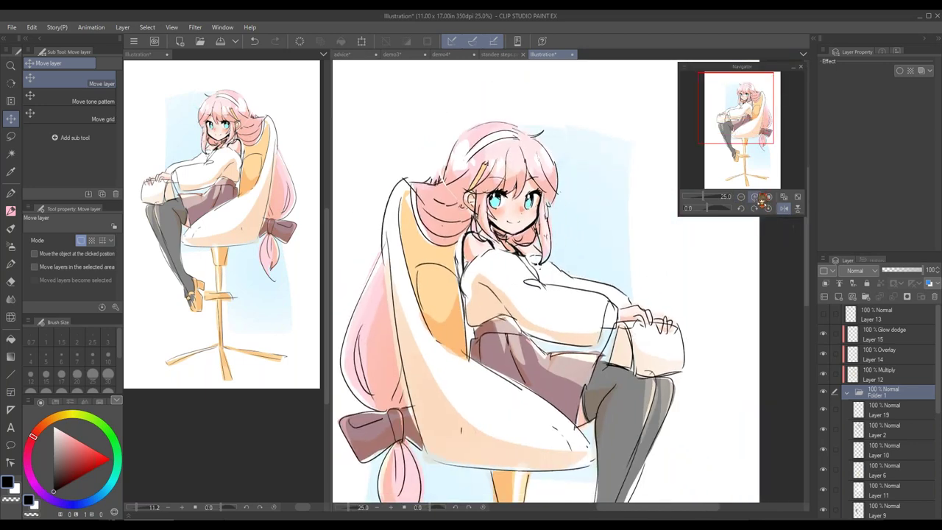
pyautogui.click(763, 208)
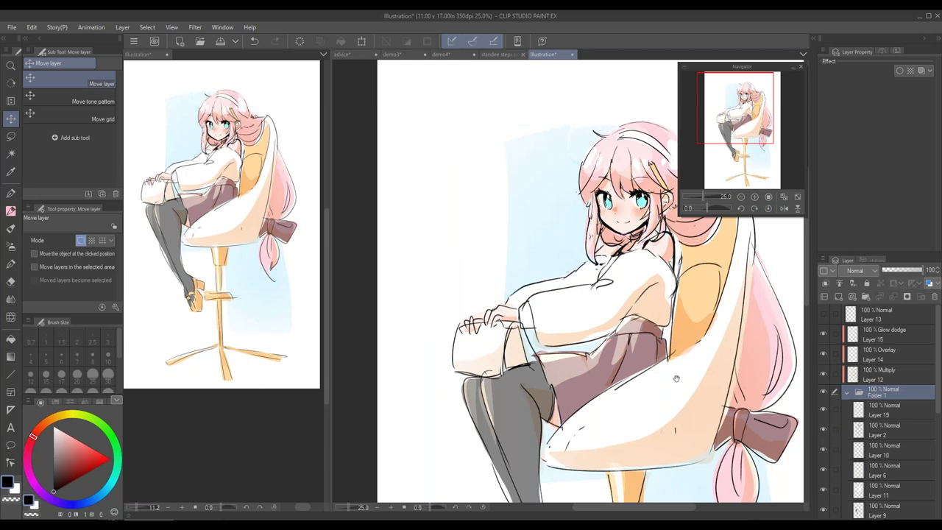
pyautogui.moveTo(676, 378); pyautogui.dragTo(561, 345)
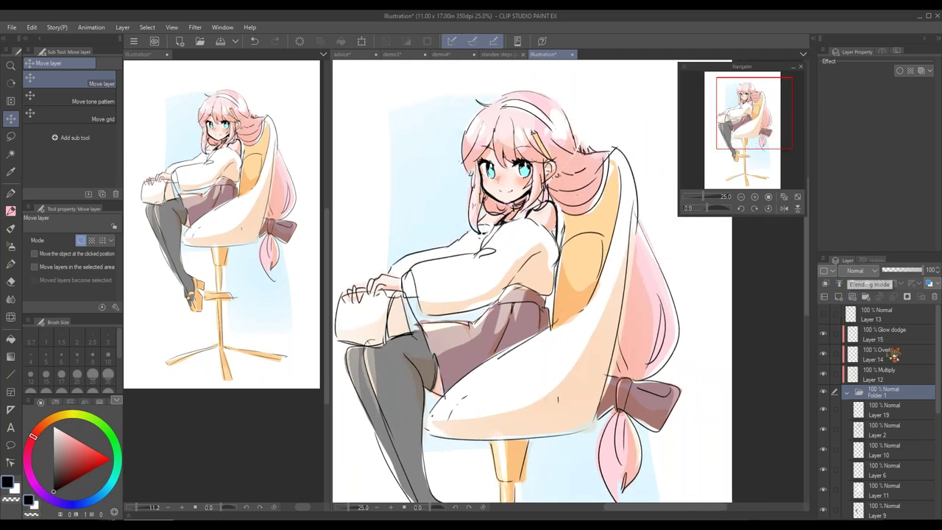
# Compare the mirrored and normal views, then erase stray line work in the hair beside the neck on Layer 2
pyautogui.click(890, 409)
pyautogui.click(889, 430)
pyautogui.press('p')
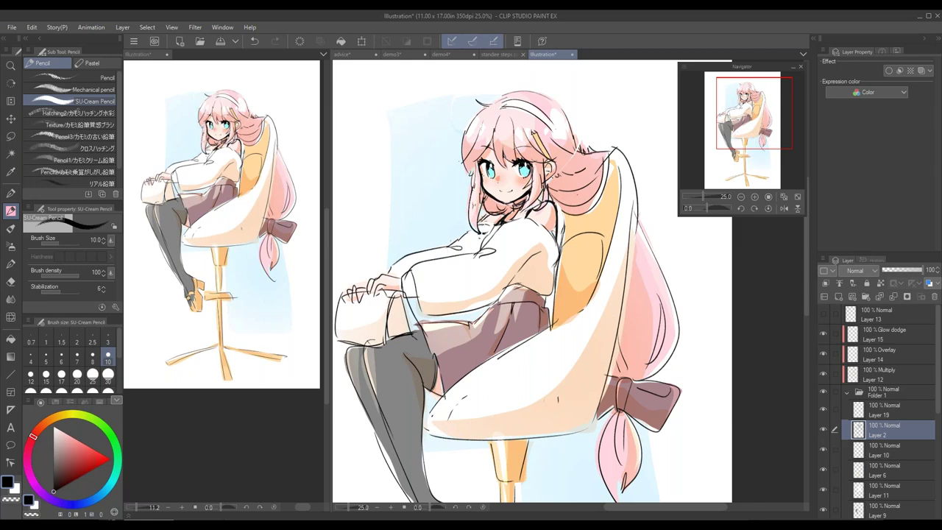
pyautogui.press('h')
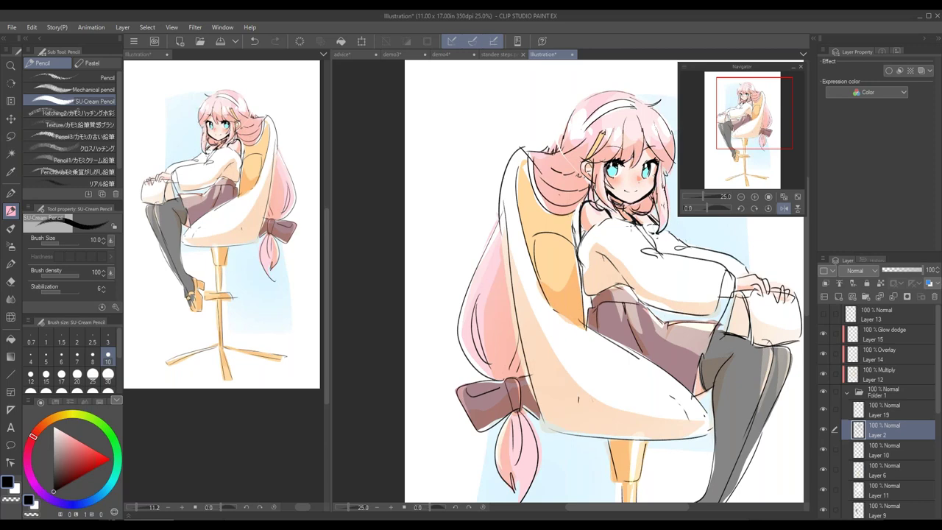
pyautogui.press('h')
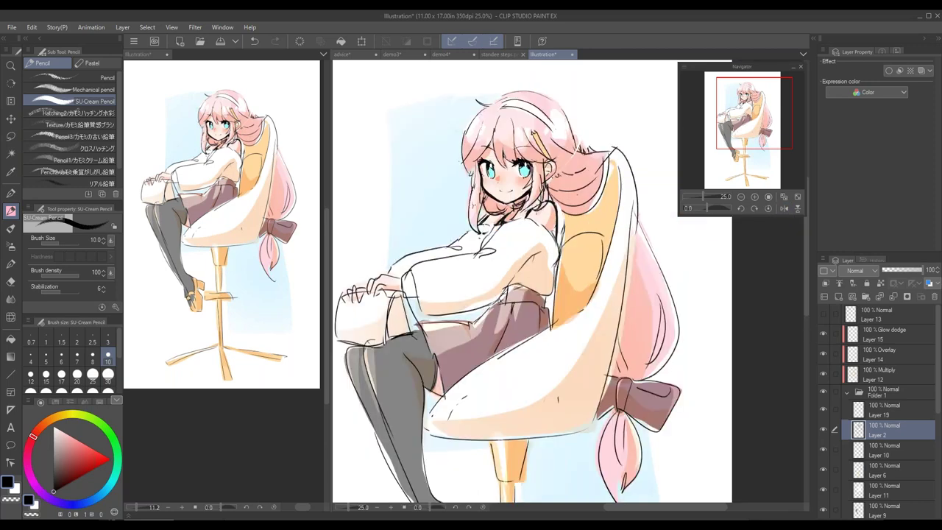
pyautogui.press('e')
pyautogui.moveTo(540, 179); pyautogui.dragTo(540, 202)
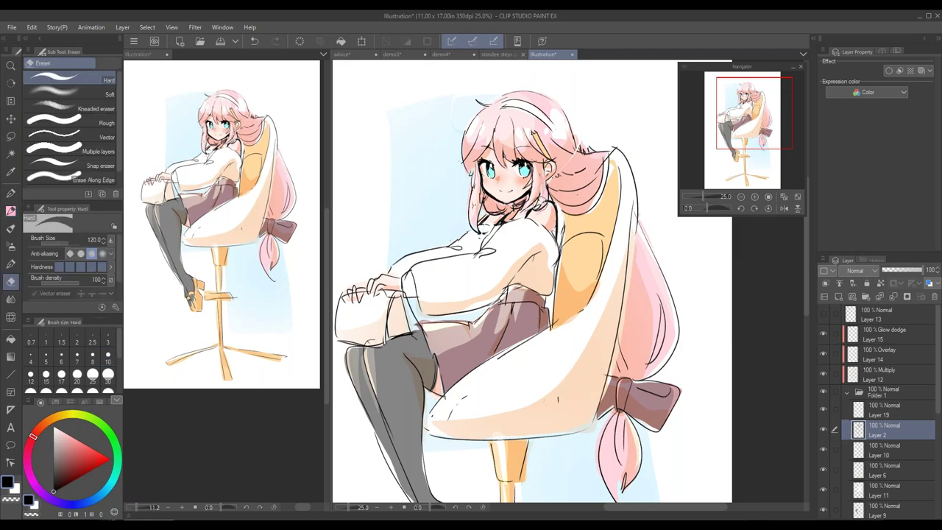
pyautogui.press('p')
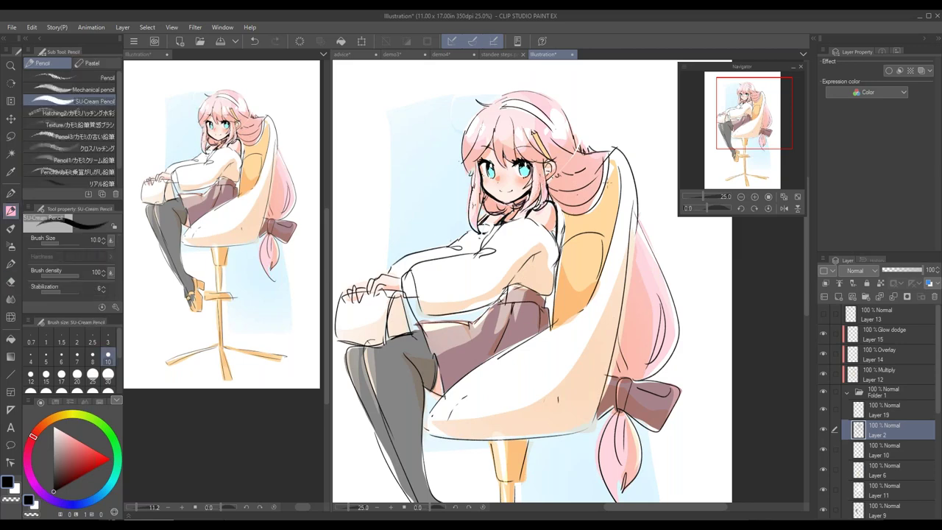
# Look over the legs, chair base and upper body for line art that needs touching up
pyautogui.press('e')
pyautogui.scroll(-5, 548, 280)
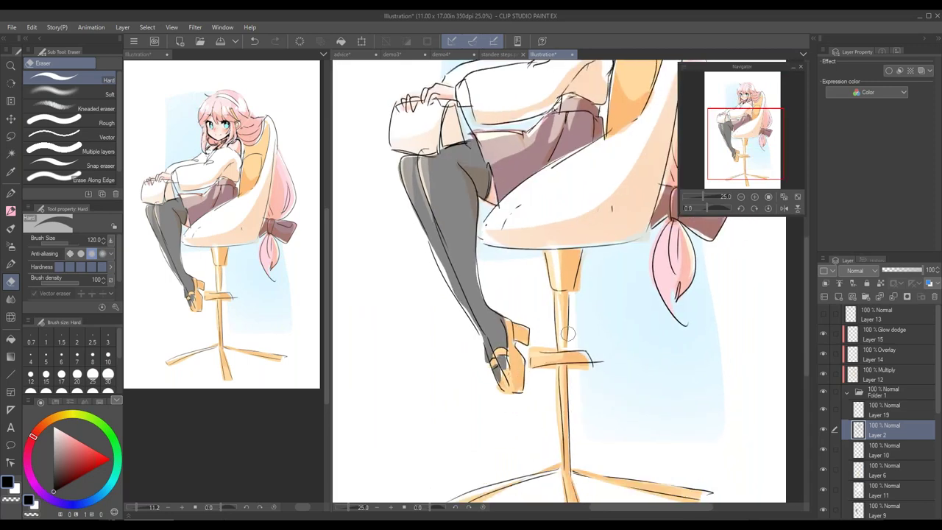
pyautogui.press('p')
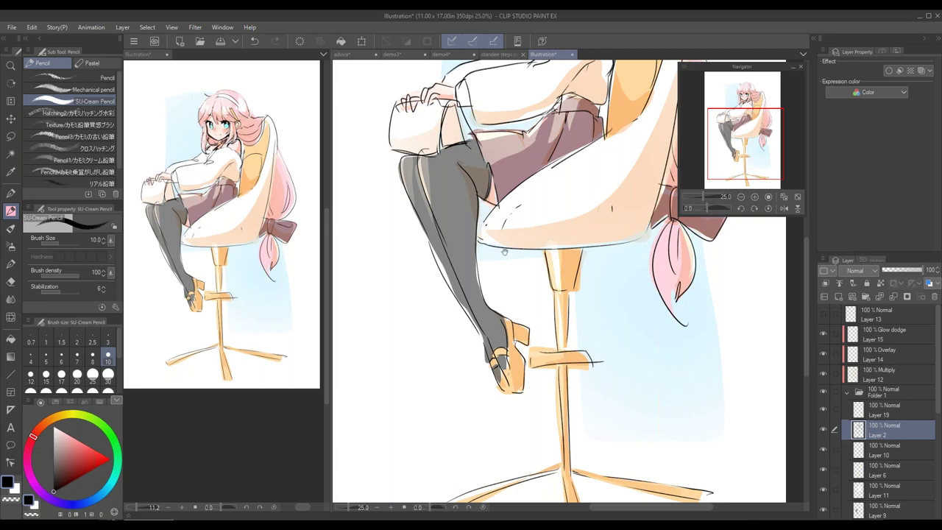
pyautogui.scroll(3, 504, 252)
pyautogui.press('x')
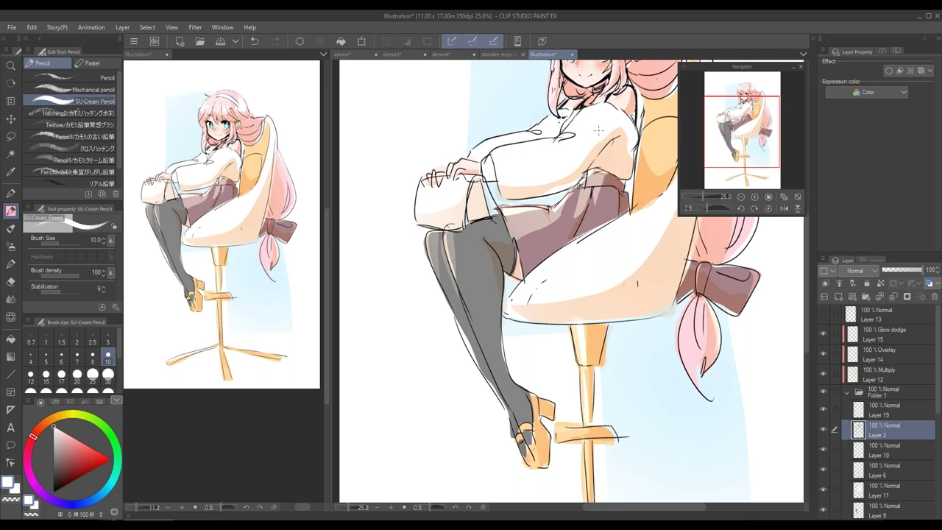
pyautogui.scroll(3, 598, 130)
pyautogui.press('x')
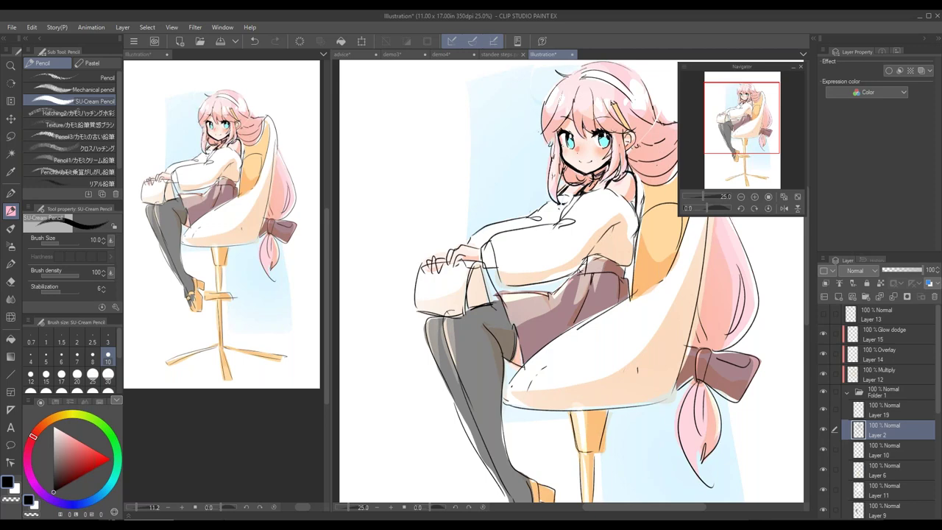
# Mirror the canvas view, sample the pale pink hair highlight and lasso the hair lock beside the face
pyautogui.press('h')
pyautogui.moveTo(641, 285); pyautogui.dragTo(606, 353)
pyautogui.hotkey('ctrl', 'z')
pyautogui.keyDown('ctrl'); pyautogui.keyDown('shift'); pyautogui.click(529, 151); pyautogui.keyUp('shift'); pyautogui.keyUp('ctrl')
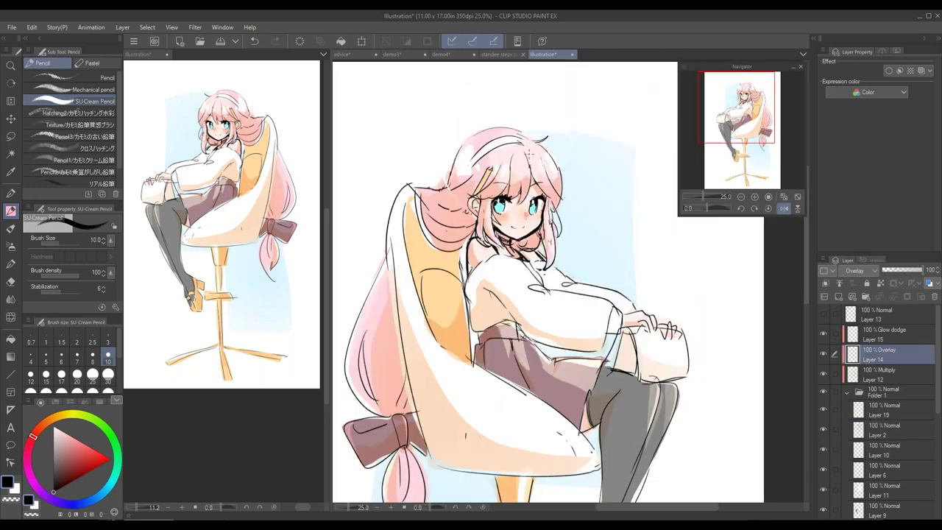
pyautogui.keyDown('alt'); pyautogui.click(529, 152); pyautogui.keyUp('alt')
pyautogui.click(11, 137)
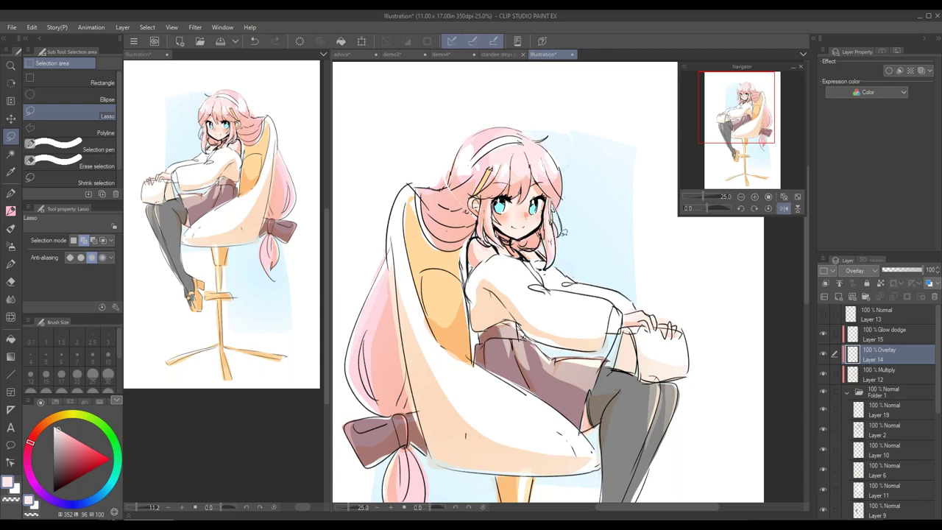
pyautogui.moveTo(551, 211); pyautogui.dragTo(556, 207)
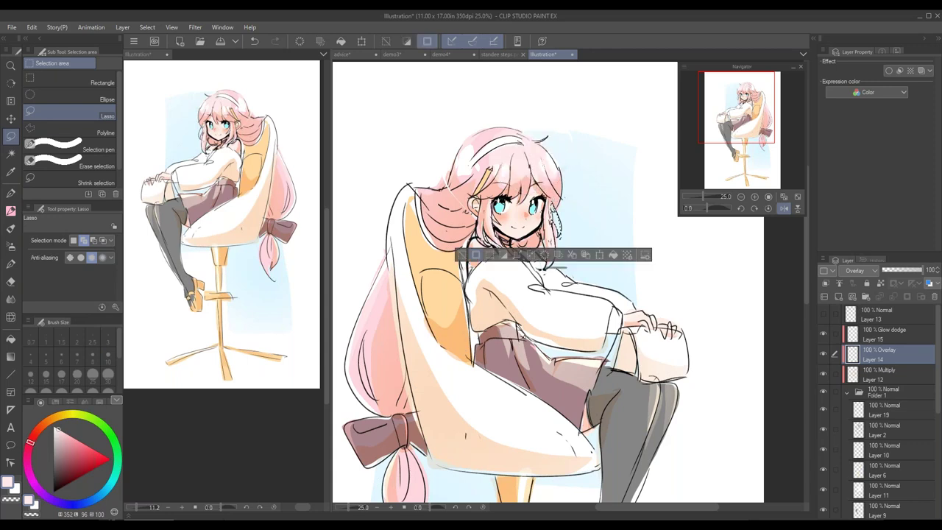
# Fill the lassoed hair lock with the sampled pale pink, make Layer 11 active and clear the selection
pyautogui.click(615, 255)
pyautogui.hotkey('alt', '[')
pyautogui.hotkey('alt', '[')
pyautogui.hotkey('alt', '[')
pyautogui.hotkey('alt', '[')
pyautogui.hotkey('alt', '[')
pyautogui.hotkey('alt', '[')
pyautogui.hotkey('alt', '[')
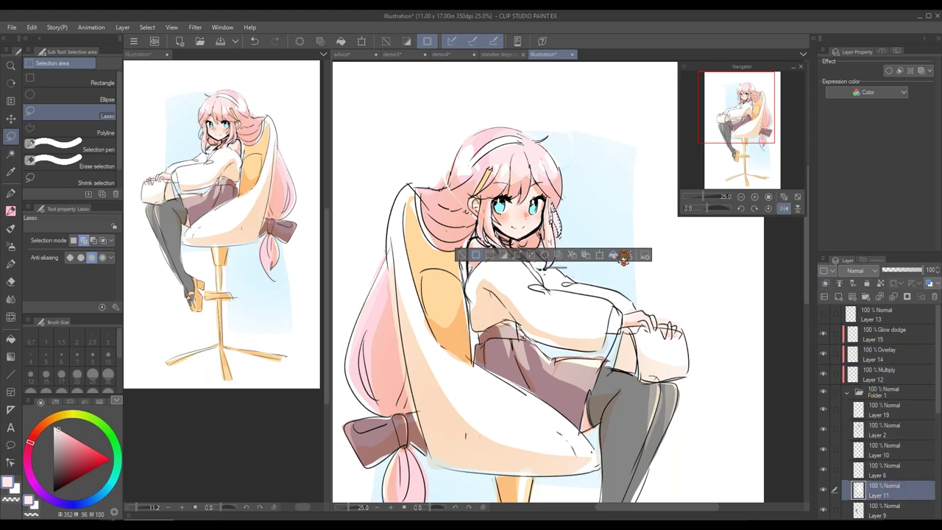
pyautogui.hotkey('ctrl', 'd')
# Make Layer 2 active with the pencil in black and return the canvas to its normal orientation
pyautogui.scroll(-5, 622, 265)
pyautogui.scroll(4, 609, 262)
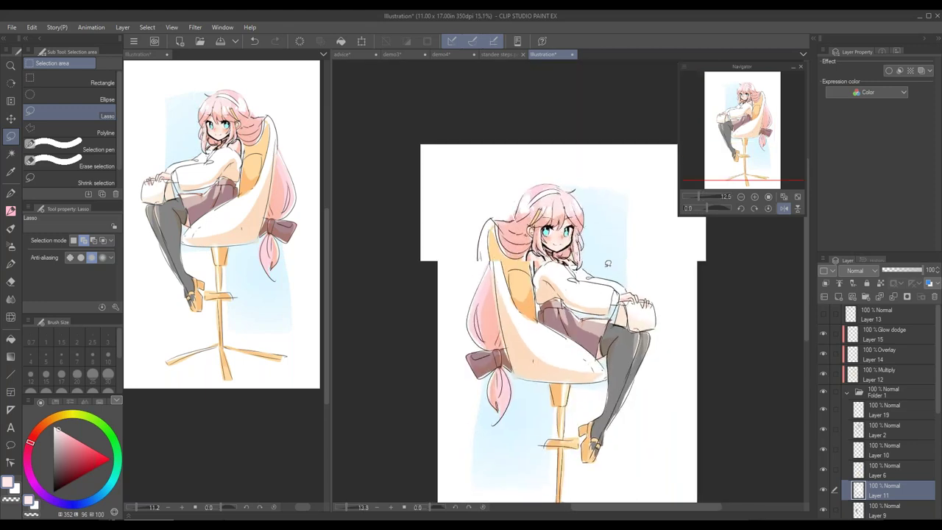
pyautogui.click(886, 409)
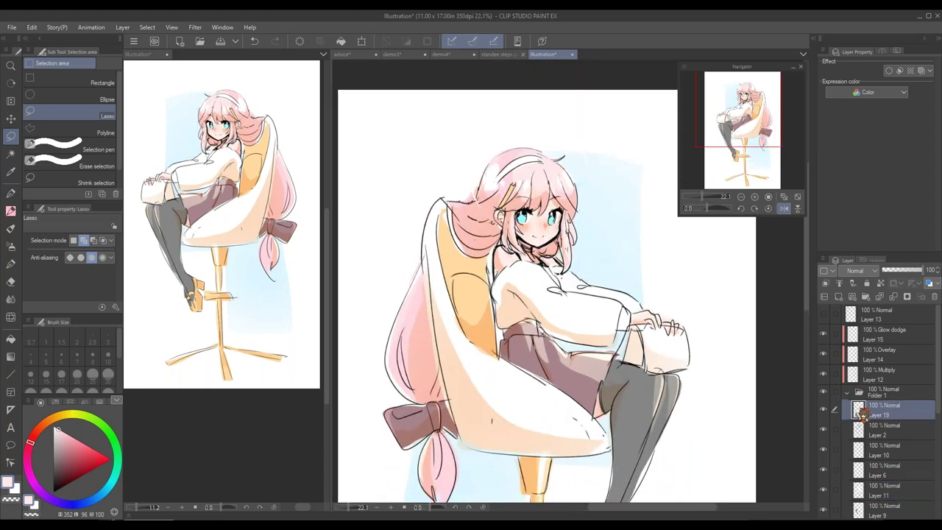
pyautogui.click(876, 431)
pyautogui.press('e')
pyautogui.press('d')
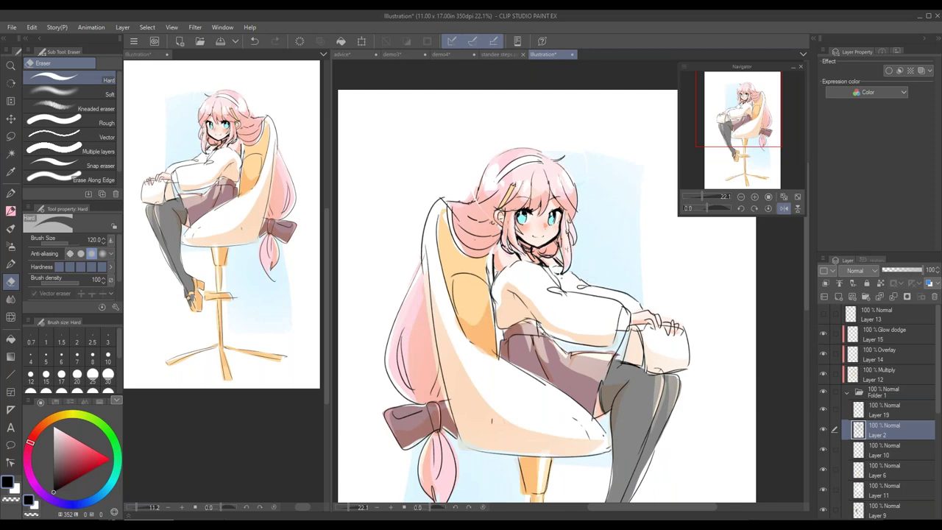
pyautogui.press('p')
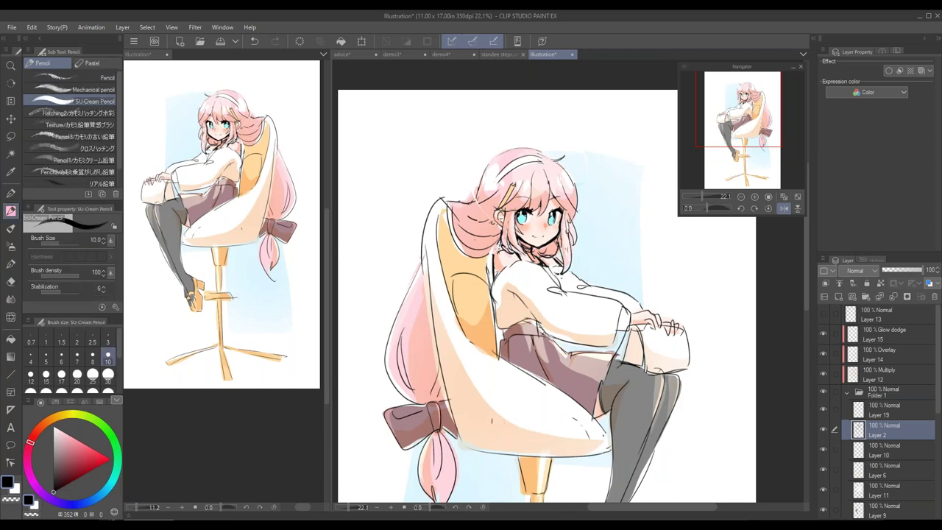
pyautogui.press('h')
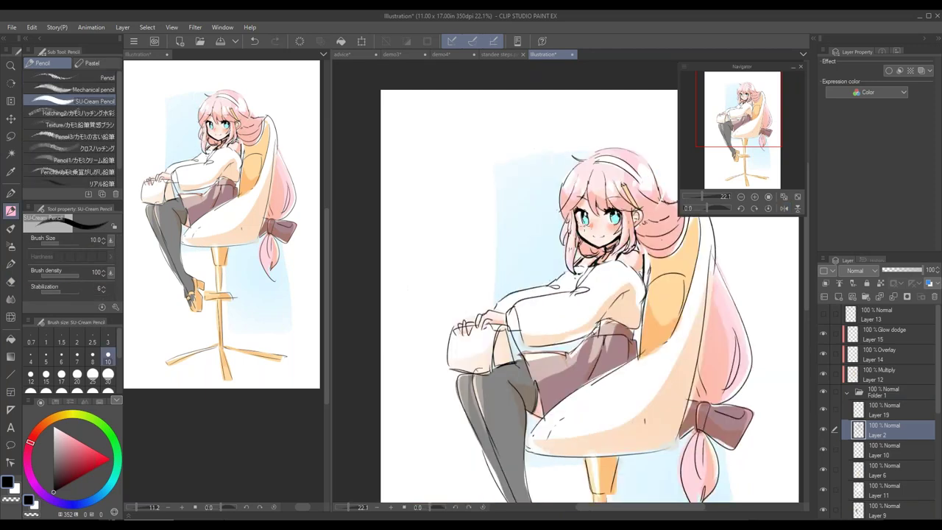
pyautogui.scroll(3, 593, 288)
pyautogui.scroll(-5, 593, 288)
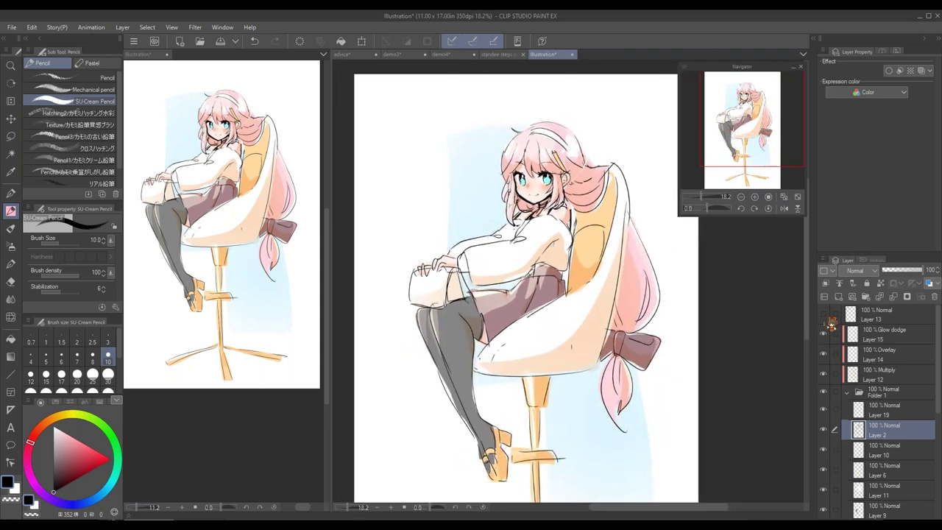
# Group Layers 13, 15, 14 and 12 together with Folder 1 inside a new folder and collapse it
pyautogui.click(875, 316)
pyautogui.click(867, 297)
pyautogui.click(880, 333)
pyautogui.keyDown('shift'); pyautogui.click(882, 397); pyautogui.keyUp('shift')
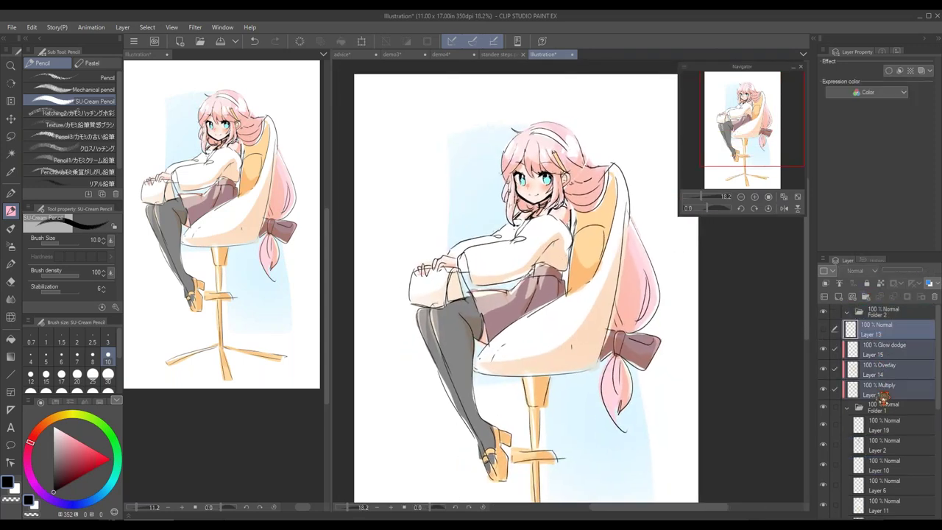
pyautogui.keyDown('shift'); pyautogui.click(884, 407); pyautogui.keyUp('shift')
pyautogui.moveTo(891, 334); pyautogui.dragTo(885, 317)
pyautogui.click(847, 311)
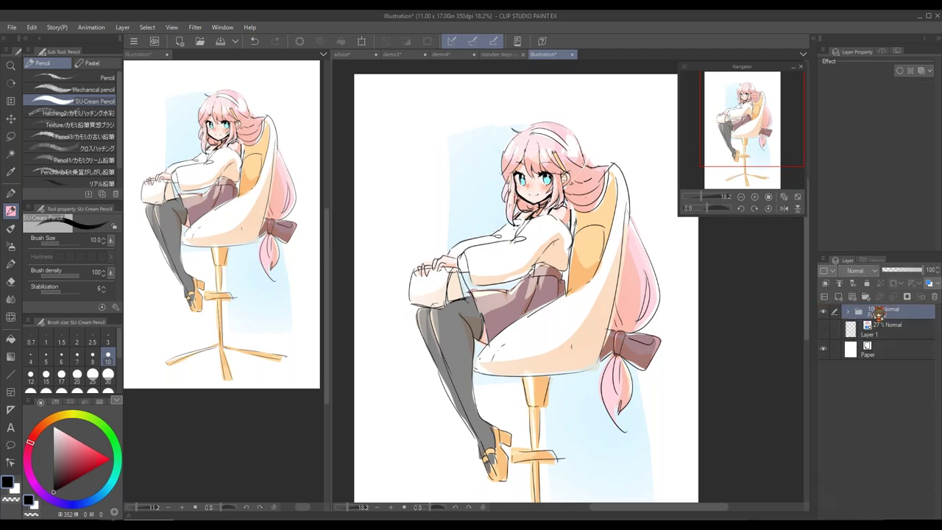
# Lower the new group folder's opacity to 25% and add a blank raster layer above it for line art
pyautogui.click(896, 271)
pyautogui.scroll(5, 605, 267)
pyautogui.moveTo(475, 147); pyautogui.dragTo(645, 389)
pyautogui.scroll(2, 637, 318)
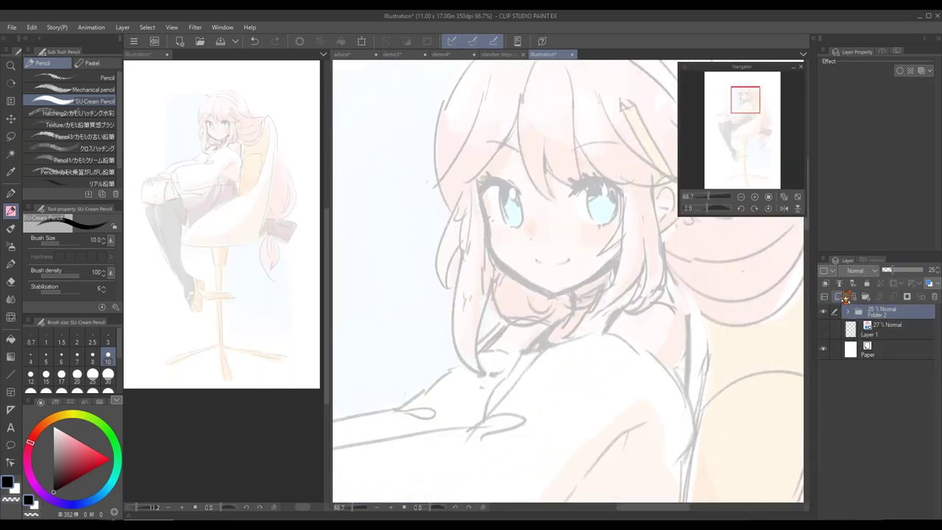
pyautogui.click(837, 297)
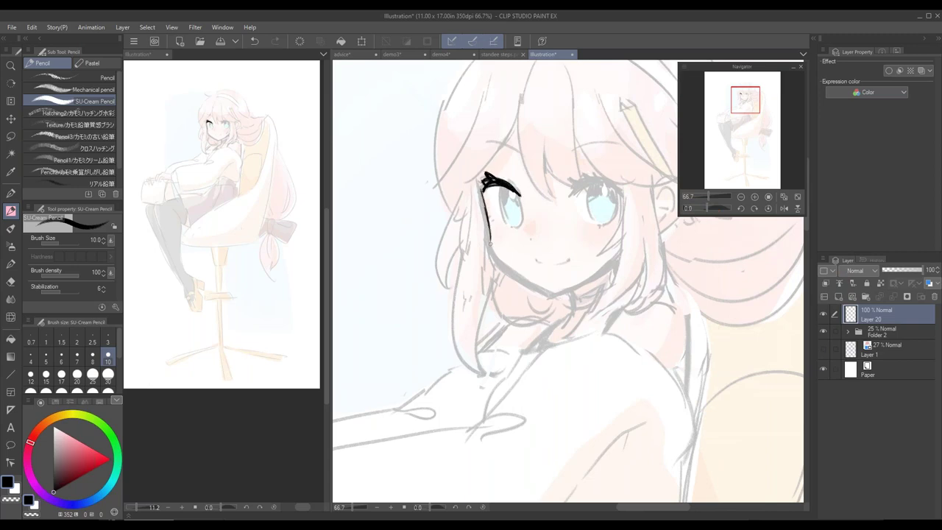
# Ink the jawline and the upper eyelashes in black over the faded sketch, rotating the canvas to suit the strokes
pyautogui.moveTo(714, 209); pyautogui.dragTo(717, 210)
pyautogui.moveTo(530, 256); pyautogui.dragTo(537, 271)
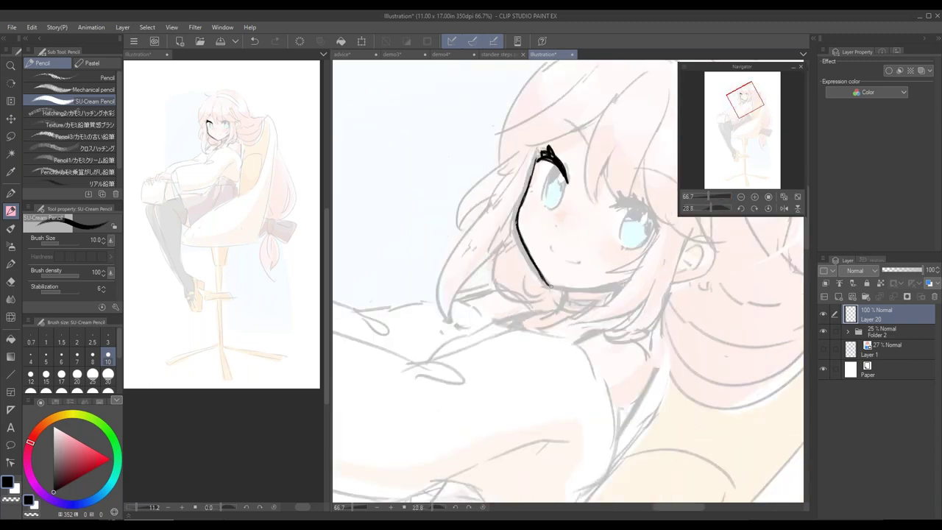
pyautogui.moveTo(718, 210); pyautogui.dragTo(705, 209)
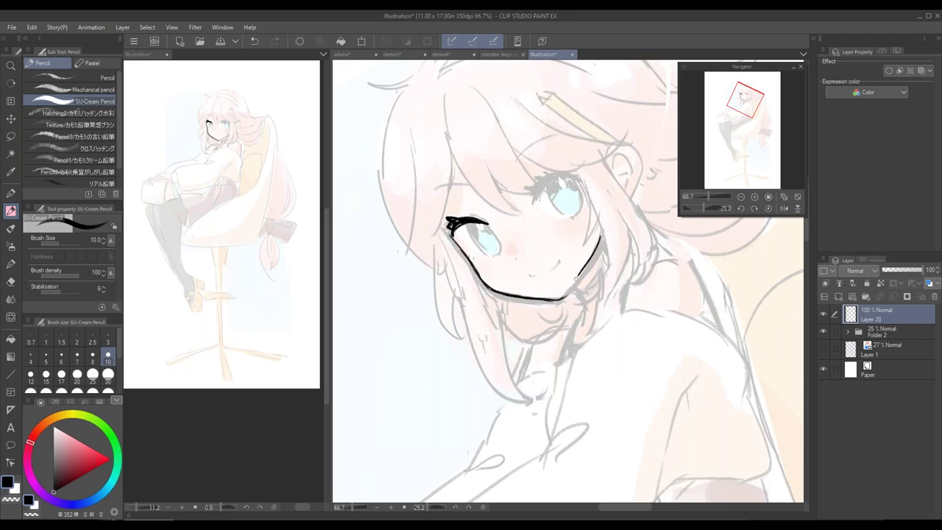
pyautogui.moveTo(601, 237); pyautogui.dragTo(566, 295)
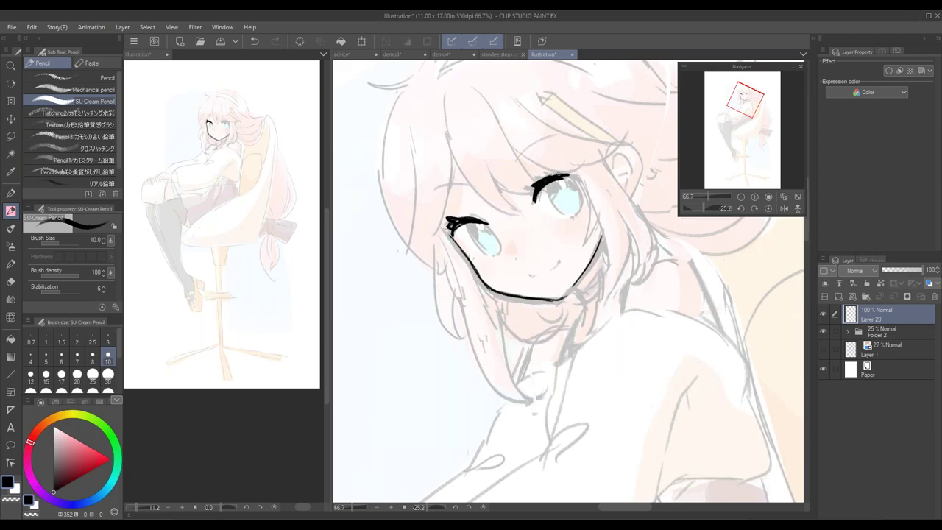
pyautogui.hotkey('ctrl', '@')
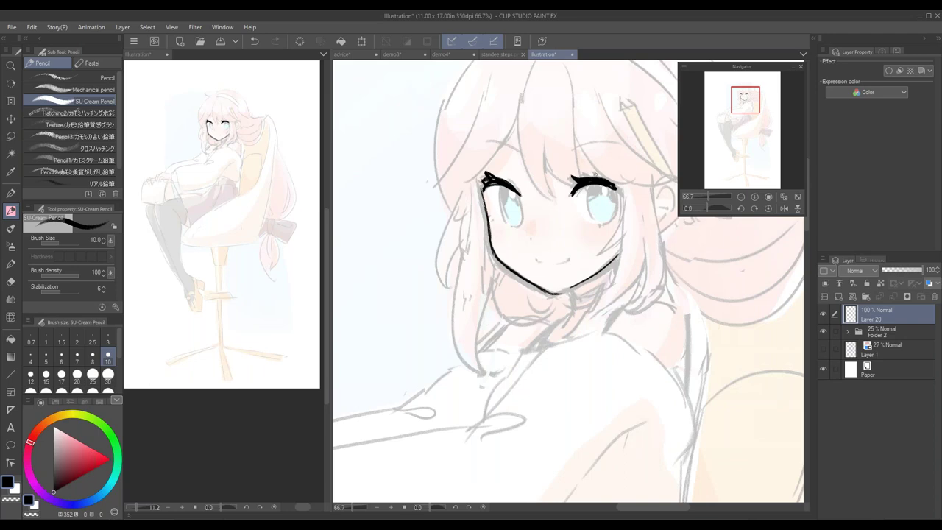
# Ink the central bangs between and above the eyes with long tapered black strokes
pyautogui.moveTo(527, 77); pyautogui.dragTo(545, 194)
pyautogui.moveTo(544, 136); pyautogui.dragTo(558, 205)
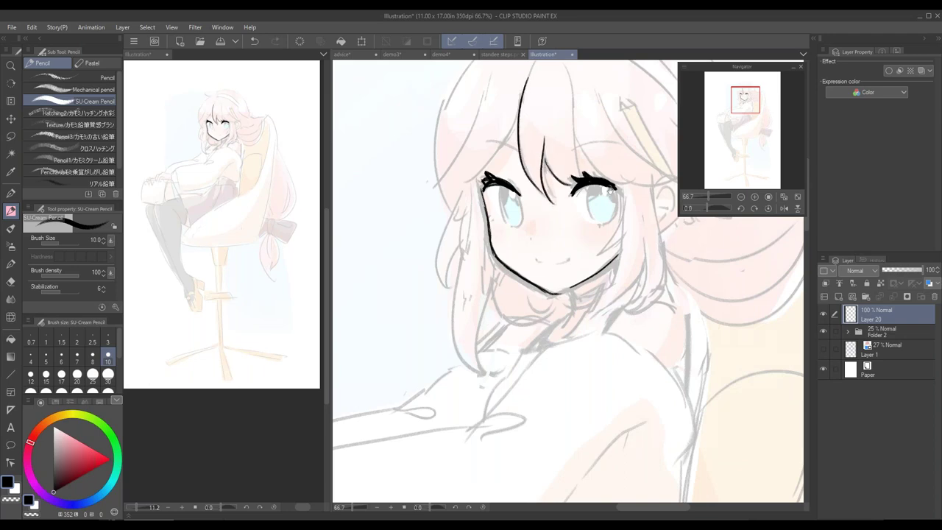
pyautogui.moveTo(609, 190); pyautogui.dragTo(607, 248)
pyautogui.moveTo(556, 114)
pyautogui.mouseDown()
pyautogui.moveTo(574, 245)
pyautogui.moveTo(575, 189)
pyautogui.moveTo(577, 236)
pyautogui.mouseUp()
pyautogui.hotkey('ctrl', 'z')
pyautogui.moveTo(576, 203); pyautogui.dragTo(615, 235)
# Ink the pencil-shaped hair clip, the ear edge beneath it and the dark upper irises of both eyes
pyautogui.moveTo(620, 167); pyautogui.dragTo(657, 222)
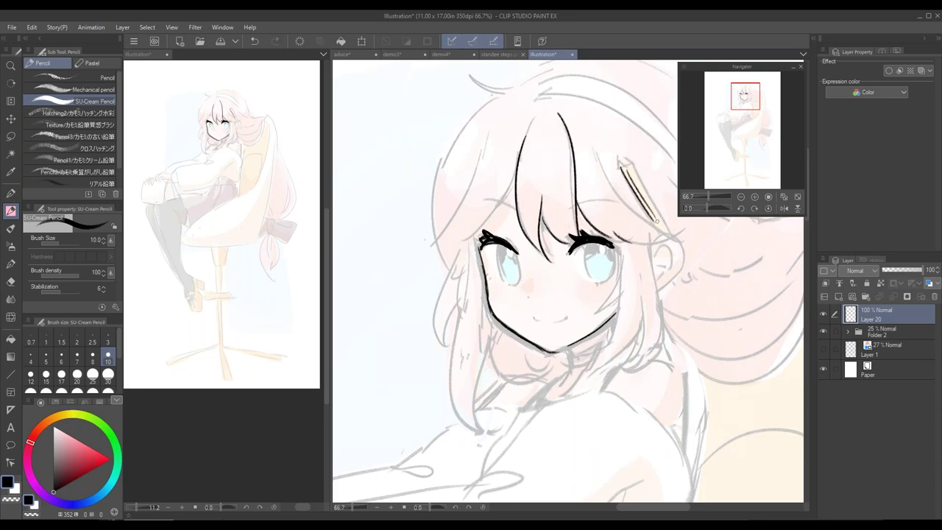
pyautogui.moveTo(637, 172); pyautogui.dragTo(667, 231)
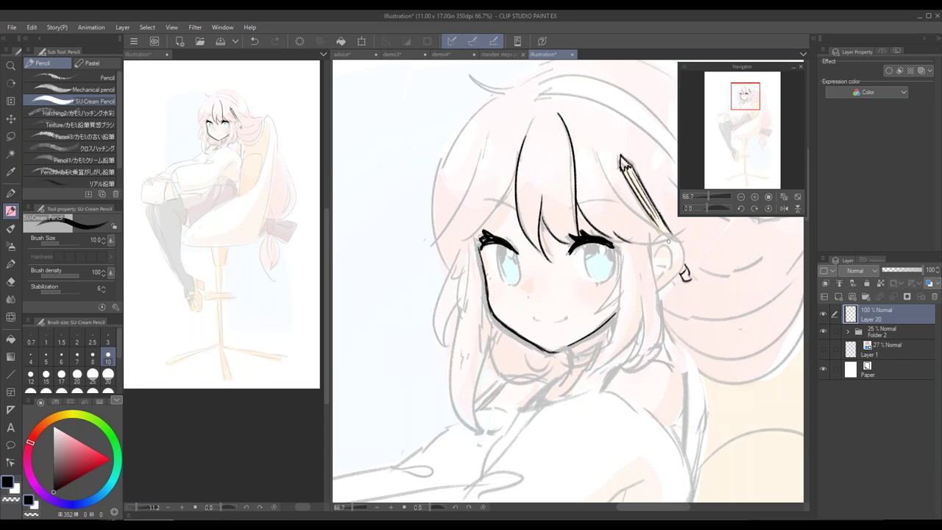
pyautogui.hotkey('ctrl', 'z')
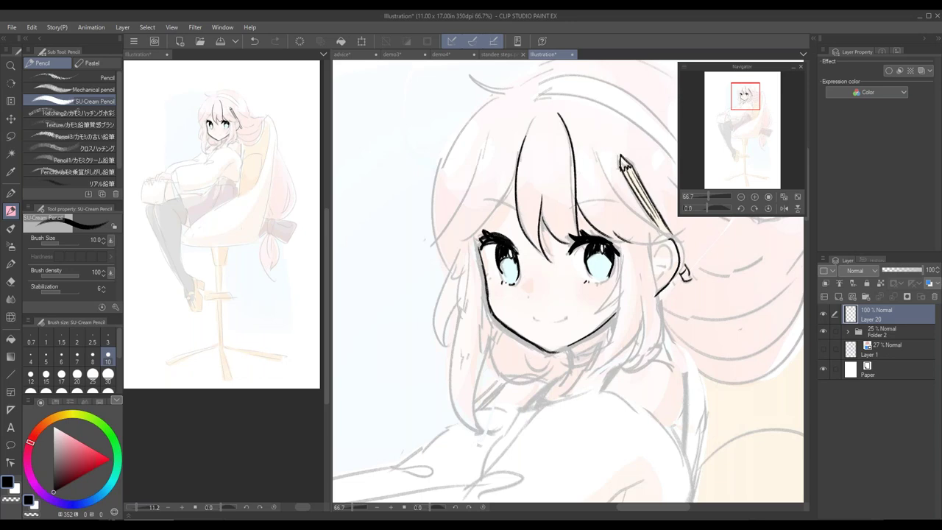
# Ink the eyebrow over the outer eye and the side hair lock falling beside that cheek
pyautogui.moveTo(484, 200); pyautogui.dragTo(524, 216)
pyautogui.moveTo(515, 174); pyautogui.dragTo(453, 253)
pyautogui.hotkey('ctrl', 'z')
pyautogui.moveTo(515, 173)
pyautogui.mouseDown()
pyautogui.moveTo(455, 253)
pyautogui.moveTo(441, 350)
pyautogui.mouseUp()
pyautogui.moveTo(460, 301); pyautogui.dragTo(454, 339)
pyautogui.moveTo(478, 241); pyautogui.dragTo(473, 297)
pyautogui.hotkey('ctrl', 'z')
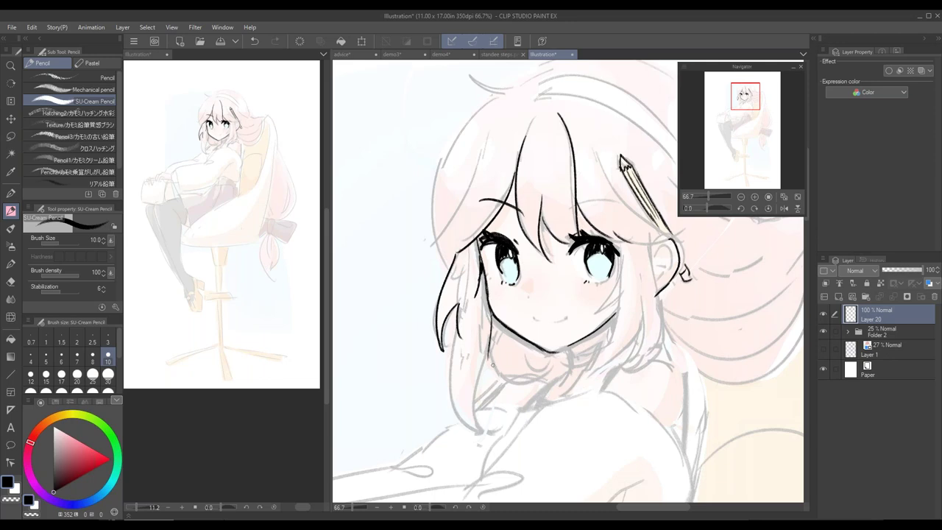
# Ink the curved hair strand beside the ear-side cheek and check the line art alone by briefly hiding the faded sketch folder
pyautogui.moveTo(621, 259); pyautogui.dragTo(597, 307)
pyautogui.hotkey('ctrl', 'z')
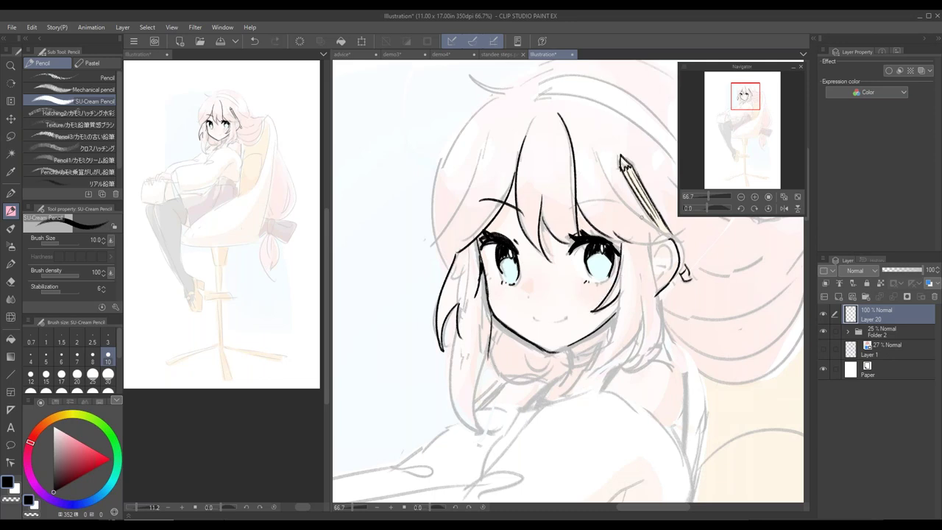
pyautogui.click(824, 332)
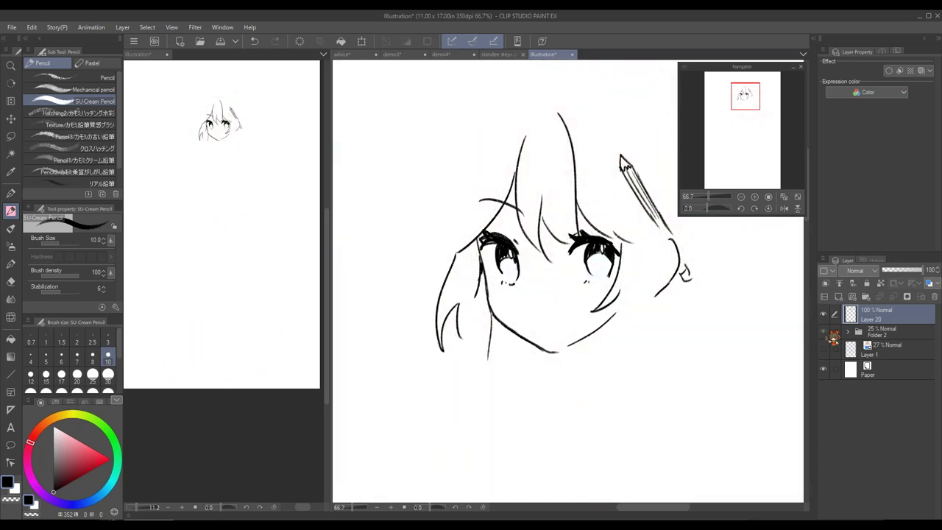
pyautogui.click(825, 333)
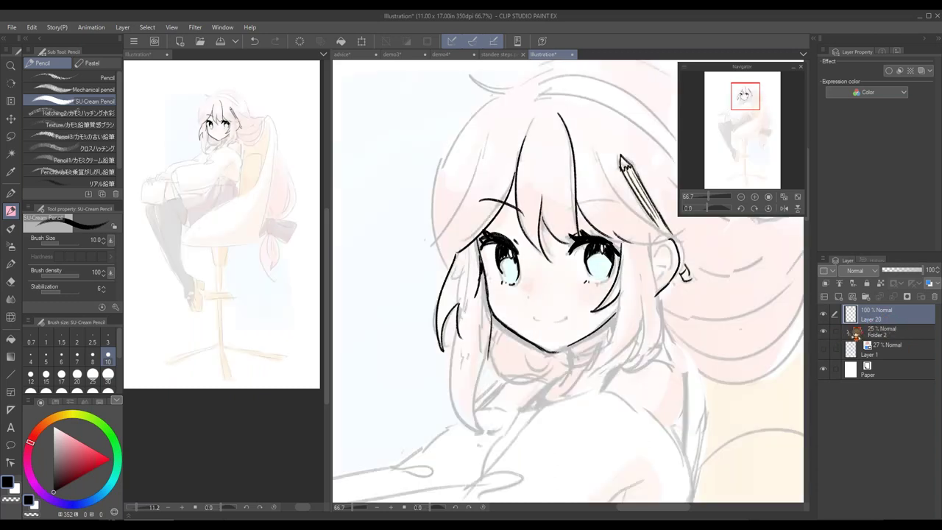
# Hide the inked line layer and restore the coloured sketch folder to 100% opacity, showing the whole seated character
pyautogui.click(824, 314)
pyautogui.click(882, 333)
pyautogui.moveTo(893, 270); pyautogui.dragTo(933, 270)
pyautogui.scroll(-3, 635, 279)
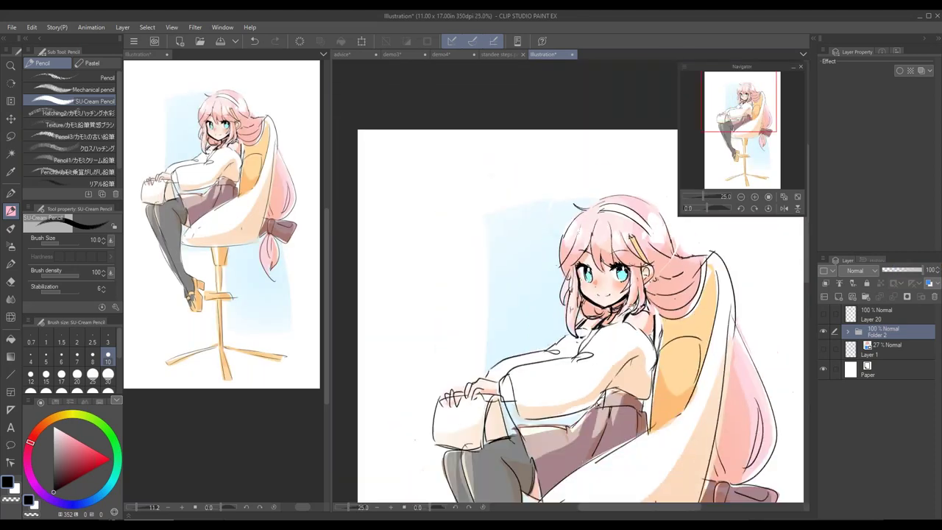
pyautogui.moveTo(636, 279); pyautogui.dragTo(574, 211)
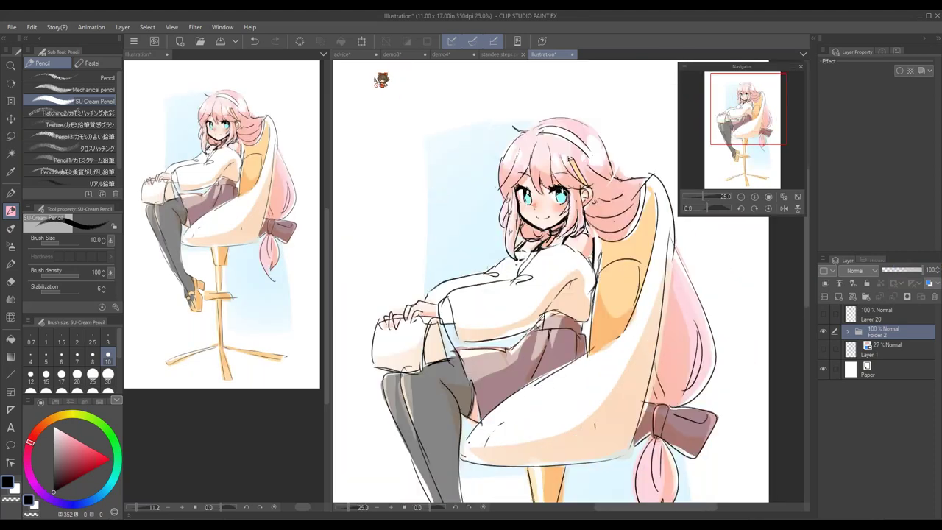
# Place the demo3 canvas in its own pane between the illustration and demo4, with both blue sketches in view
pyautogui.click(404, 57)
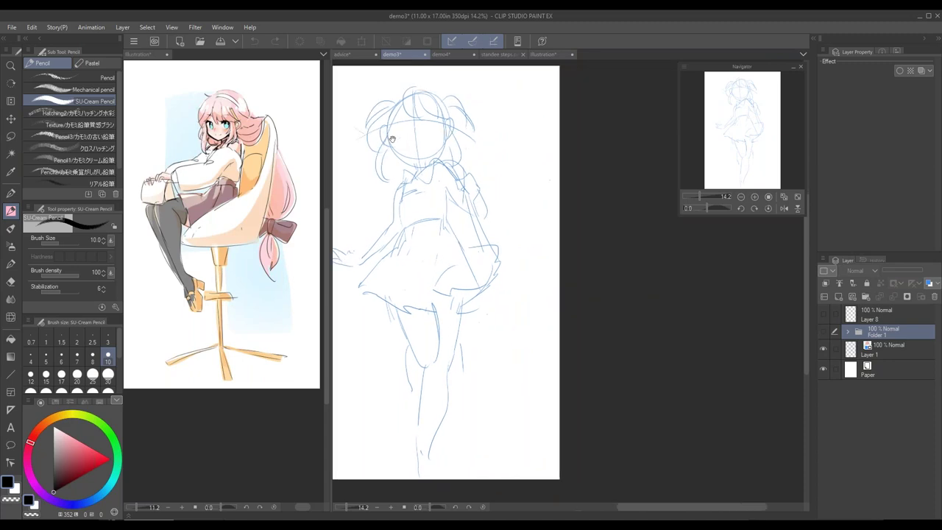
pyautogui.moveTo(442, 58); pyautogui.dragTo(338, 66)
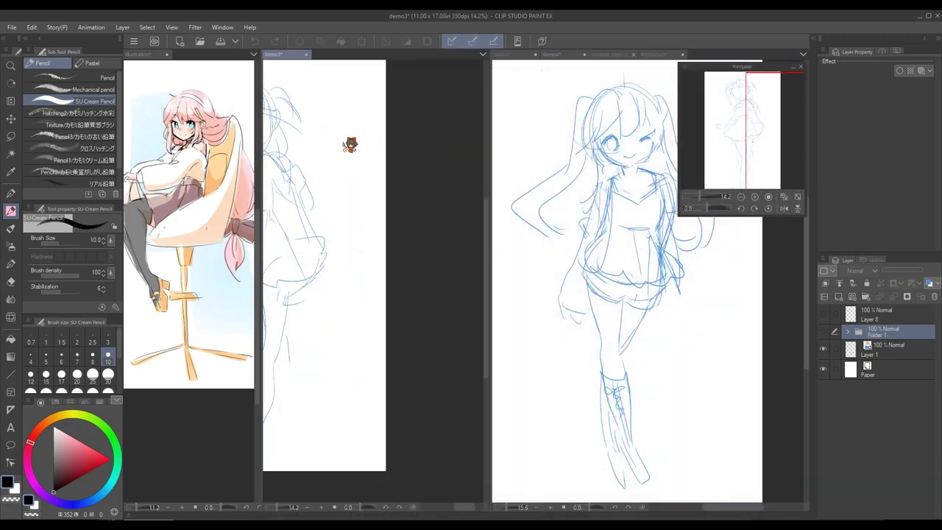
pyautogui.moveTo(429, 193); pyautogui.dragTo(451, 195)
pyautogui.moveTo(571, 222); pyautogui.dragTo(534, 223)
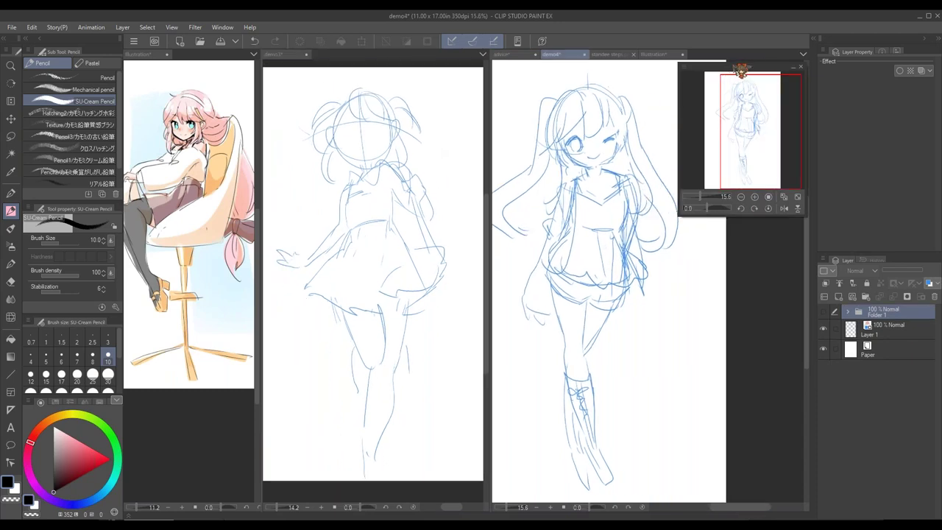
pyautogui.moveTo(737, 67); pyautogui.dragTo(777, 67)
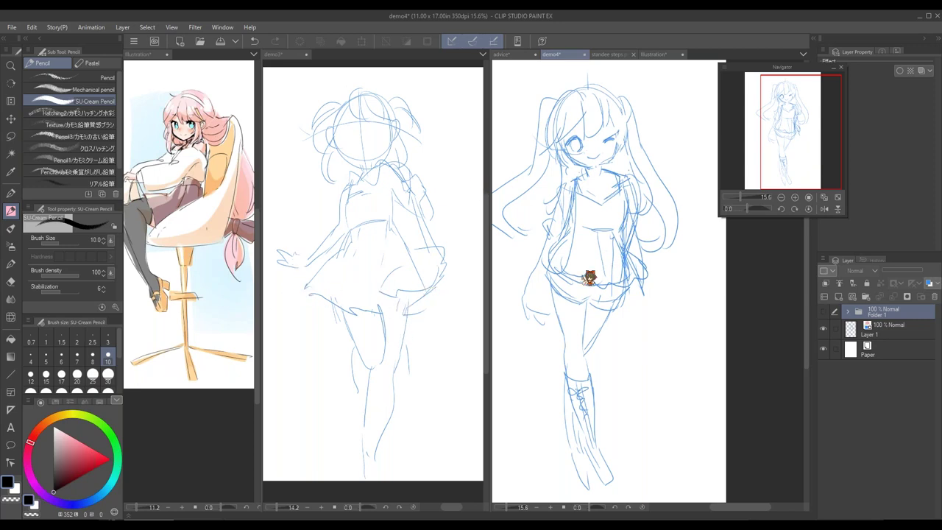
pyautogui.moveTo(666, 285); pyautogui.dragTo(683, 289)
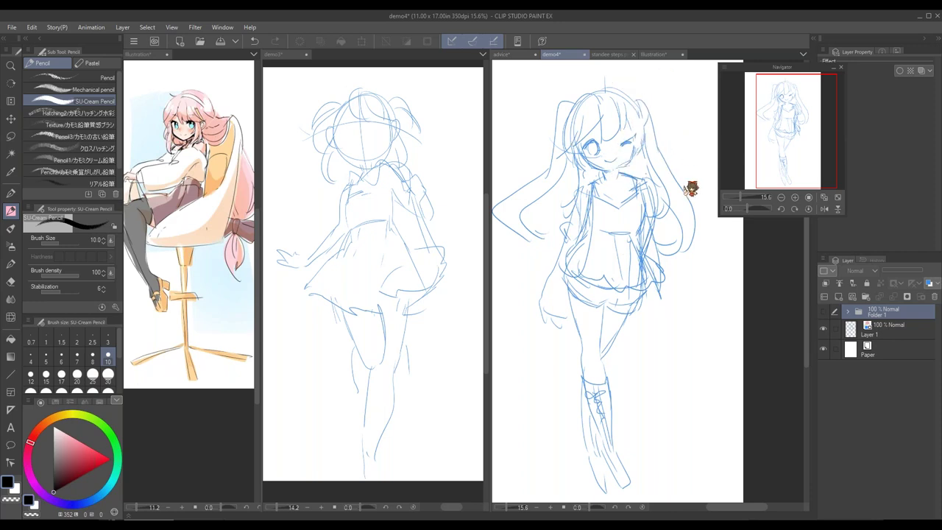
# In demo3 and demo4, show the coloured artwork folder and hide the blue sketch layer
pyautogui.click(456, 176)
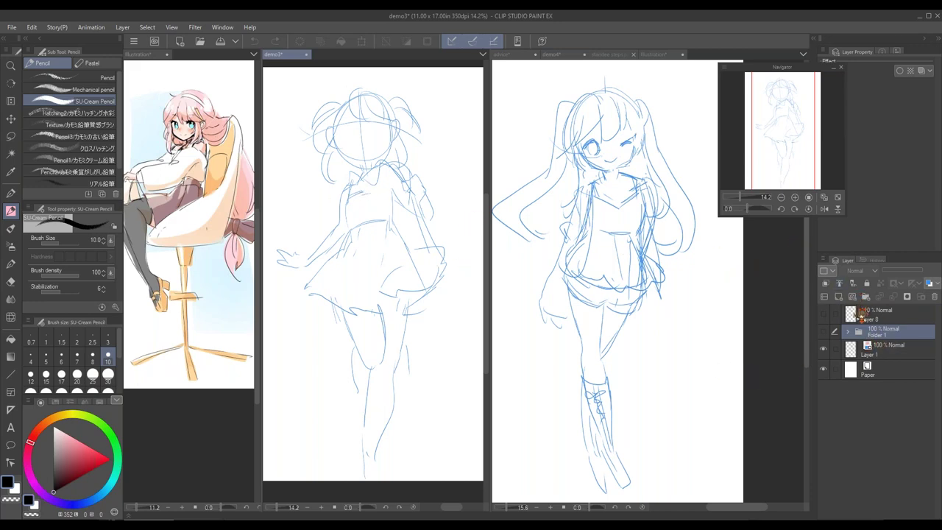
pyautogui.click(823, 331)
pyautogui.click(822, 348)
pyautogui.click(670, 274)
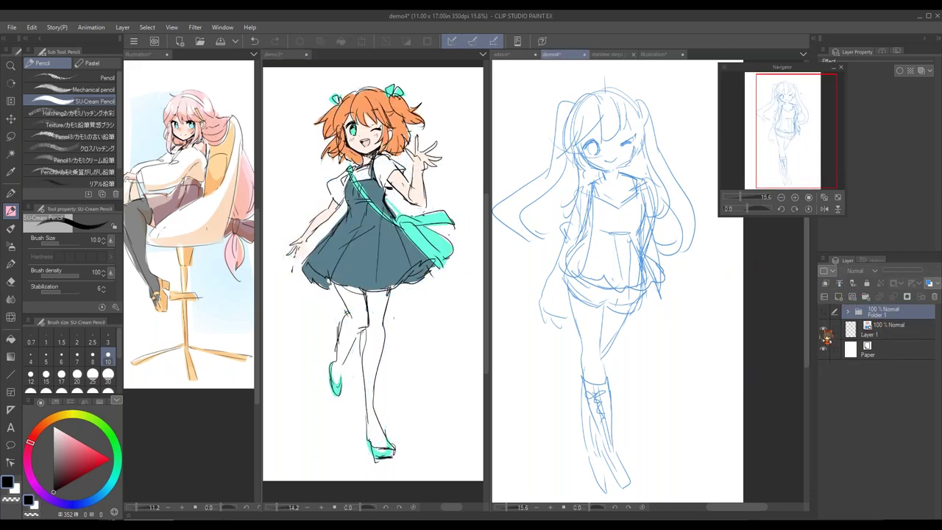
pyautogui.click(823, 311)
pyautogui.click(823, 328)
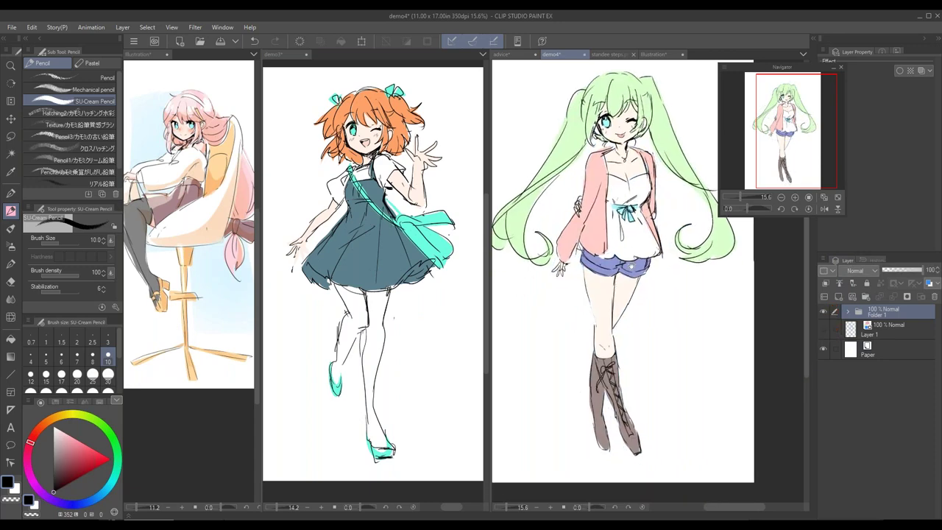
# Enlarge the seated illustration to 15.1% and resize the three panes to compare all the characters side by side
pyautogui.click(210, 315)
pyautogui.scroll(2, 209, 315)
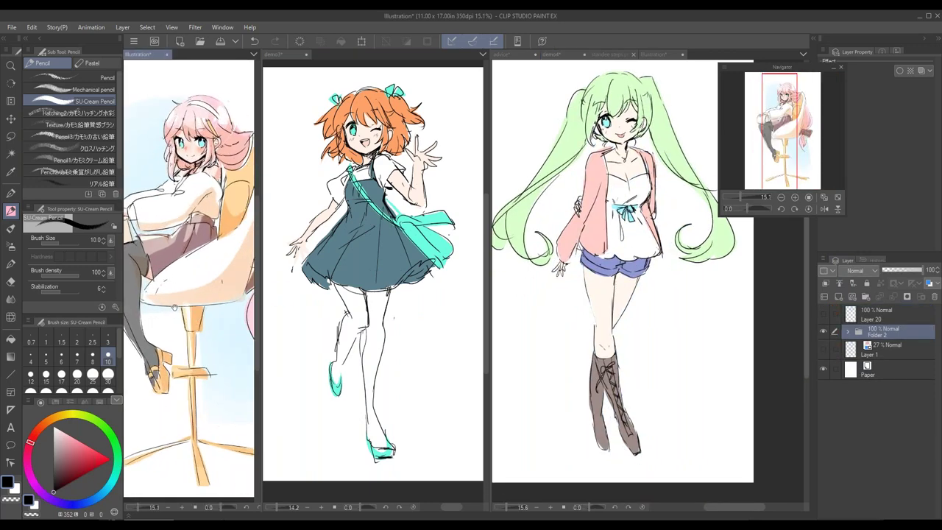
pyautogui.moveTo(270, 275); pyautogui.dragTo(343, 275)
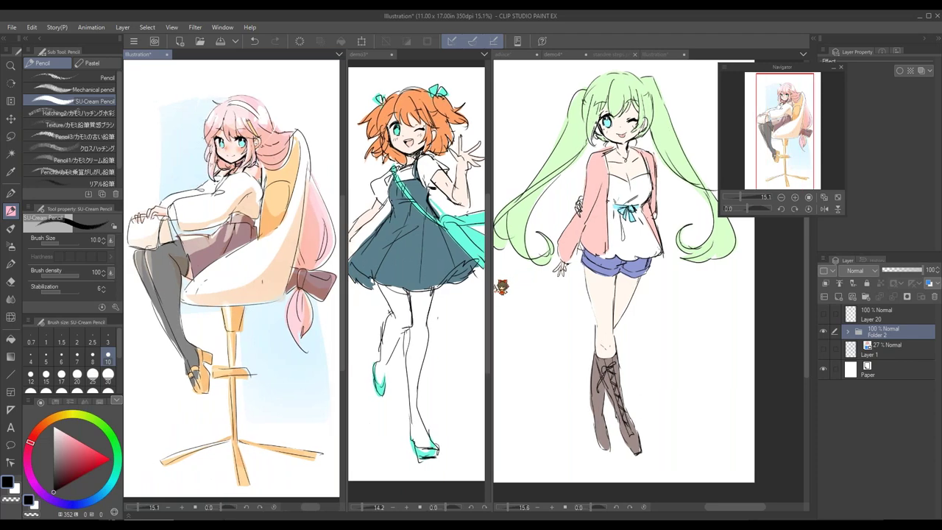
pyautogui.moveTo(492, 287); pyautogui.dragTo(541, 288)
pyautogui.click(634, 338)
pyautogui.moveTo(635, 338); pyautogui.dragTo(633, 336)
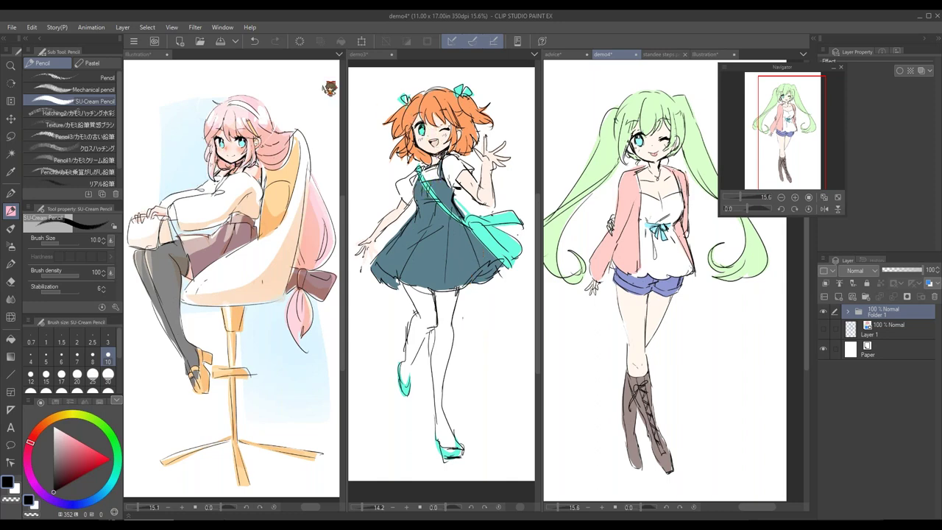
# Regroup demo3 and demo4 with the illustration canvas and show the advice slide in a widened pane beside it
pyautogui.moveTo(369, 56); pyautogui.dragTo(243, 55)
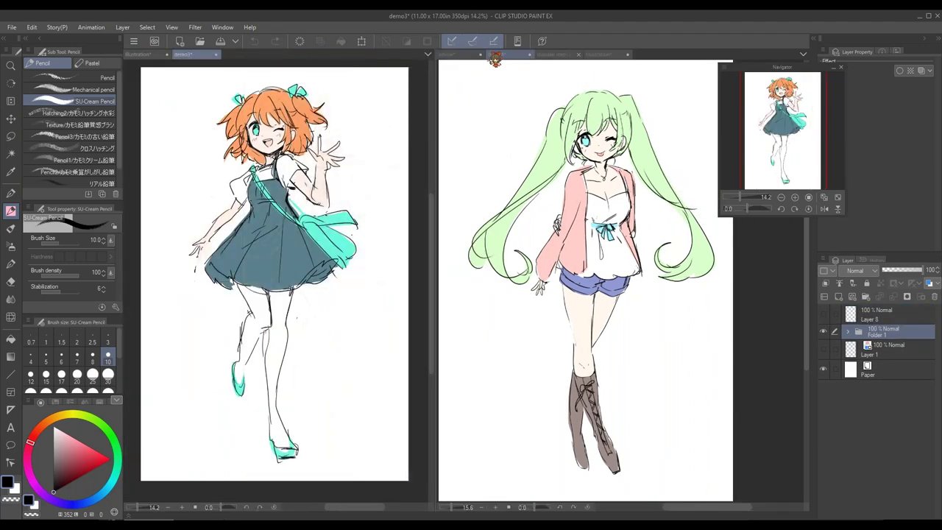
pyautogui.moveTo(505, 56); pyautogui.dragTo(275, 63)
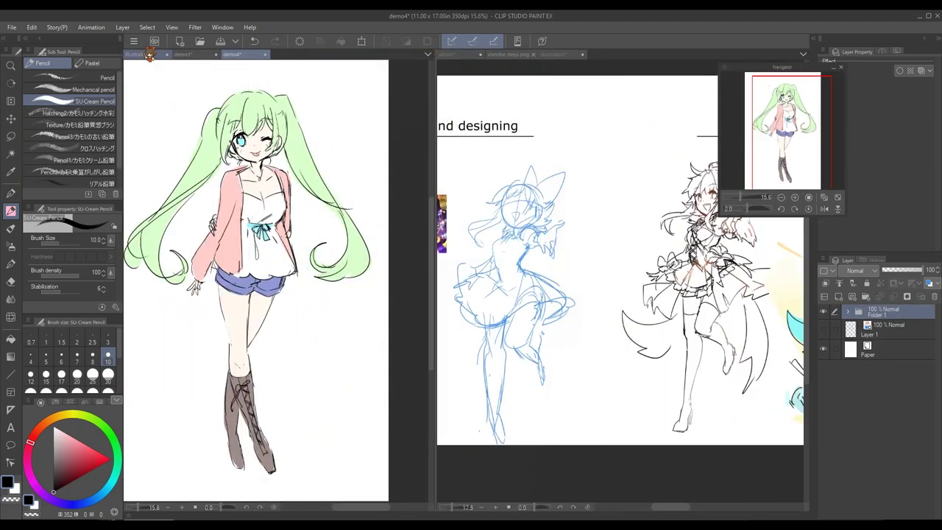
pyautogui.click(148, 56)
pyautogui.click(463, 56)
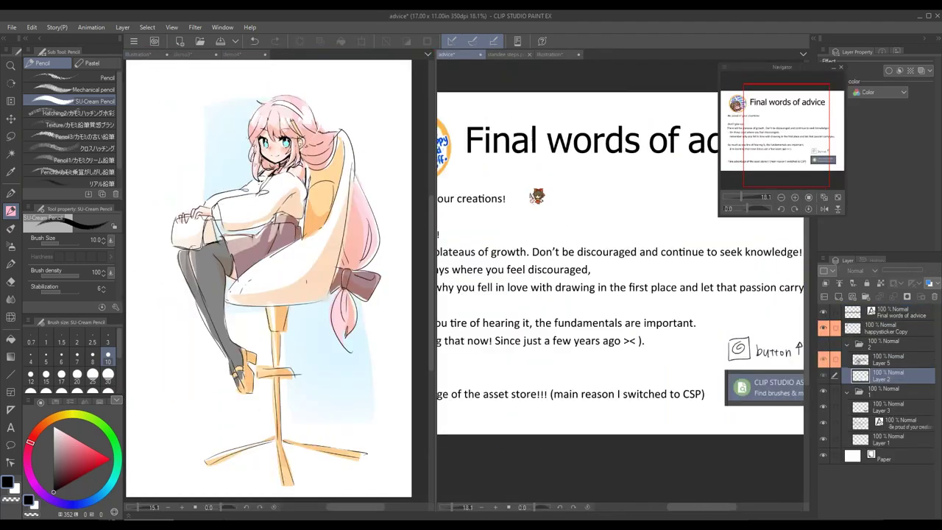
pyautogui.moveTo(434, 163); pyautogui.dragTo(253, 161)
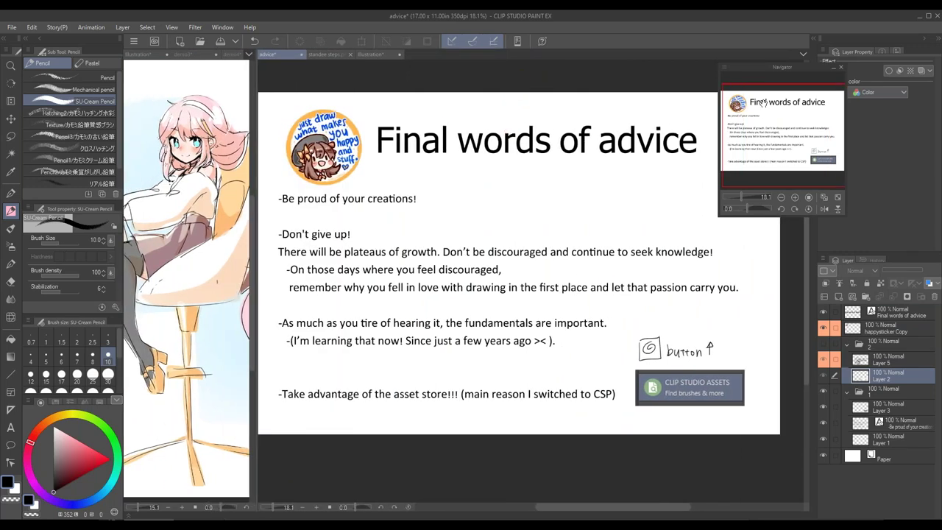
pyautogui.moveTo(775, 70); pyautogui.dragTo(791, 68)
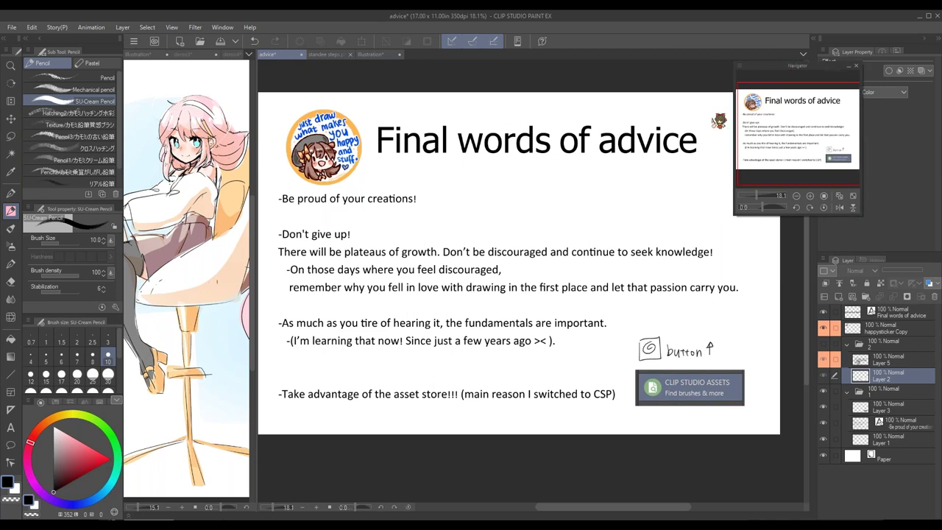
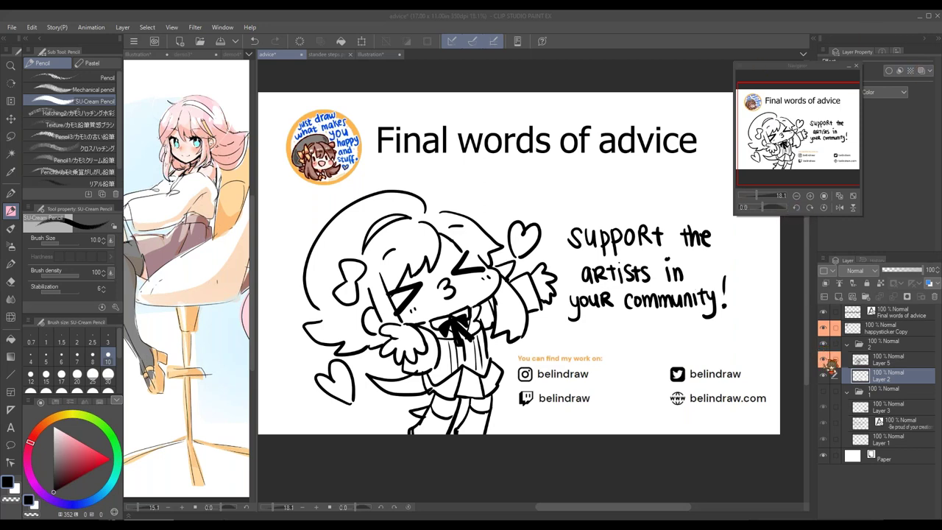
# Hide the doodle on Layer 5 and scale the happysticker Copy layer up to fill the space beneath the slide title
pyautogui.click(823, 359)
pyautogui.click(890, 328)
pyautogui.hotkey('ctrl', 't')
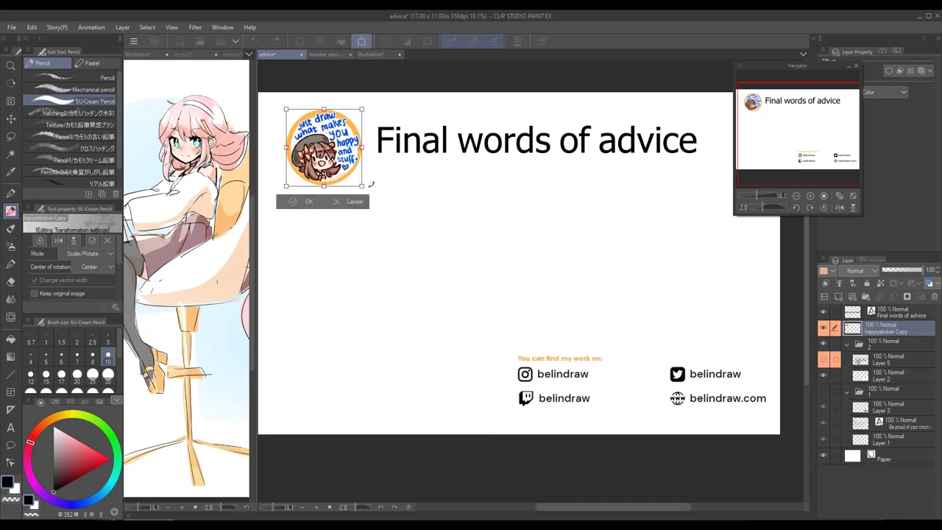
pyautogui.moveTo(363, 185); pyautogui.dragTo(535, 359)
pyautogui.moveTo(570, 247); pyautogui.dragTo(565, 287)
pyautogui.press('Return')
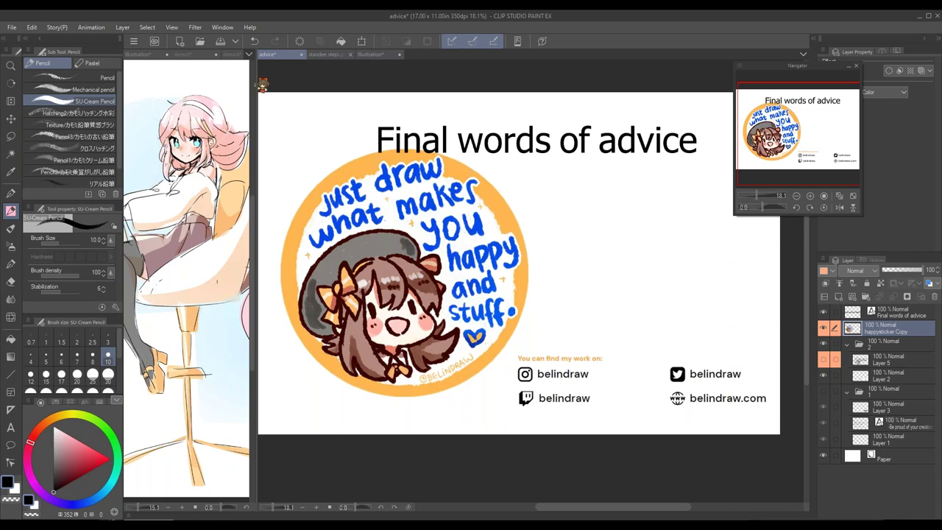
# Widen the illustration pane and move the enlarged sticker slightly down, clear of the slide title
pyautogui.moveTo(257, 86); pyautogui.dragTo(374, 122)
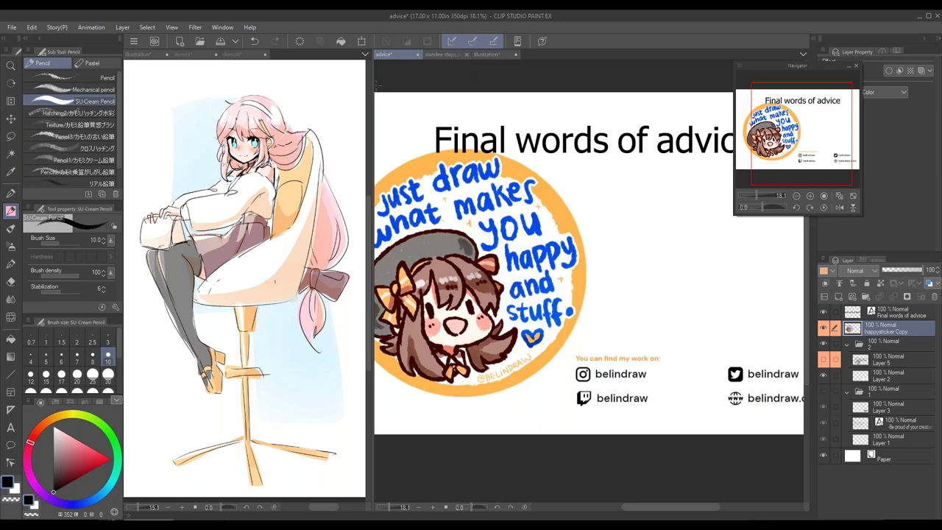
pyautogui.moveTo(370, 89); pyautogui.dragTo(314, 93)
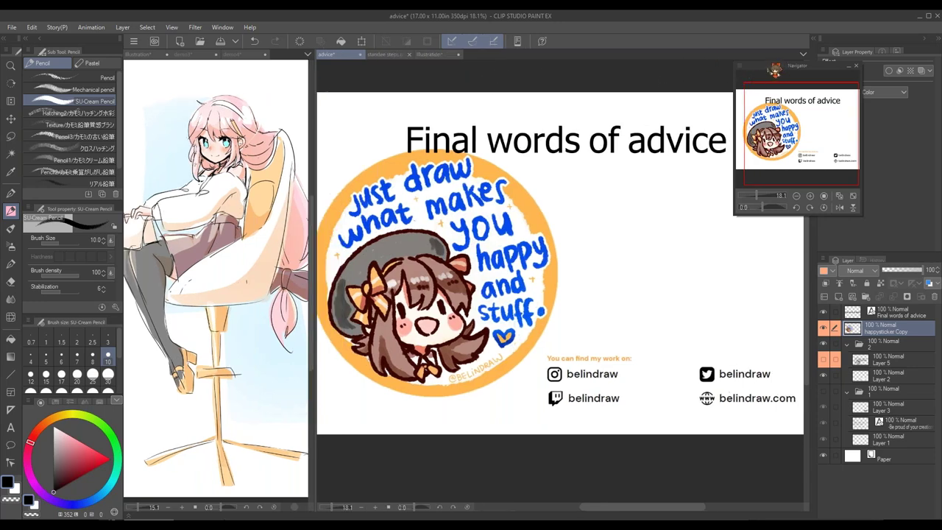
pyautogui.moveTo(773, 67); pyautogui.dragTo(793, 72)
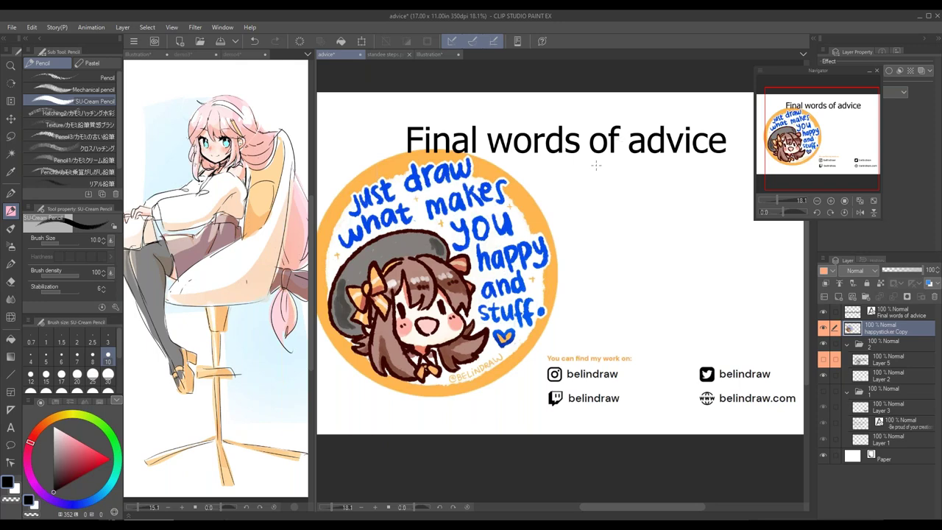
pyautogui.press('k')
pyautogui.moveTo(398, 212); pyautogui.dragTo(401, 222)
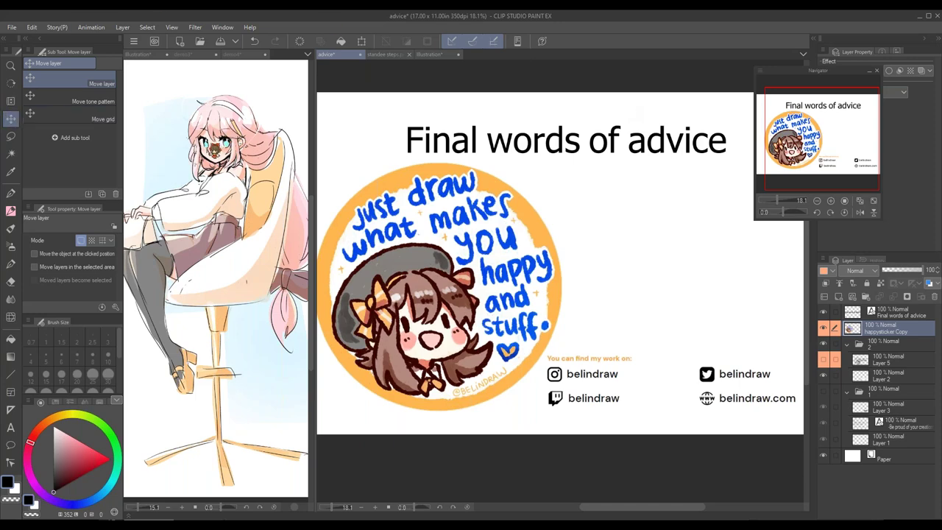
# Move the seated illustration into the slide's pane and enlarge it to 30.2%, framing the character from head to thighs
pyautogui.click(149, 58)
pyautogui.moveTo(169, 59); pyautogui.dragTo(478, 54)
pyautogui.scroll(5, 530, 195)
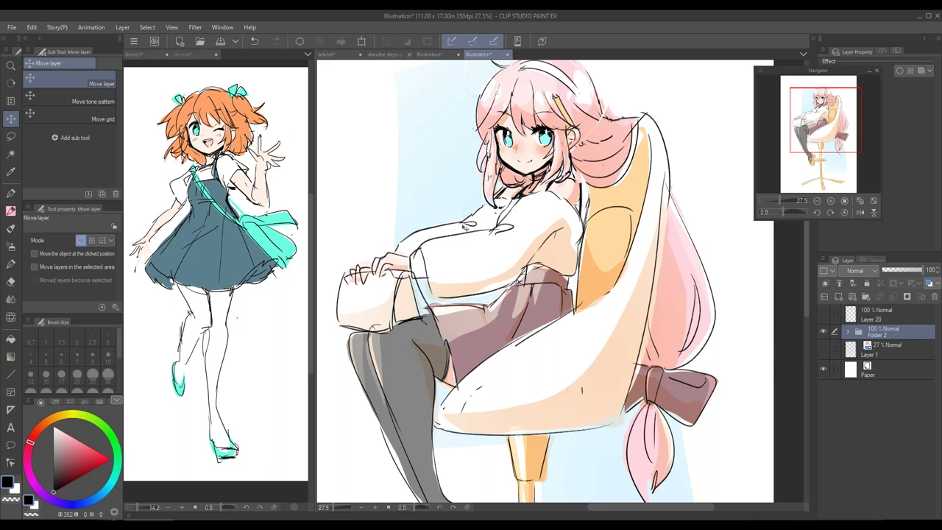
pyautogui.scroll(1, 436, 312)
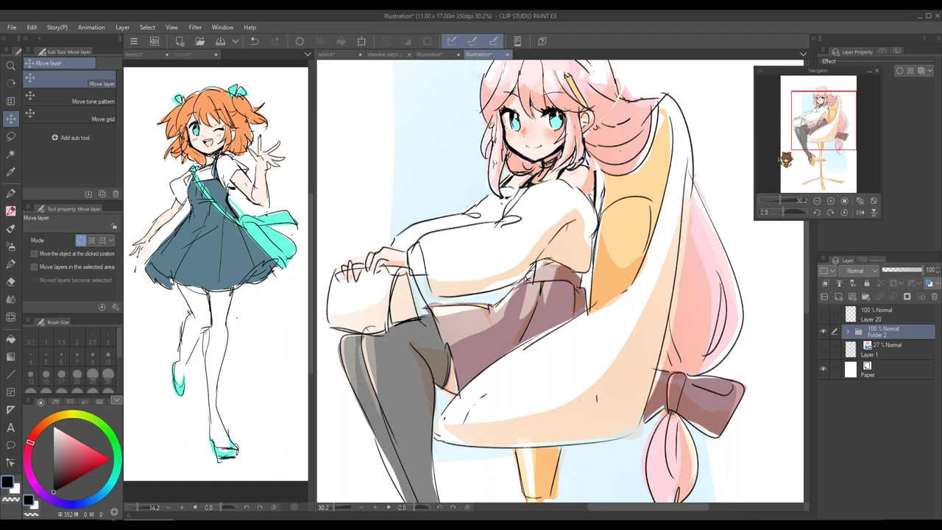
pyautogui.moveTo(801, 138); pyautogui.dragTo(802, 133)
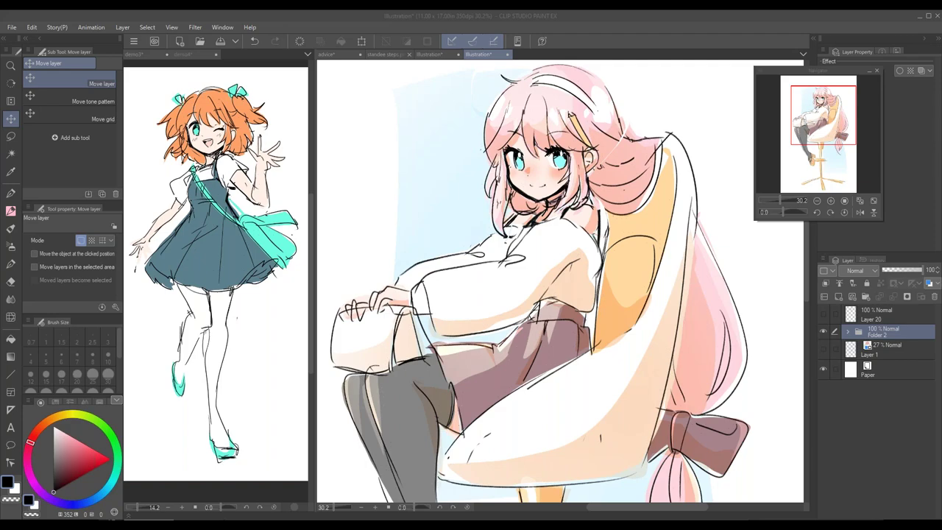
# Switch to the browser, open Marco Bucci's YouTube channel and look through its popular videos and created playlists
pyautogui.moveTo(940, 2); pyautogui.dragTo(555, 160)
pyautogui.doubleClick(601, 161)
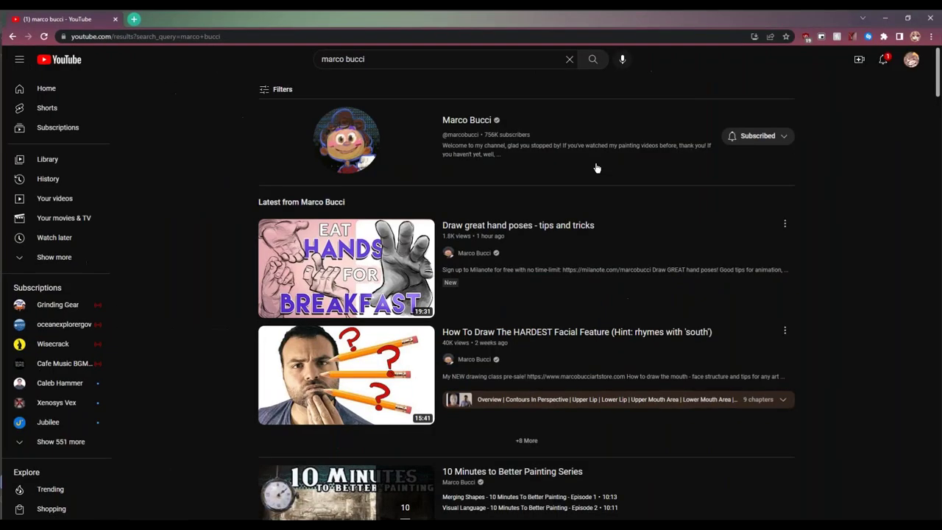
pyautogui.click(466, 120)
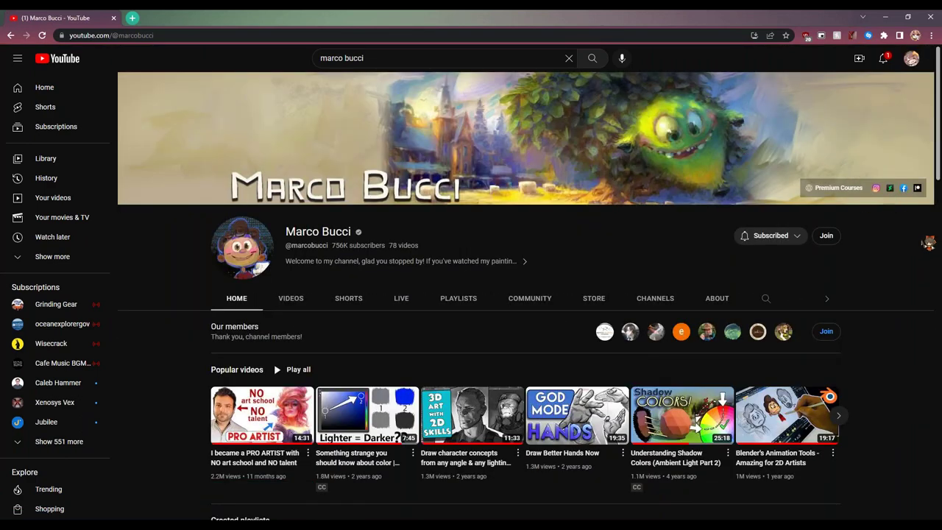
pyautogui.scroll(-2, 936, 243)
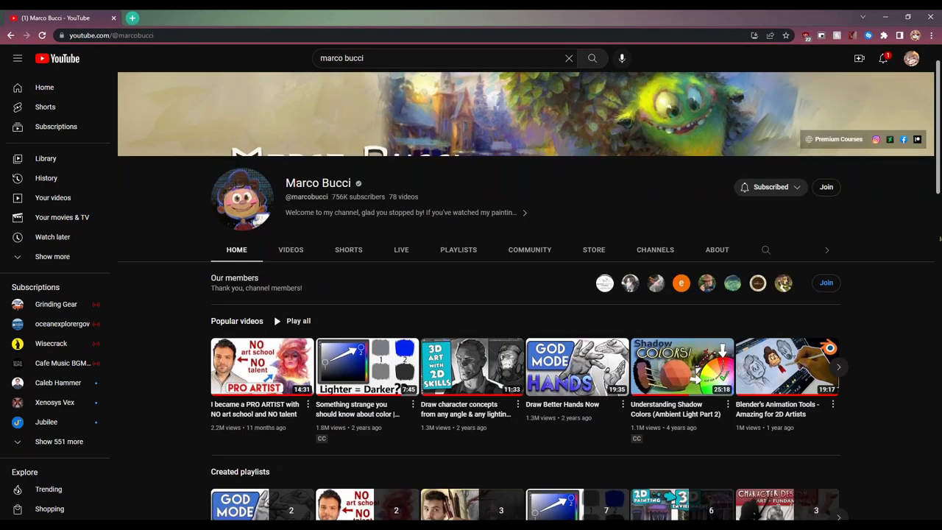
pyautogui.scroll(-2, 938, 237)
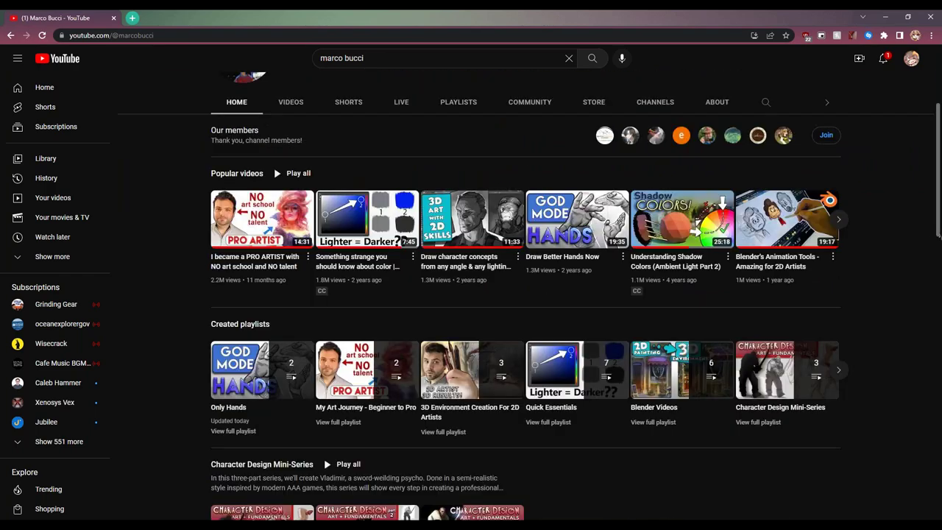
pyautogui.scroll(4, 939, 236)
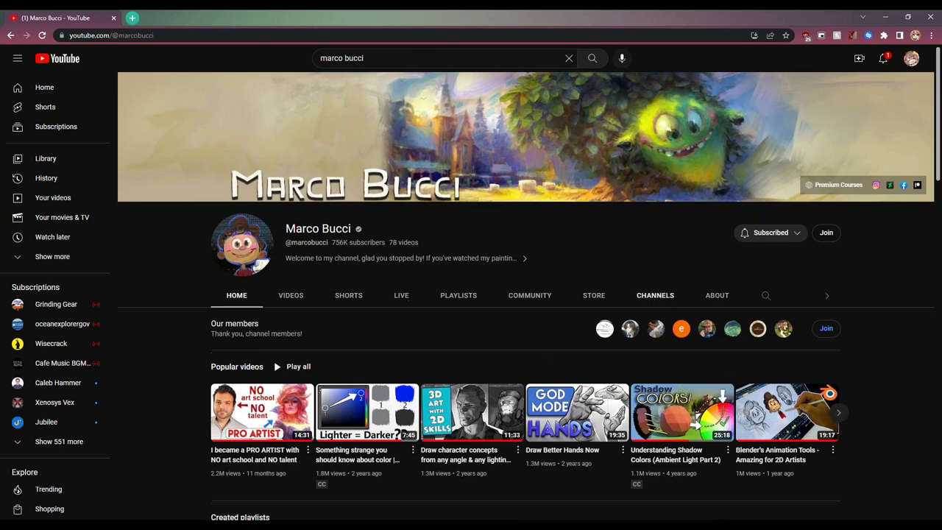
pyautogui.scroll(-3, 515, 390)
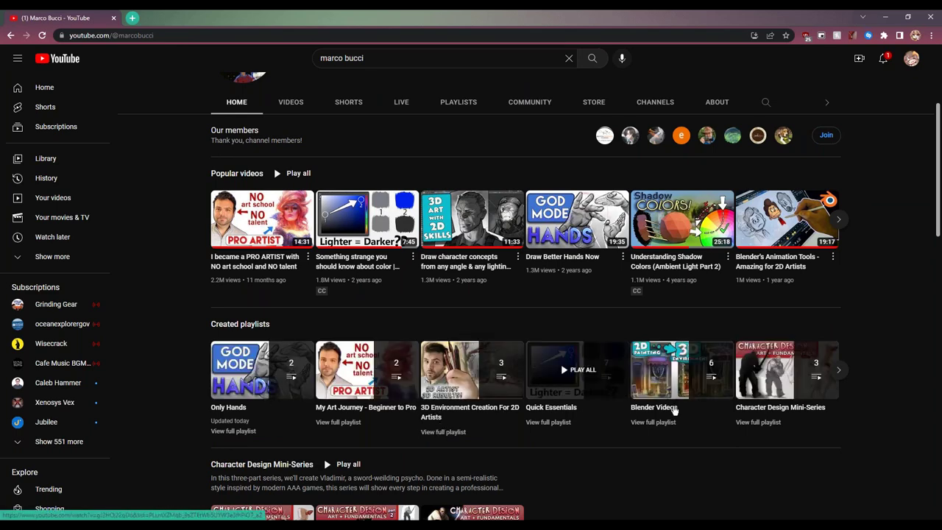
pyautogui.scroll(3, 891, 384)
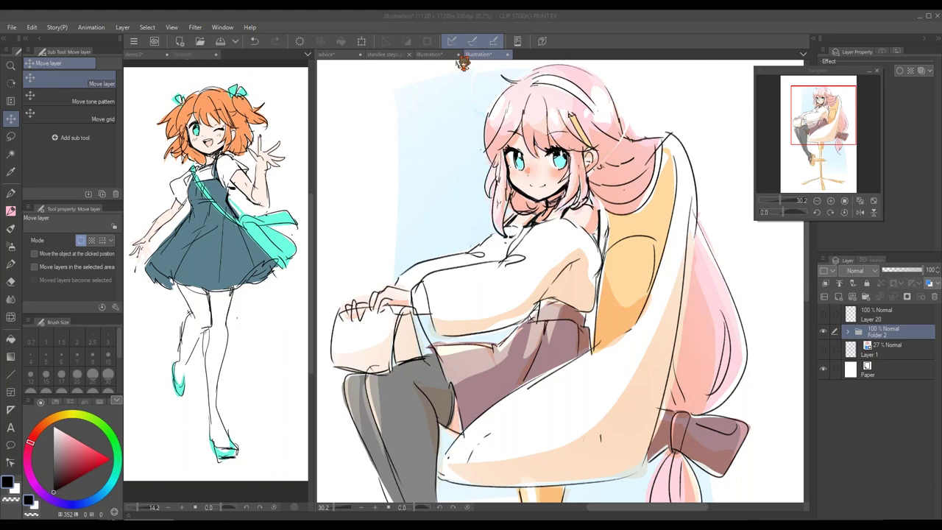
# Move one view of the seated illustration into the narrow pane and pick the SU-Cream Pencil brush
pyautogui.click(434, 55)
pyautogui.moveTo(435, 56); pyautogui.dragTo(242, 58)
pyautogui.click(10, 210)
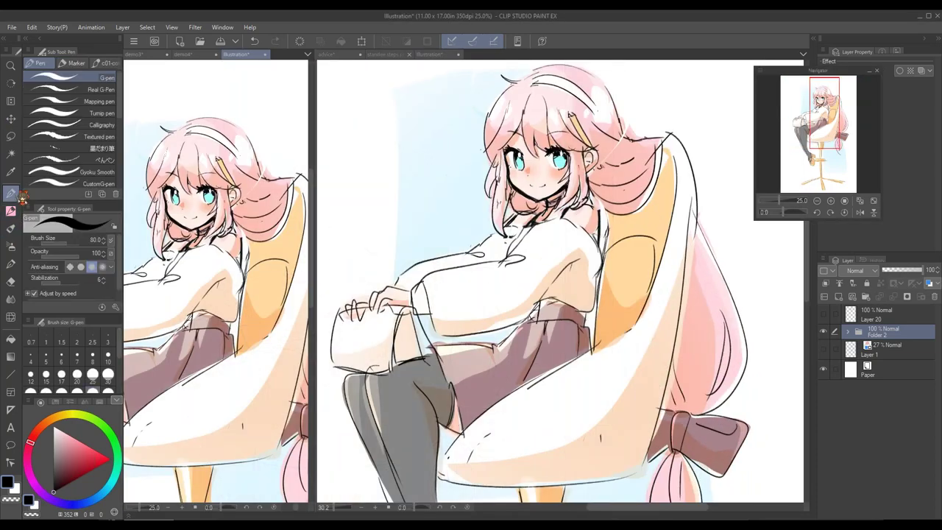
pyautogui.click(103, 101)
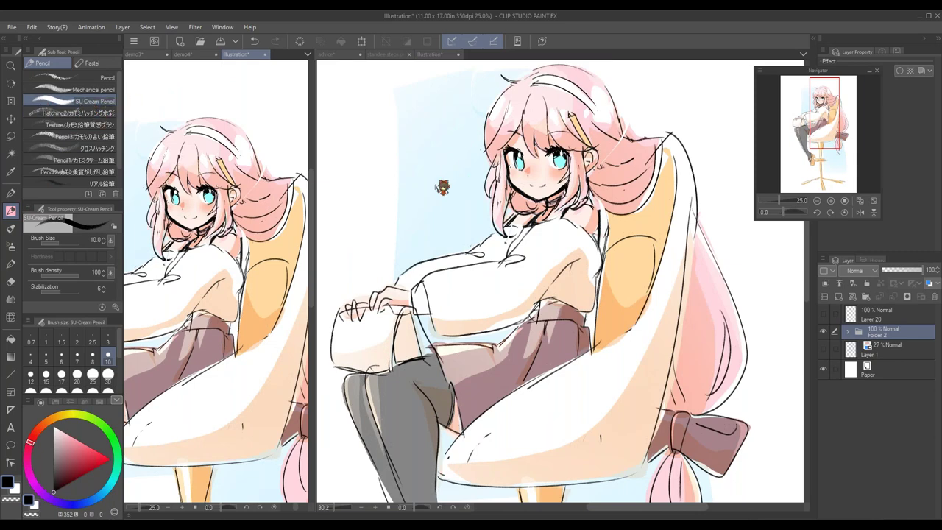
# Add a new layer above Layer 20 and try a looping black pencil stroke on the blue background beside the face
pyautogui.scroll(2, 403, 170)
pyautogui.scroll(3, 404, 170)
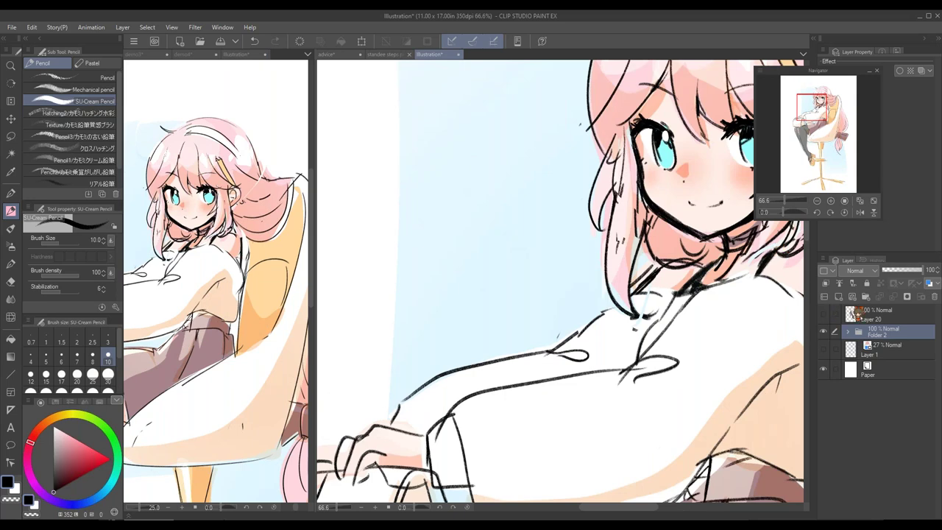
pyautogui.hotkey('ctrl', 'shift', 'n')
pyautogui.moveTo(400, 132)
pyautogui.mouseDown()
pyautogui.moveTo(423, 234)
pyautogui.moveTo(422, 156)
pyautogui.moveTo(443, 190)
pyautogui.mouseUp()
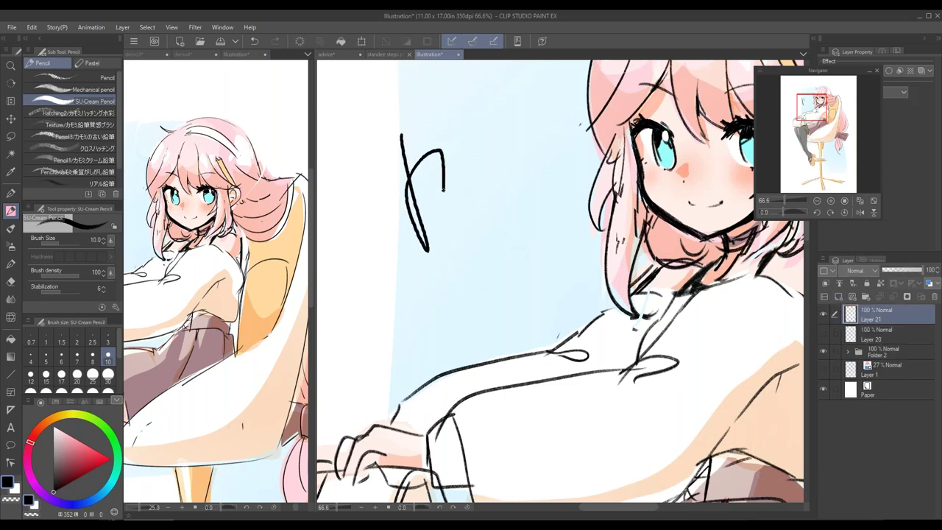
pyautogui.scroll(2, 444, 188)
pyautogui.hotkey('ctrl', 'z')
# Try two converging, nearly vertical pencil lines on the blue background beside the character
pyautogui.moveTo(436, 153); pyautogui.dragTo(453, 296)
pyautogui.moveTo(488, 147); pyautogui.dragTo(469, 321)
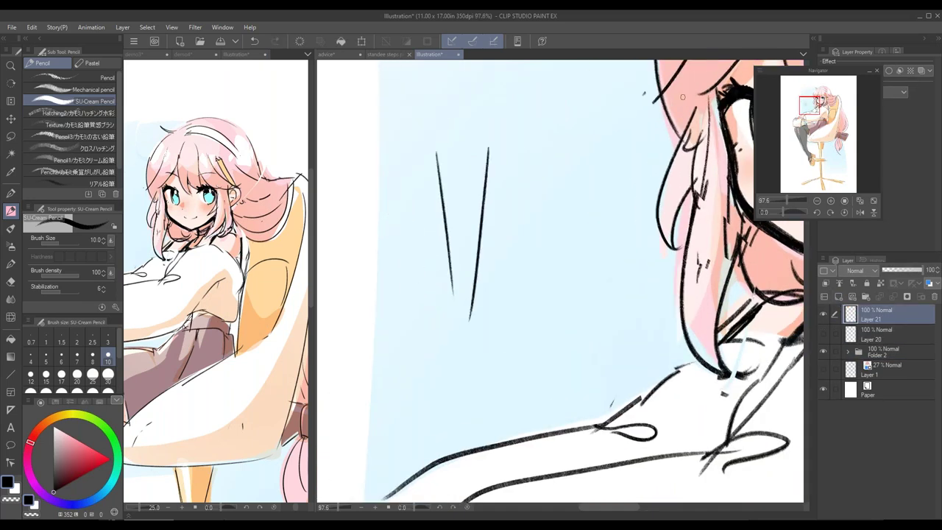
pyautogui.click(843, 199)
pyautogui.hotkey('ctrl', 'z')
pyautogui.hotkey('ctrl', 'z')
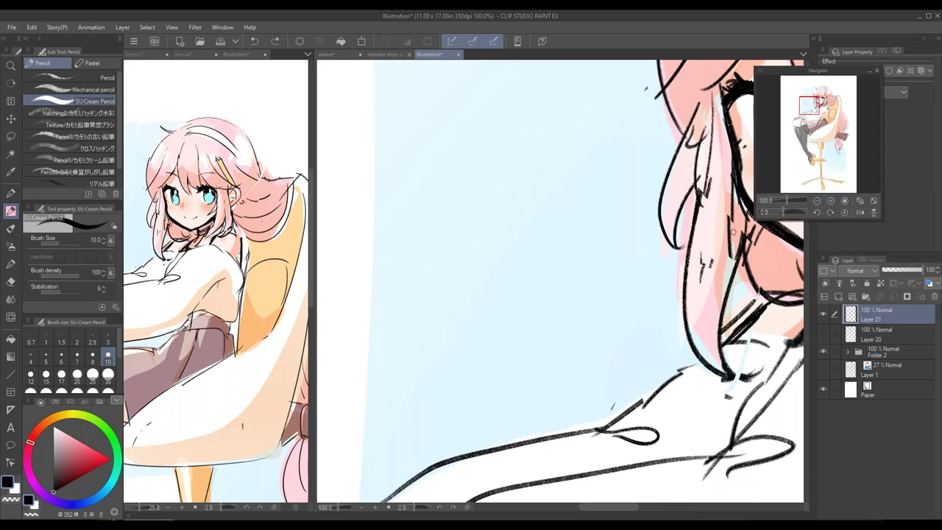
# Reduce the main view of the illustration to 25% and fit the whole seated figure in the narrow pane at 12.5%
pyautogui.scroll(-4, 635, 265)
pyautogui.scroll(-2, 630, 267)
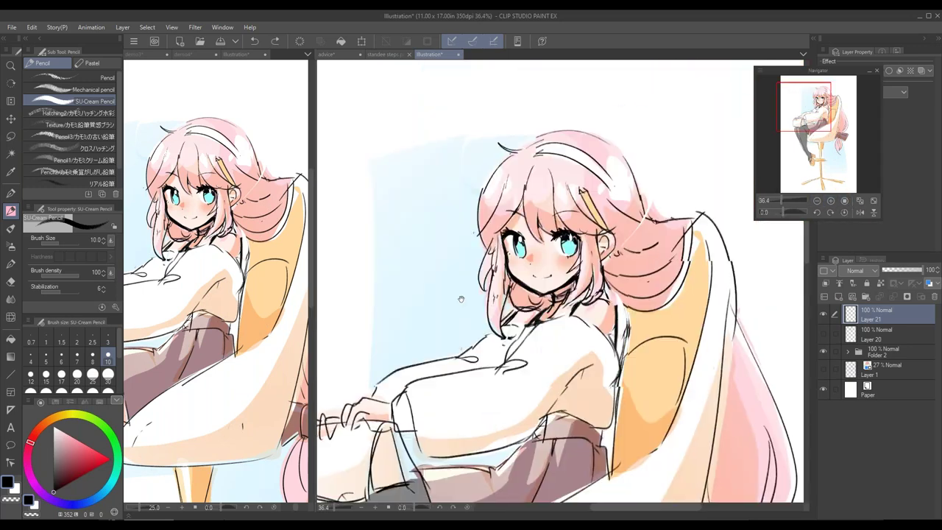
pyautogui.moveTo(516, 271); pyautogui.dragTo(559, 206)
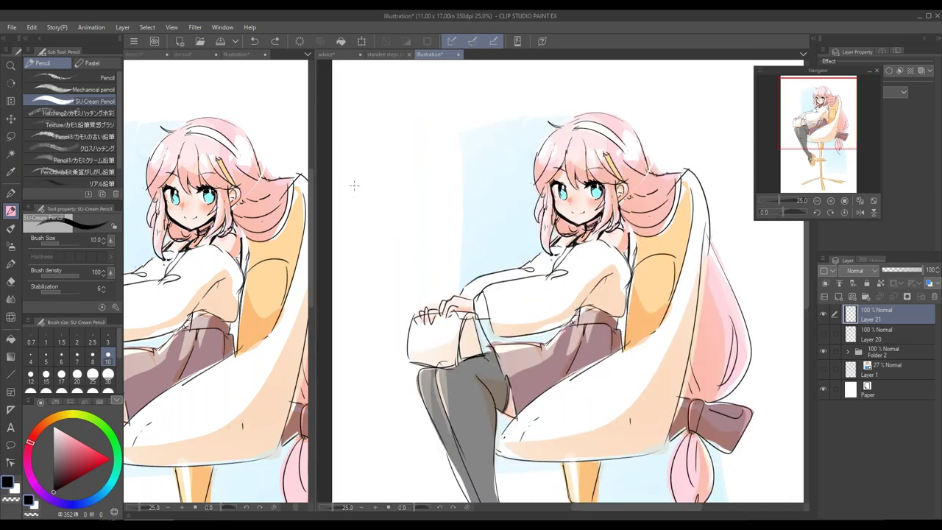
pyautogui.moveTo(437, 234); pyautogui.dragTo(425, 201)
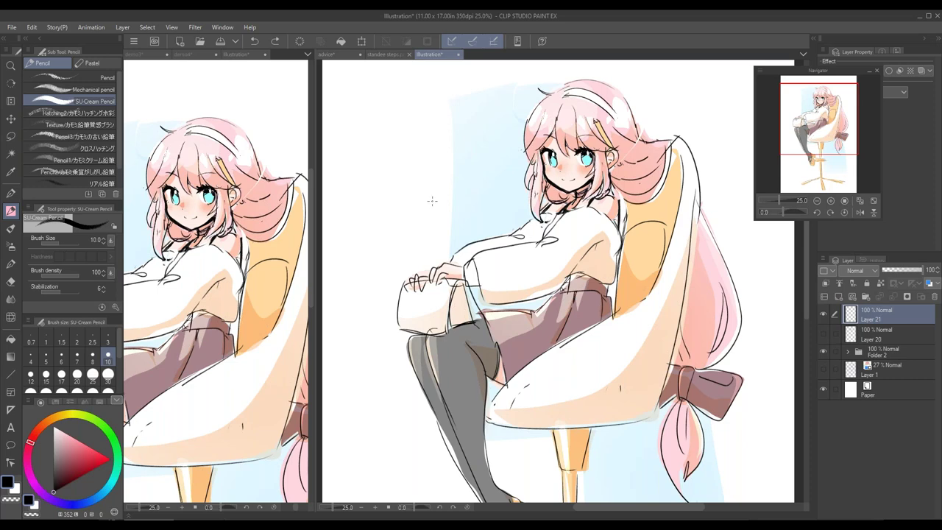
pyautogui.click(204, 133)
pyautogui.scroll(-4, 191, 160)
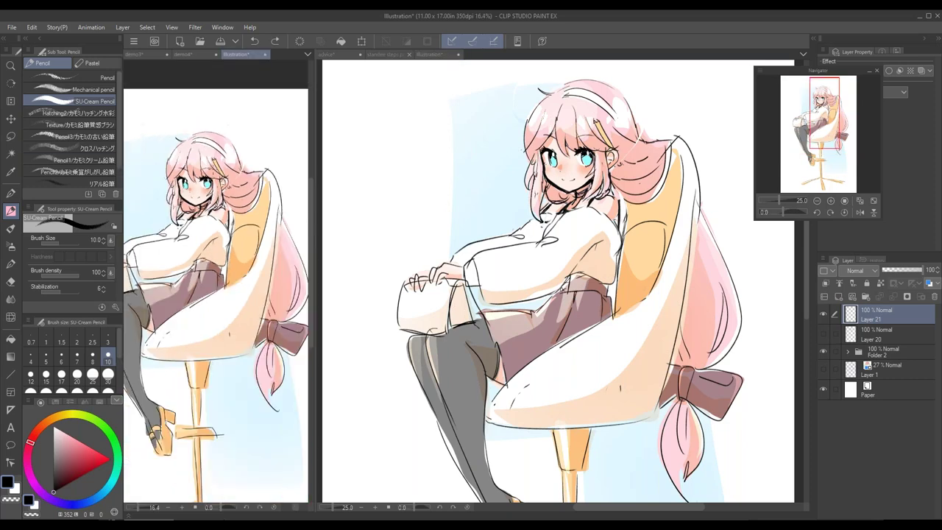
pyautogui.moveTo(203, 193); pyautogui.dragTo(257, 158)
pyautogui.scroll(-2, 204, 133)
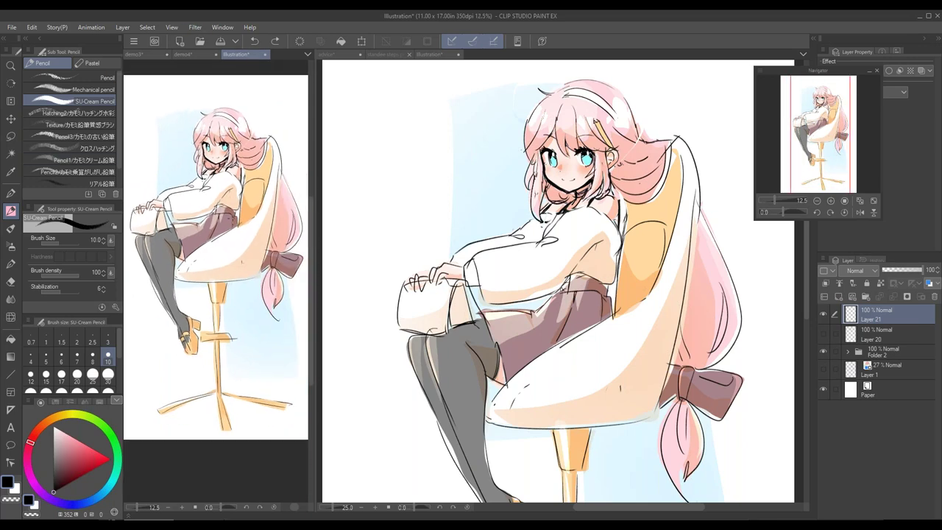
# Add a new layer above Layer 21 and set the drawing colour to a saturated pink
pyautogui.click(470, 193)
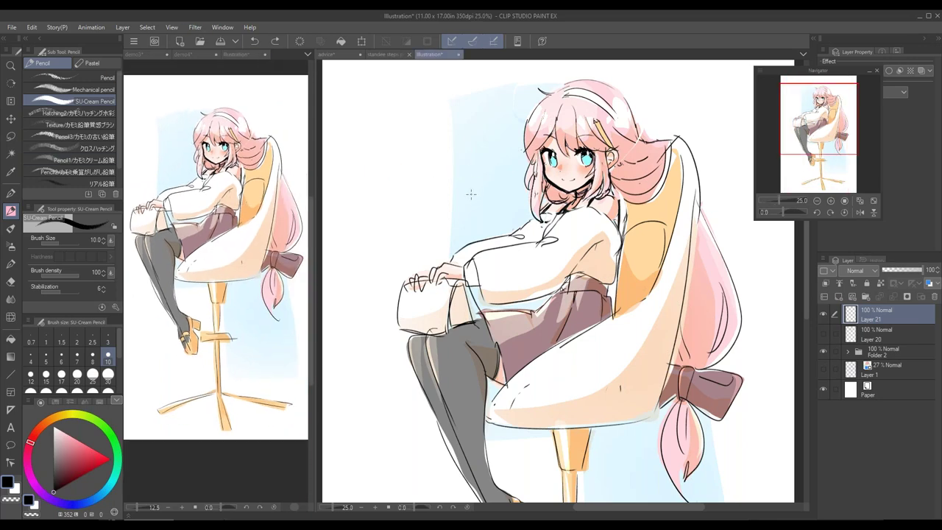
pyautogui.scroll(4, 471, 193)
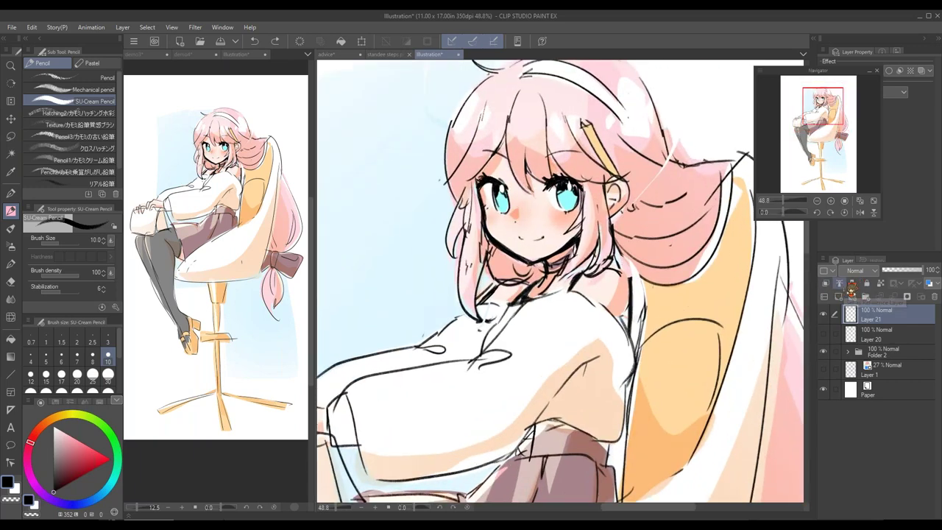
pyautogui.click(839, 296)
pyautogui.click(79, 440)
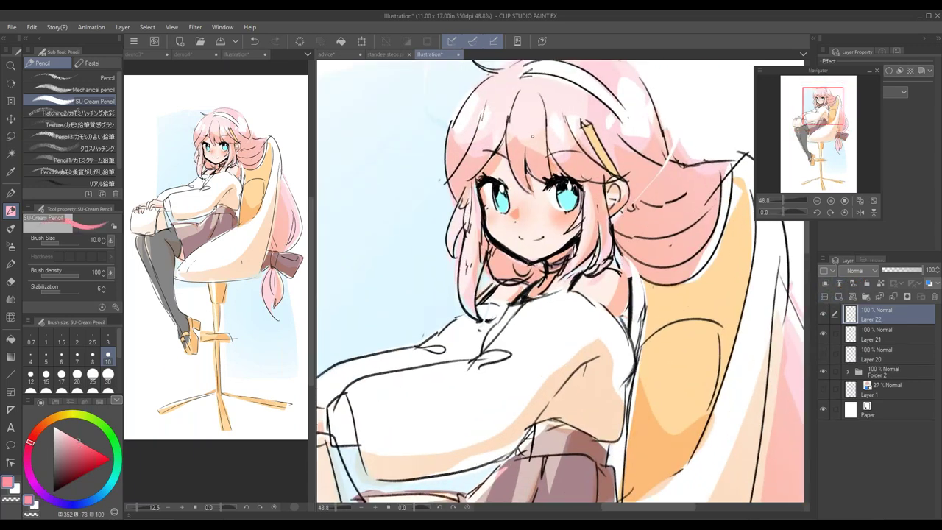
# Try pink pencil shading on the fringe strands above the eyes
pyautogui.moveTo(509, 128)
pyautogui.mouseDown()
pyautogui.moveTo(515, 177)
pyautogui.moveTo(524, 189)
pyautogui.moveTo(539, 178)
pyautogui.mouseUp()
pyautogui.moveTo(548, 142)
pyautogui.mouseDown()
pyautogui.moveTo(565, 167)
pyautogui.moveTo(555, 156)
pyautogui.moveTo(557, 163)
pyautogui.mouseUp()
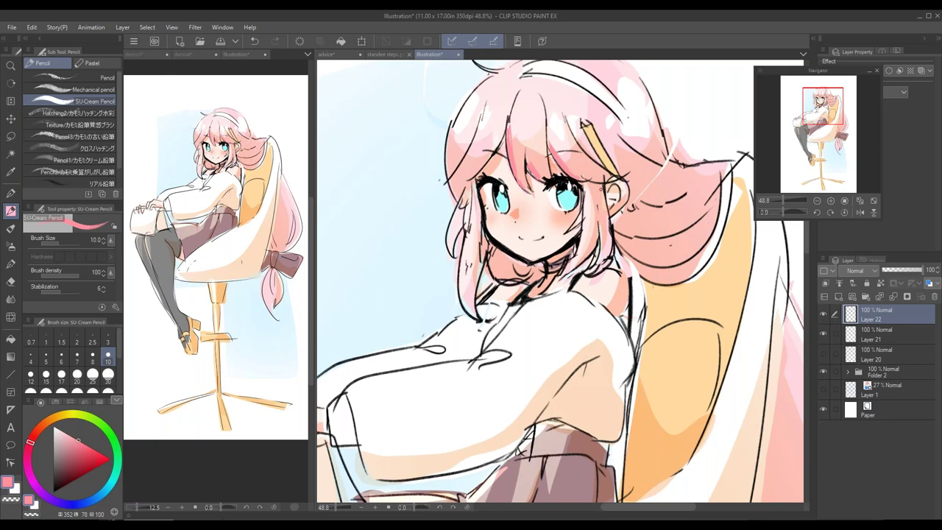
pyautogui.hotkey('ctrl', 'z')
pyautogui.hotkey('ctrl', 'z')
pyautogui.hotkey('ctrl', 'z')
pyautogui.hotkey('ctrl', 'z')
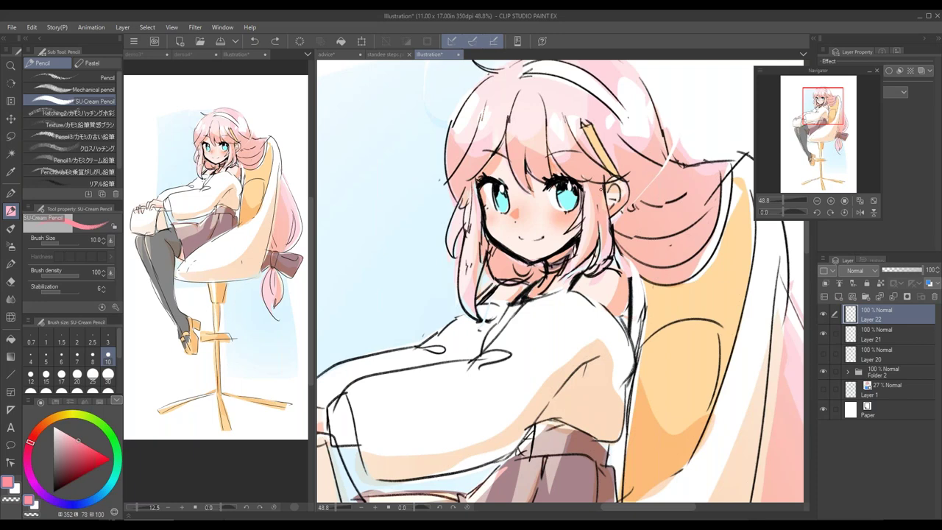
# Try shading strokes on the fringe, using a skin tone sampled from the forehead
pyautogui.moveTo(511, 132)
pyautogui.mouseDown()
pyautogui.moveTo(520, 179)
pyautogui.moveTo(496, 179)
pyautogui.mouseUp()
pyautogui.keyDown('alt'); pyautogui.click(495, 165); pyautogui.keyUp('alt')
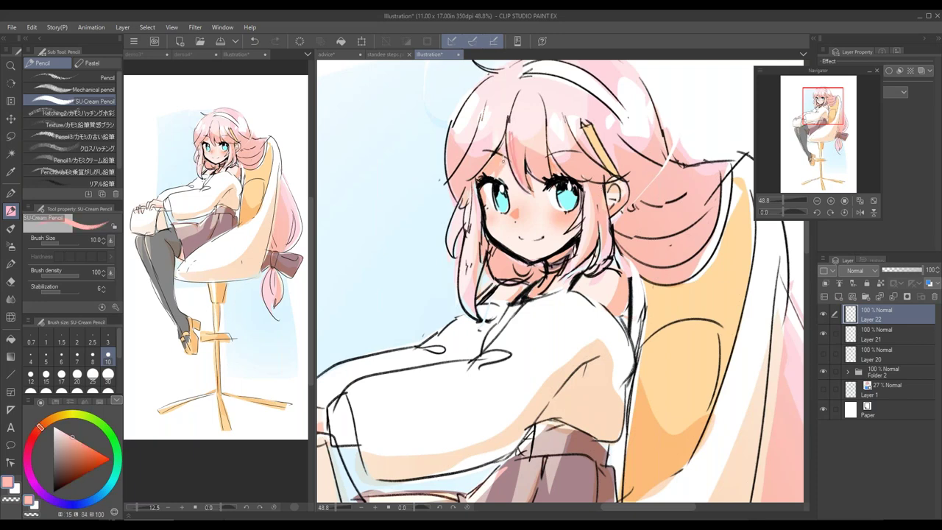
pyautogui.moveTo(530, 116)
pyautogui.mouseDown()
pyautogui.moveTo(510, 147)
pyautogui.moveTo(516, 137)
pyautogui.moveTo(514, 187)
pyautogui.moveTo(512, 112)
pyautogui.mouseUp()
pyautogui.hotkey('ctrl', 'z')
# Try black pencil outlines on the fringe strands and a small arrow pointing towards the hair, removing the strokes again
pyautogui.click(54, 491)
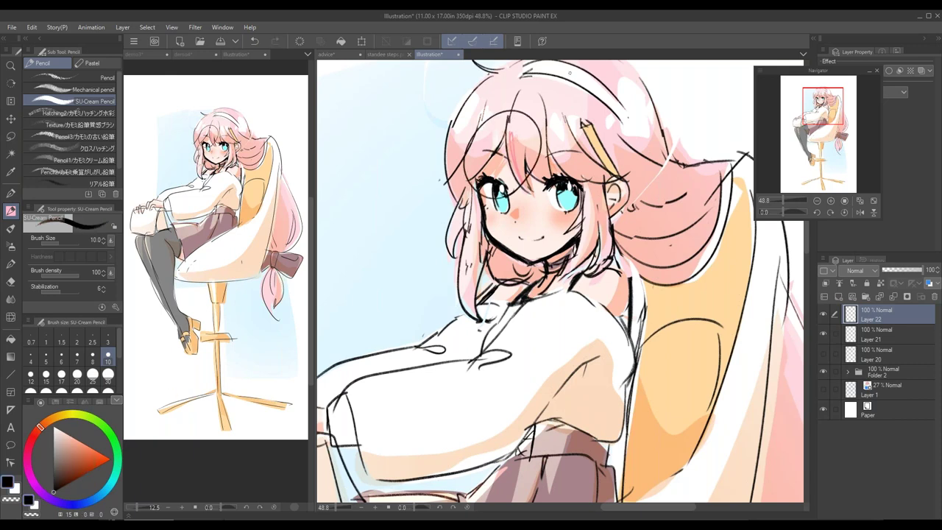
pyautogui.moveTo(716, 66); pyautogui.dragTo(690, 104)
pyautogui.moveTo(693, 82); pyautogui.dragTo(704, 93)
pyautogui.moveTo(511, 113); pyautogui.dragTo(531, 189)
pyautogui.moveTo(513, 122)
pyautogui.mouseDown()
pyautogui.moveTo(526, 180)
pyautogui.moveTo(503, 162)
pyautogui.moveTo(488, 181)
pyautogui.mouseUp()
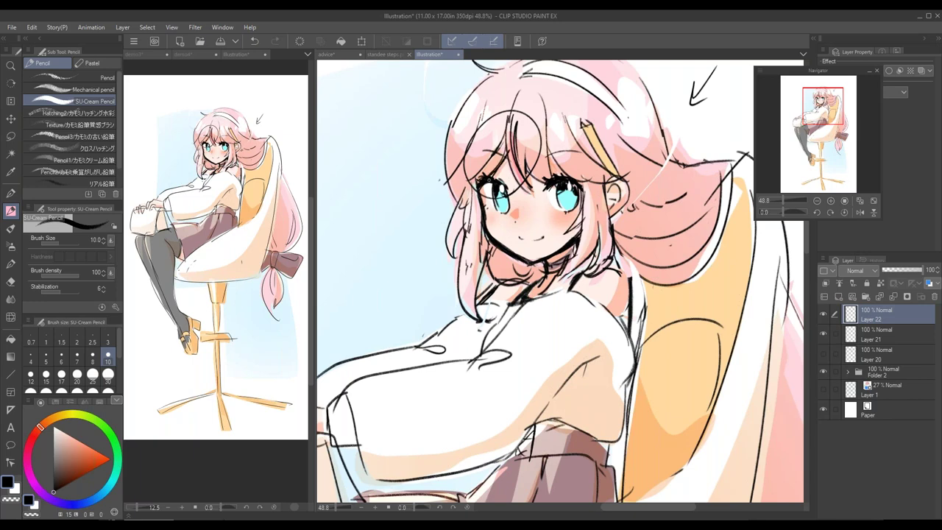
pyautogui.hotkey('ctrl', 'z')
pyautogui.hotkey('ctrl', 'z')
pyautogui.hotkey('ctrl', 'z')
pyautogui.hotkey('ctrl', 'z')
pyautogui.hotkey('ctrl', 'z')
pyautogui.scroll(-3, 515, 206)
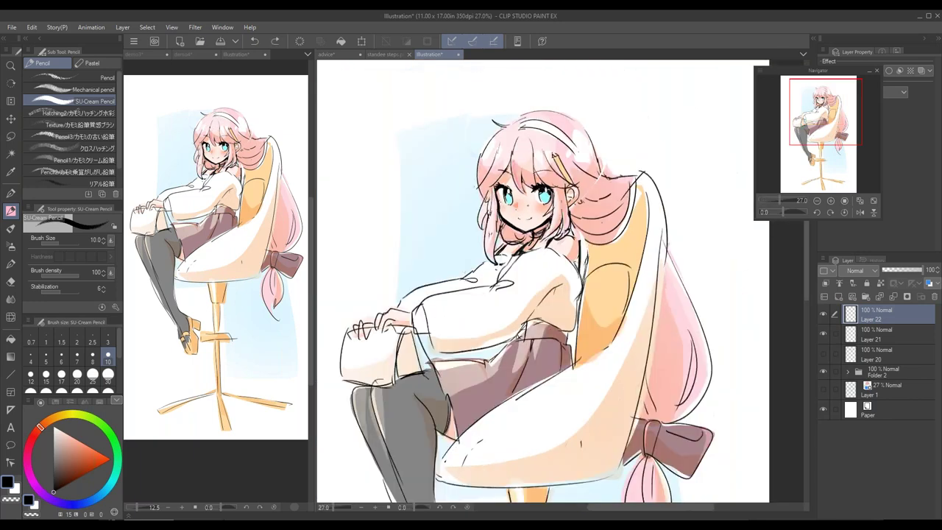
# Select the area around the character's head with a freehand lasso and choose an orange drawing colour
pyautogui.click(15, 136)
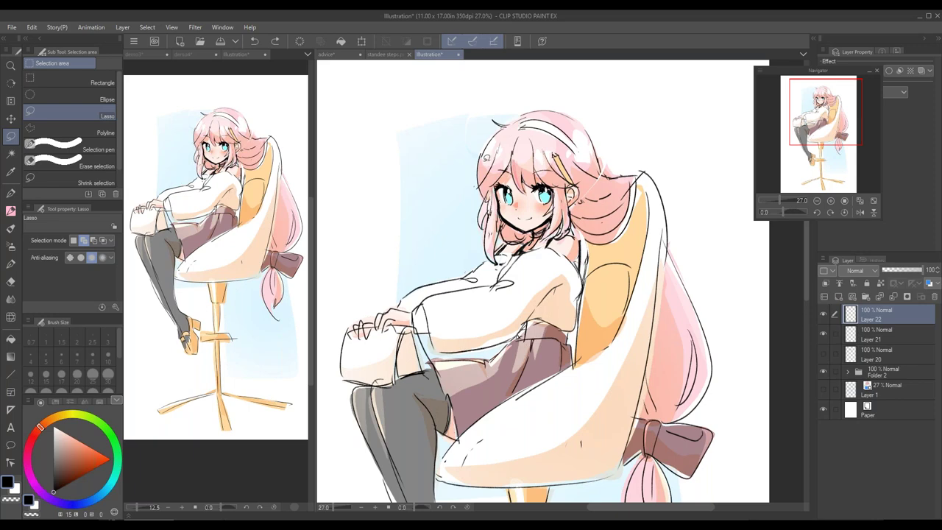
pyautogui.moveTo(485, 147)
pyautogui.mouseDown()
pyautogui.moveTo(597, 147)
pyautogui.moveTo(612, 156)
pyautogui.moveTo(489, 171)
pyautogui.moveTo(488, 144)
pyautogui.mouseUp()
pyautogui.click(87, 446)
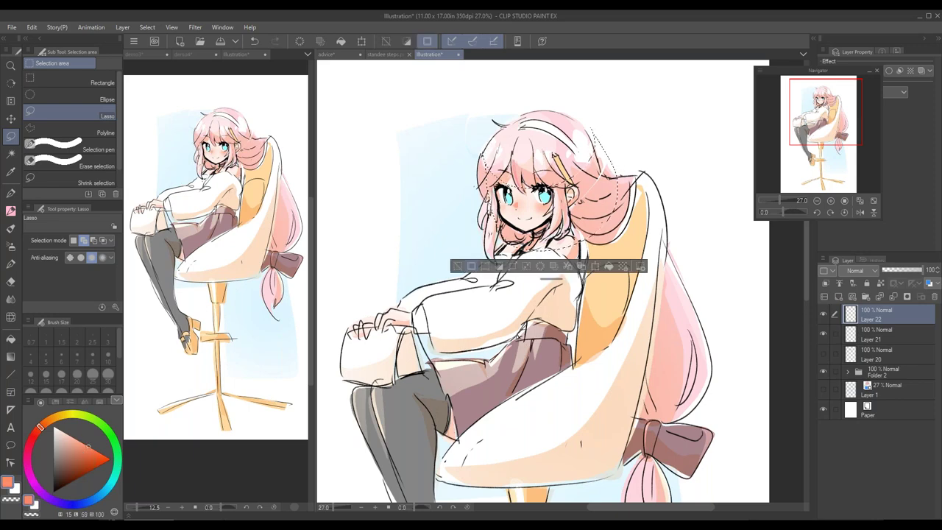
# Try spraying orange over the selected face and hair with the Spray airbrush at size 1000
pyautogui.click(11, 248)
pyautogui.press(']')
pyautogui.press(']')
pyautogui.press(']')
pyautogui.press(']')
pyautogui.press(']')
pyautogui.press(']')
pyautogui.press(']')
pyautogui.press(']')
pyautogui.press(']')
pyautogui.press(']')
pyautogui.press(']')
pyautogui.press(']')
pyautogui.press(']')
pyautogui.press(']')
pyautogui.moveTo(628, 179); pyautogui.dragTo(485, 179)
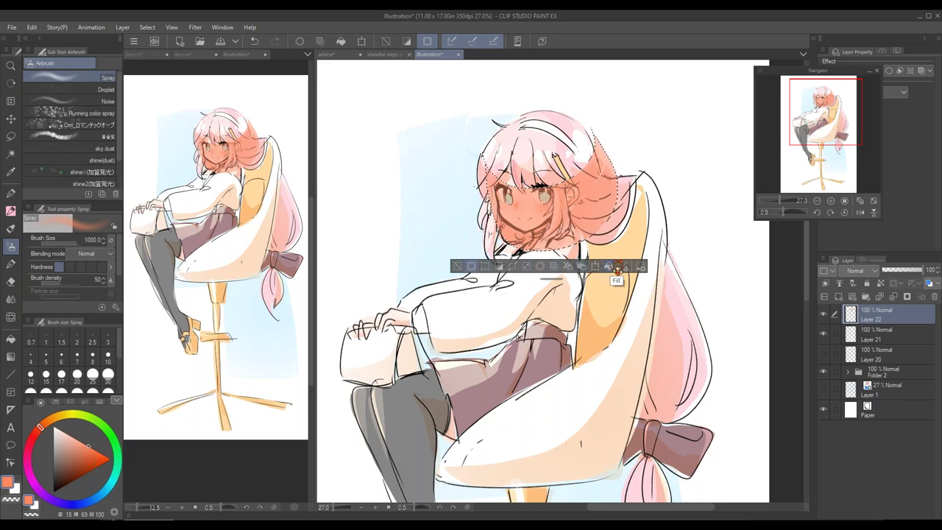
pyautogui.click(617, 265)
pyautogui.hotkey('ctrl', 'z')
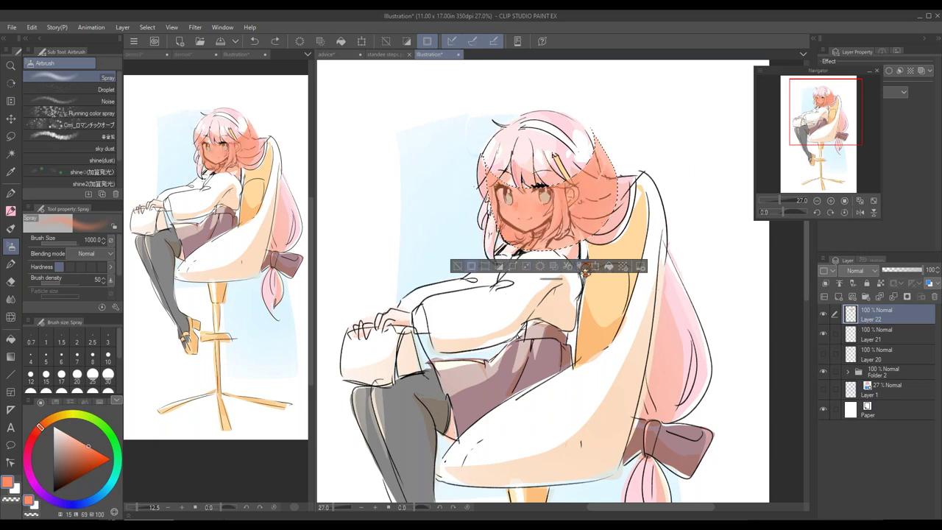
pyautogui.click(547, 270)
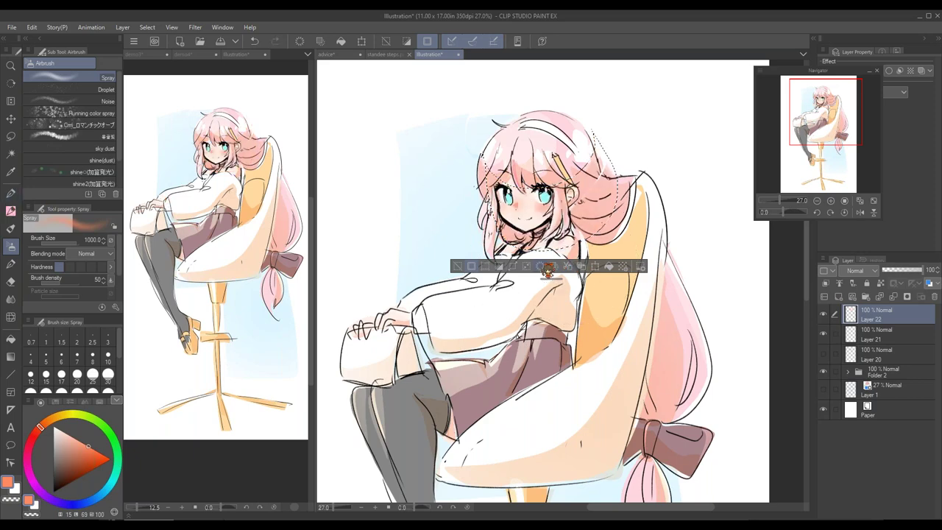
# Invert the selection to try airbrushing outside the head area, adjust the orange to a lighter tone, and clear the selection
pyautogui.click(507, 266)
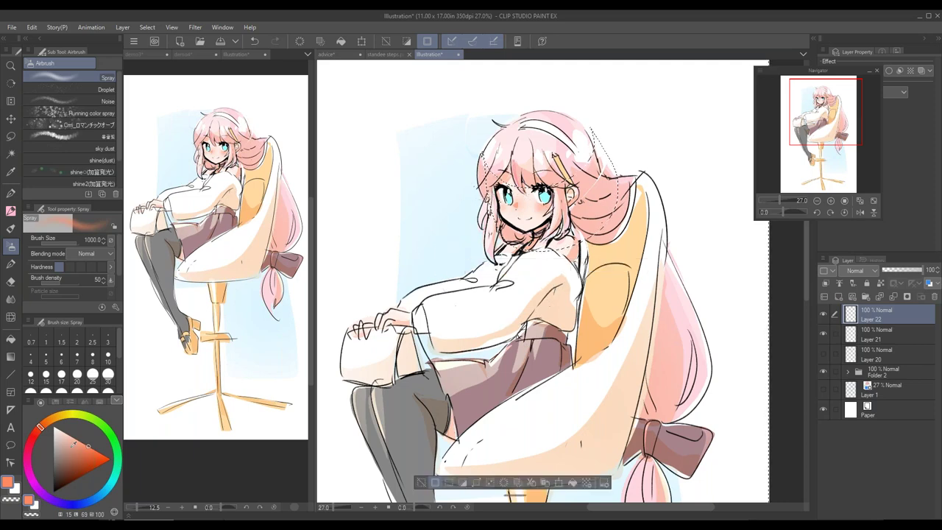
pyautogui.keyDown('alt'); pyautogui.click(382, 197); pyautogui.keyUp('alt')
pyautogui.moveTo(621, 150)
pyautogui.mouseDown()
pyautogui.moveTo(412, 282)
pyautogui.moveTo(648, 122)
pyautogui.moveTo(476, 225)
pyautogui.mouseUp()
pyautogui.hotkey('ctrl', 'z')
pyautogui.click(81, 442)
pyautogui.moveTo(559, 110)
pyautogui.mouseDown()
pyautogui.moveTo(471, 221)
pyautogui.moveTo(610, 118)
pyautogui.moveTo(514, 162)
pyautogui.mouseUp()
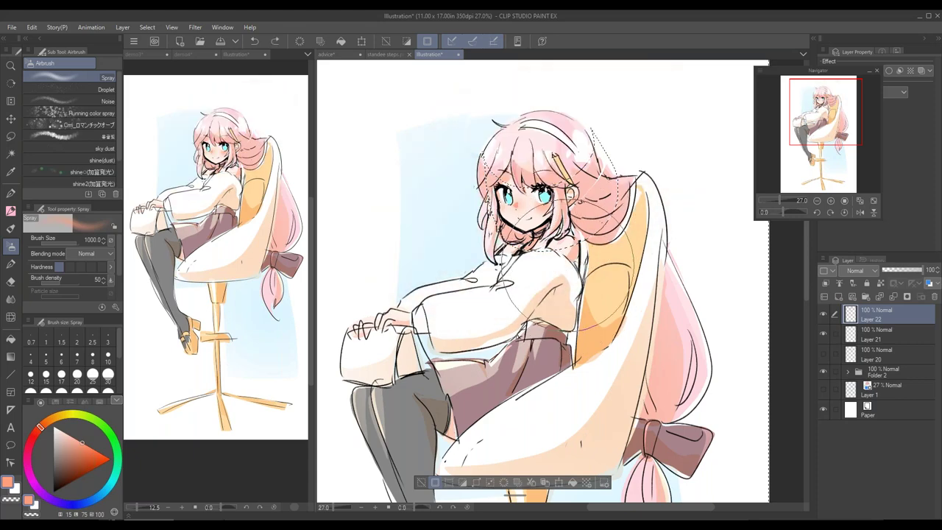
pyautogui.hotkey('ctrl', 'd')
pyautogui.scroll(2, 518, 287)
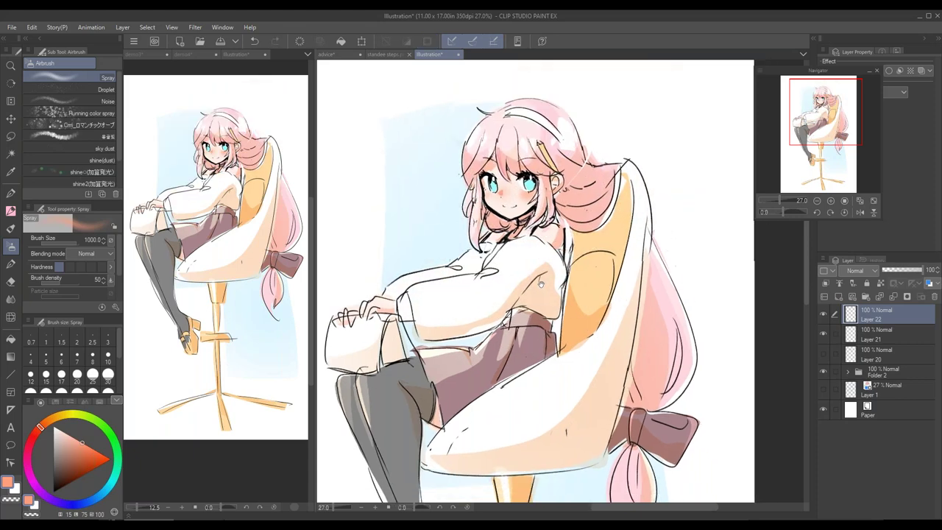
# Try the Liquify tool with brush size 1000 on the seated illustration
pyautogui.moveTo(502, 196); pyautogui.dragTo(587, 265)
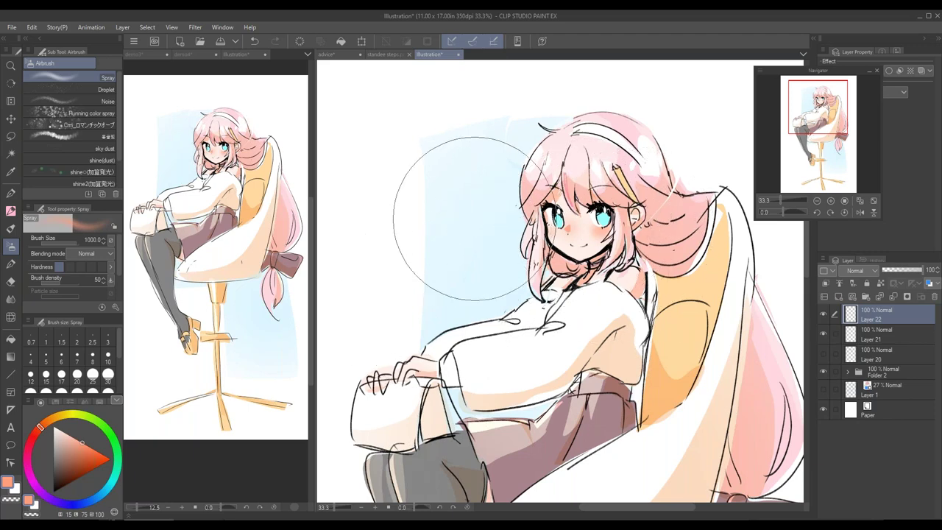
pyautogui.moveTo(495, 218); pyautogui.dragTo(432, 235)
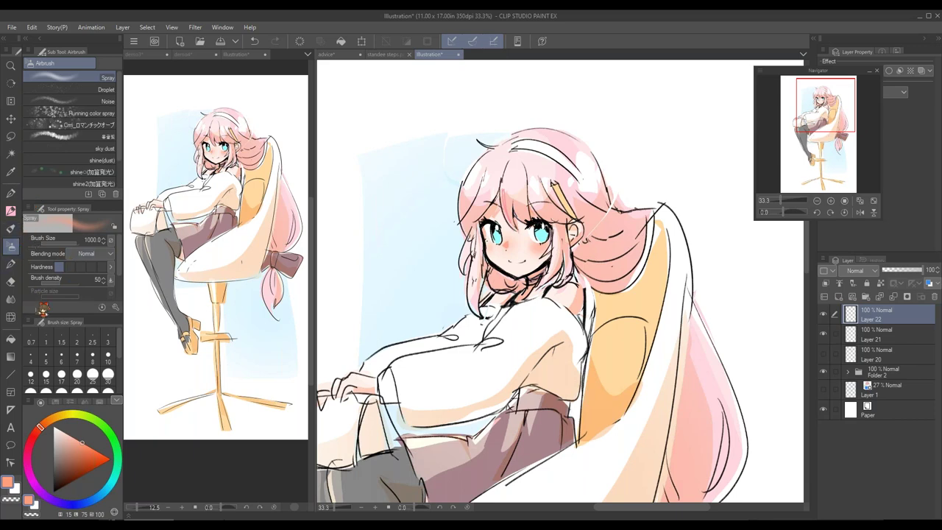
pyautogui.click(32, 356)
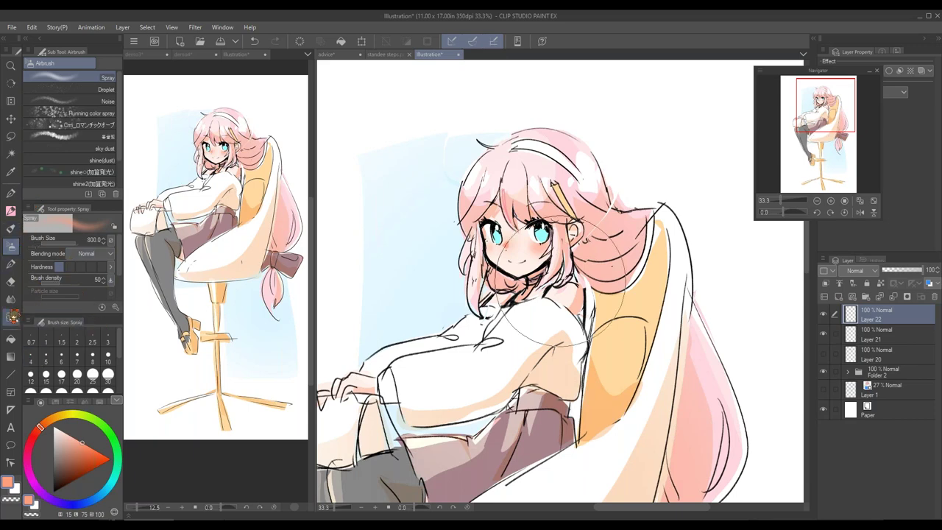
pyautogui.click(10, 316)
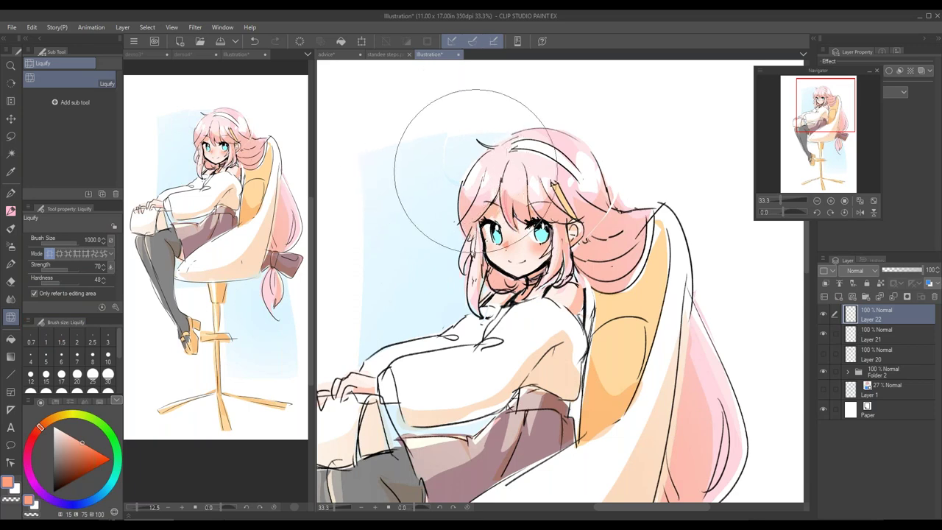
pyautogui.hotkey('ctrl', 'z')
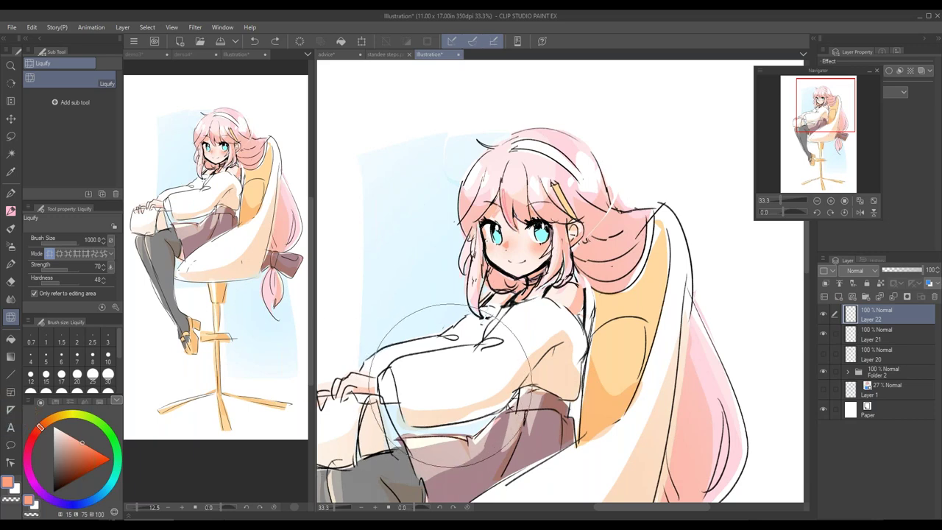
# Add a new layer above Layer 22 and create a vertical two-line symmetrical ruler through the blank area beside the character
pyautogui.click(847, 297)
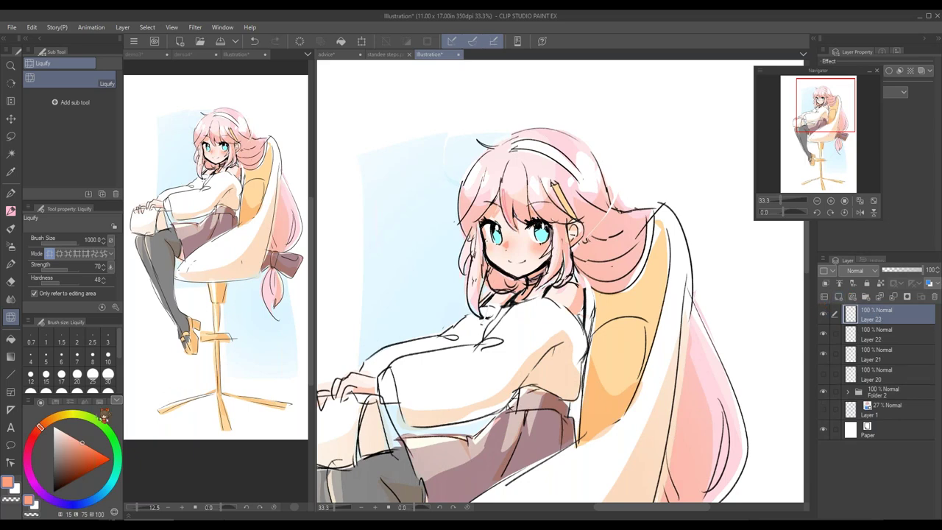
pyautogui.click(10, 409)
pyautogui.moveTo(381, 81); pyautogui.dragTo(381, 348)
pyautogui.scroll(2, 382, 132)
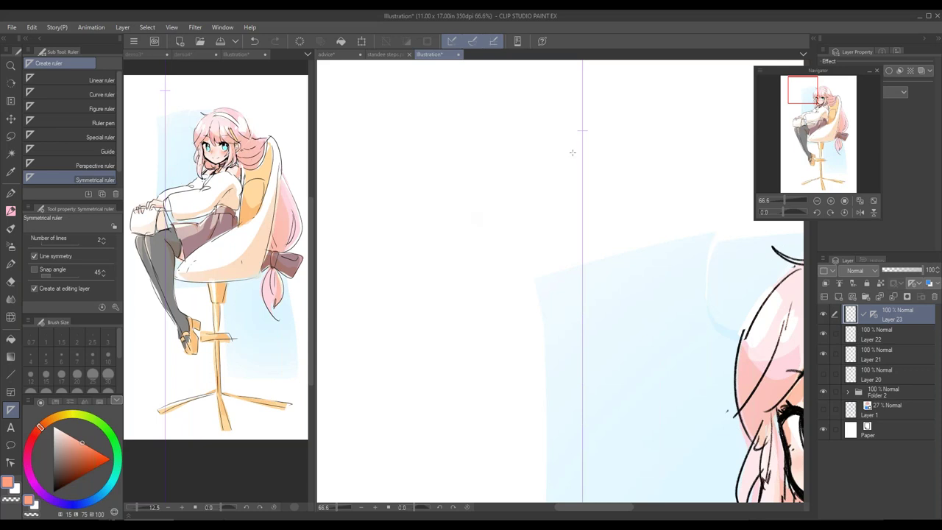
# Add another new layer above Layer 23 and make Layer 23, which holds the symmetrical ruler, active again
pyautogui.click(840, 298)
pyautogui.click(906, 335)
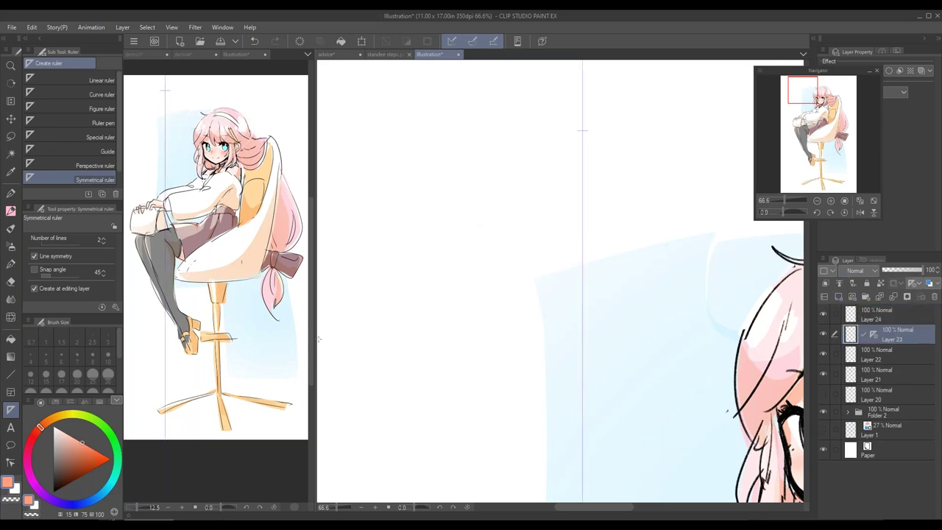
# Try drawing mirrored eyes, a smile and a face outline across the symmetrical ruler with the black SU-Cream Pencil at size 10
pyautogui.press('p')
pyautogui.keyDown('alt'); pyautogui.click(264, 292); pyautogui.keyUp('alt')
pyautogui.moveTo(546, 160)
pyautogui.mouseDown()
pyautogui.moveTo(516, 178)
pyautogui.moveTo(541, 175)
pyautogui.moveTo(531, 175)
pyautogui.mouseUp()
pyautogui.moveTo(555, 216); pyautogui.dragTo(609, 218)
pyautogui.moveTo(505, 146)
pyautogui.mouseDown()
pyautogui.moveTo(524, 236)
pyautogui.moveTo(570, 263)
pyautogui.mouseUp()
pyautogui.moveTo(502, 175); pyautogui.dragTo(524, 220)
# Try adding mirrored bangs and side hair strands to the symmetrical face, undoing the strokes that do not fit
pyautogui.moveTo(589, 105); pyautogui.dragTo(619, 158)
pyautogui.hotkey('ctrl', 'z')
pyautogui.moveTo(553, 103); pyautogui.dragTo(581, 187)
pyautogui.hotkey('ctrl', 'z')
pyautogui.moveTo(557, 118)
pyautogui.mouseDown()
pyautogui.moveTo(569, 175)
pyautogui.moveTo(582, 186)
pyautogui.mouseUp()
pyautogui.moveTo(521, 135); pyautogui.dragTo(534, 284)
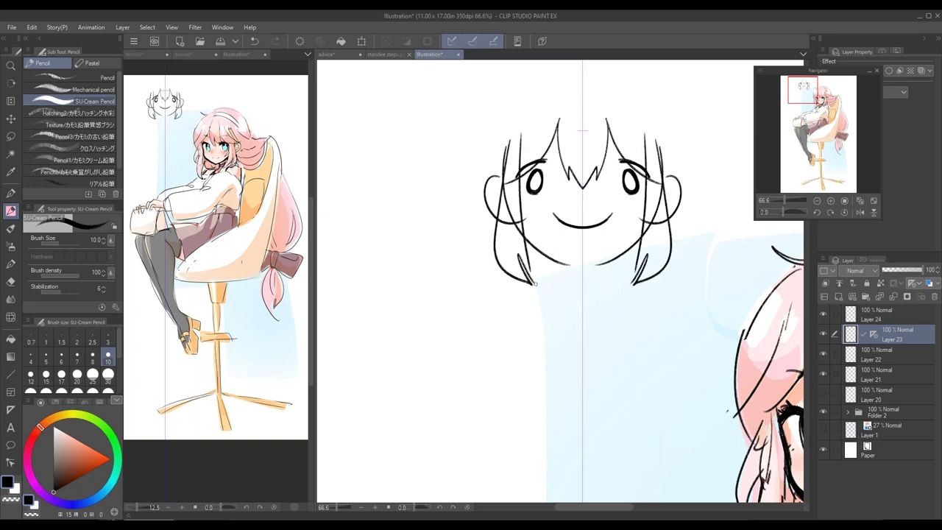
# Delete Layer 23 with the symmetrical ruler and face doodle, and make Layer 24 active
pyautogui.scroll(-4, 585, 347)
pyautogui.moveTo(603, 347); pyautogui.dragTo(532, 281)
pyautogui.moveTo(902, 341); pyautogui.dragTo(934, 298)
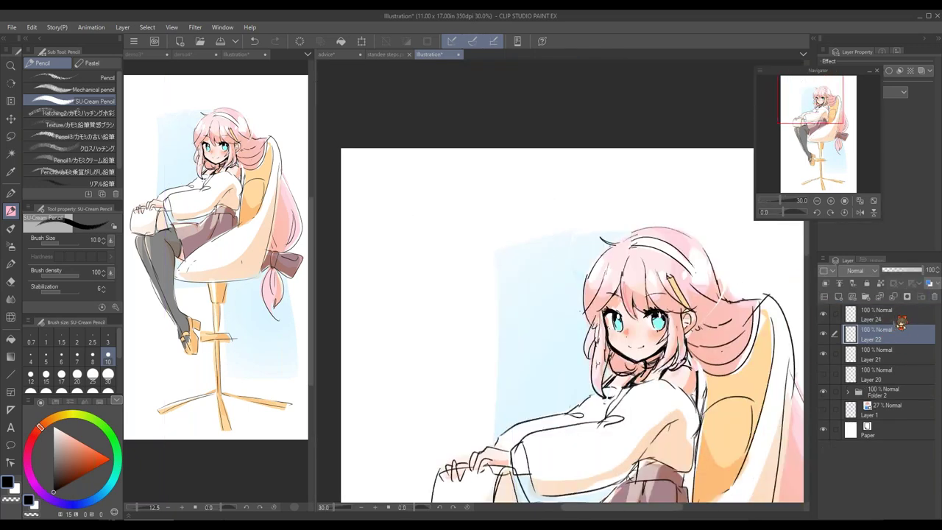
pyautogui.click(883, 313)
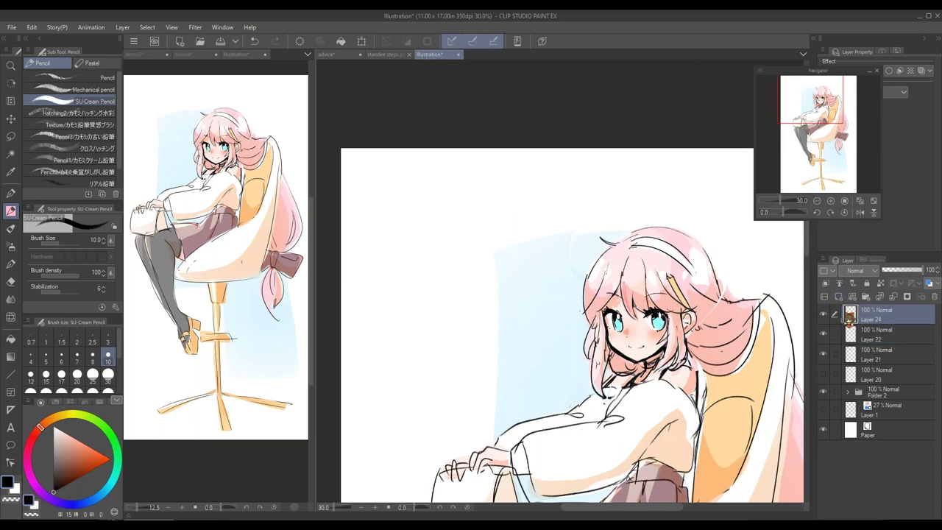
pyautogui.moveTo(625, 469); pyautogui.dragTo(533, 315)
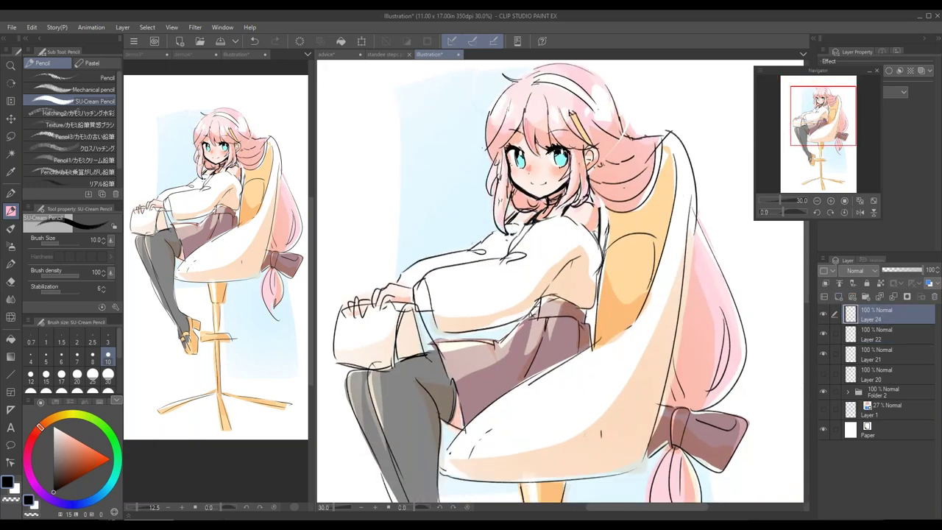
pyautogui.moveTo(533, 315); pyautogui.dragTo(542, 298)
pyautogui.scroll(-3, 678, 266)
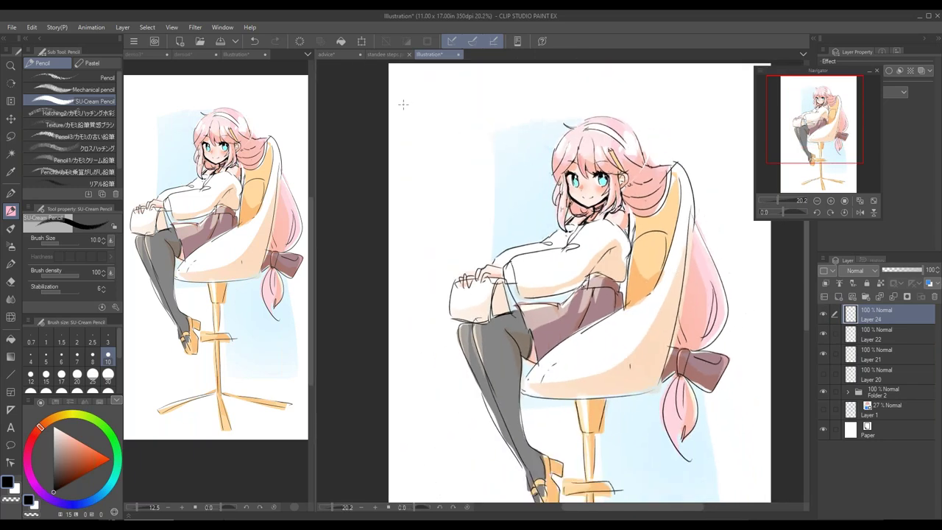
# Review the "Final words of advice" slide in the advice document and return to the illustration
pyautogui.click(340, 55)
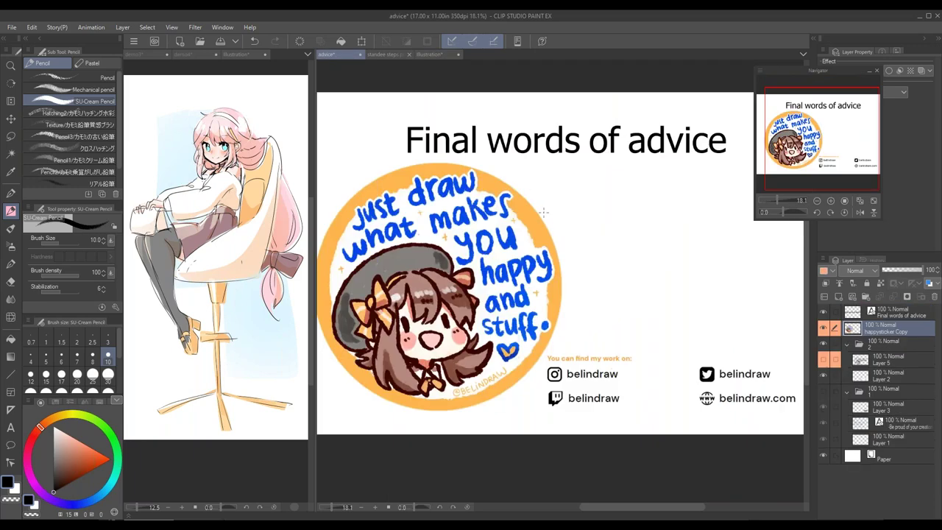
pyautogui.moveTo(544, 212); pyautogui.dragTo(539, 211)
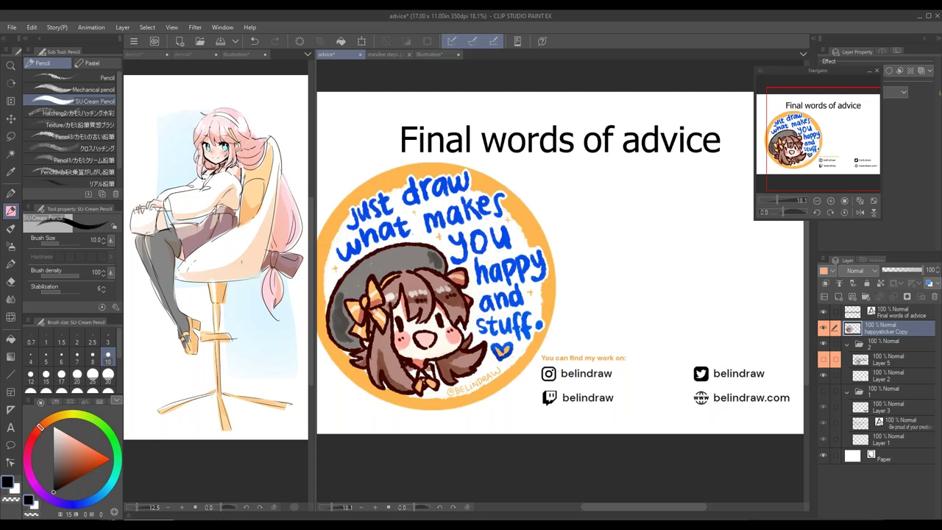
pyautogui.click(434, 55)
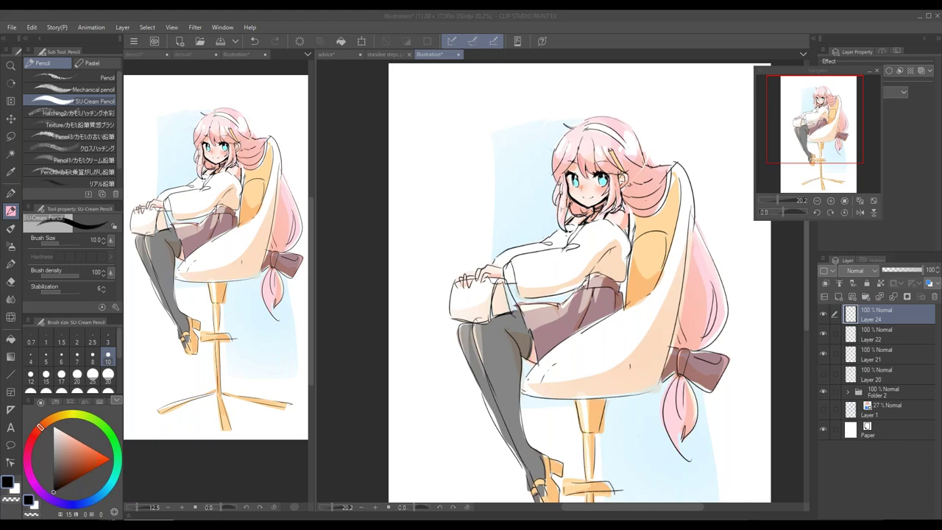
# Switch to the image viewer and examine the cosplay reference photos ref2.jpg and ref1.jpg, looking closely at pose and costume details
pyautogui.hotkey('alt', 'Tab')
pyautogui.scroll(2, 508, 271)
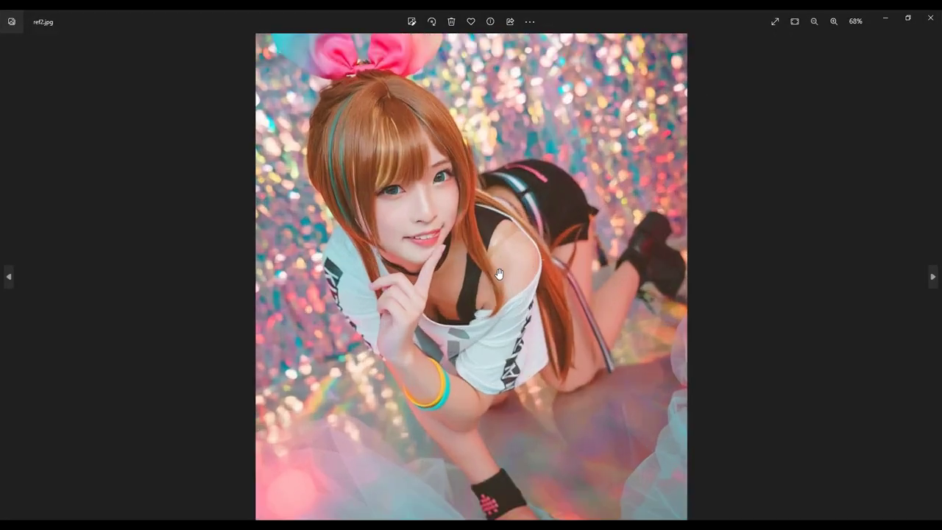
pyautogui.moveTo(500, 335); pyautogui.dragTo(468, 257)
pyautogui.scroll(1, 403, 235)
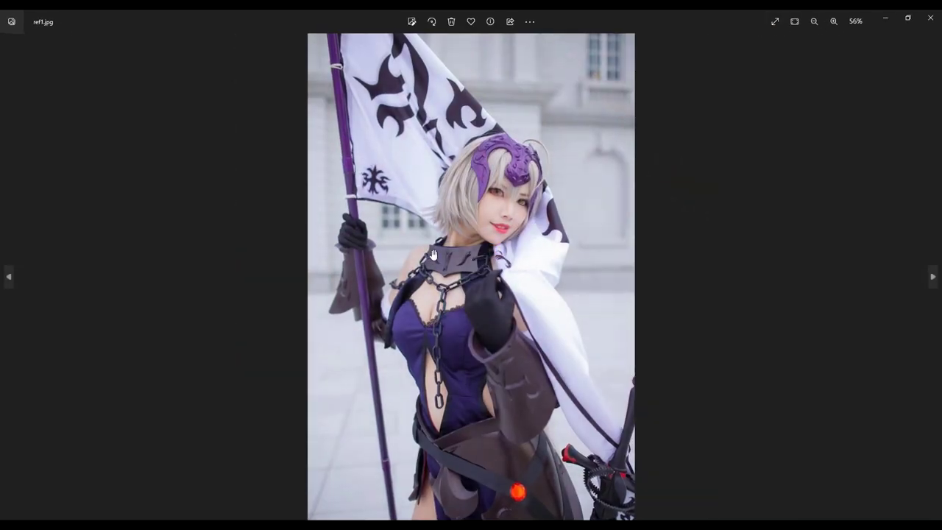
pyautogui.scroll(3, 357, 218)
pyautogui.scroll(2, 357, 219)
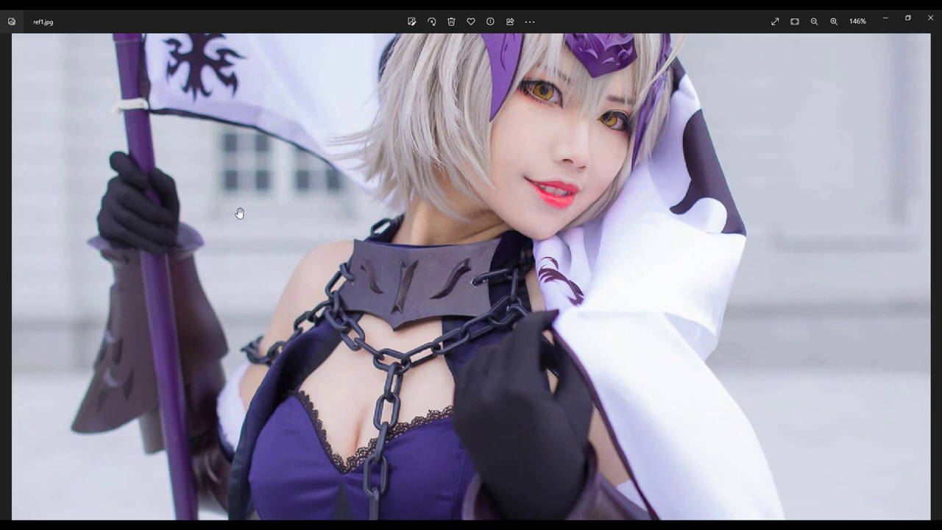
pyautogui.scroll(-5, 784, 120)
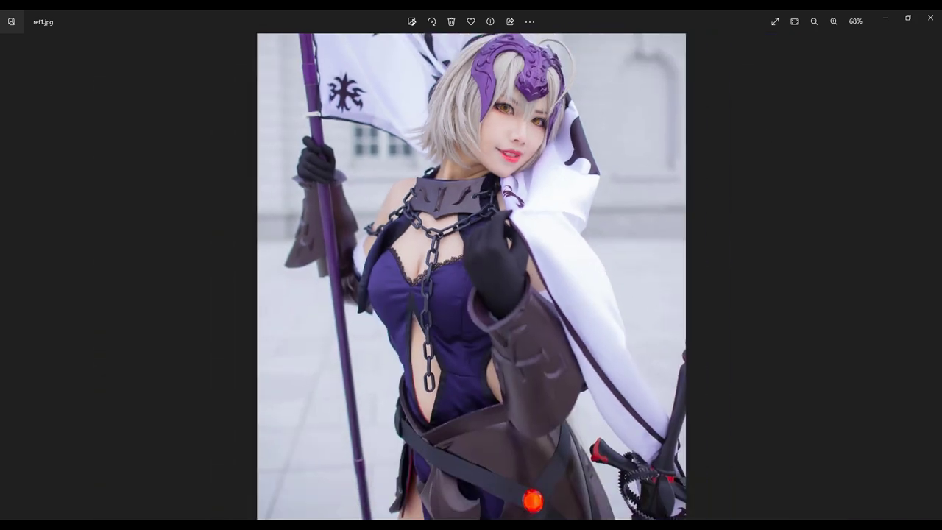
# Switch to references.png and compare the from-memory, reference and re-touched versions of the bow, dress and shoes
pyautogui.hotkey('alt', 'Tab')
pyautogui.hotkey('alt', 'Tab')
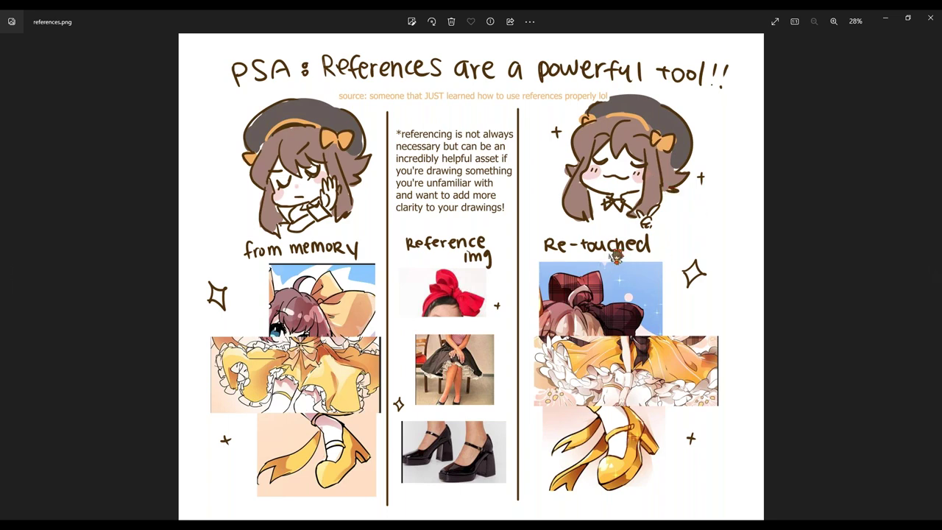
pyautogui.scroll(2, 434, 316)
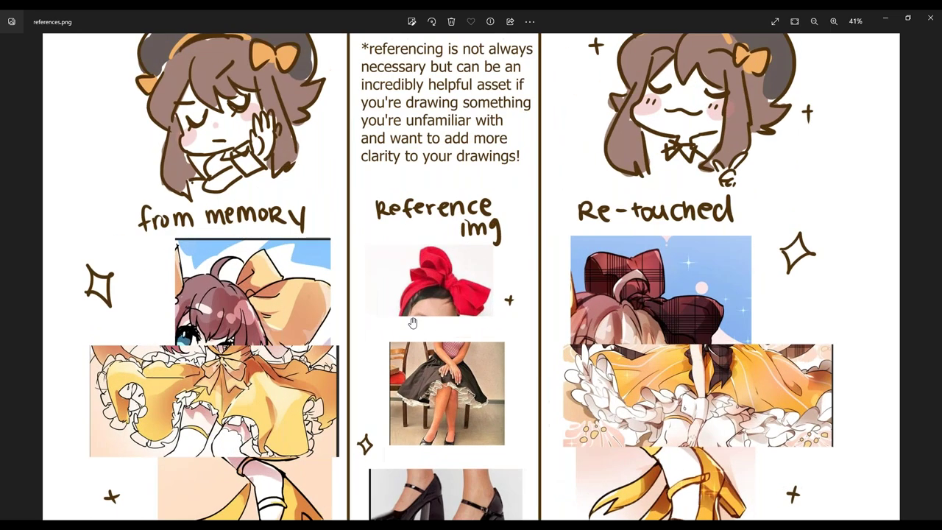
pyautogui.scroll(-1, 414, 264)
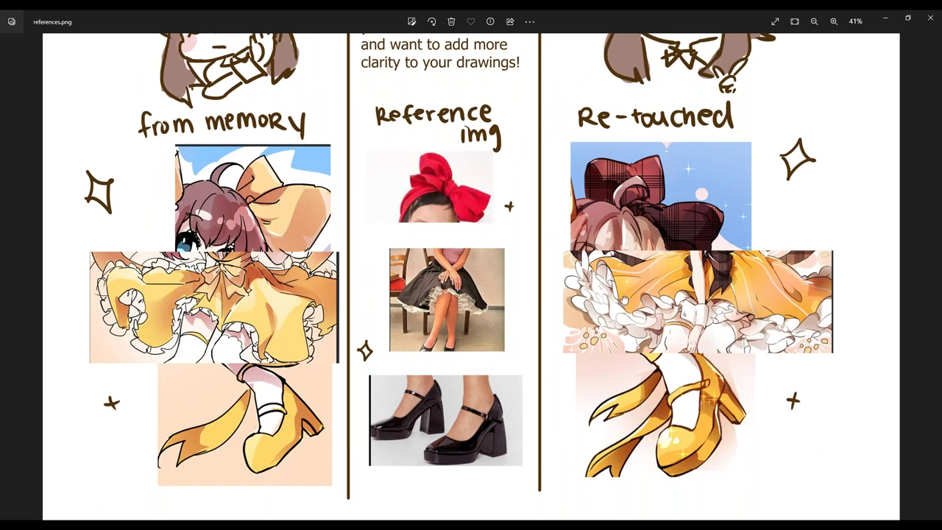
pyautogui.scroll(2, 428, 318)
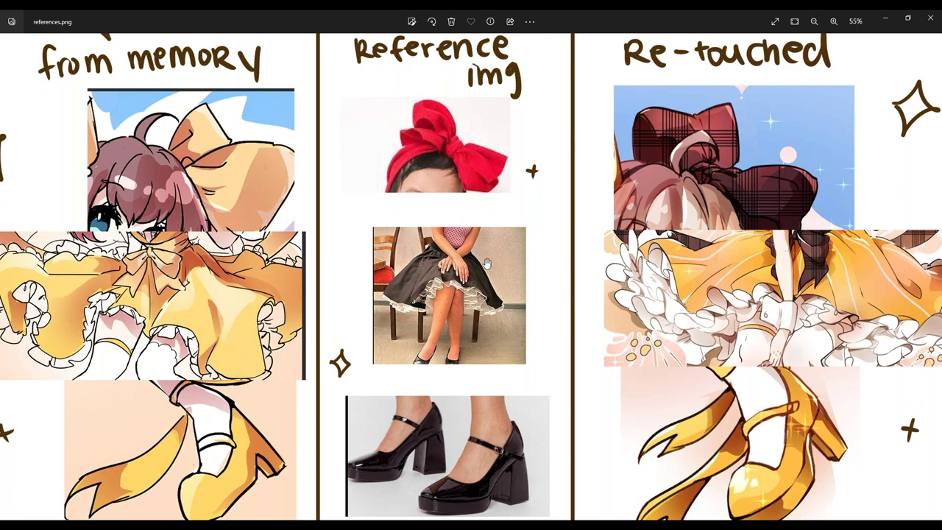
pyautogui.scroll(-5, 486, 263)
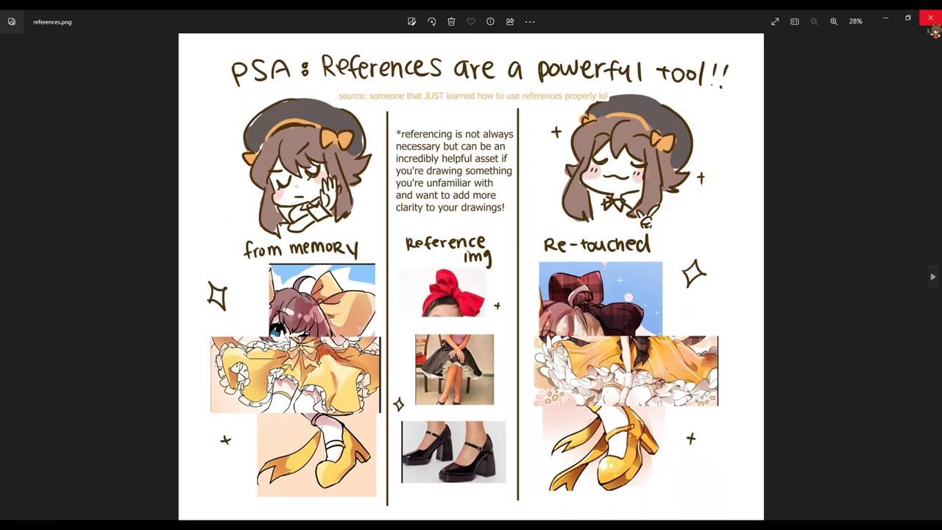
# Close the reference images in the image viewer and return to the seated character illustration
pyautogui.press('Right')
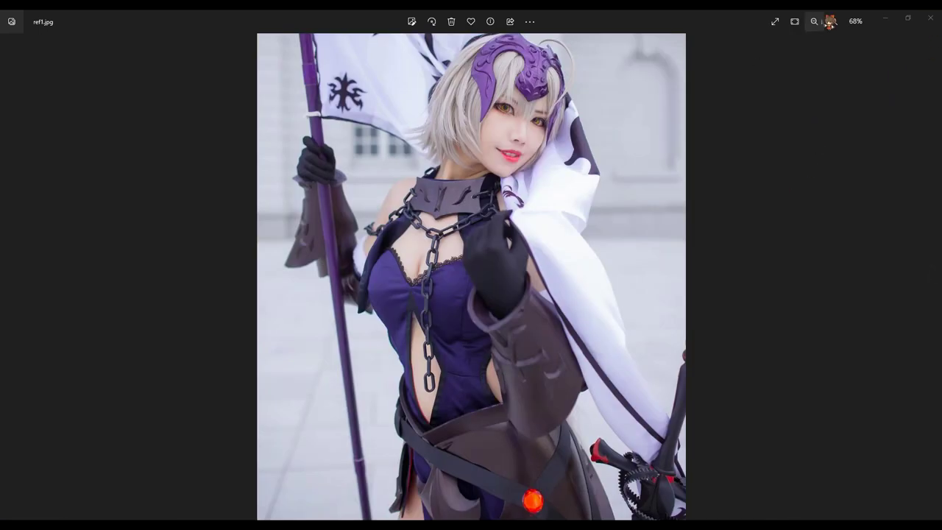
pyautogui.press('Right')
pyautogui.click(930, 17)
pyautogui.moveTo(649, 228); pyautogui.dragTo(583, 194)
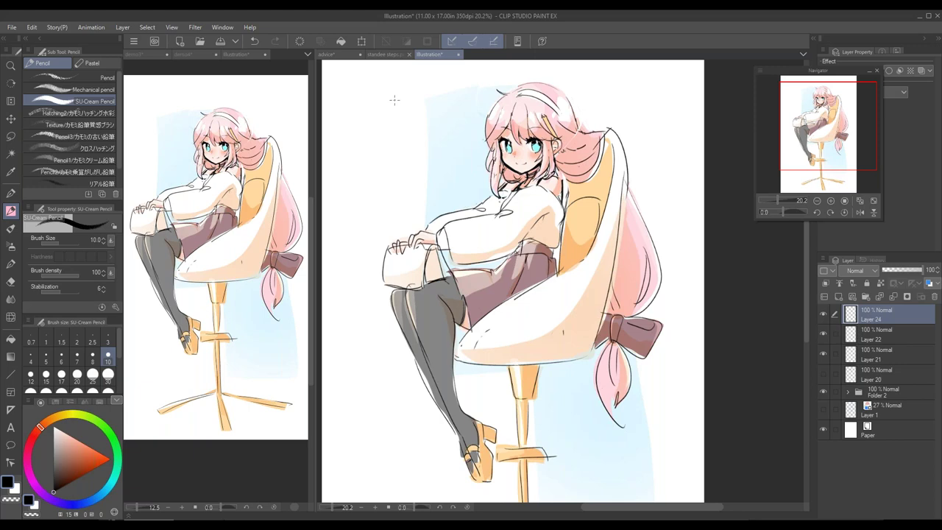
# Bring up the advice document, examine the pose collage mv ref.png in the image viewer, and close the collage
pyautogui.click(350, 56)
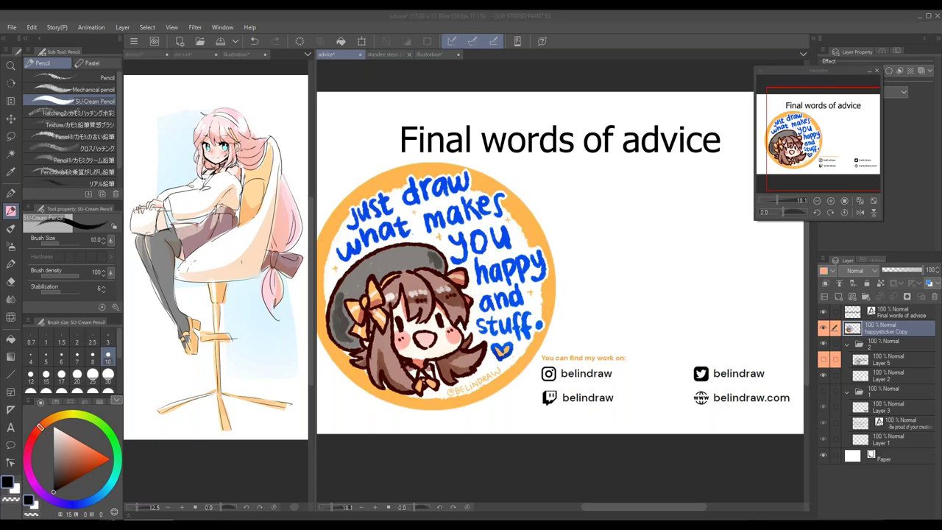
pyautogui.scroll(2, 486, 160)
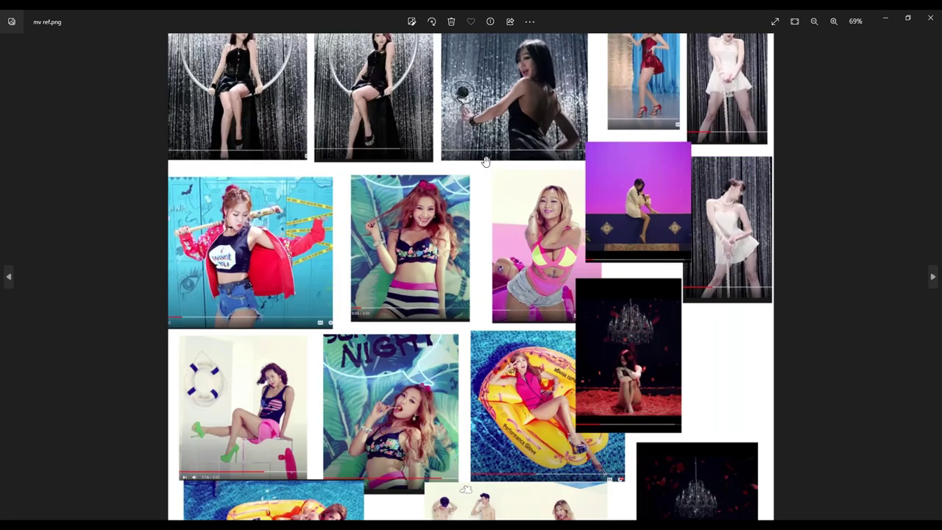
pyautogui.scroll(1, 486, 160)
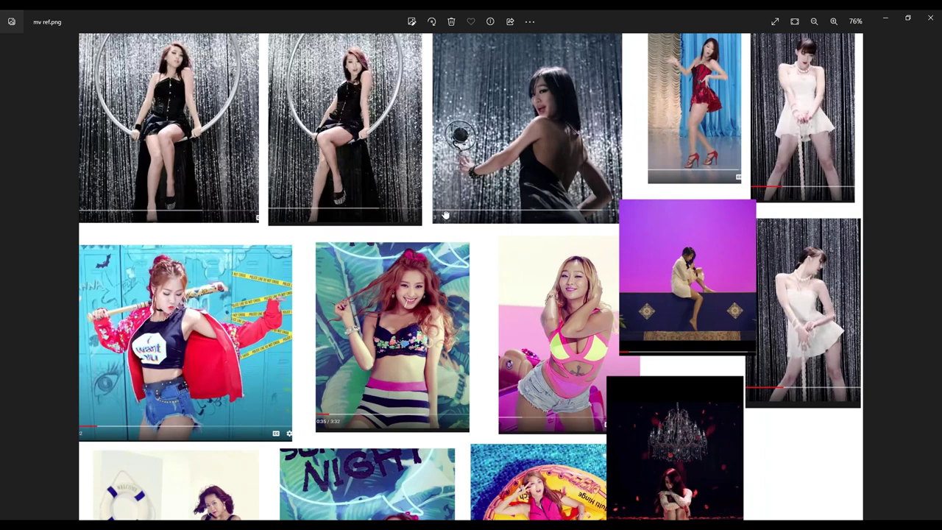
pyautogui.scroll(-1, 448, 228)
pyautogui.scroll(-2, 456, 237)
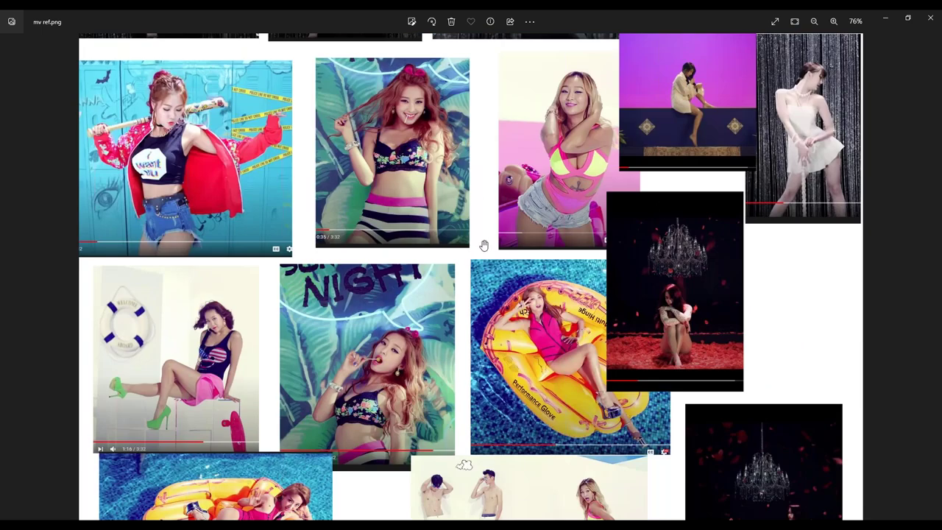
pyautogui.scroll(-1, 483, 244)
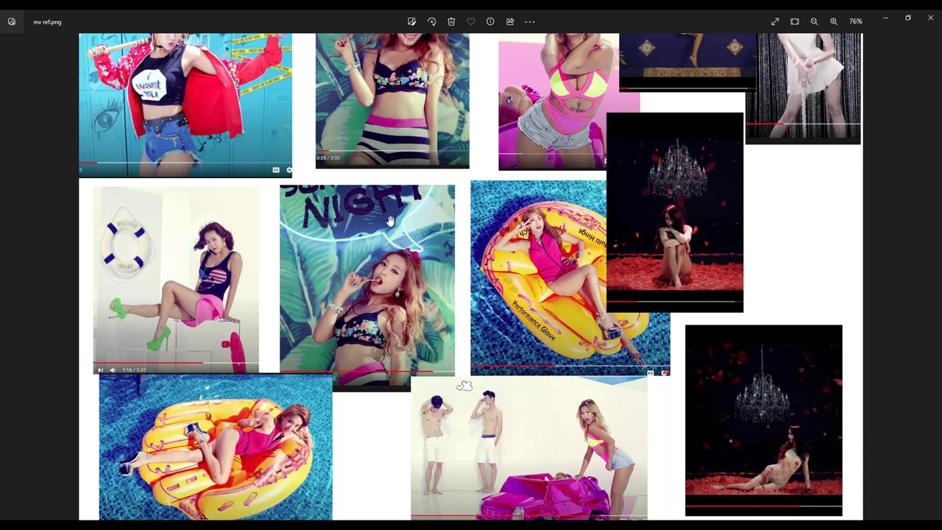
pyautogui.scroll(1, 385, 248)
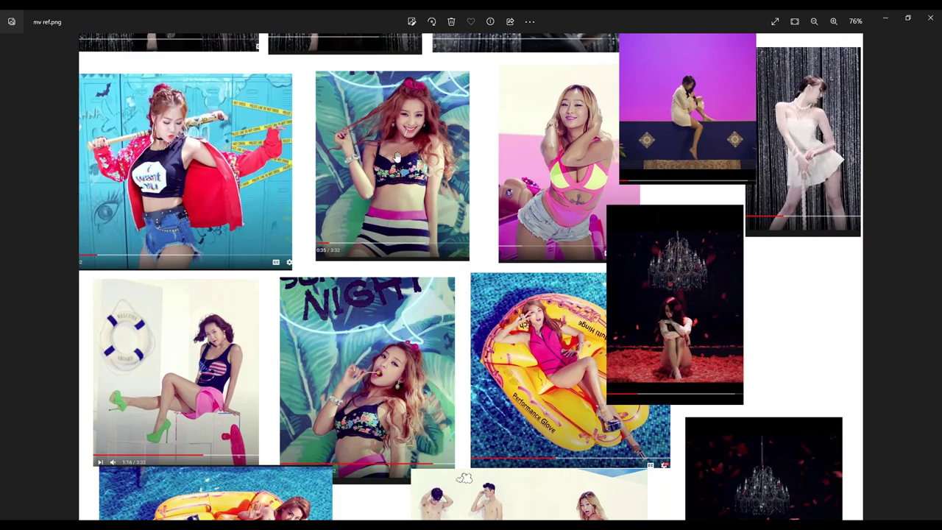
pyautogui.click(929, 22)
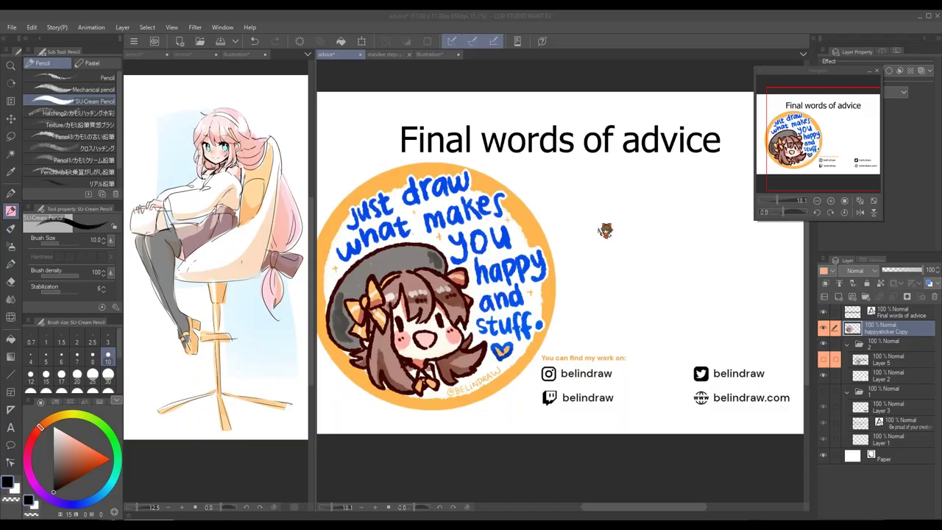